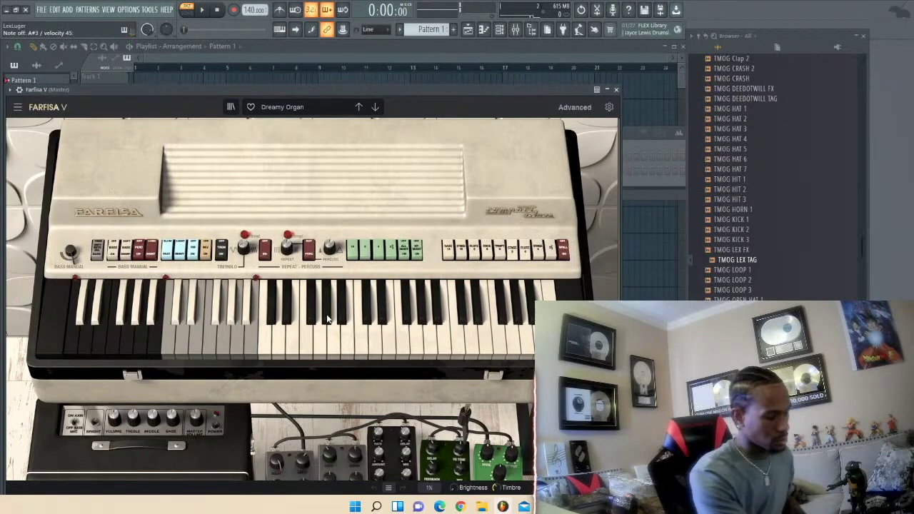
- Audition Farfisa V presets, starting with Close Encounters and moving through the list to Crunch Lead Knee
click(303, 108)
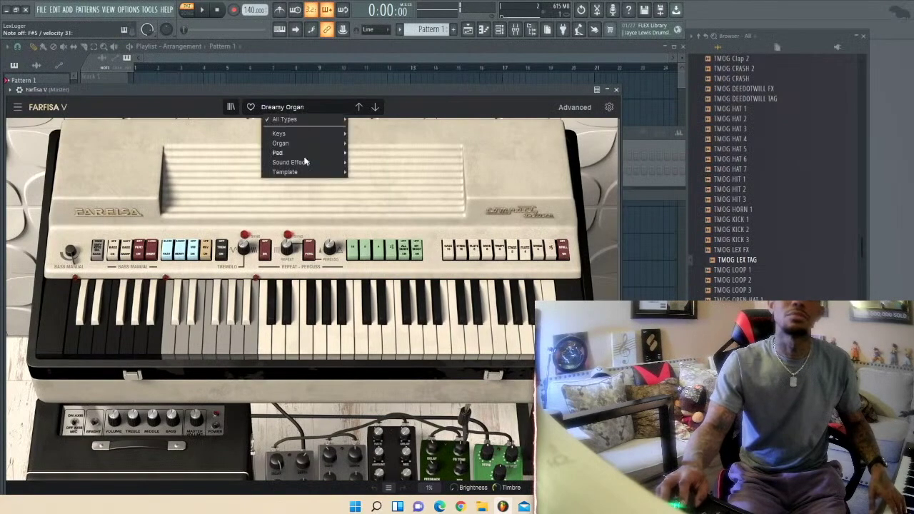
mouse_move(308, 135)
click(384, 136)
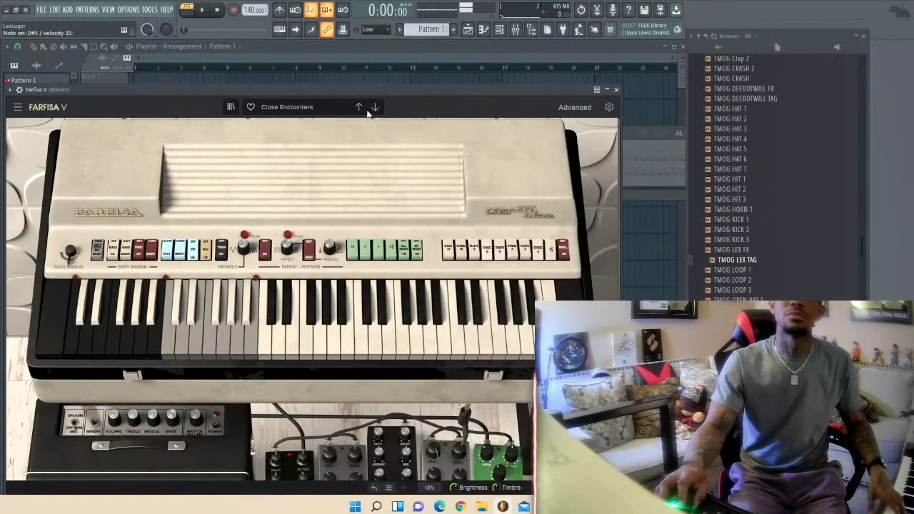
click(375, 107)
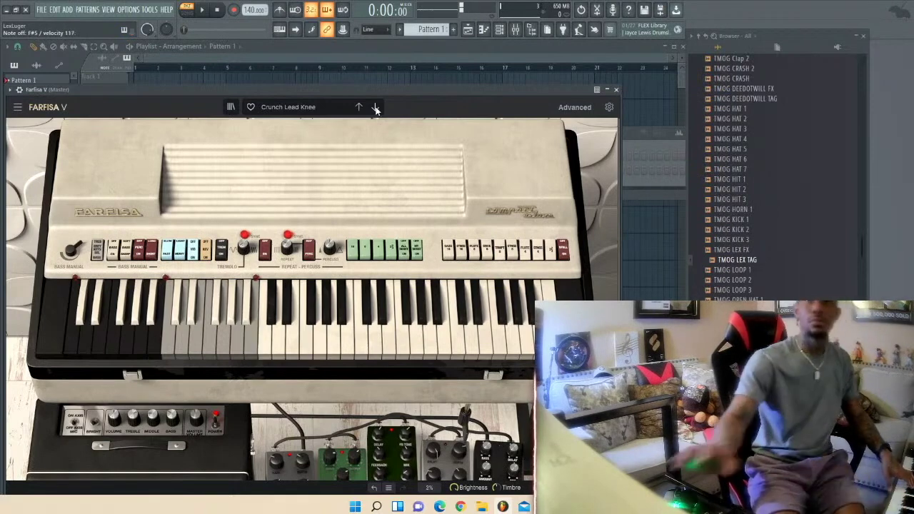
- Replace the Farfisa V channel in the channel rack with the DUNE 3 synth
click(644, 165)
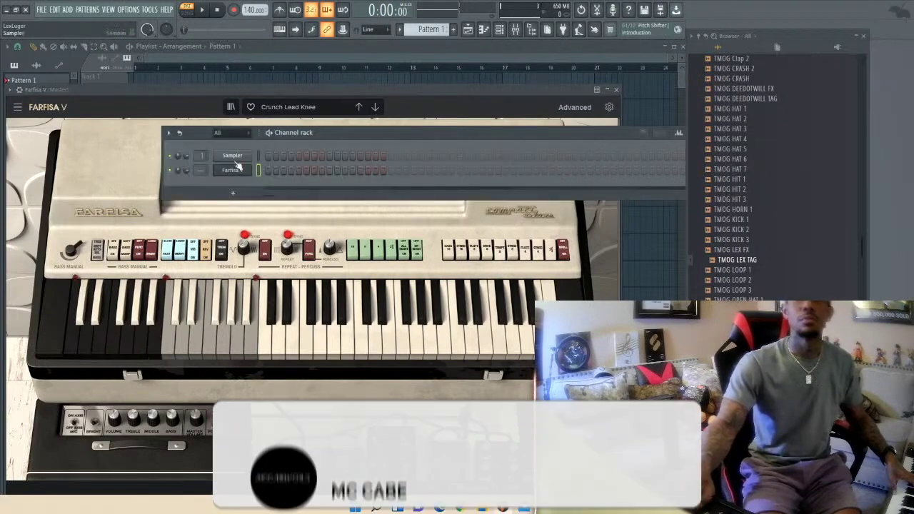
right_click(234, 173)
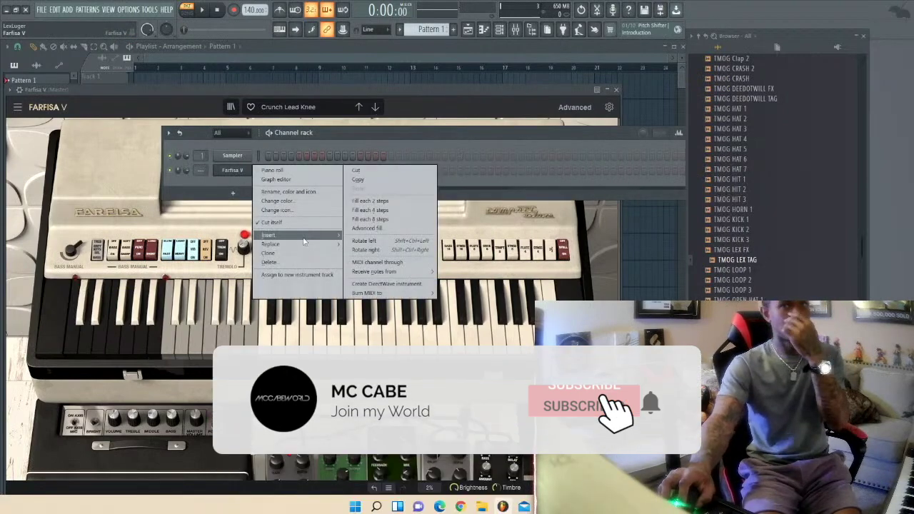
mouse_move(302, 244)
click(371, 243)
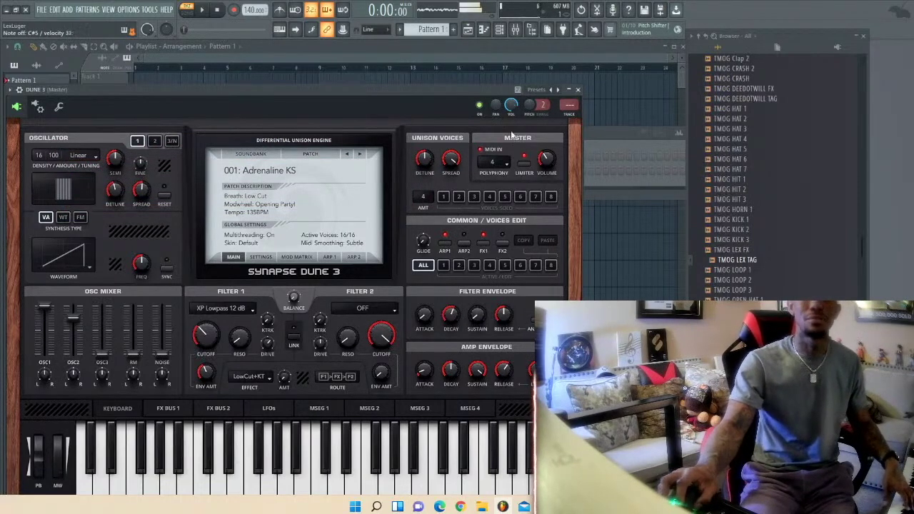
- Audition the DUNE 3 patches one after another from 002: Amino Acid KS to 005: Be yourself KS
click(595, 133)
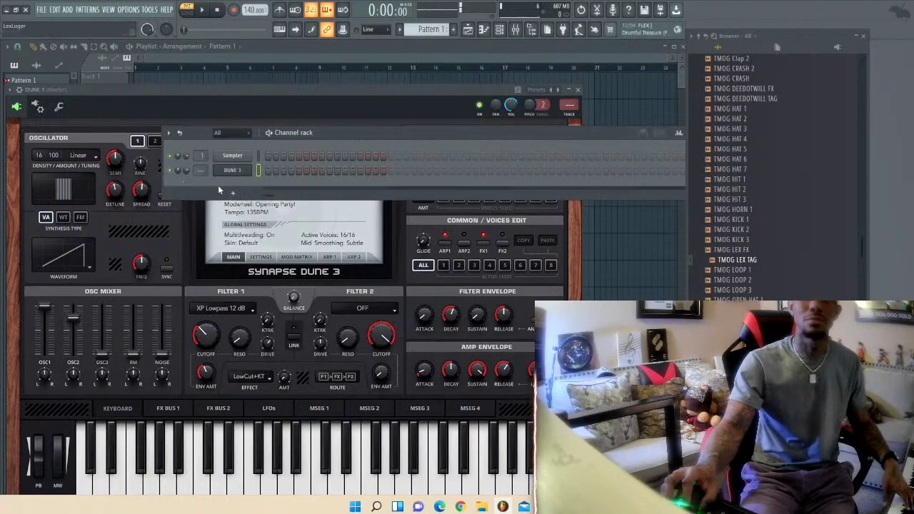
click(182, 235)
click(359, 154)
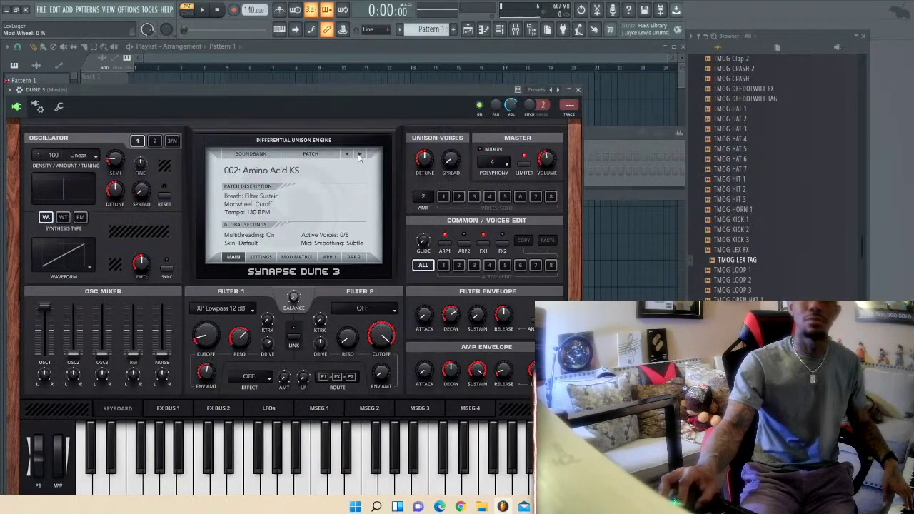
click(359, 154)
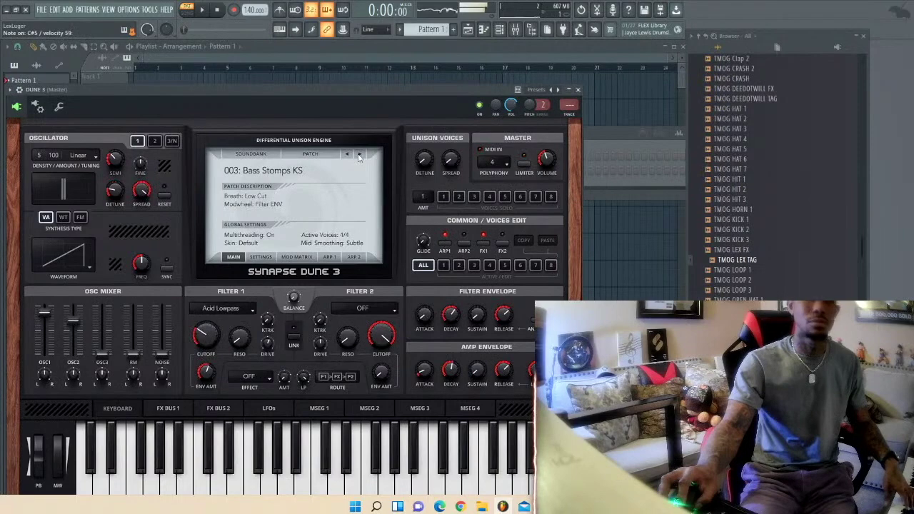
click(359, 154)
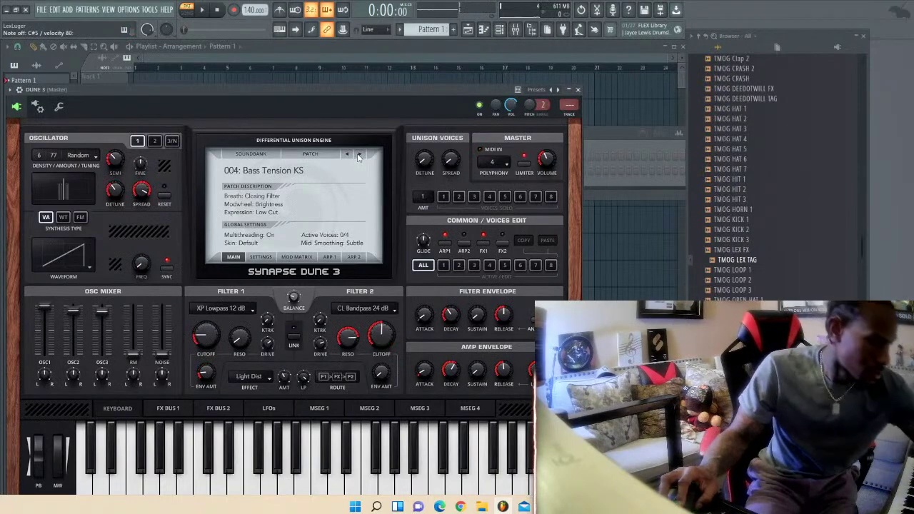
click(359, 155)
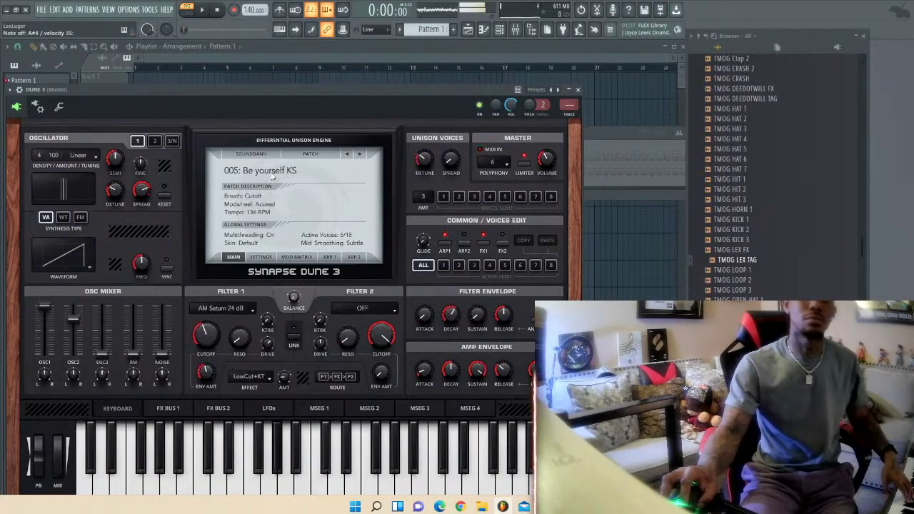
- Load the DUNE 3 patch 052: Santa Pikes KS and audition the following patches up to number 055
click(268, 171)
click(347, 263)
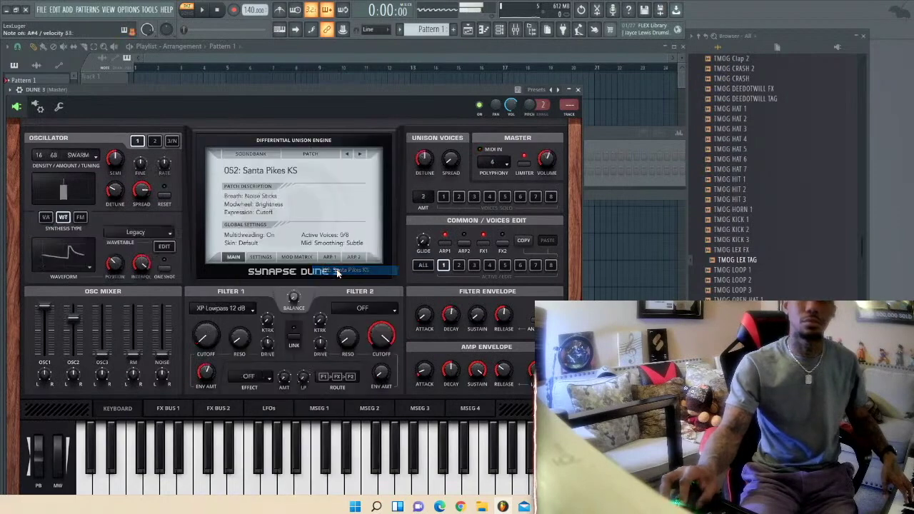
click(358, 152)
click(358, 152)
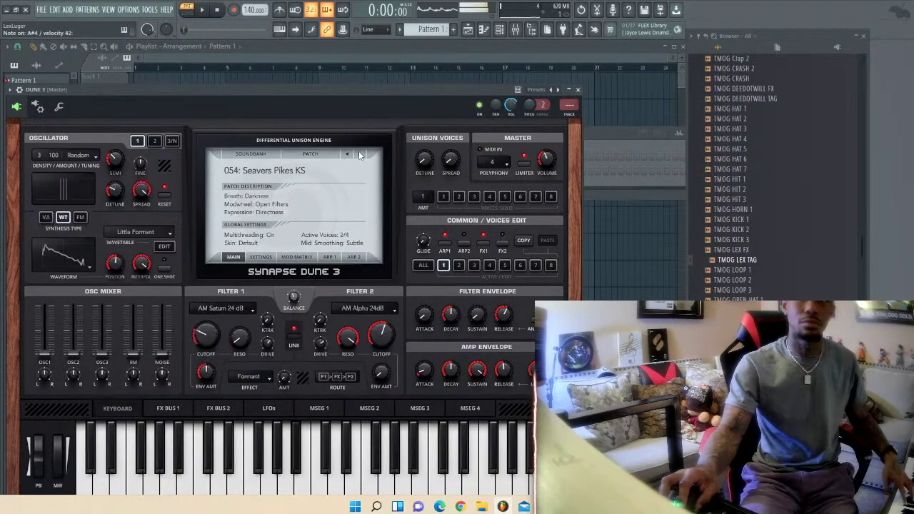
click(359, 152)
- Load the DUNE 3 patch 026: Header Bassline KS and advance to 027: Honeymoon KS
click(285, 163)
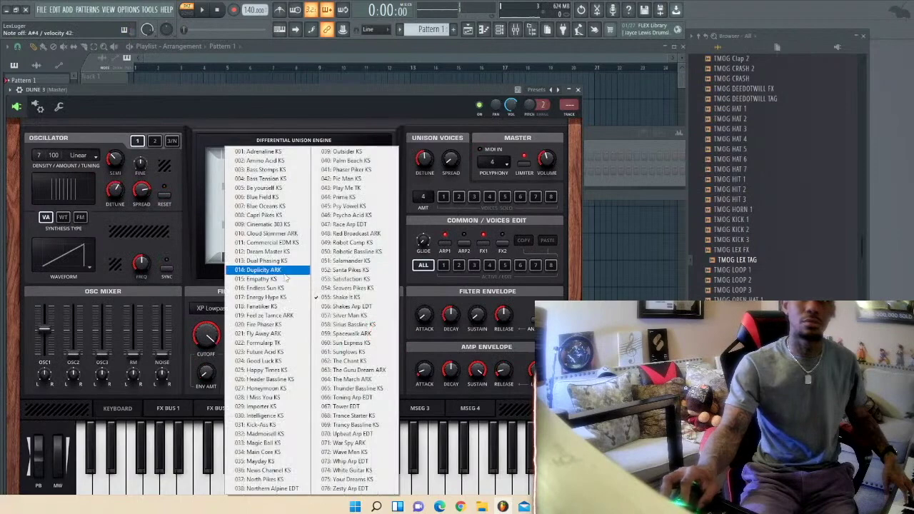
click(265, 379)
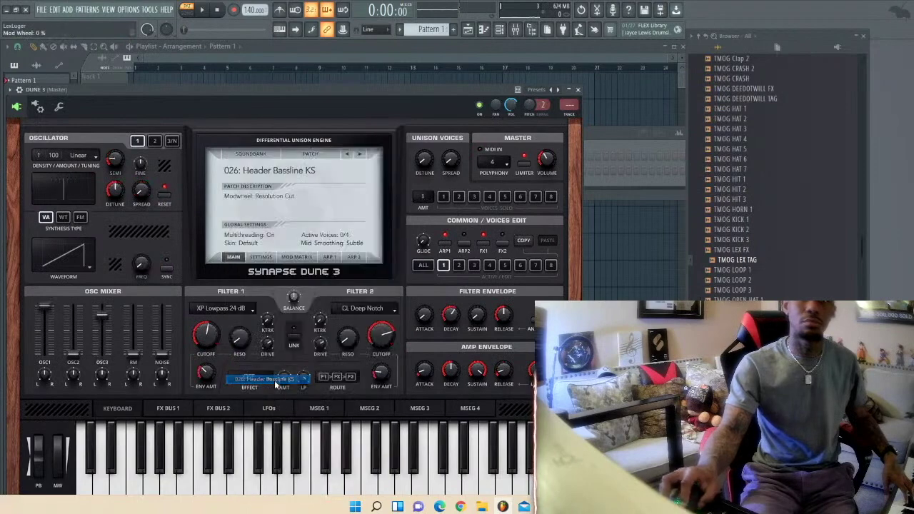
click(360, 154)
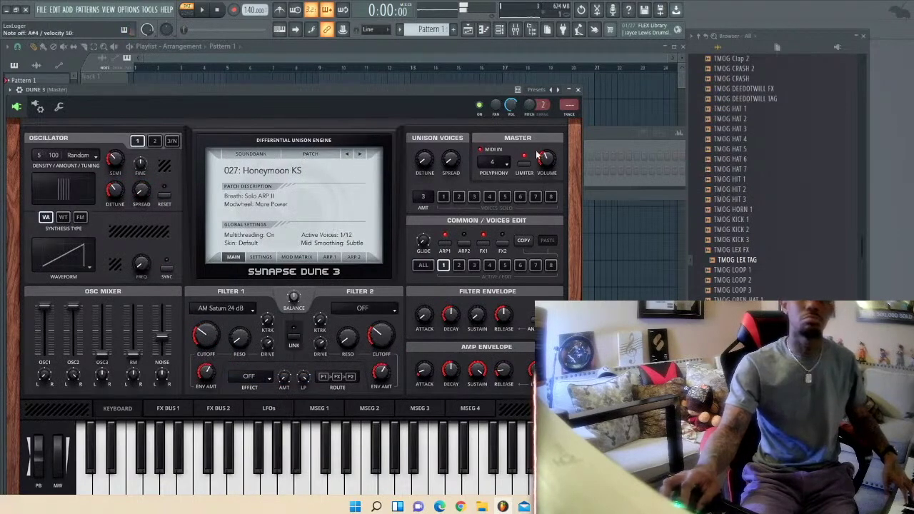
- Place a one-bar D#4 note at bar 1 in the DUNE 3 piano roll and start playback
key(F6)
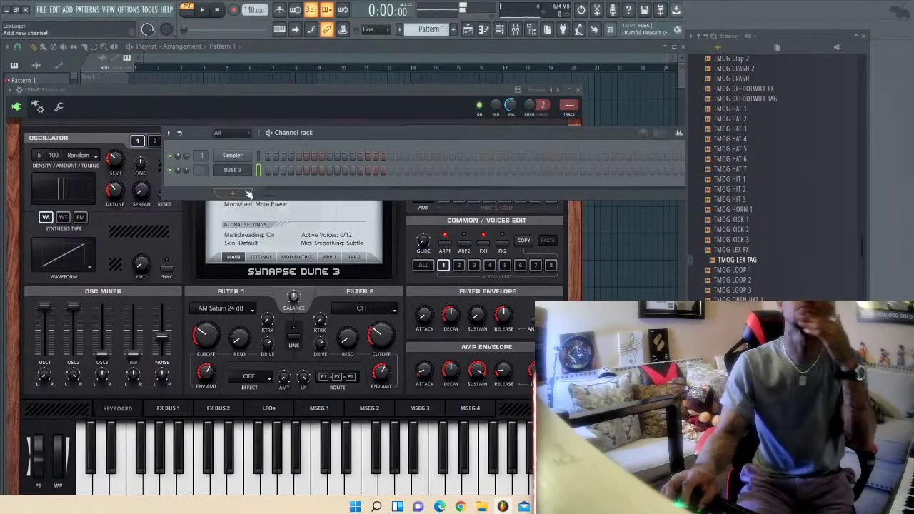
right_click(242, 169)
click(286, 170)
scroll(245, 262, down, 4)
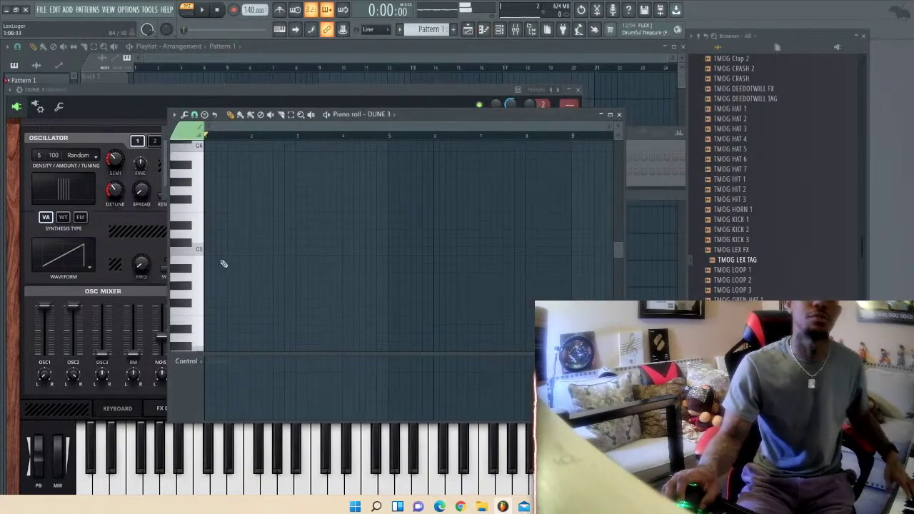
scroll(213, 292, down, 1)
click(212, 303)
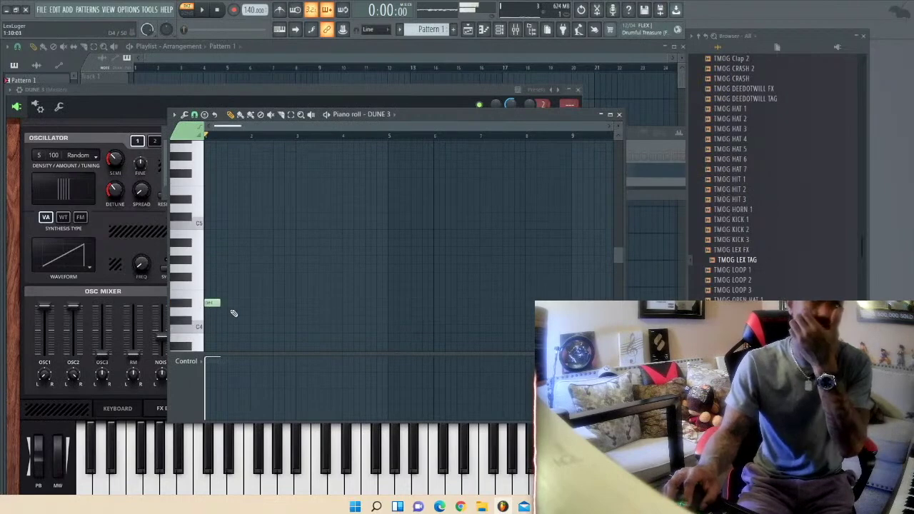
drag(221, 304, 254, 315)
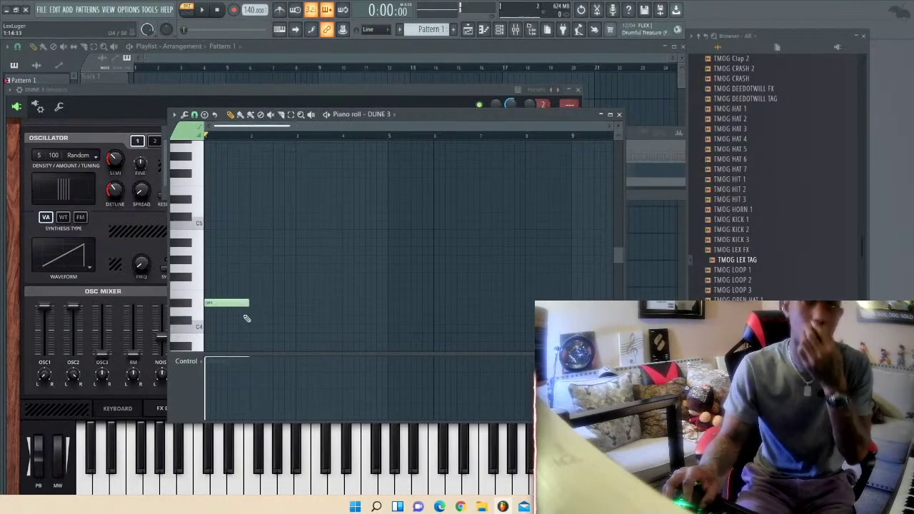
key(space)
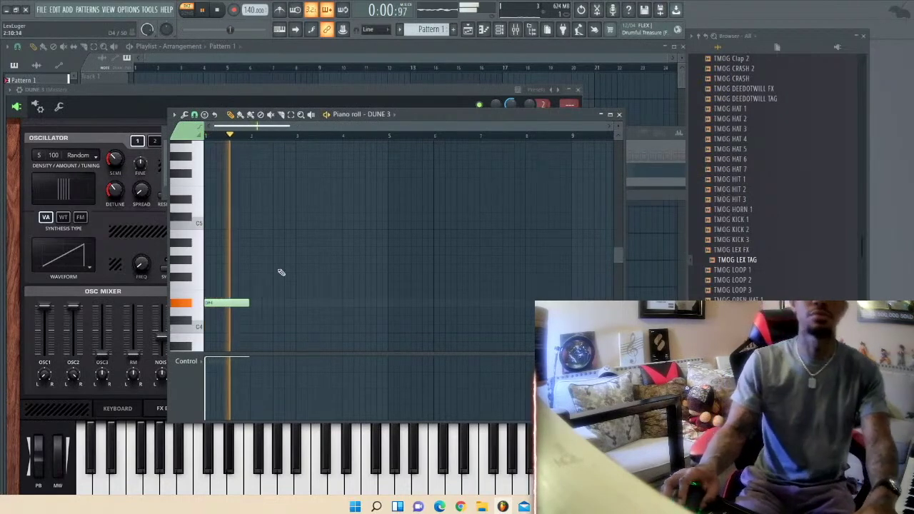
- Add one-bar D#4 notes at bars 2, 3 and 4 of the DUNE 3 pattern
click(259, 200)
key(F6)
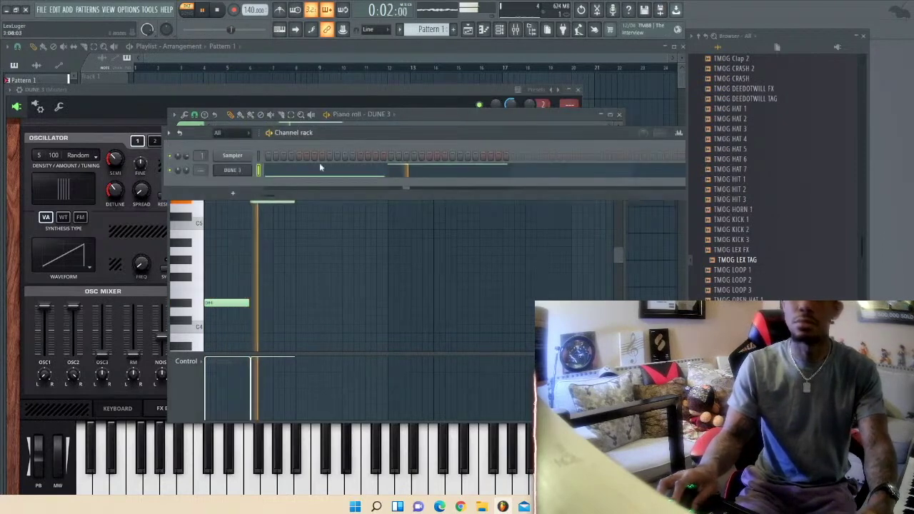
click(307, 170)
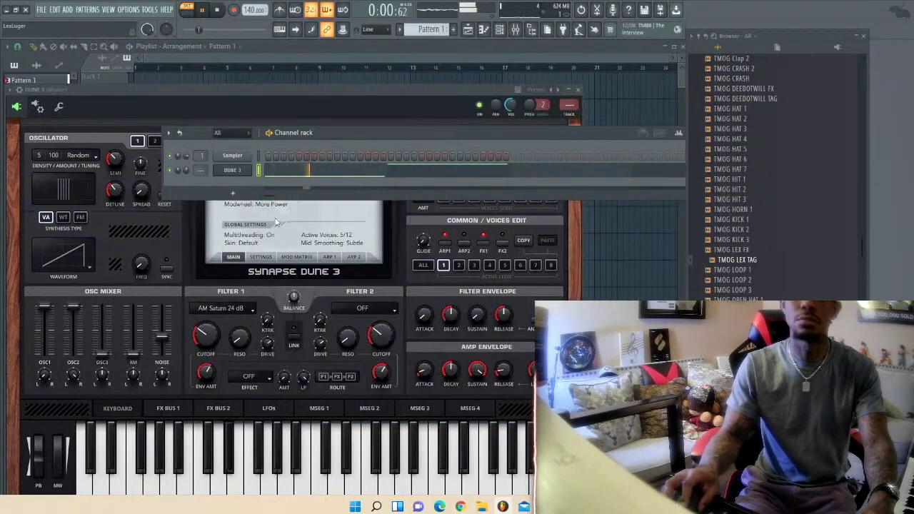
click(307, 172)
right_click(275, 201)
drag(253, 292, 252, 260)
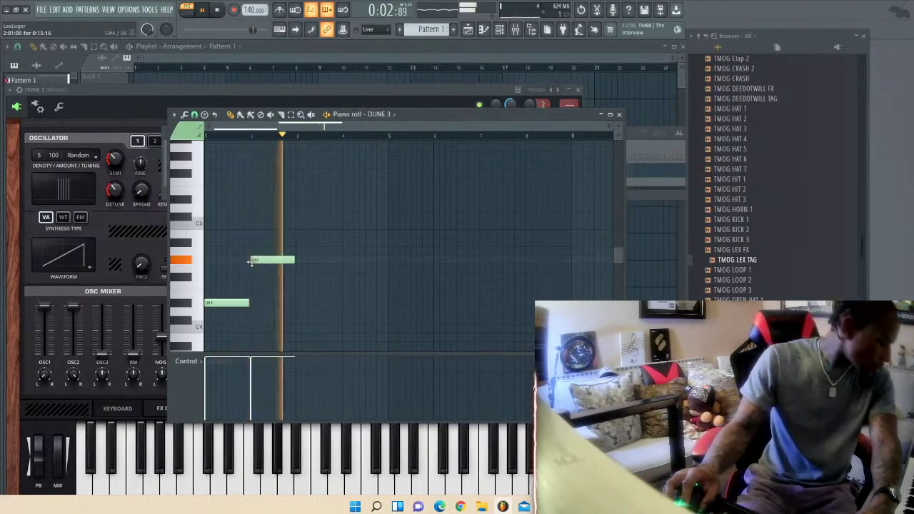
drag(268, 261, 299, 304)
click(354, 303)
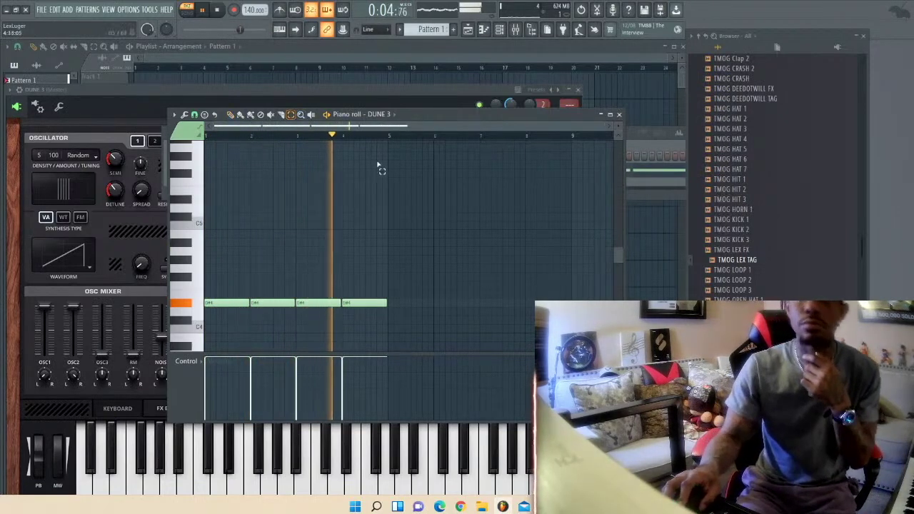
- Duplicate the four D#4 notes into bars 5 to 8 and close the piano roll
key(ctrl+a)
key(ctrl+b)
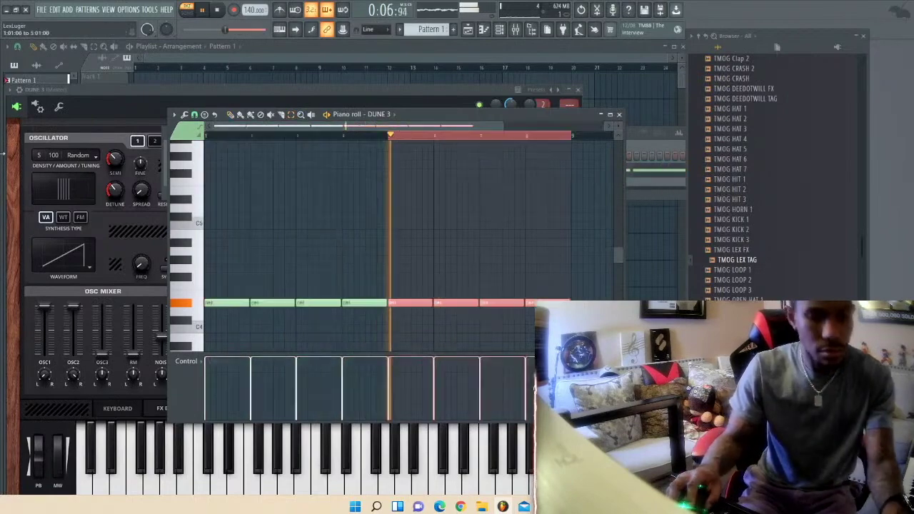
key(ctrl+d)
click(619, 115)
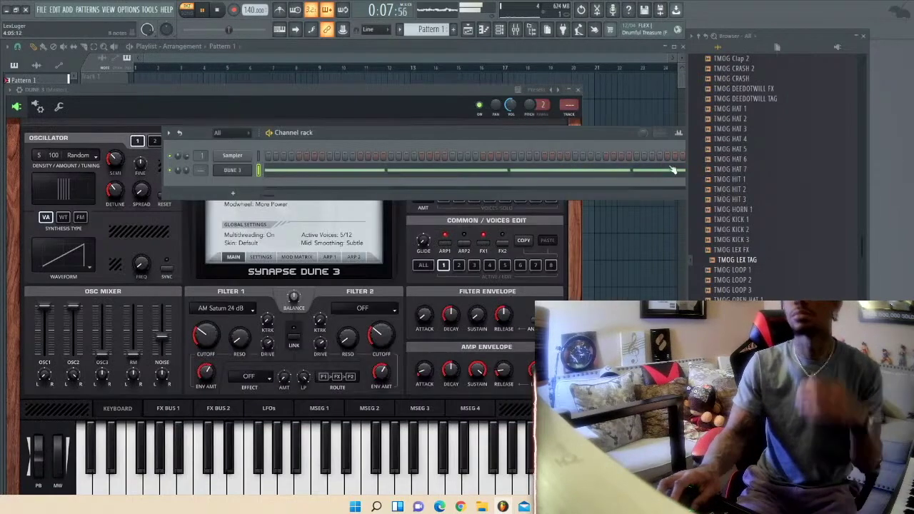
- Add the TMOG HAT 3 sample as a new channel, fill every 2 steps and restart playback
drag(731, 127, 227, 183)
right_click(235, 184)
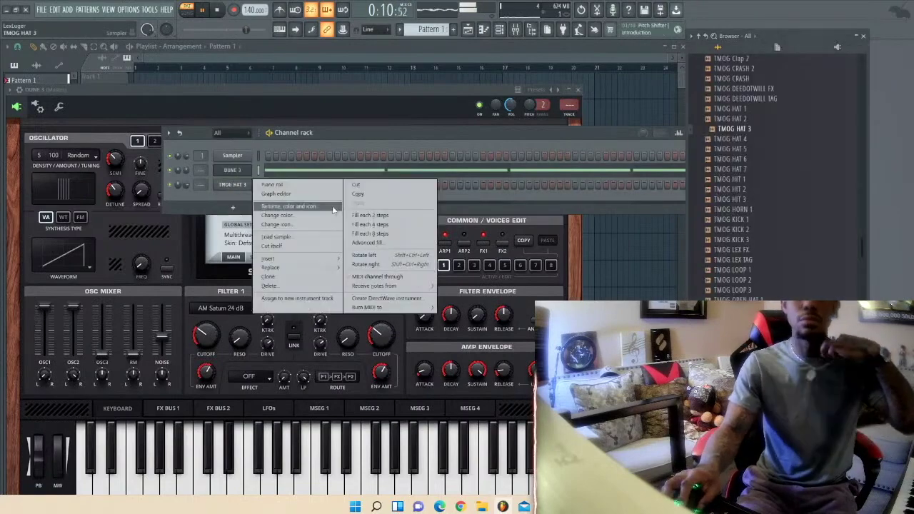
click(373, 222)
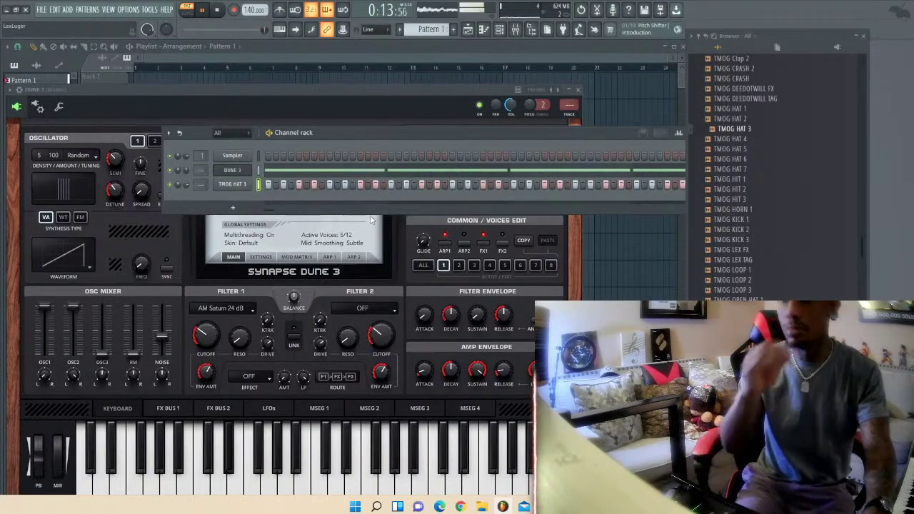
key(space)
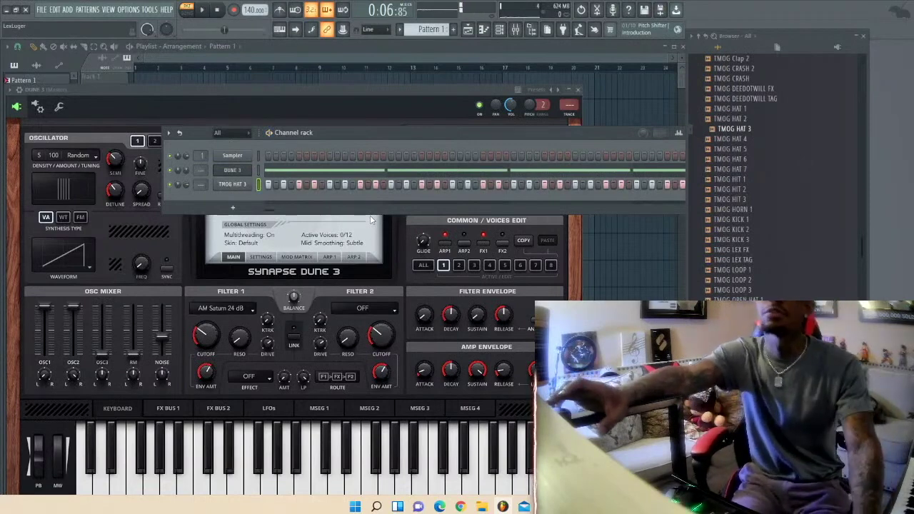
key(space)
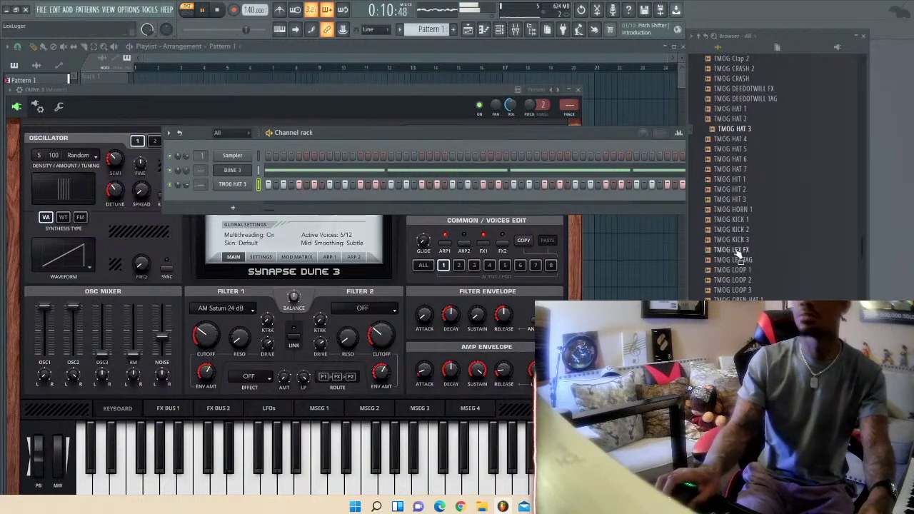
- Collapse the TMOG KIT folder in the browser and add a PROMARS instrument channel
scroll(736, 251, up, 5)
scroll(738, 257, up, 3)
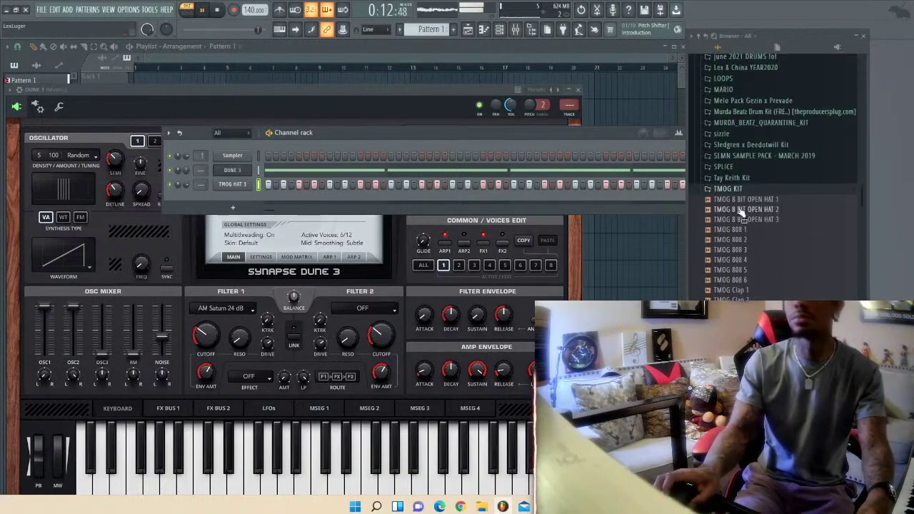
click(730, 190)
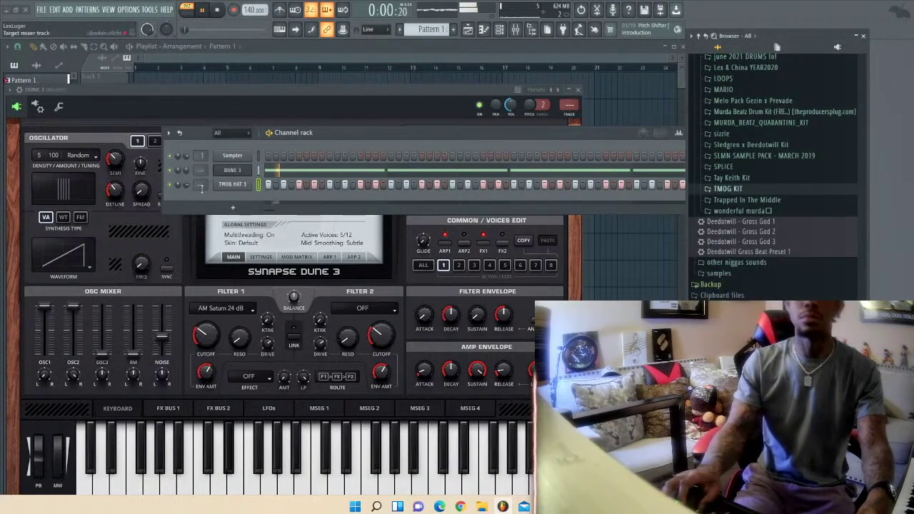
click(232, 207)
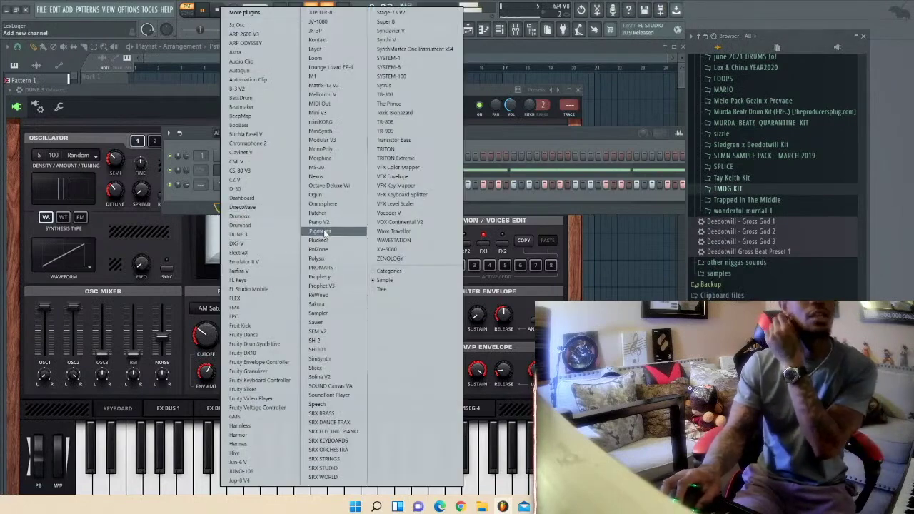
click(328, 267)
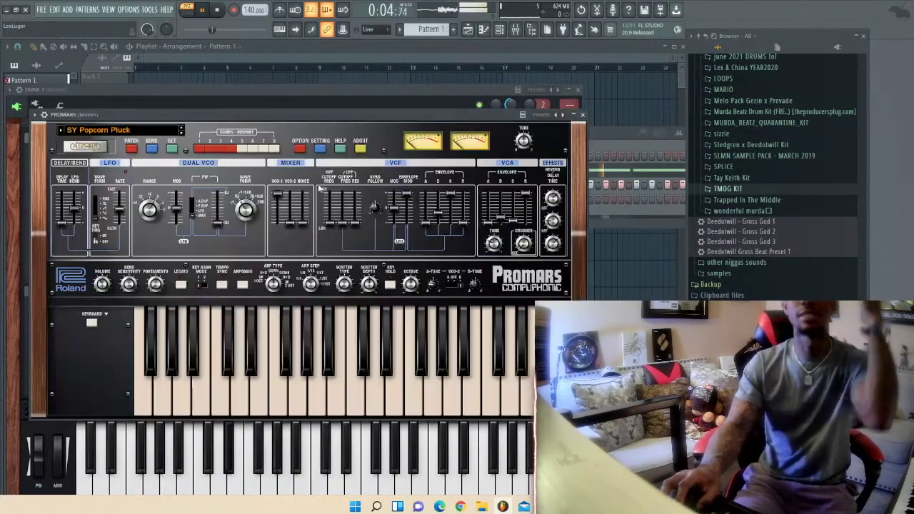
- Load the BS Reso Sine Bs preset in PROMARS
click(132, 146)
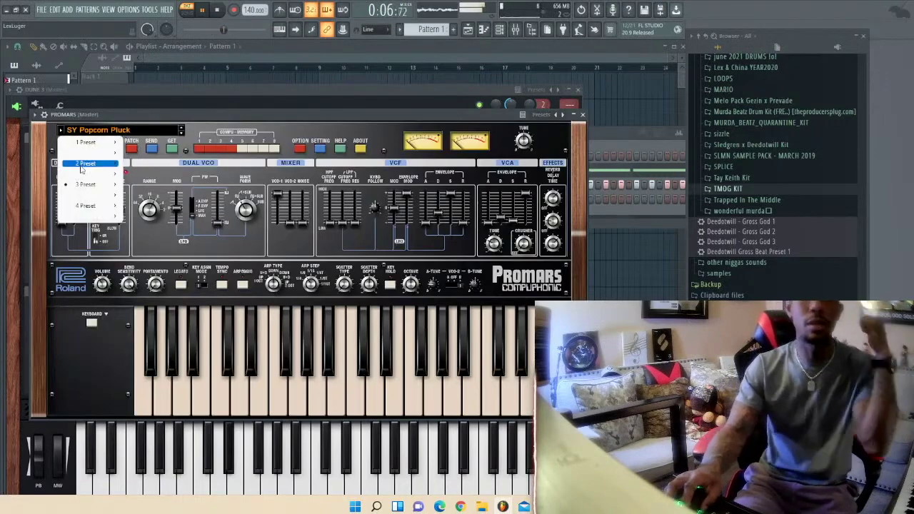
mouse_move(89, 180)
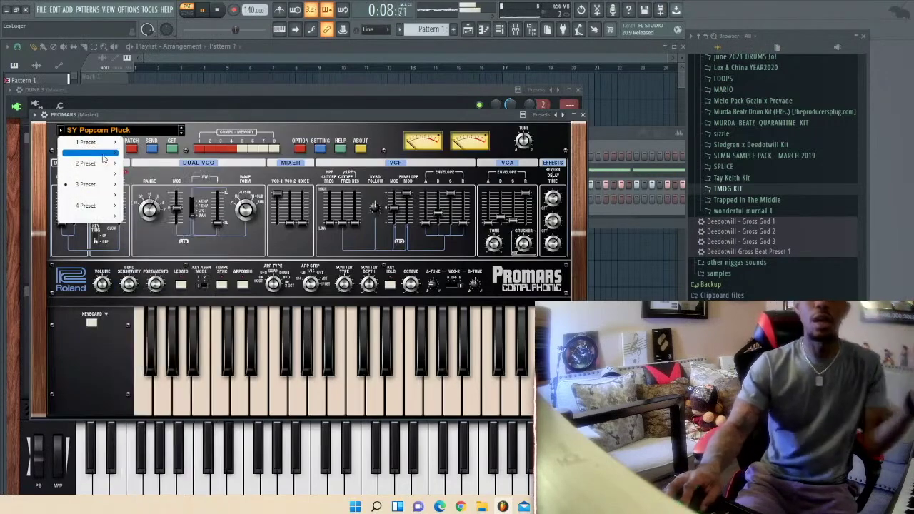
mouse_move(91, 153)
click(152, 184)
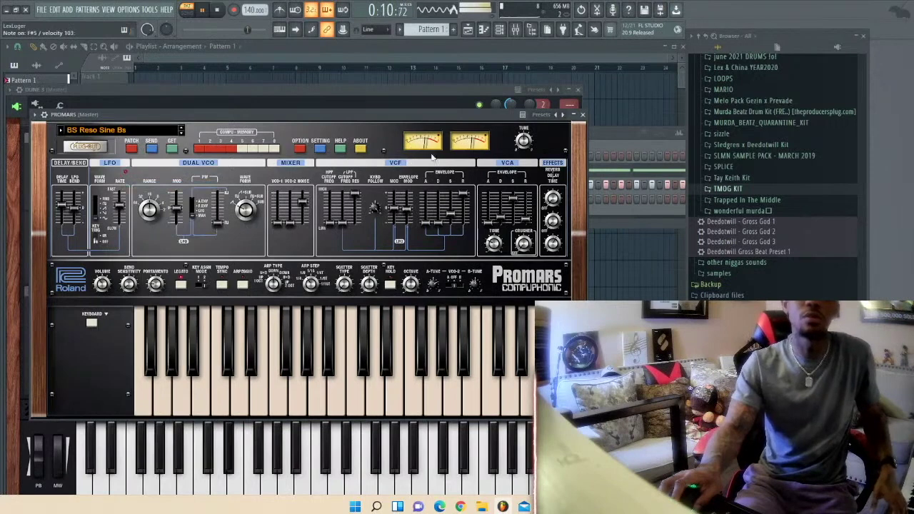
- Replace the PROMARS channel in the channel rack with the Emulator II V instrument
key(F6)
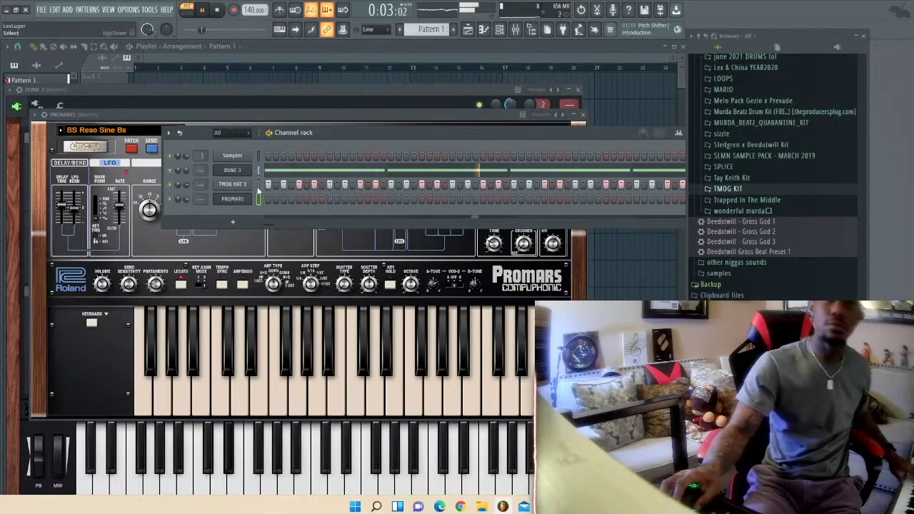
right_click(246, 198)
mouse_move(296, 272)
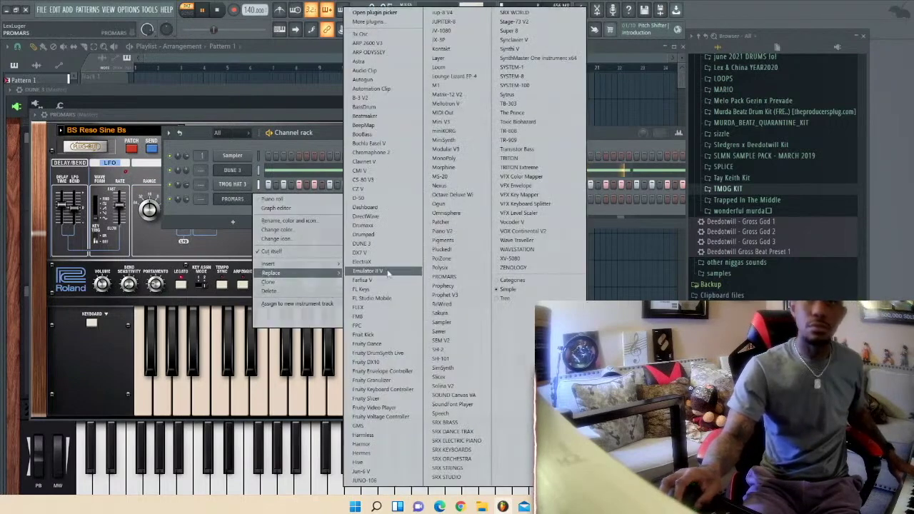
click(384, 272)
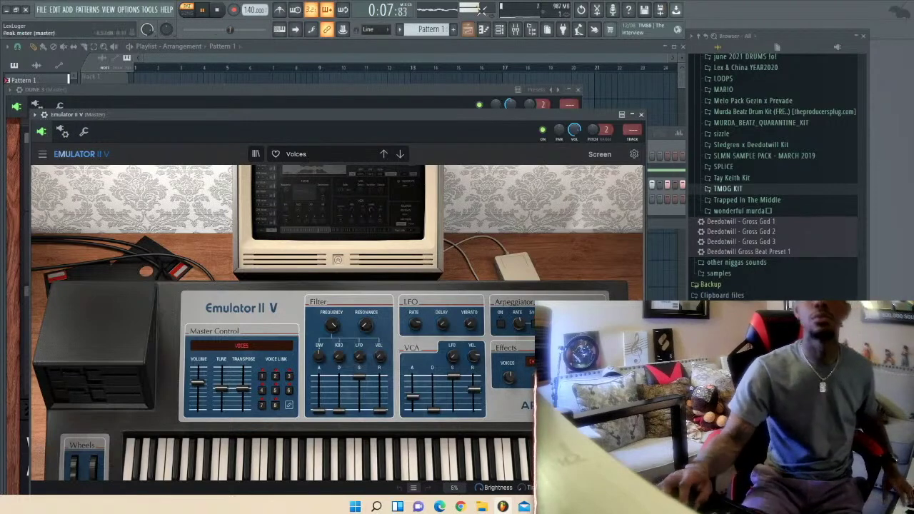
- Stop playback and record a live Emulator II V melody into the pattern with the Everything recording option
click(216, 9)
click(234, 9)
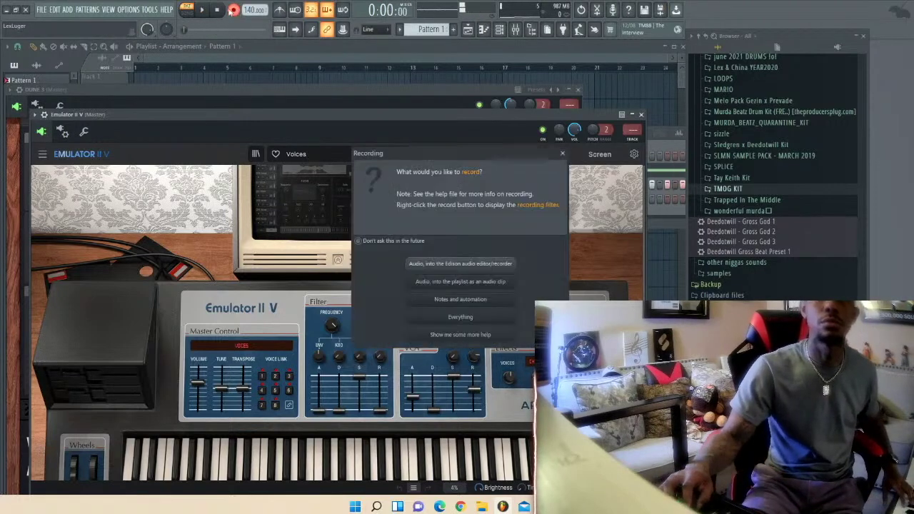
click(461, 316)
click(202, 10)
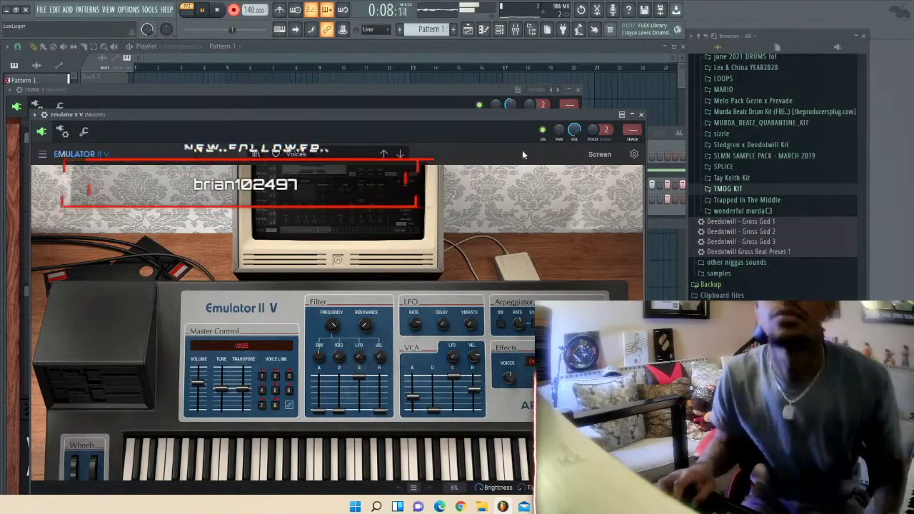
- Open the recorded Emulator II V part in the piano roll and quantize its notes
click(663, 152)
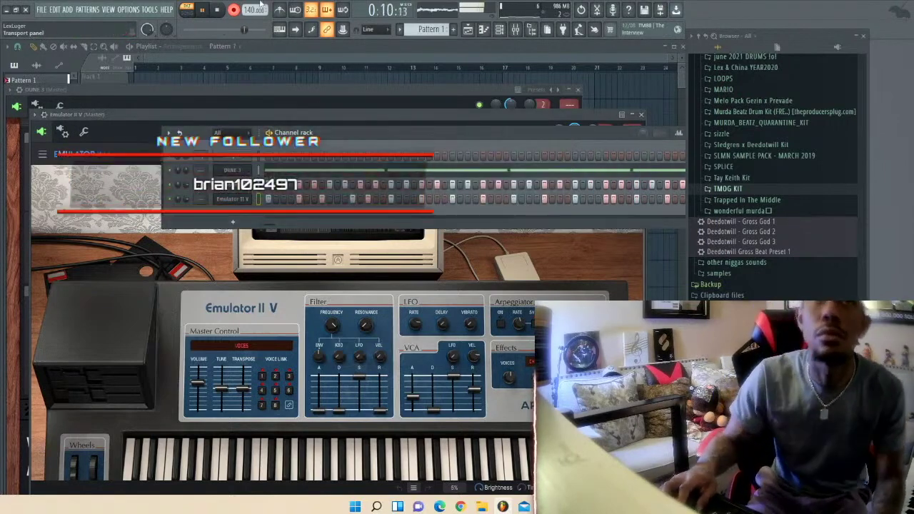
click(299, 202)
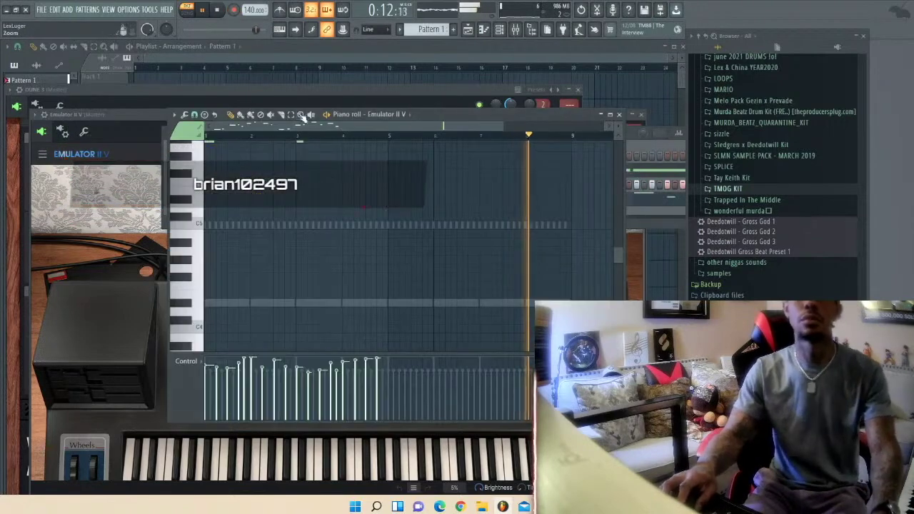
drag(400, 198, 236, 147)
key(ctrl+q)
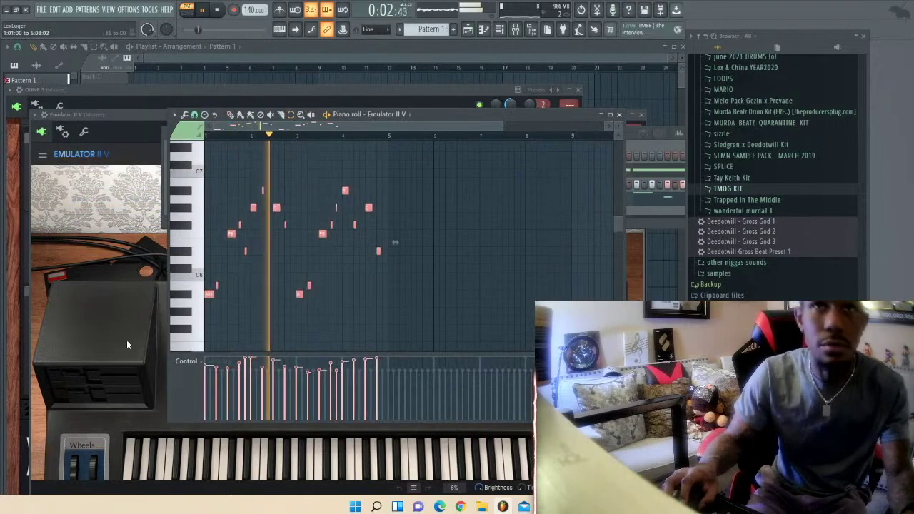
- Duplicate the four-bar Emulator II V melody into bars 5 to 8, deselect the notes and close the piano roll
ctrl+click(389, 137)
key(ctrl+a)
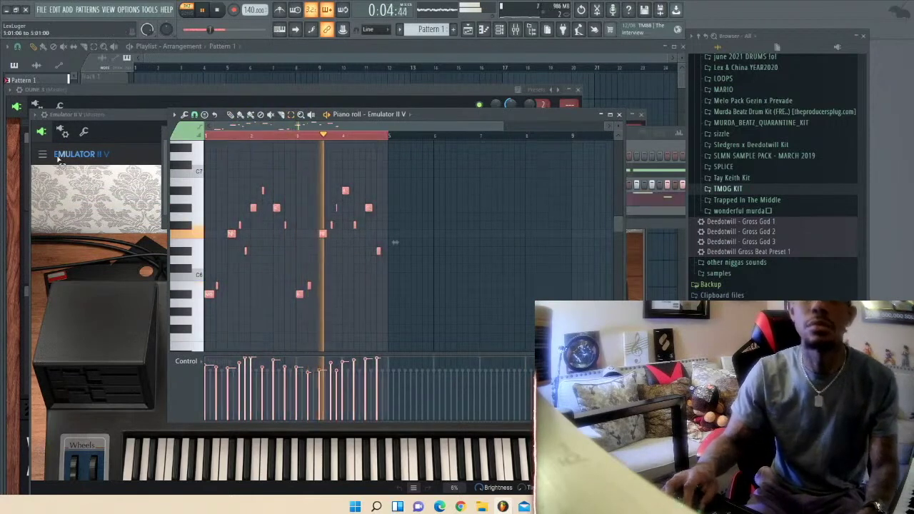
key(ctrl+b)
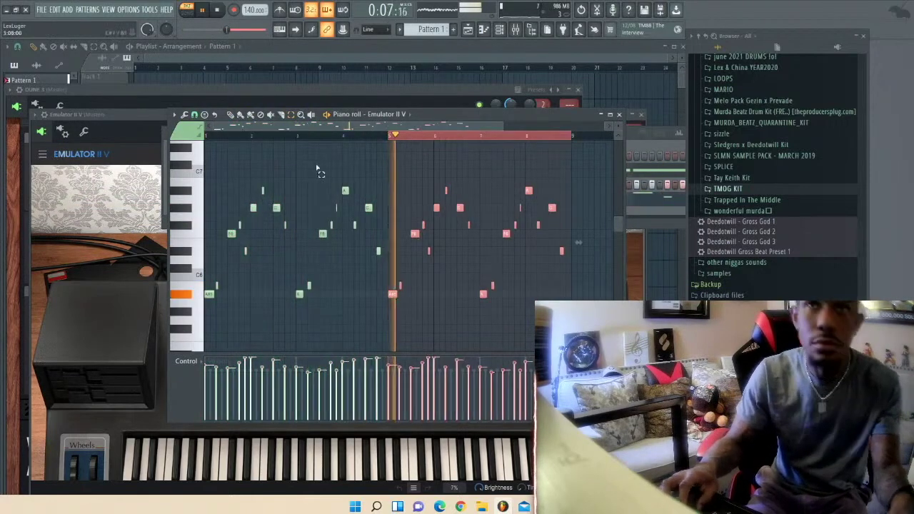
click(401, 145)
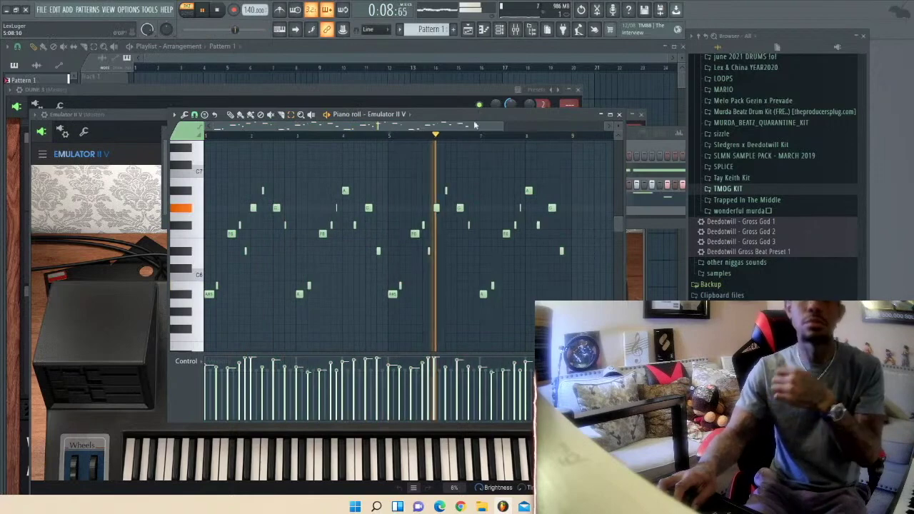
click(619, 114)
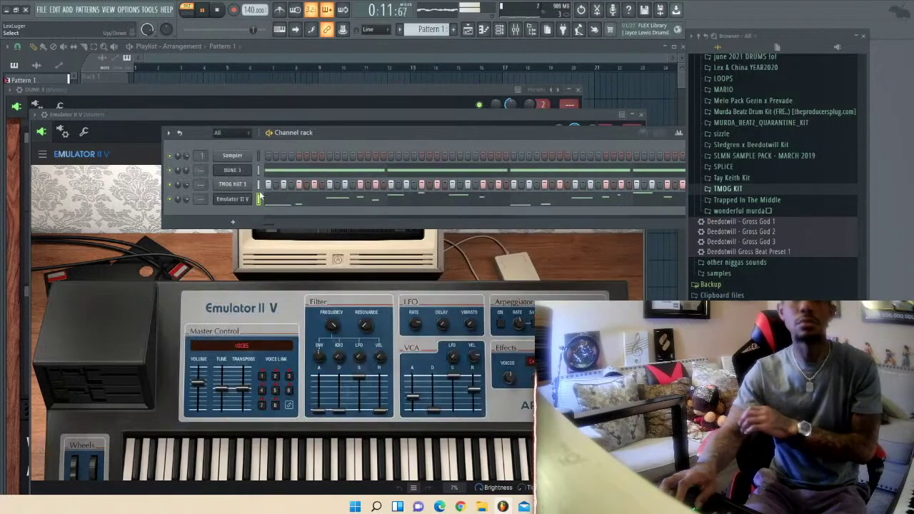
- Add a JUNO-106 instrument channel, and add DDW 100 808 25 from the Deedotwill - 100 808s Vol. 2 folder as another channel
click(240, 224)
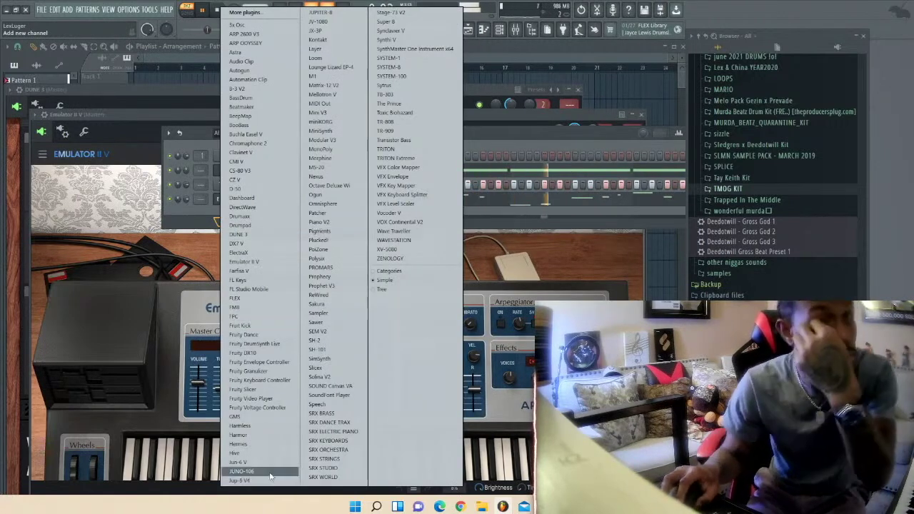
click(242, 471)
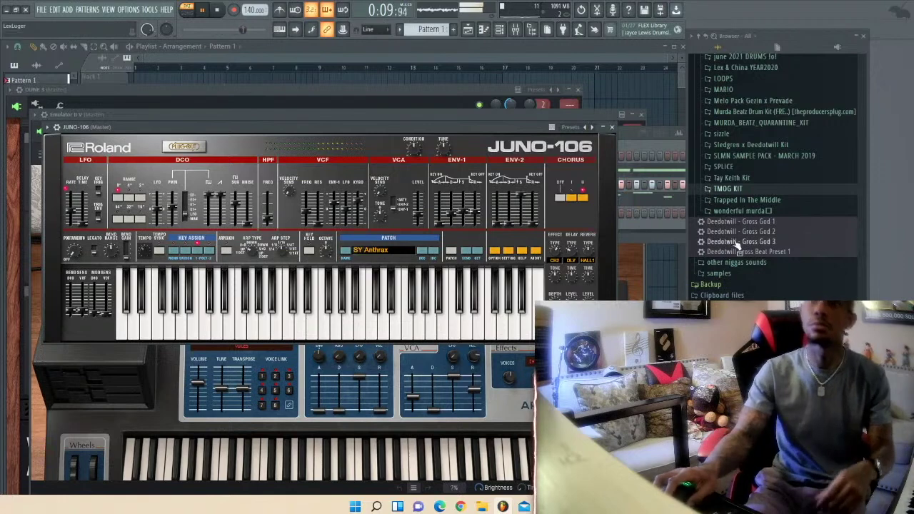
scroll(737, 244, up, 7)
scroll(737, 244, up, 7)
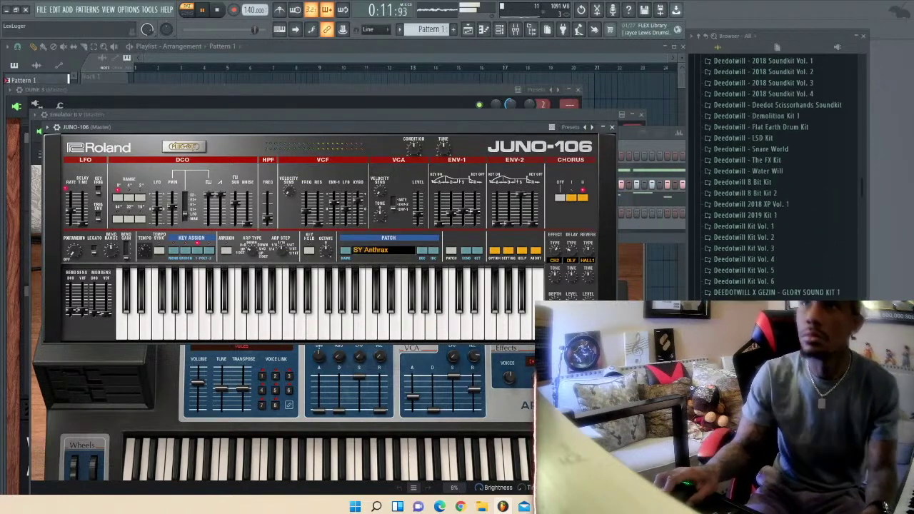
scroll(738, 244, down, 7)
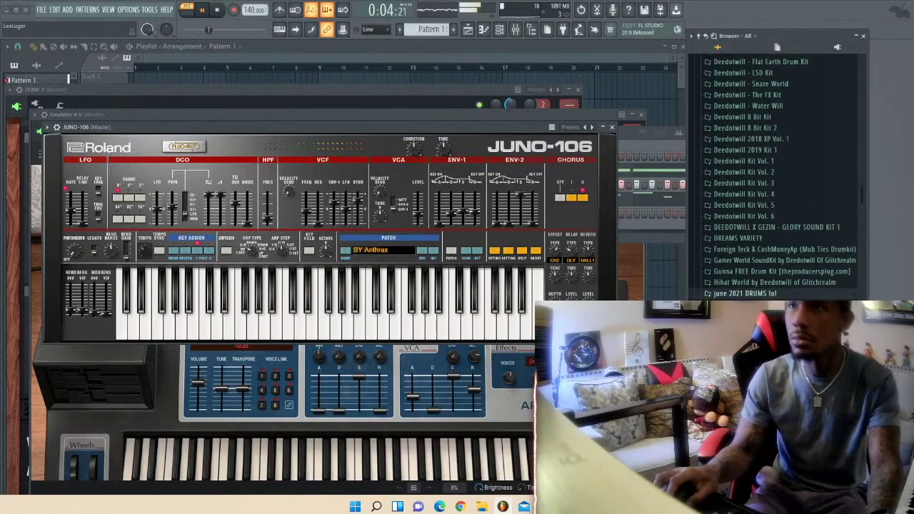
scroll(774, 214, up, 10)
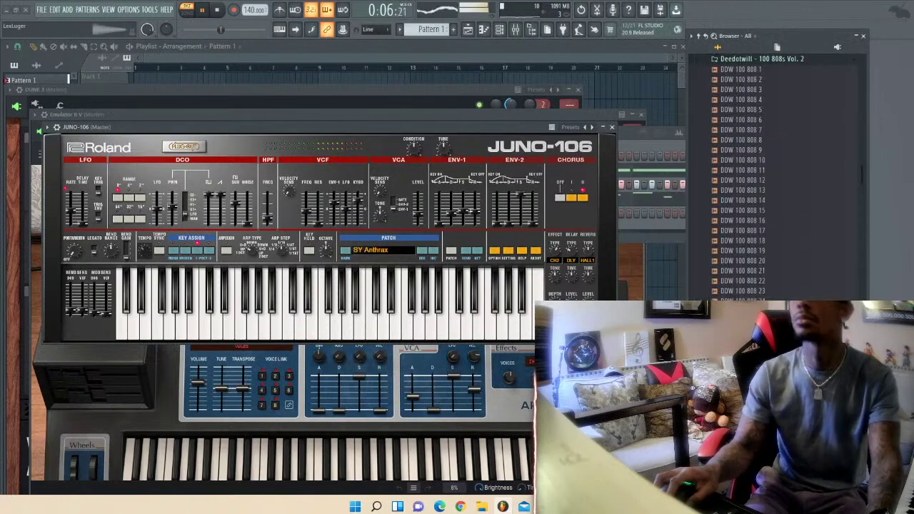
drag(738, 310, 368, 228)
- Set the DDW 100 808 25 channel to cut itself and bring the channel rack back to the front
click(227, 227)
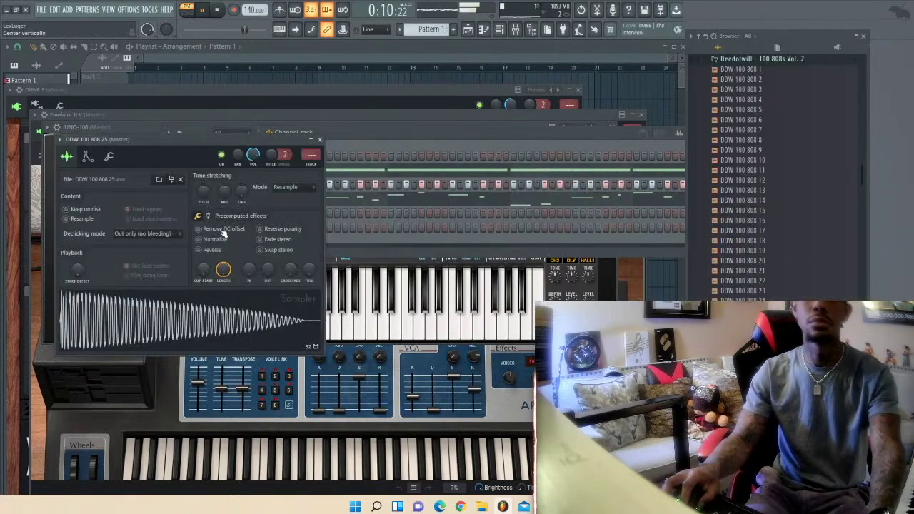
click(109, 158)
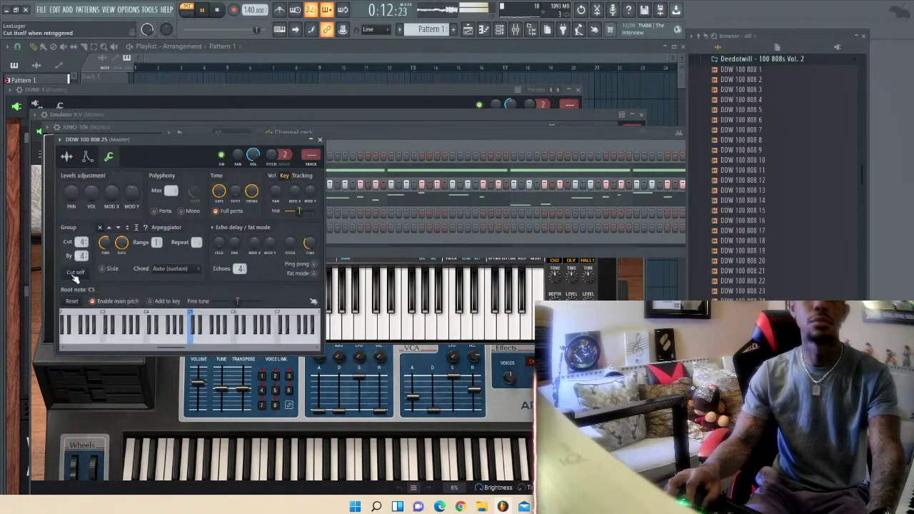
click(343, 135)
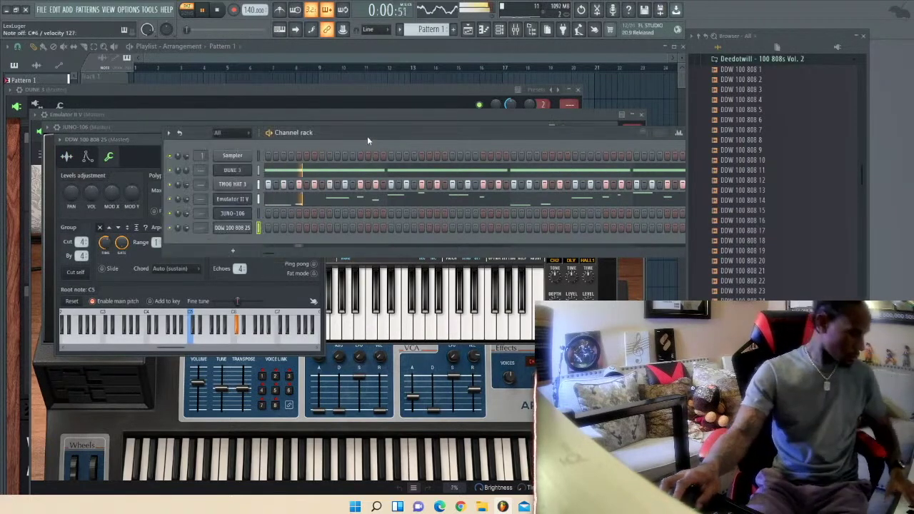
- Open the piano roll for DDW 100 808 25 and place a D#5 note at the start of bar 1
right_click(260, 227)
click(262, 228)
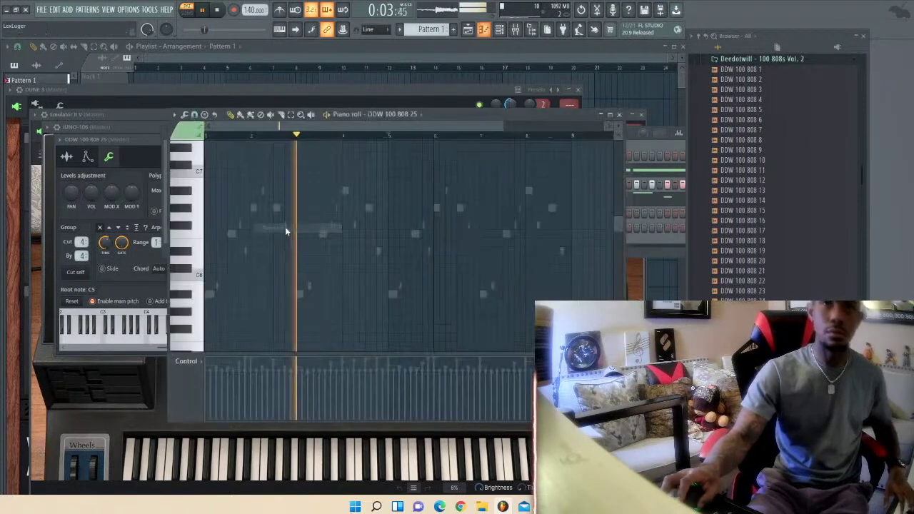
click(212, 329)
drag(249, 329, 225, 334)
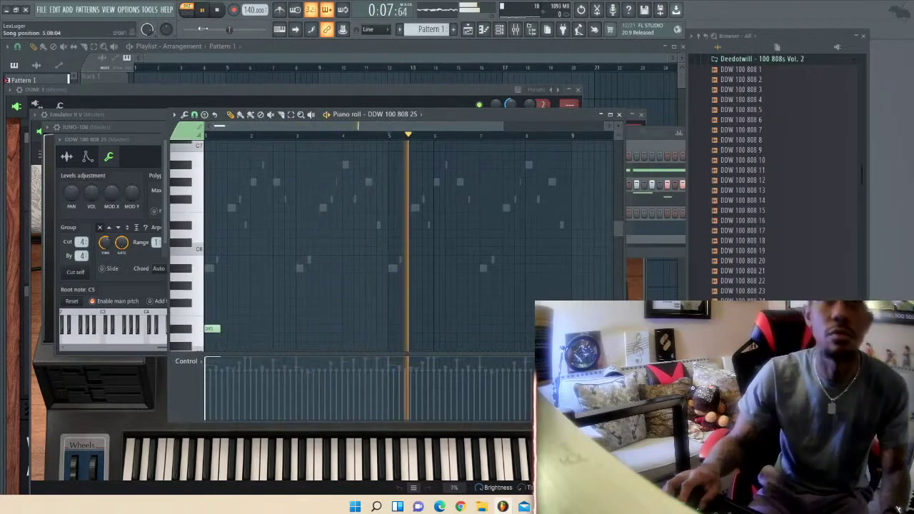
- Restart playback and place a second D#5 808 note in bar 1, adjusting its timing by ear
click(227, 14)
key(space)
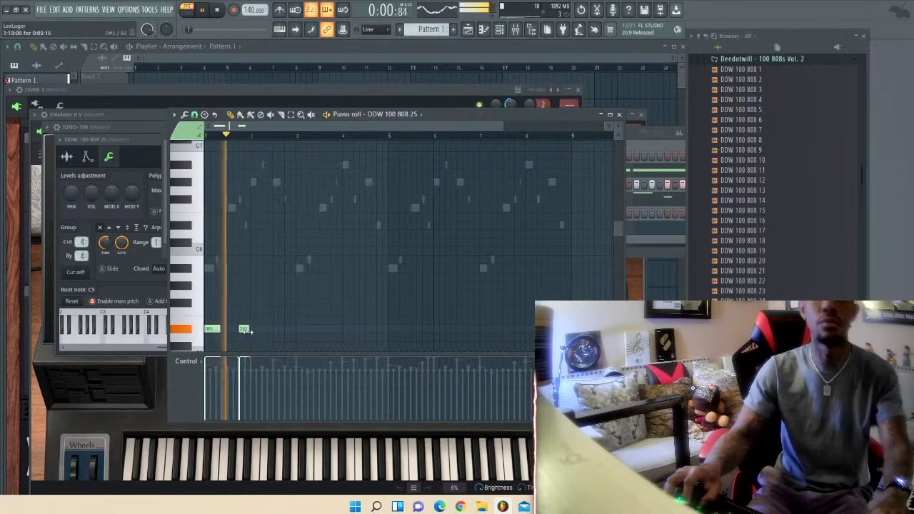
drag(236, 331, 229, 331)
key(space)
key(space)
click(216, 331)
key(space)
key(space)
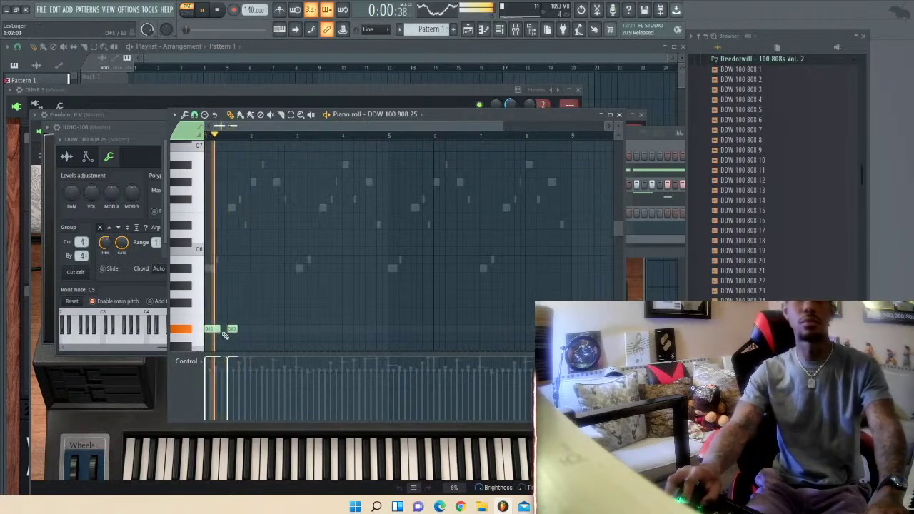
- Move the second 808 note earlier, add D#5 notes at step 13 of bar 1 and step 5 of bar 2, and close the piano roll
drag(229, 330, 222, 331)
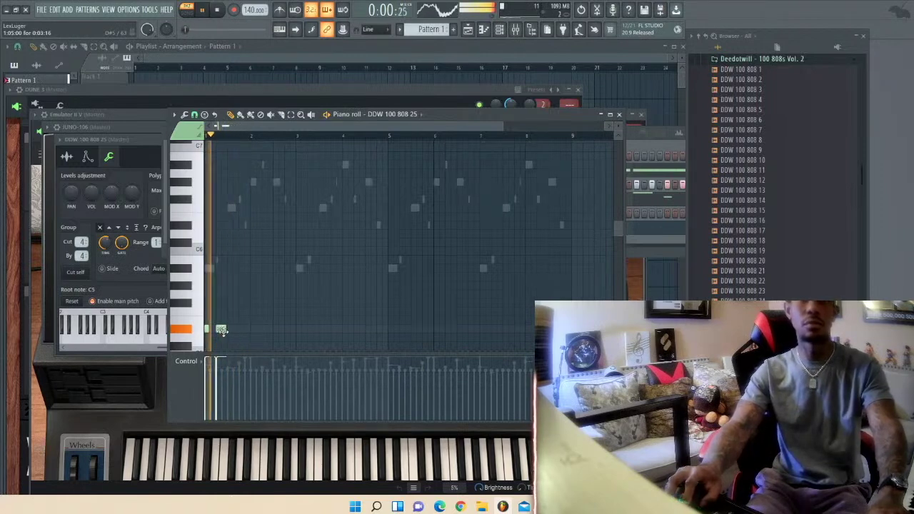
click(243, 329)
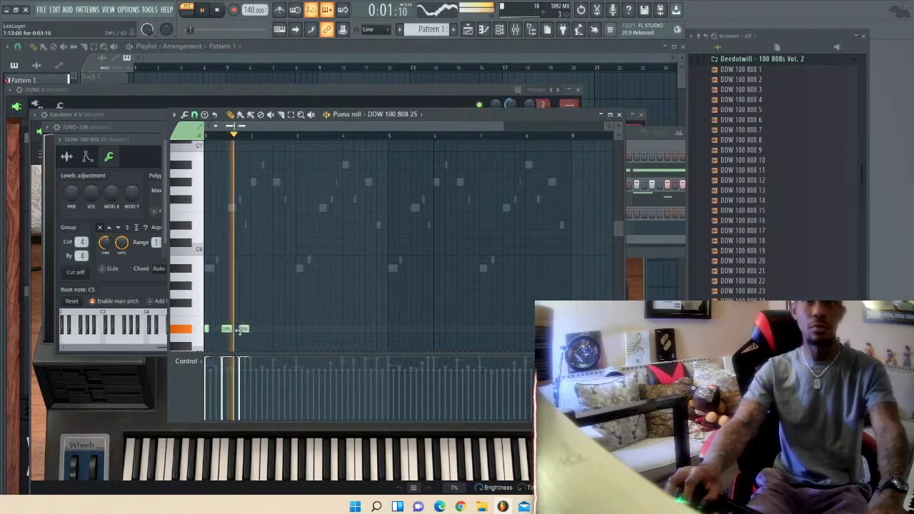
click(255, 329)
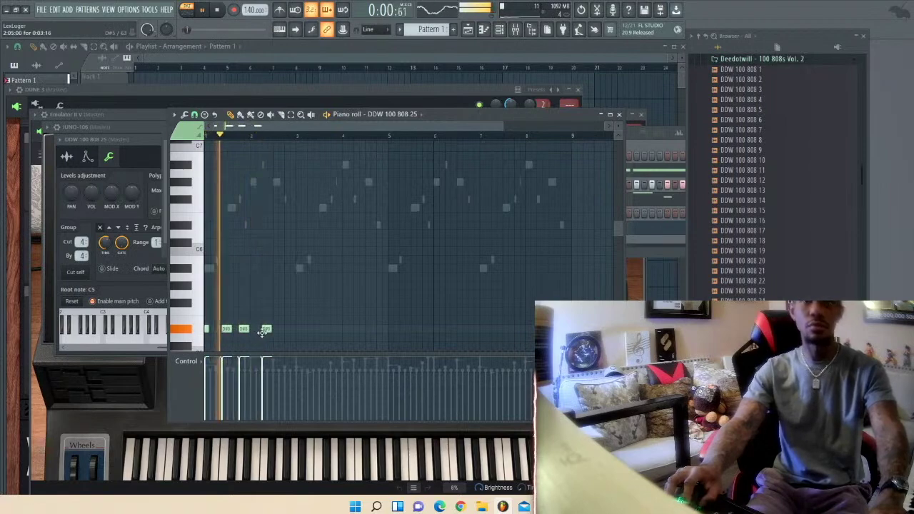
click(621, 115)
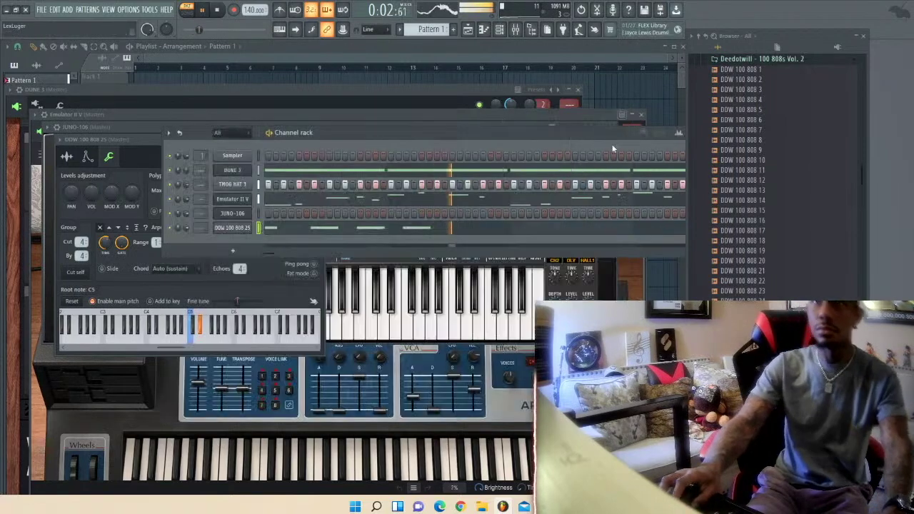
- Look through the june 2021 DRUMS lol kits and open the Deedotwill 2021 Drum Kit 3 (Official) folder
scroll(744, 236, up, 5)
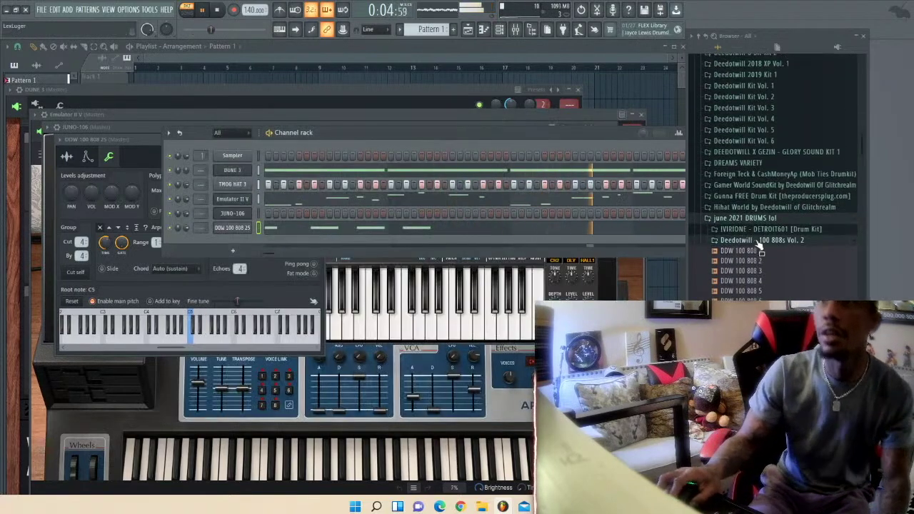
click(758, 242)
click(768, 295)
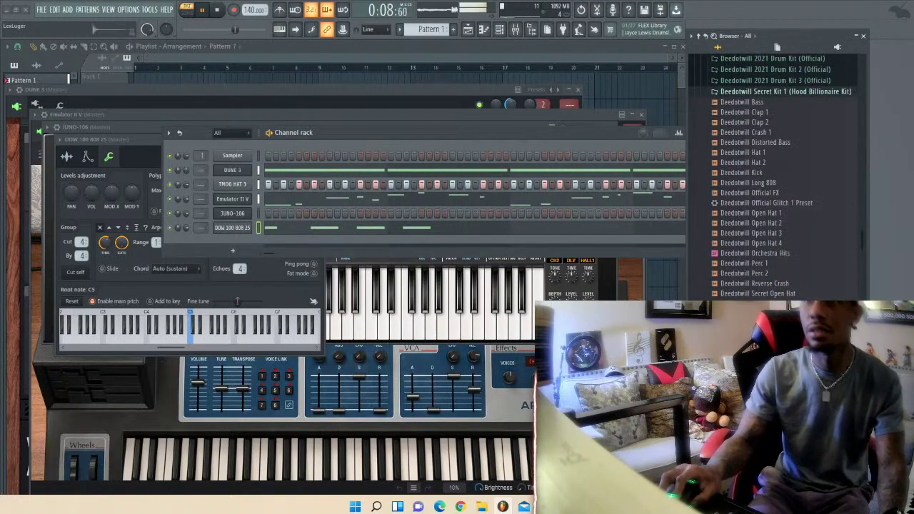
scroll(773, 175, down, 2)
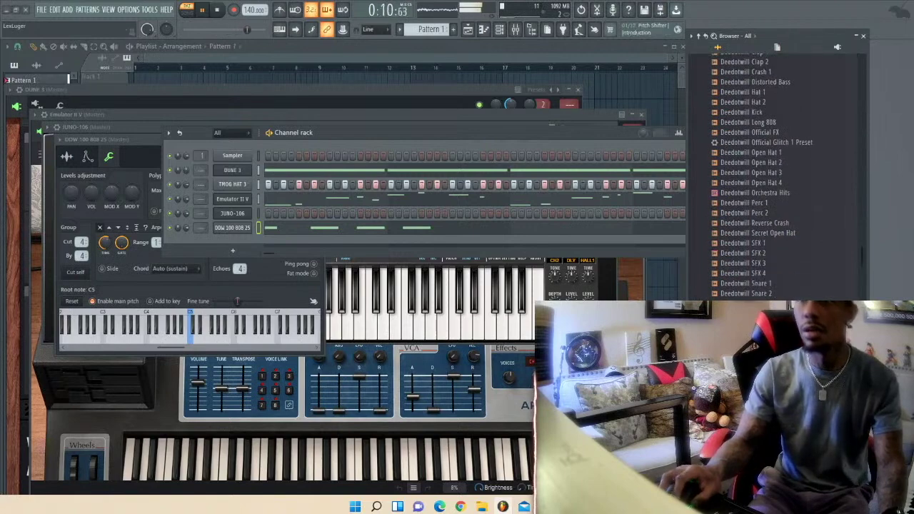
scroll(773, 175, up, 5)
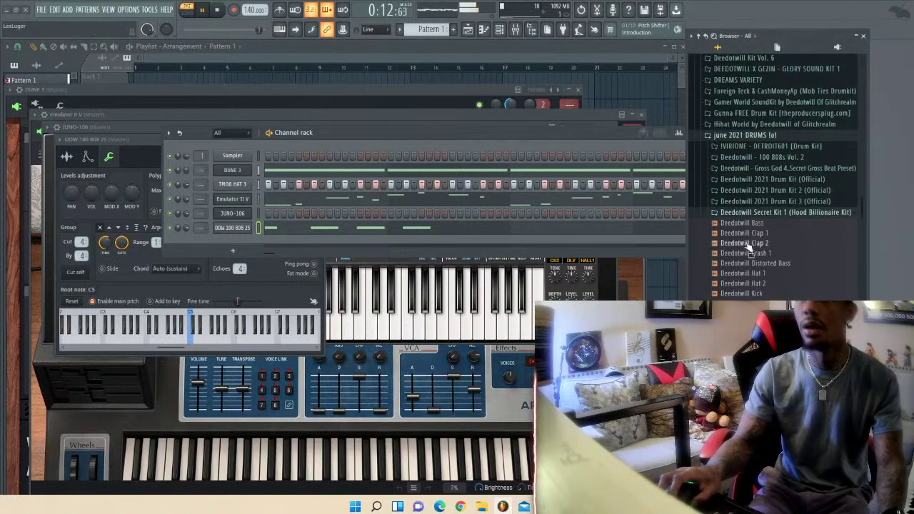
click(745, 213)
click(750, 201)
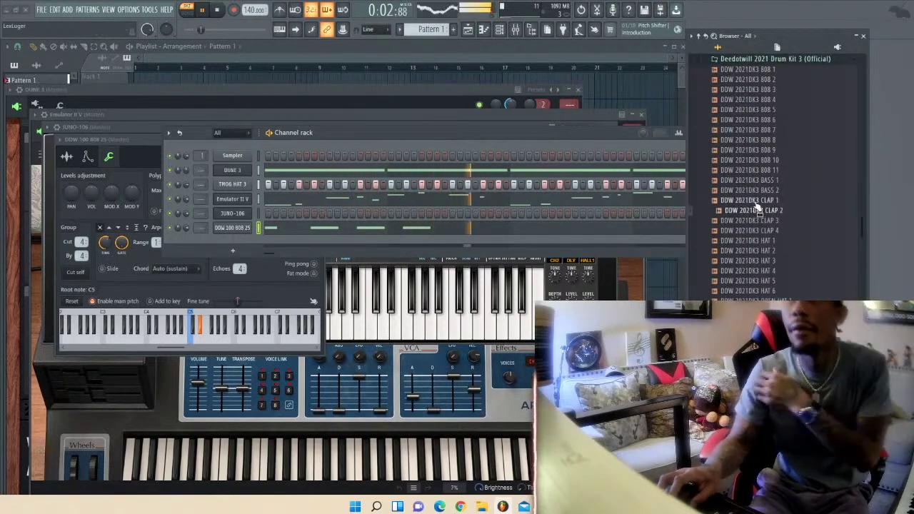
- Load DDW 2021DK3 SNARE 8 into the empty Sampler channel and place snare hits on steps 9 and 25
scroll(755, 247, down, 4)
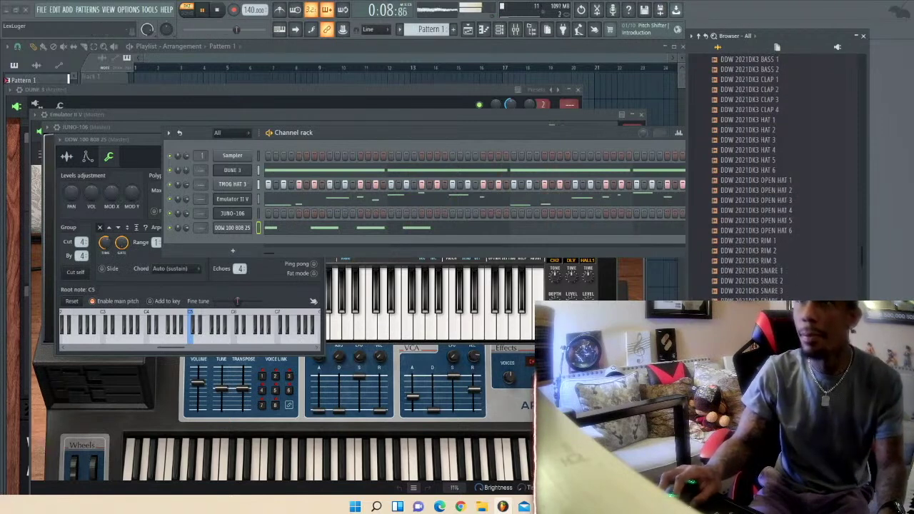
drag(752, 341, 319, 261)
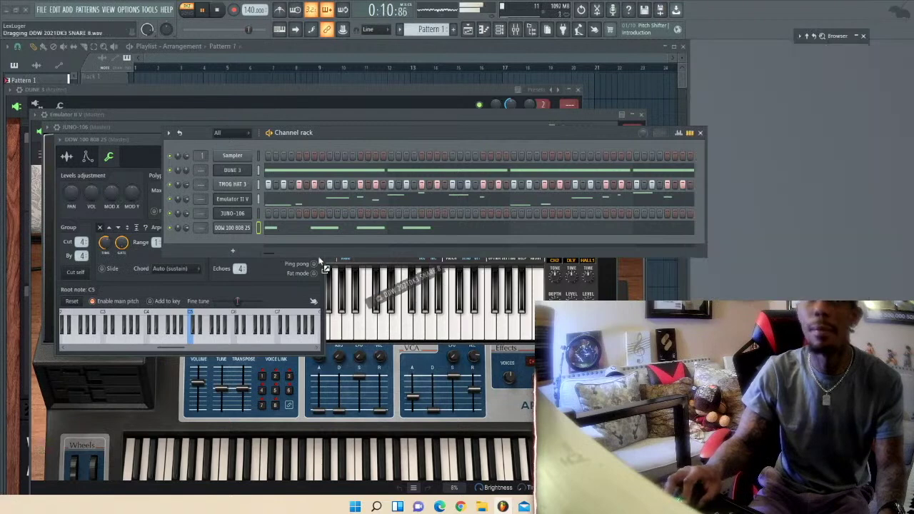
drag(239, 247, 232, 155)
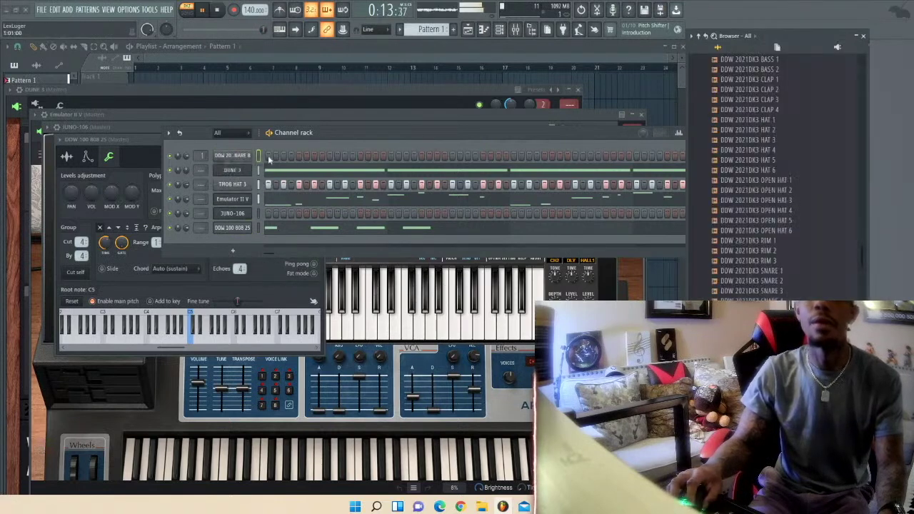
click(452, 155)
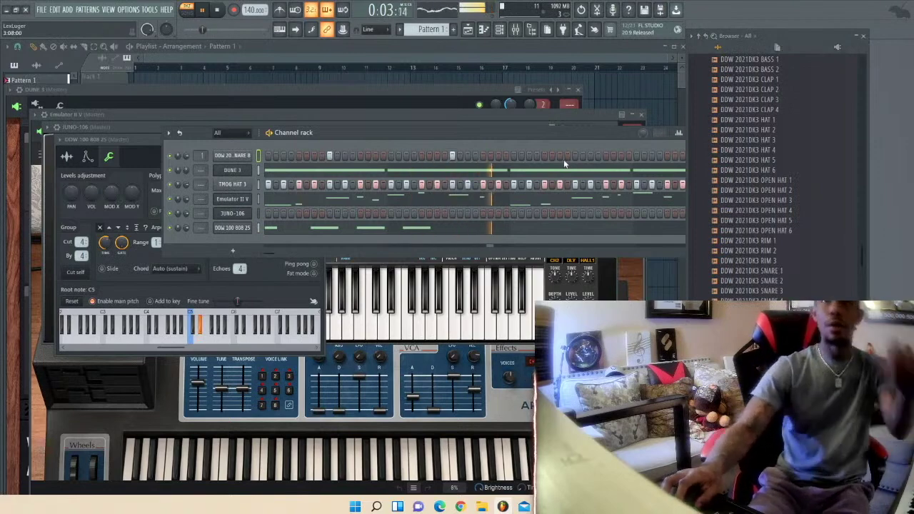
- Duplicate the first two bars of the snare pattern three times in its piano roll and close the piano roll
right_click(238, 156)
click(281, 156)
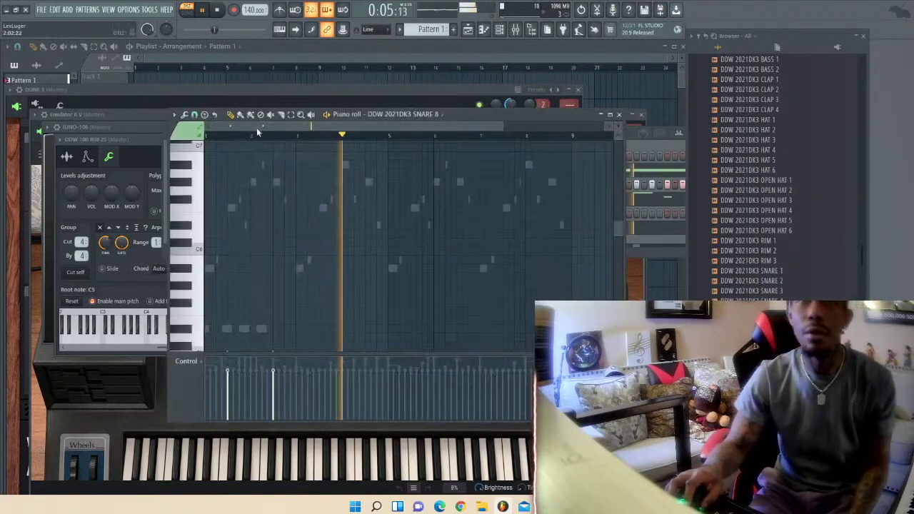
click(293, 115)
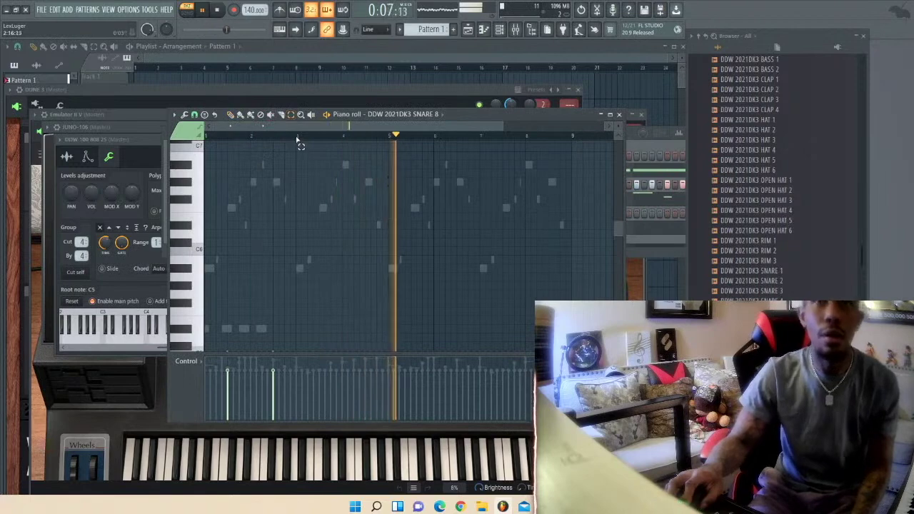
drag(296, 137, 26, 137)
key(ctrl+b)
key(ctrl+b)
key(ctrl+b)
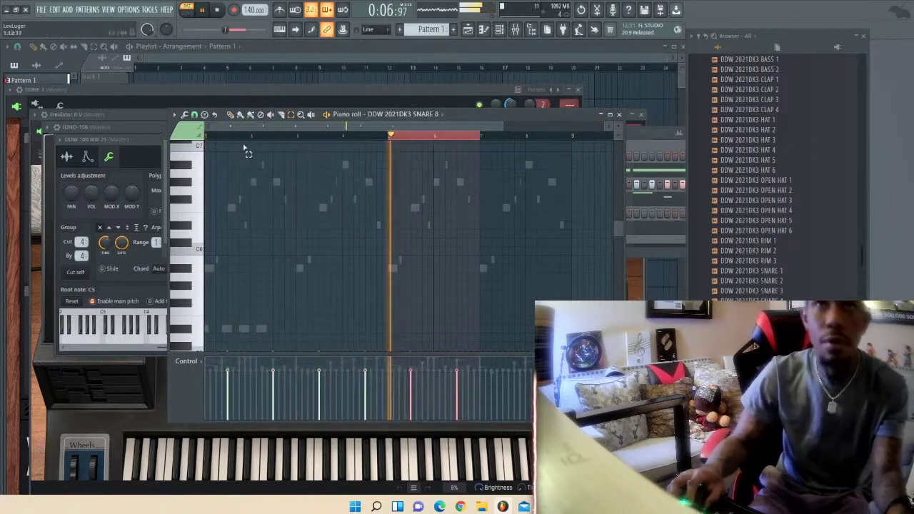
click(619, 115)
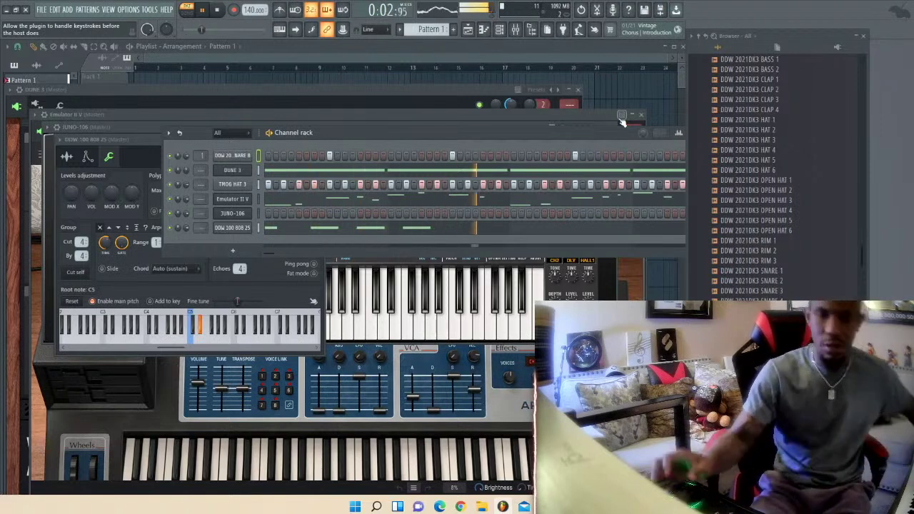
- Extend the DDW 100 808 25 line in bar 2 with E5, F#5, C#5 and D#5 notes at steps 9, 11, 13 and 15
click(297, 228)
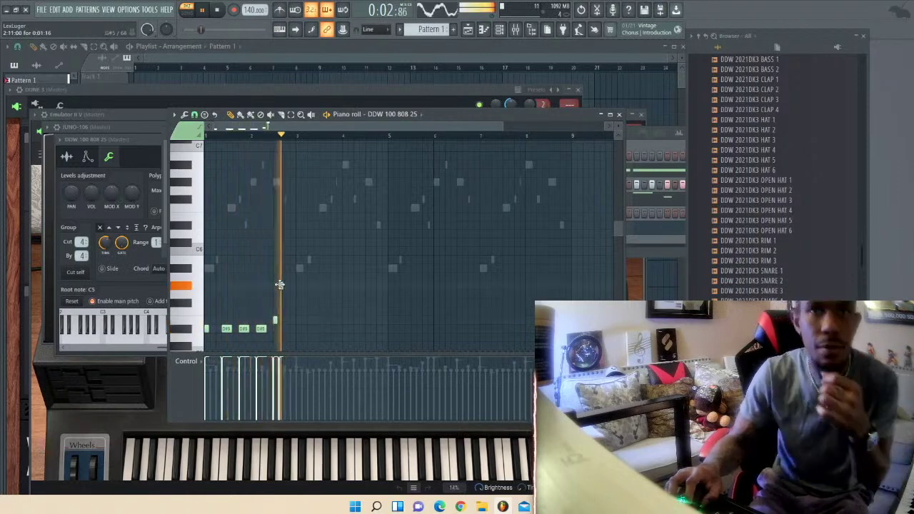
scroll(376, 247, up, 2)
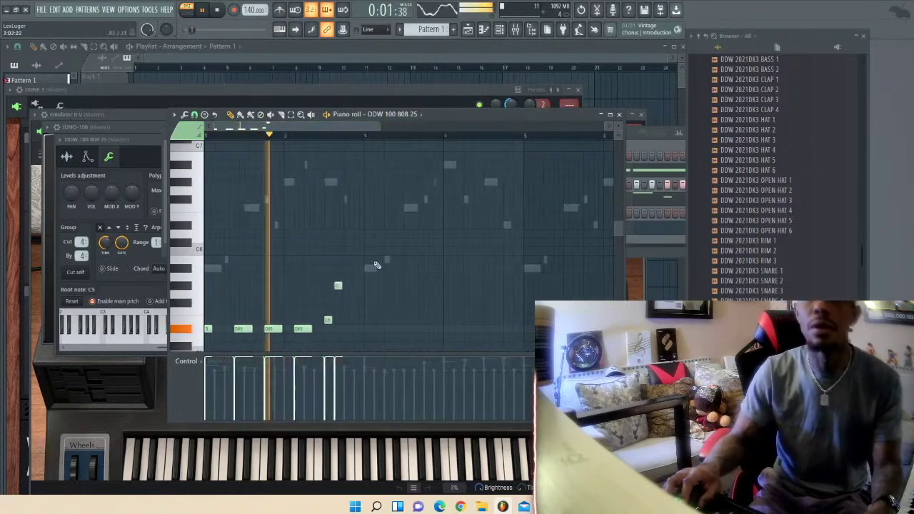
drag(337, 286, 336, 295)
key(space)
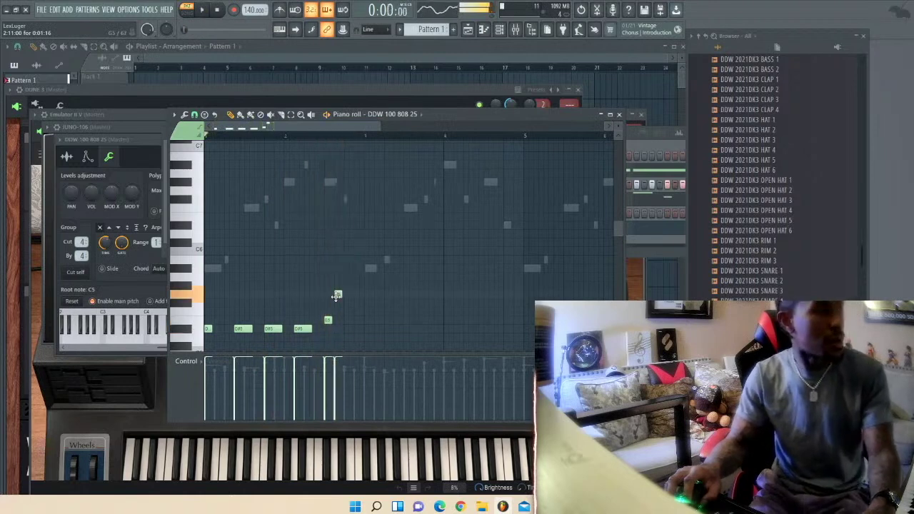
key(space)
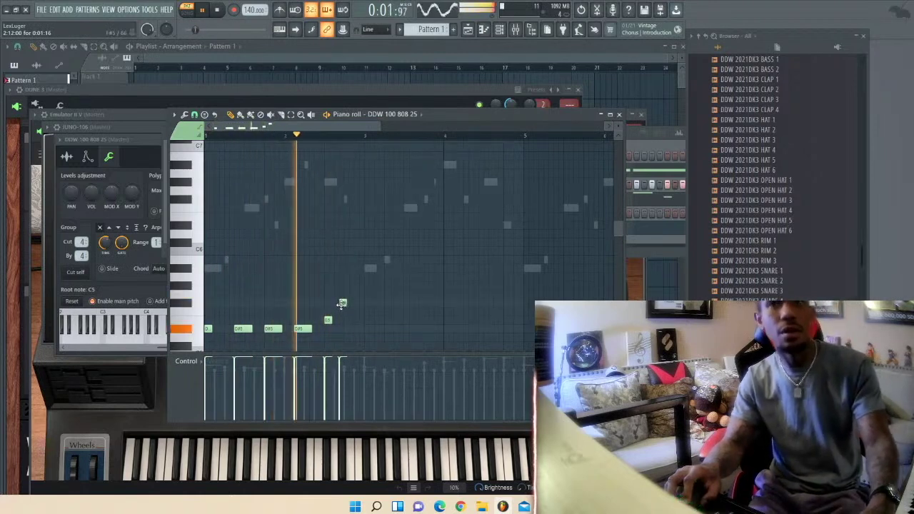
click(347, 346)
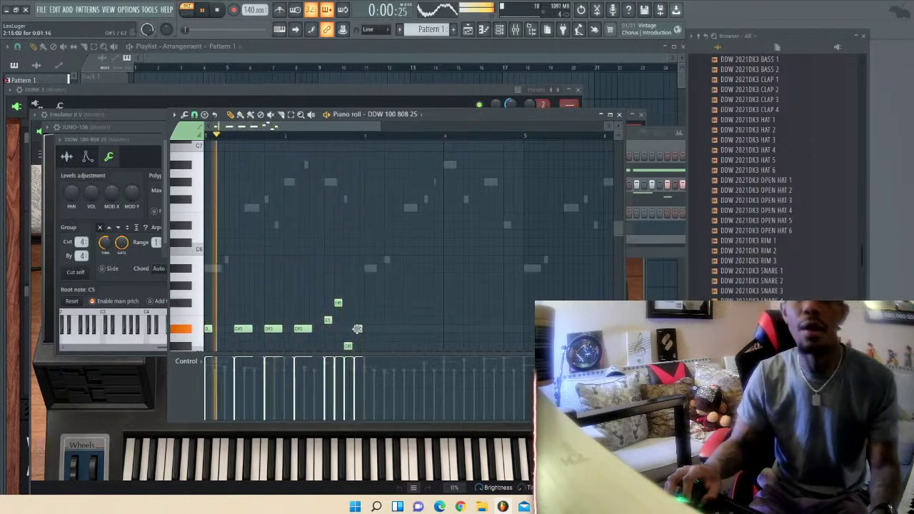
click(357, 329)
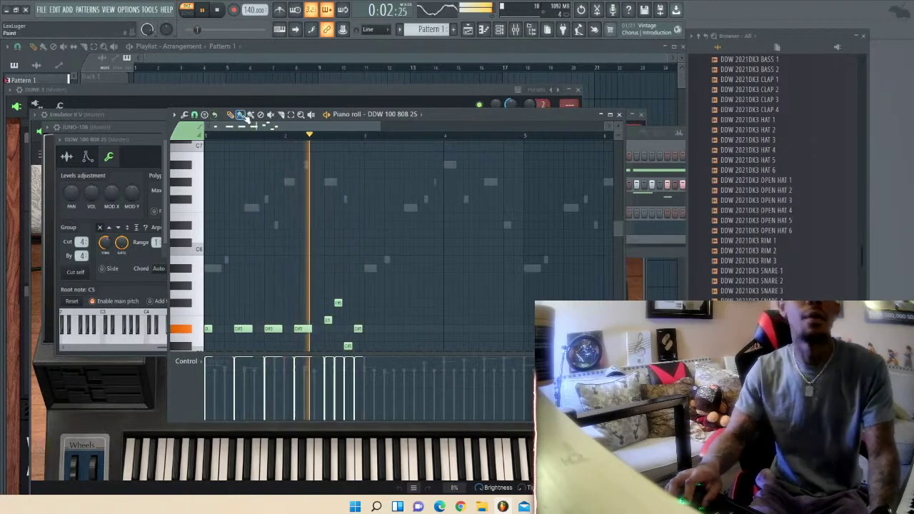
- Set snapping to 1/6 beat and rebuild the last D#5 note of bar 2 as a single short note
click(194, 114)
click(209, 218)
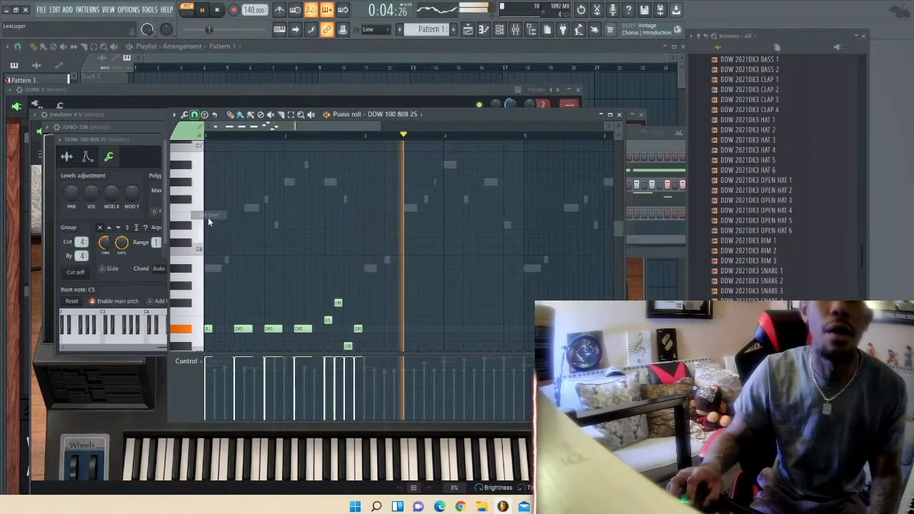
key(space)
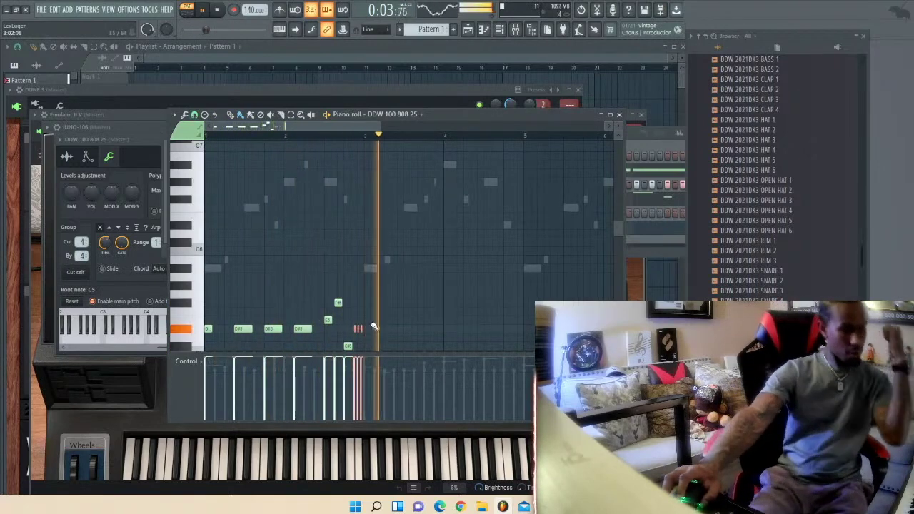
key(space)
key(space)
right_click(362, 329)
right_click(358, 329)
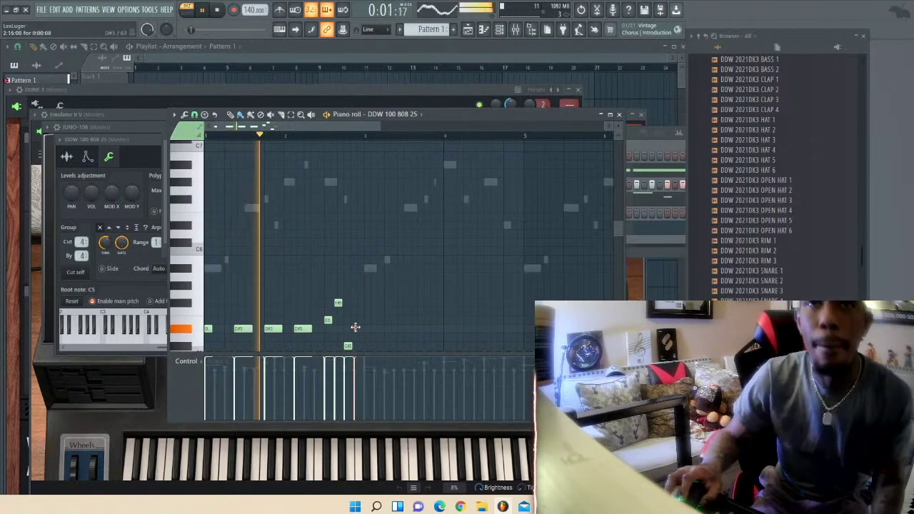
- Replace the F#5 note in bar 2 with a roll of three short F#5 notes and set snapping back to Line
right_click(338, 305)
drag(338, 304, 351, 304)
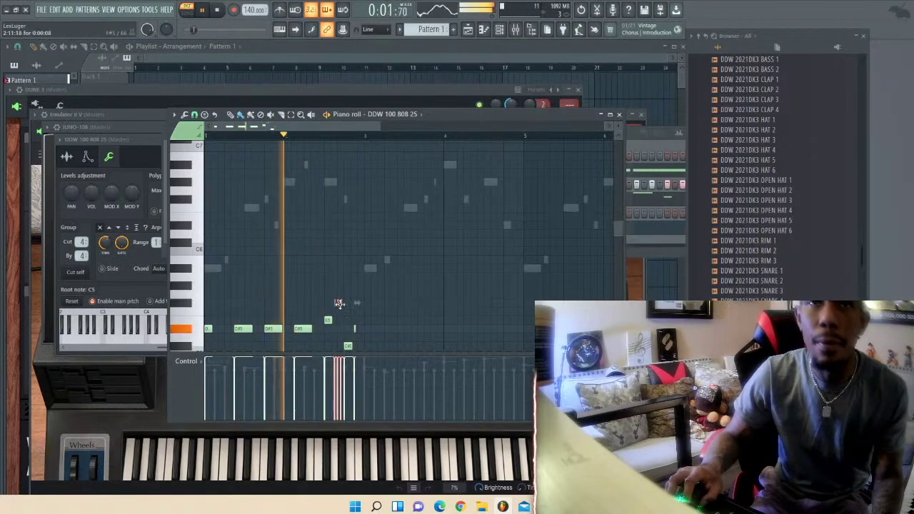
key(space)
key(space)
click(194, 114)
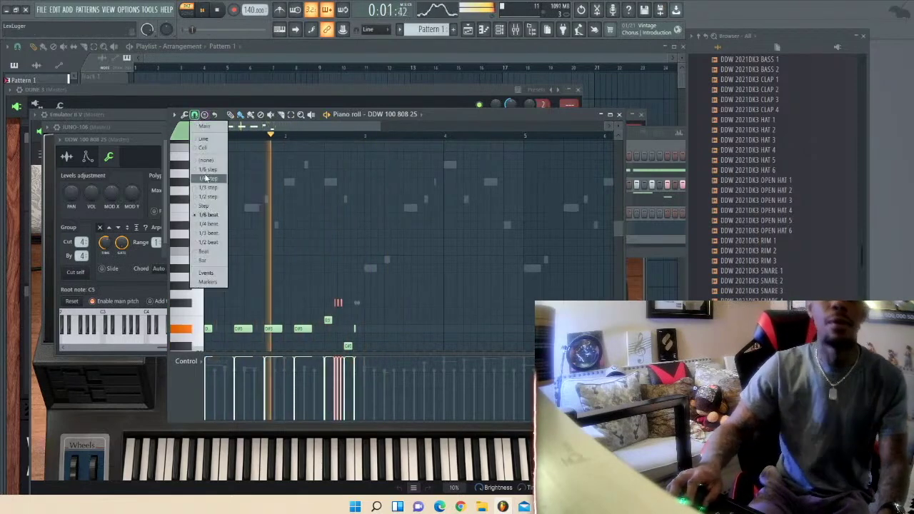
click(202, 197)
click(194, 114)
click(202, 139)
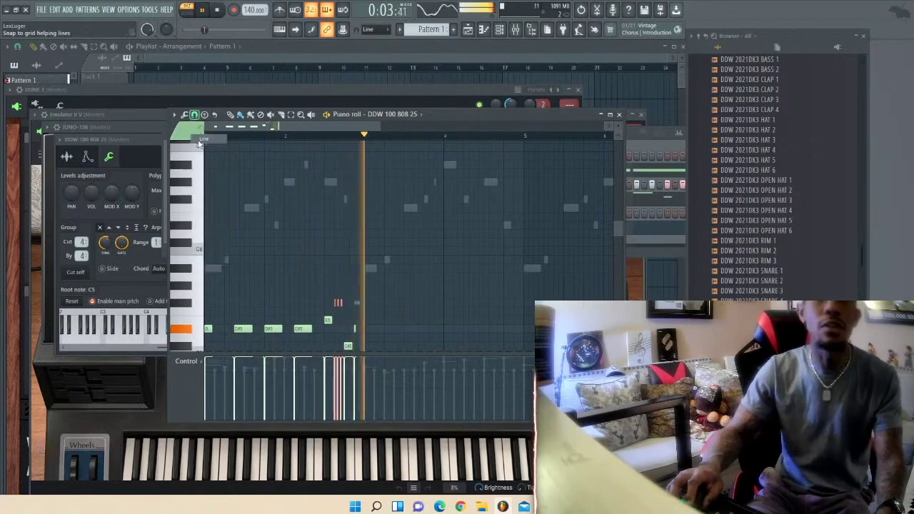
- Duplicate the first two bars of the 808 line into bars 3 and 4 and clear the selection
drag(364, 136, 3, 146)
key(ctrl+b)
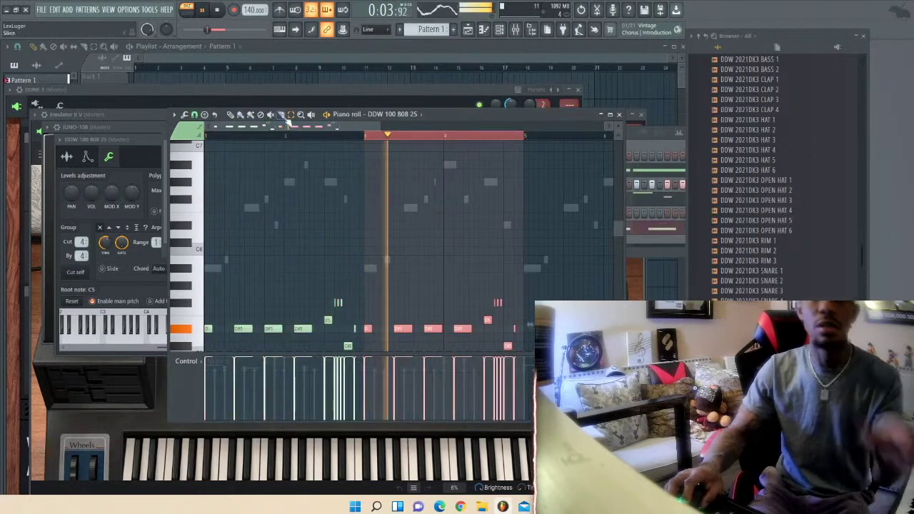
ctrl+click(370, 136)
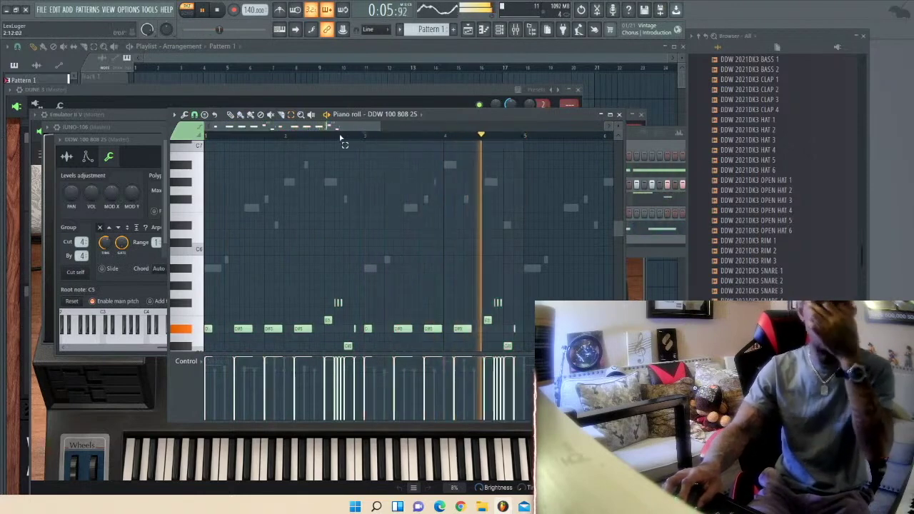
click(358, 136)
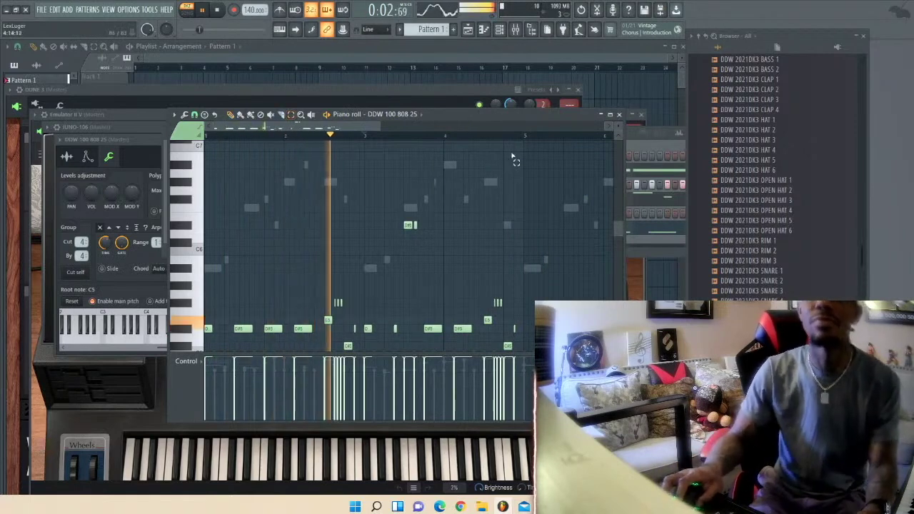
- Duplicate the four-bar 808 line into bars 5 to 8 and bring the channel rack to the front
drag(526, 142, 205, 143)
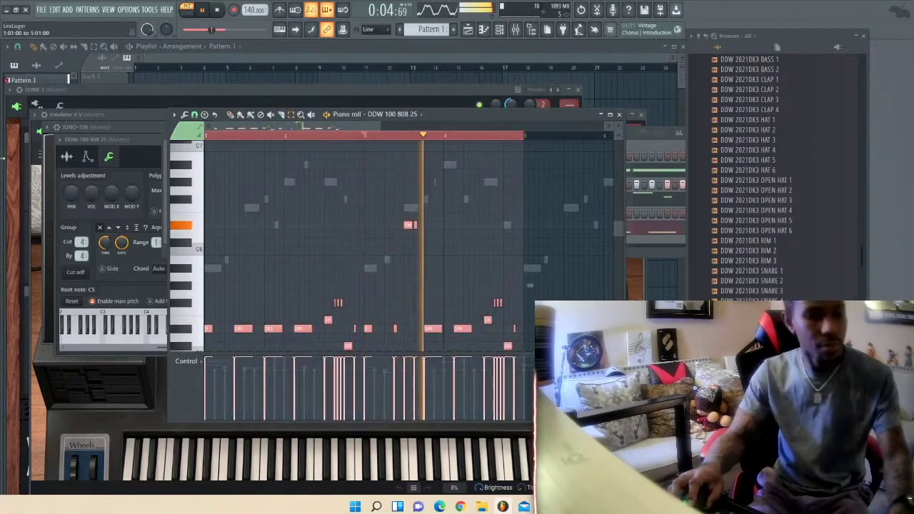
key(ctrl+b)
click(316, 143)
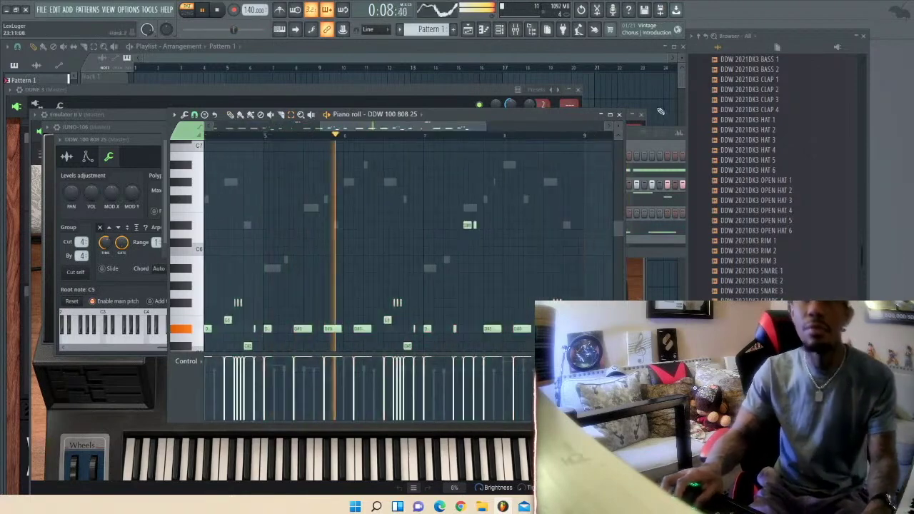
click(639, 139)
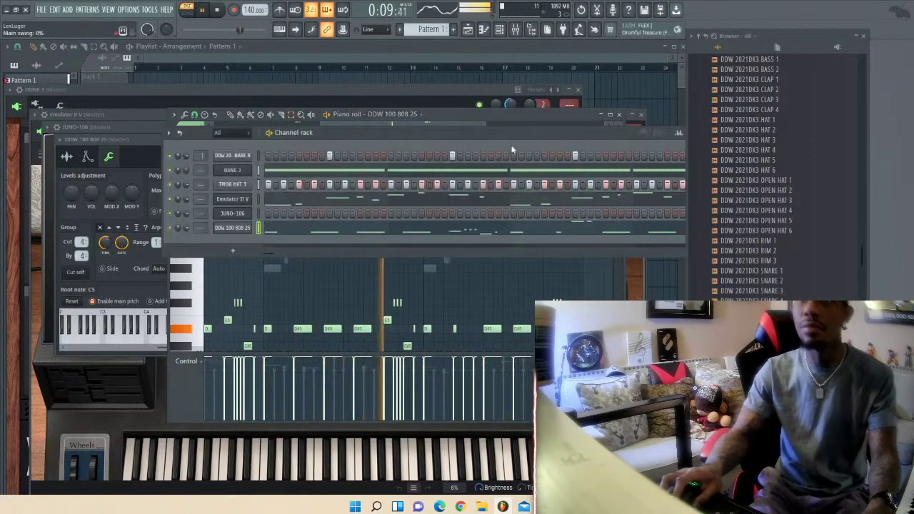
- Open the JUNO-106 and audition other patches, including KY Piano Caper and SQ Orion's Belt
click(233, 213)
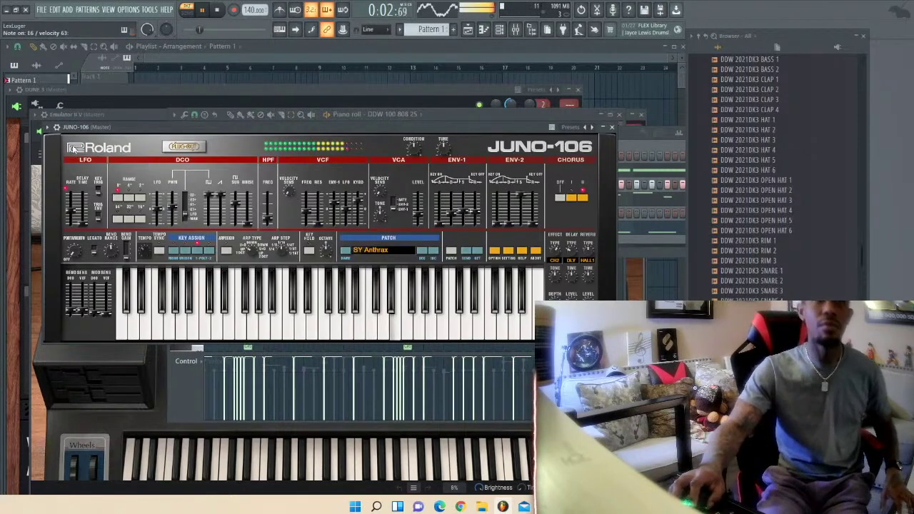
click(386, 249)
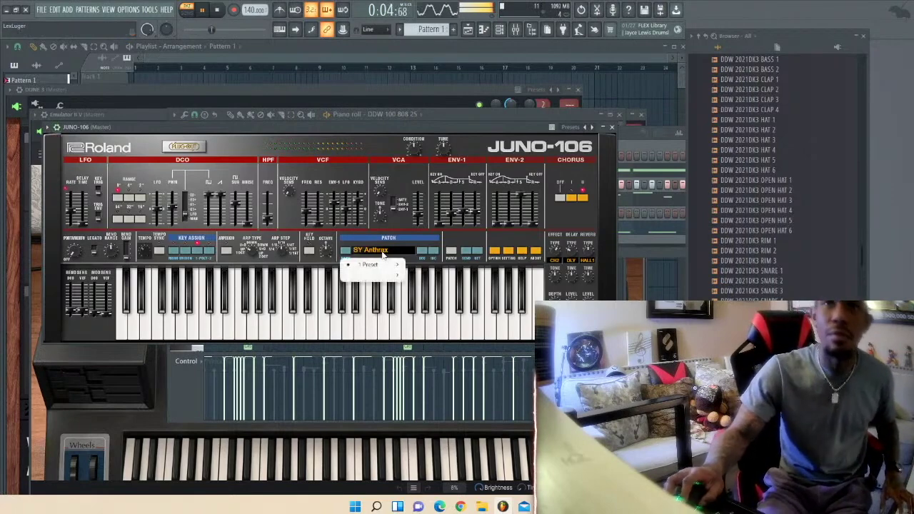
mouse_move(375, 270)
click(457, 294)
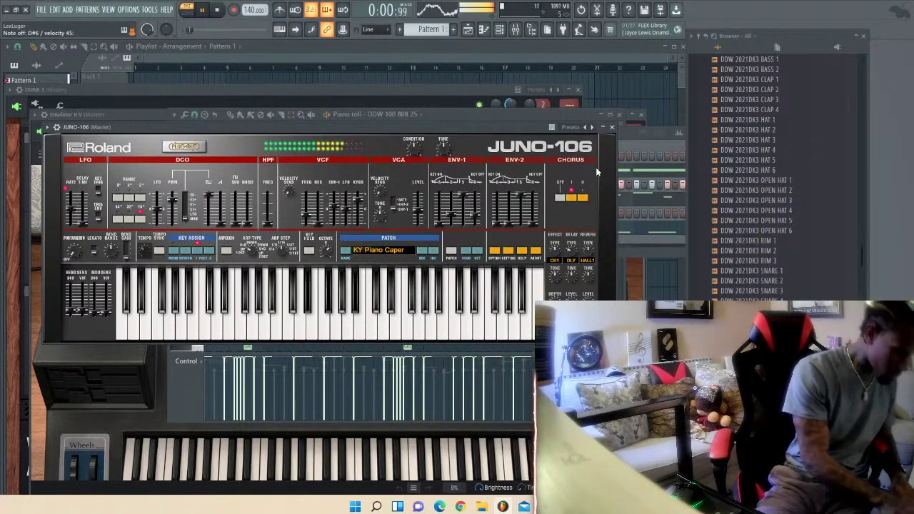
click(421, 254)
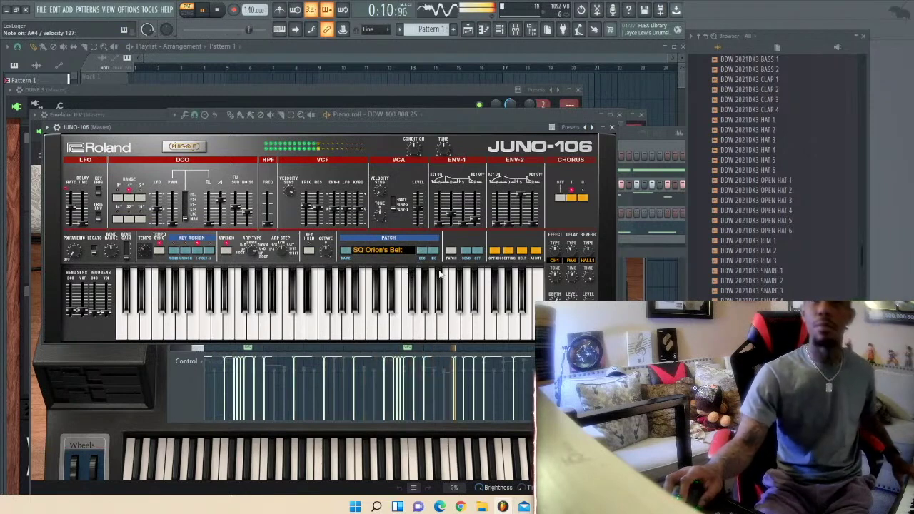
- Audition further JUNO-106 patches, including SY LR Hoover, BS Juno MegaBass and FX Zipped, and settle on SY Ice Keys
click(421, 254)
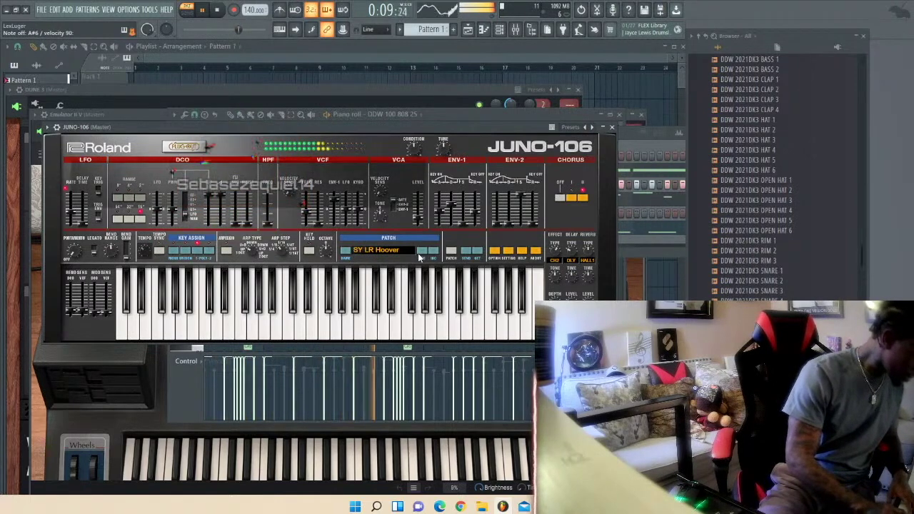
click(422, 256)
click(431, 251)
click(432, 250)
click(431, 250)
click(429, 250)
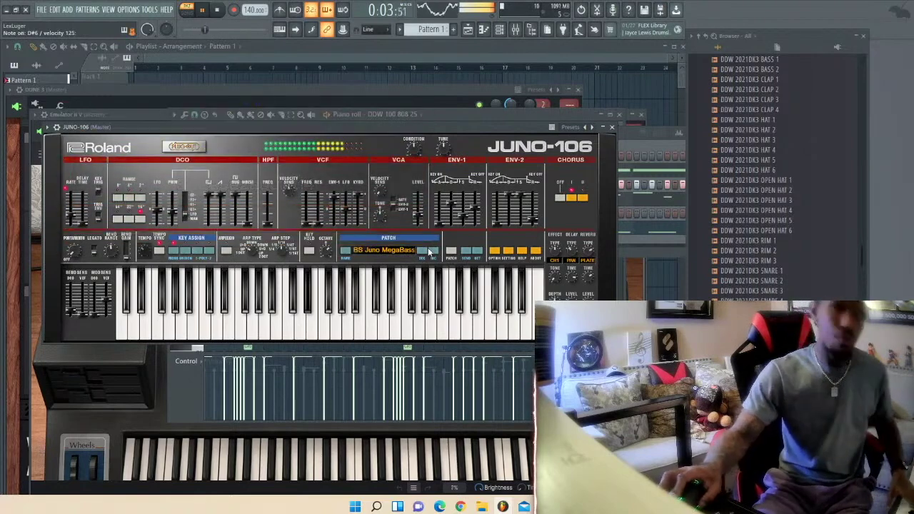
click(429, 252)
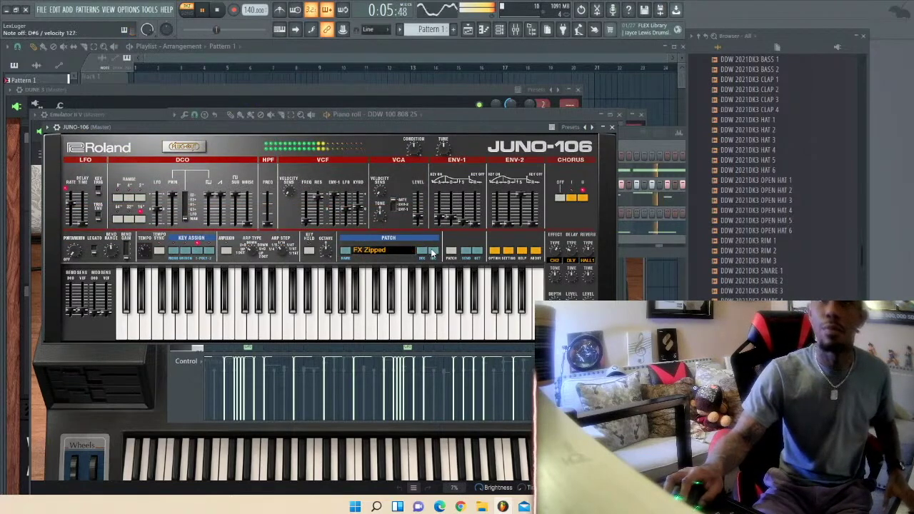
click(431, 251)
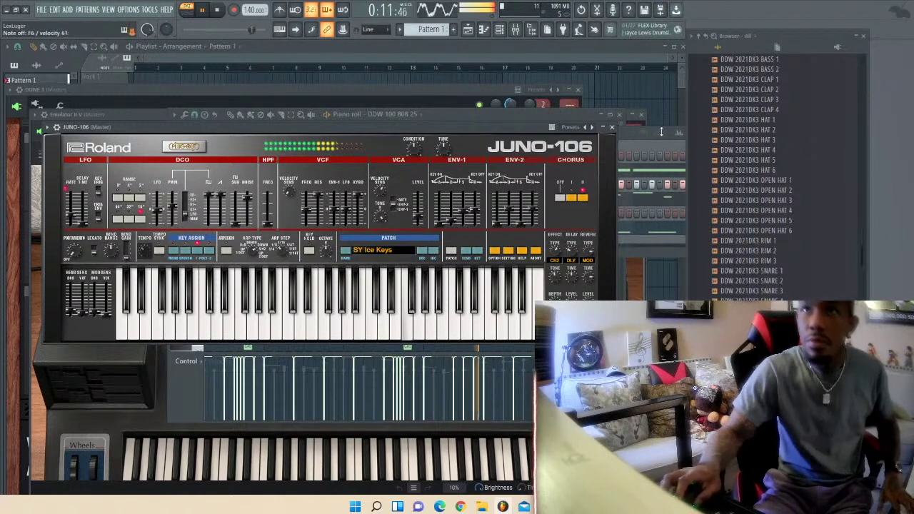
- Mute the Emulator II V channel and open the JUNO-106 channel in the piano roll
click(628, 146)
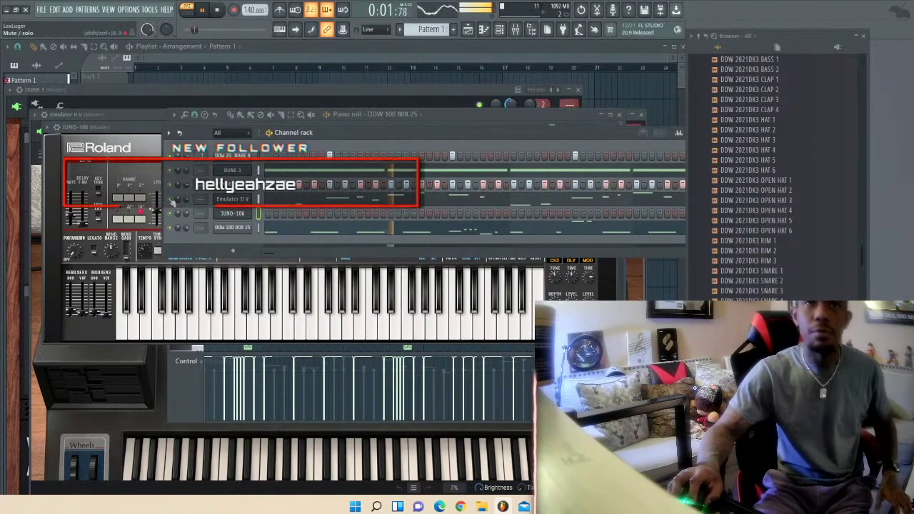
right_click(254, 210)
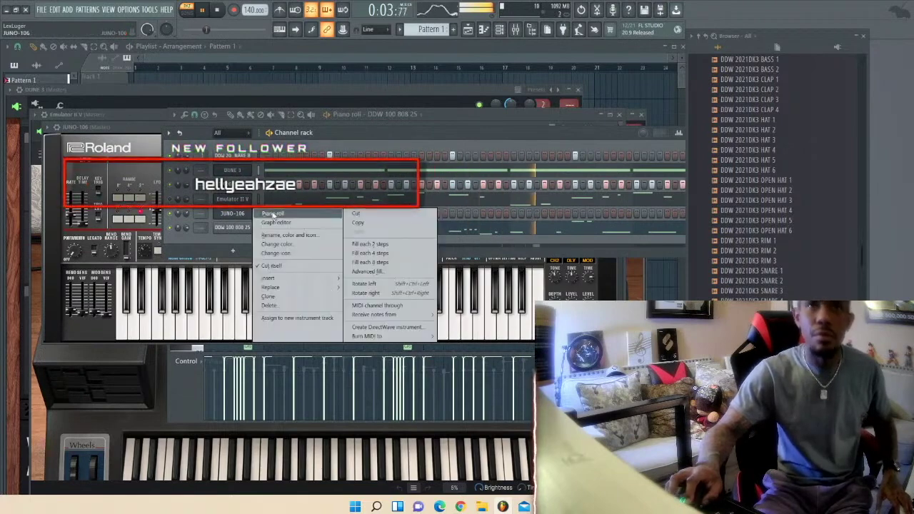
click(172, 202)
right_click(253, 211)
click(284, 213)
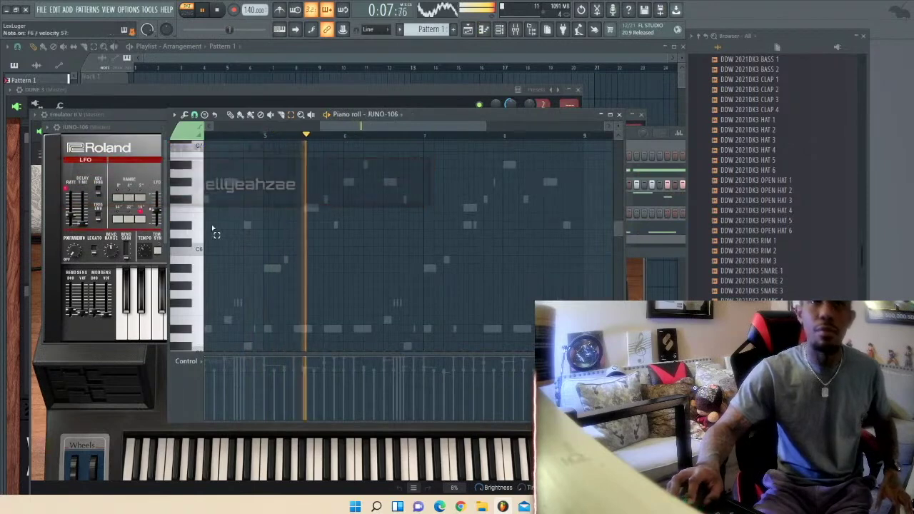
- Draw a two-bar JUNO-106 melody of D#6, F6, F#6 and F6, starting one note every half bar from bar 1
drag(220, 227, 206, 227)
drag(317, 126, 216, 126)
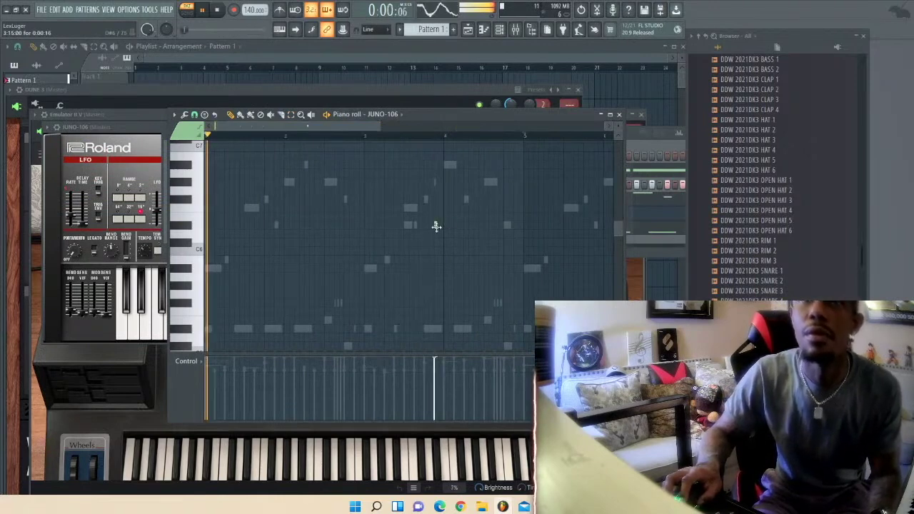
drag(439, 225, 212, 221)
key(space)
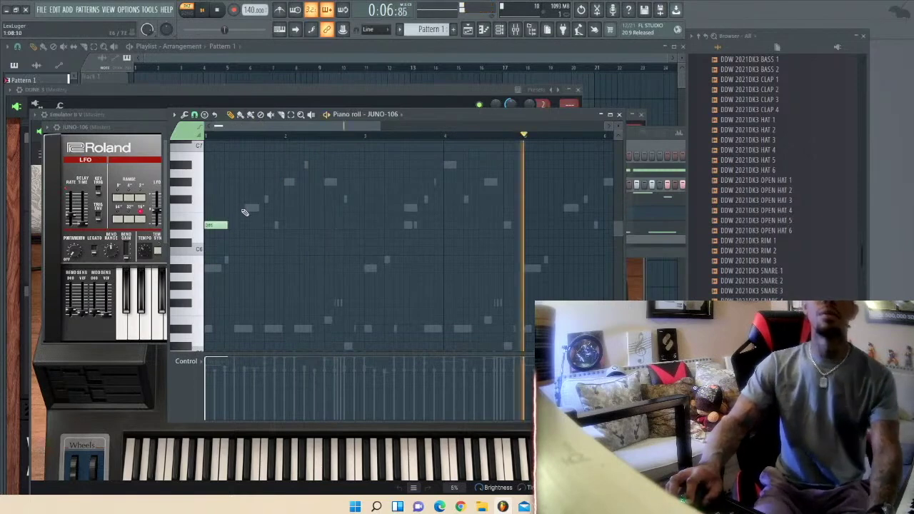
click(245, 208)
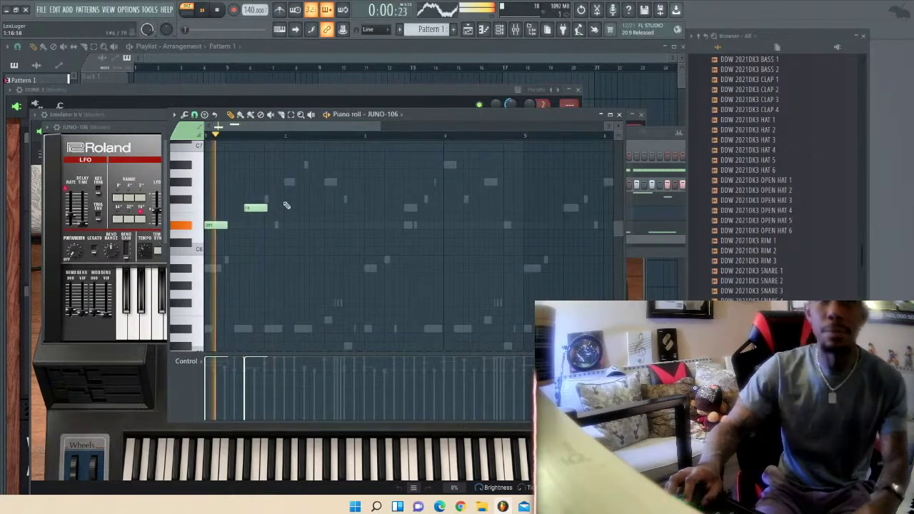
click(669, 143)
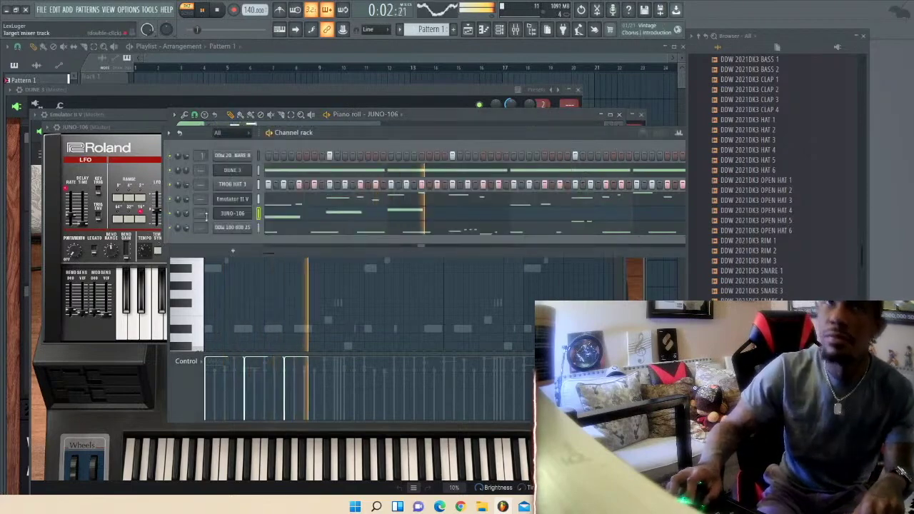
click(296, 214)
click(296, 215)
click(327, 207)
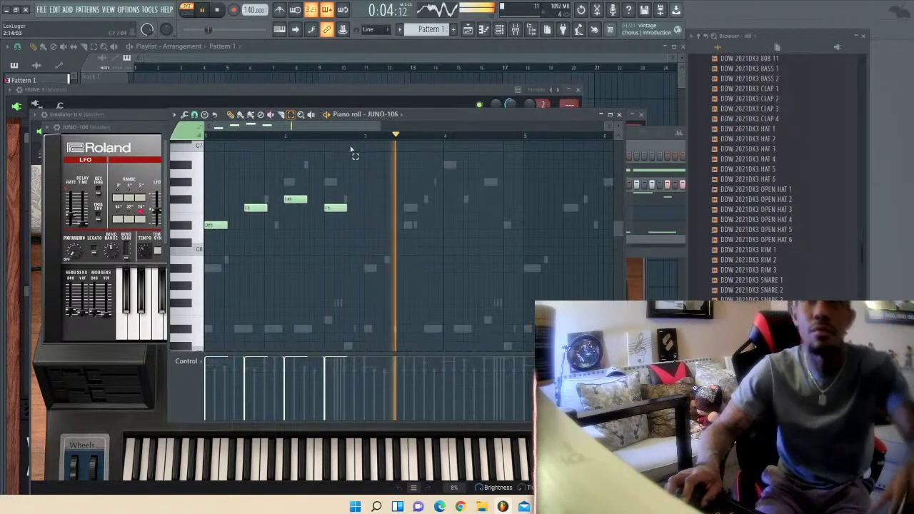
- Duplicate the first two bars of the JUNO-106 melody into bars 3 and 4 and play the pattern
drag(361, 135, 152, 147)
key(space)
drag(366, 138, 4, 157)
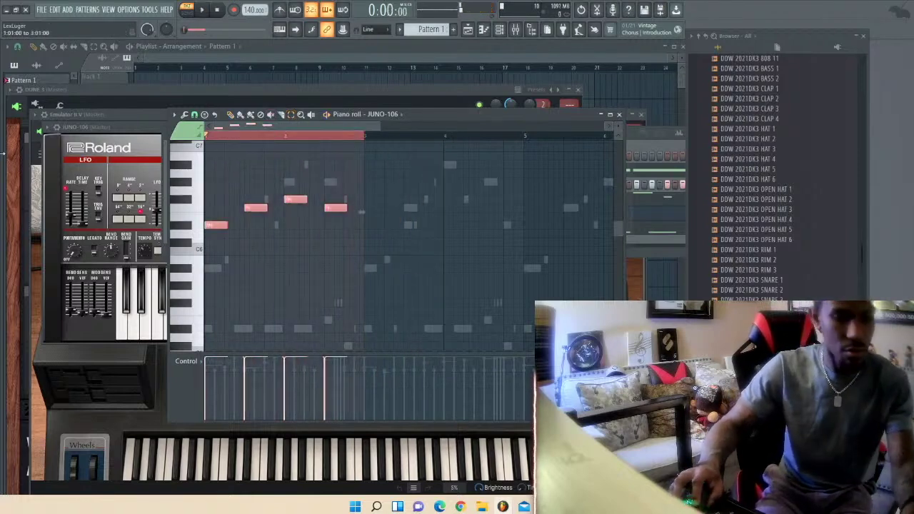
key(ctrl+b)
key(space)
- Duplicate the four-bar JUNO-106 melody into bars 5 to 8, clear the selection and resume playback
click(658, 152)
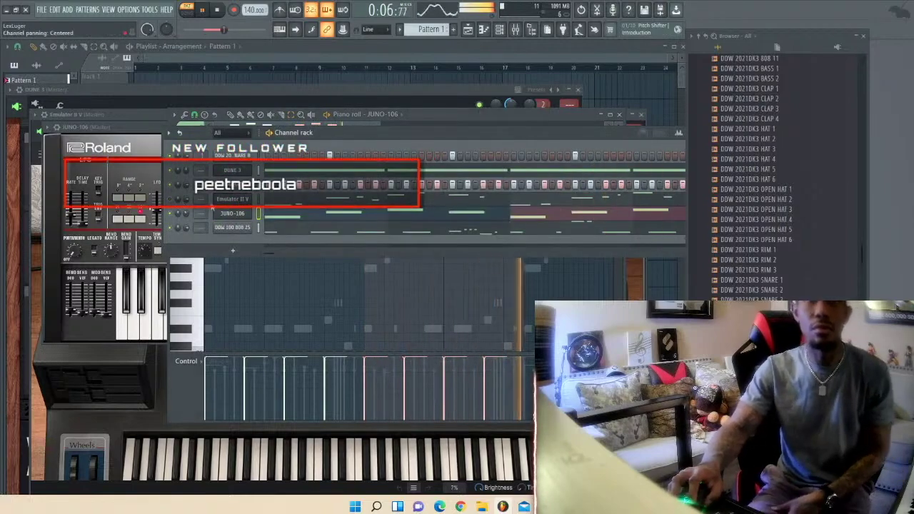
click(286, 216)
click(286, 216)
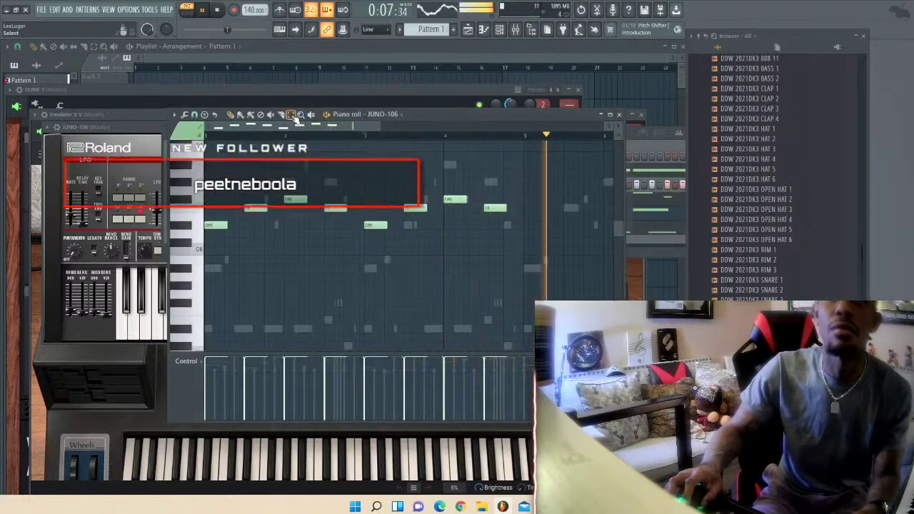
drag(530, 141, 49, 147)
key(space)
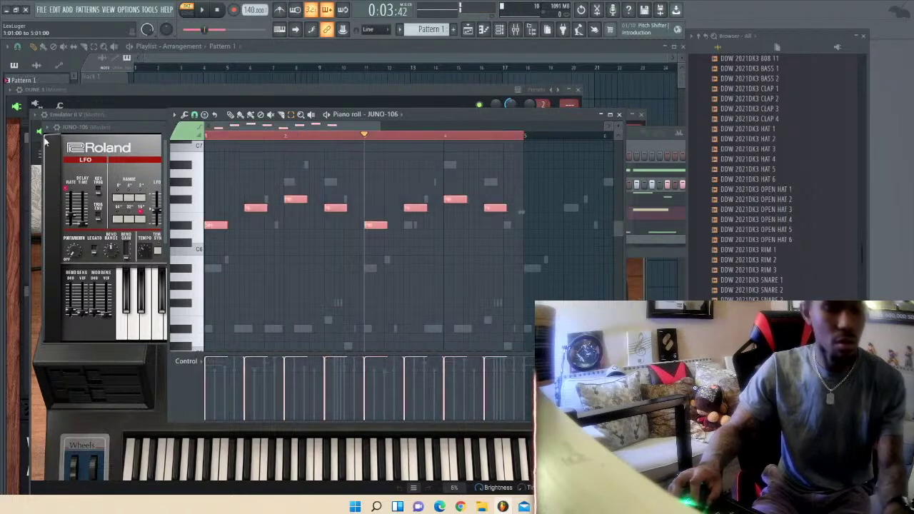
key(ctrl+b)
ctrl+click(274, 138)
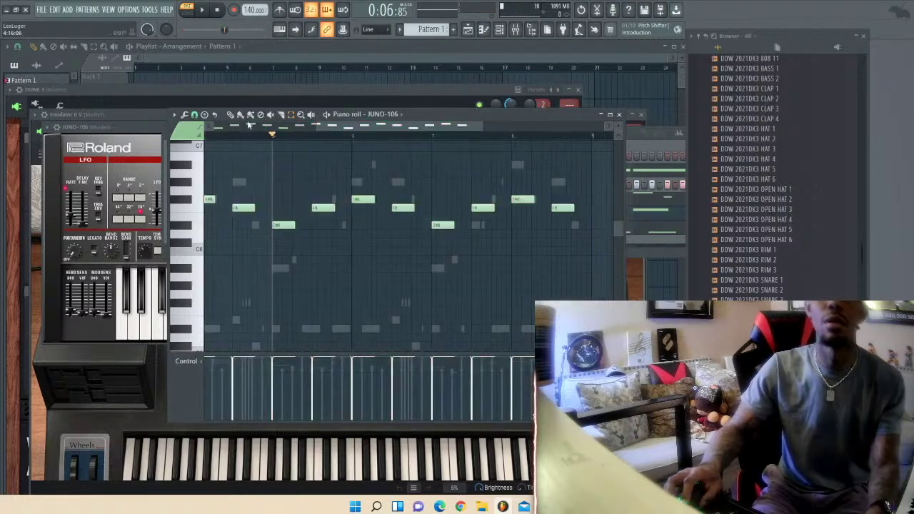
key(space)
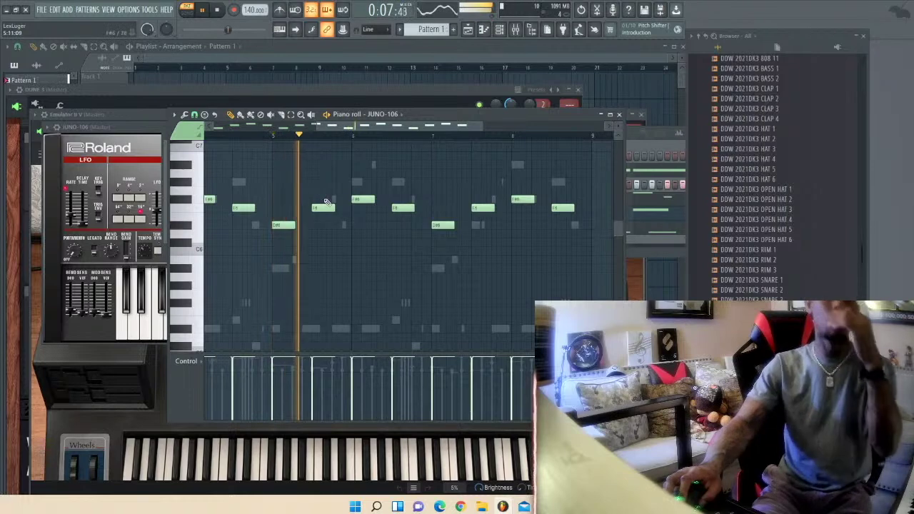
- Add a short A#6 note in the last quarter of bar 5, listen to it in context and close the piano roll
click(341, 173)
key(space)
key(space)
drag(344, 172, 340, 194)
scroll(342, 172, up, 1)
key(space)
key(space)
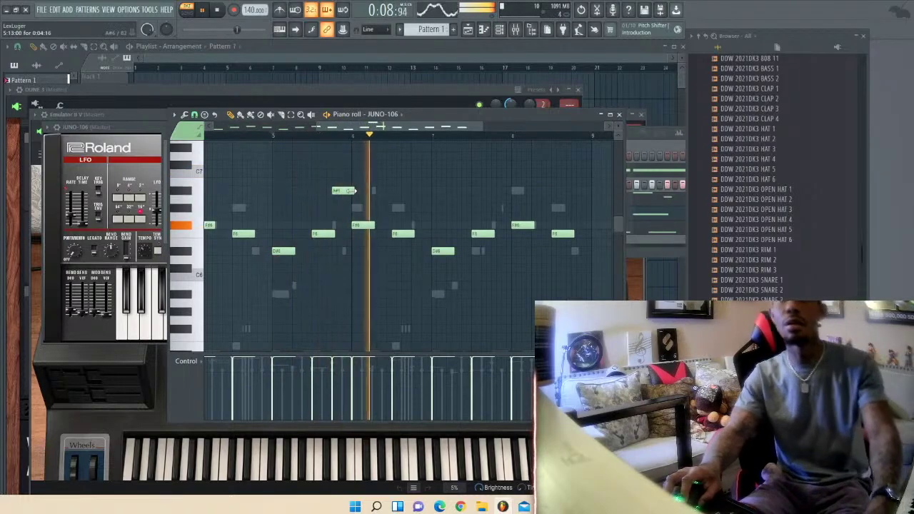
key(space)
key(space)
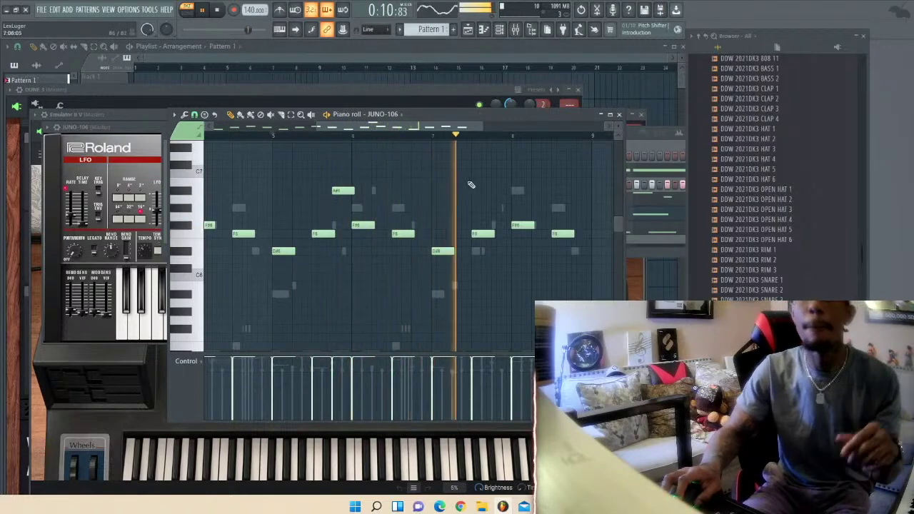
click(492, 184)
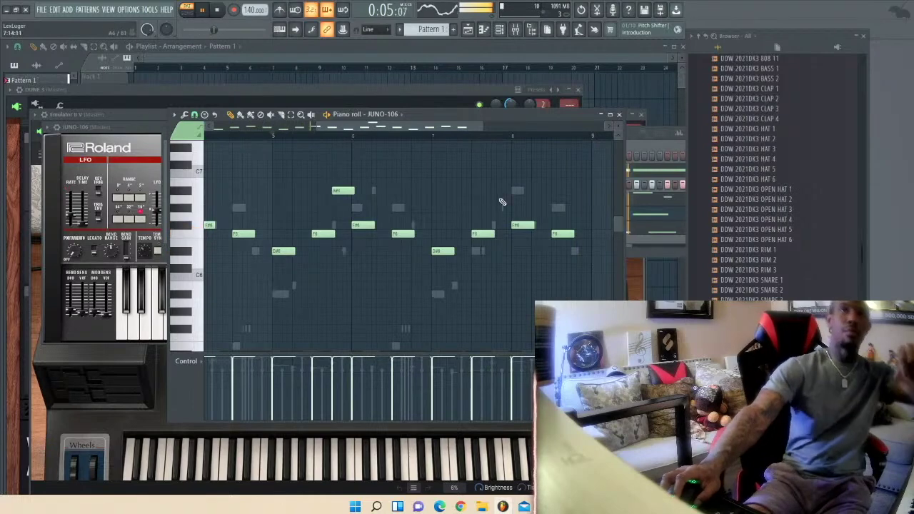
click(619, 115)
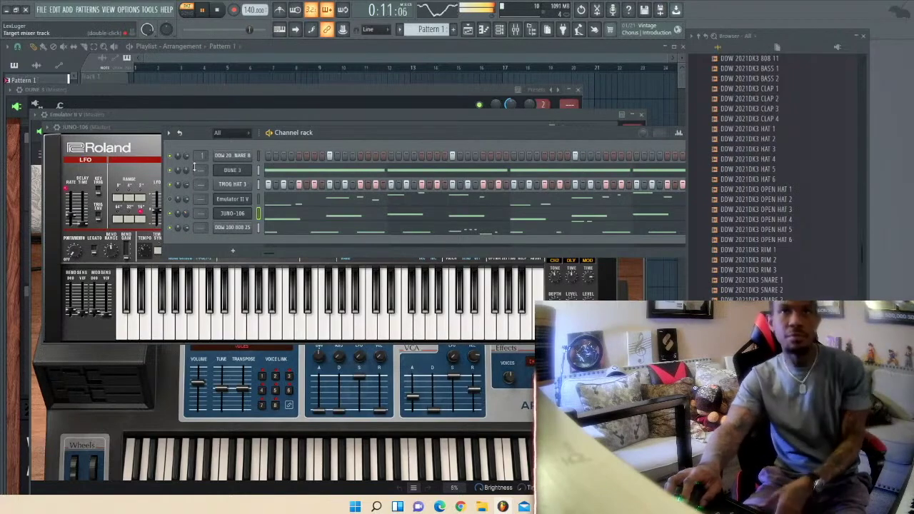
- Select all the channels and route them to consecutive mixer tracks starting from Insert 1
click(236, 156)
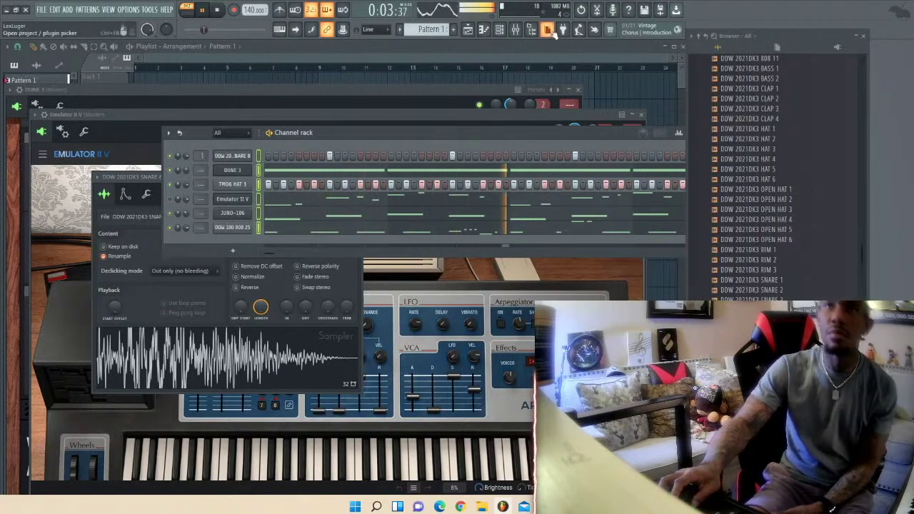
click(515, 29)
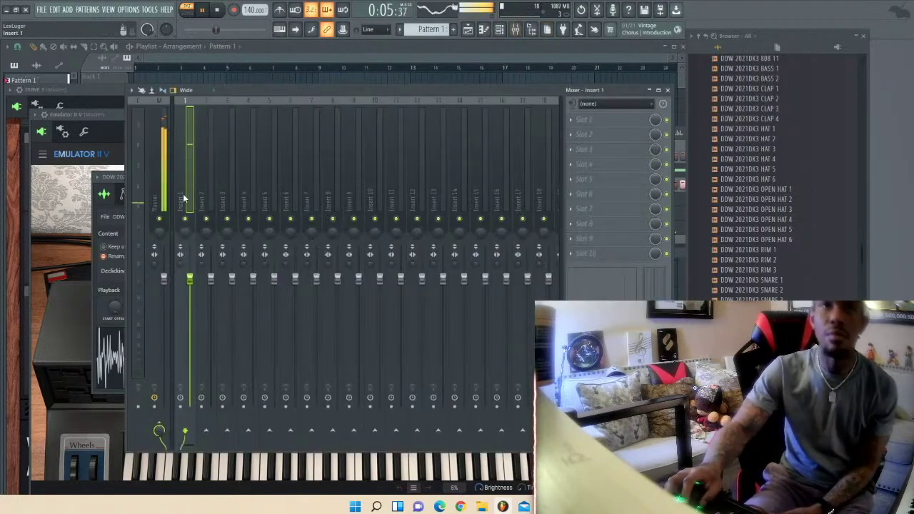
right_click(184, 202)
mouse_move(243, 205)
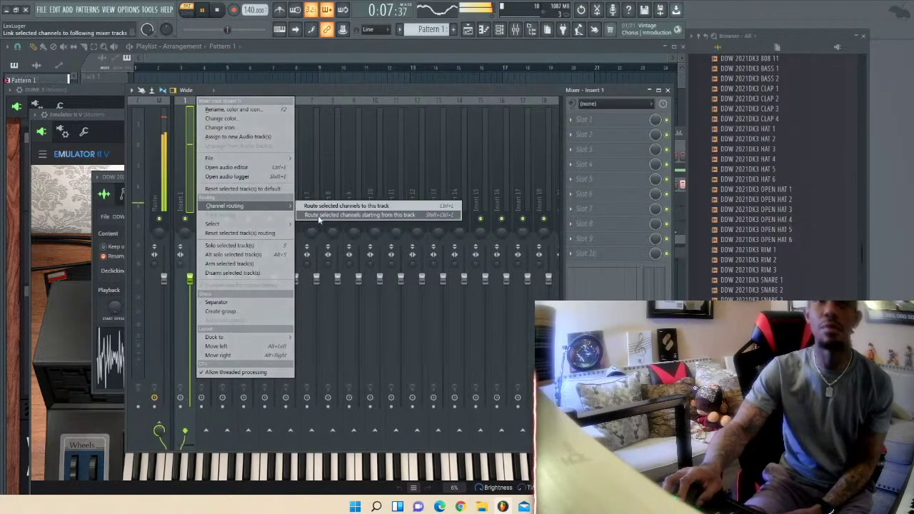
click(319, 215)
- Load SAUSAGE FATTENER in the first effect slot of the DDW 100 808 25 mixer track and raise its Fatness
click(207, 205)
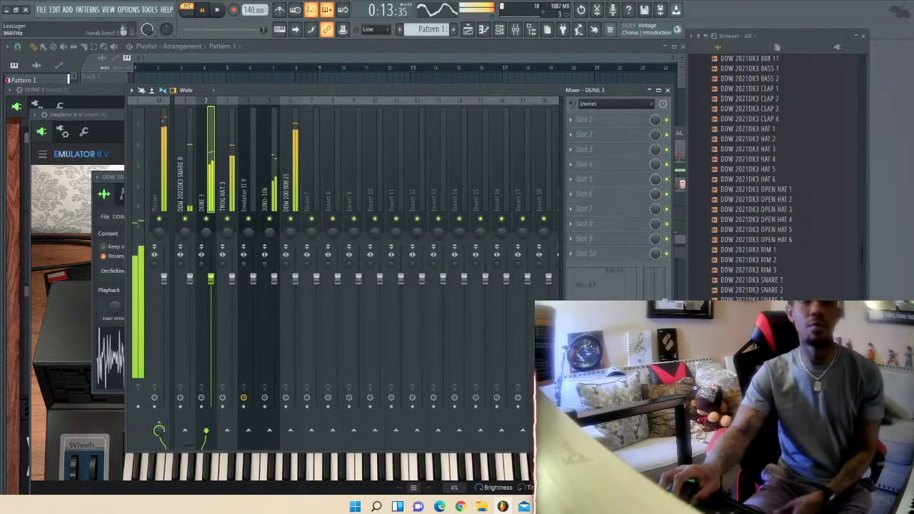
click(224, 207)
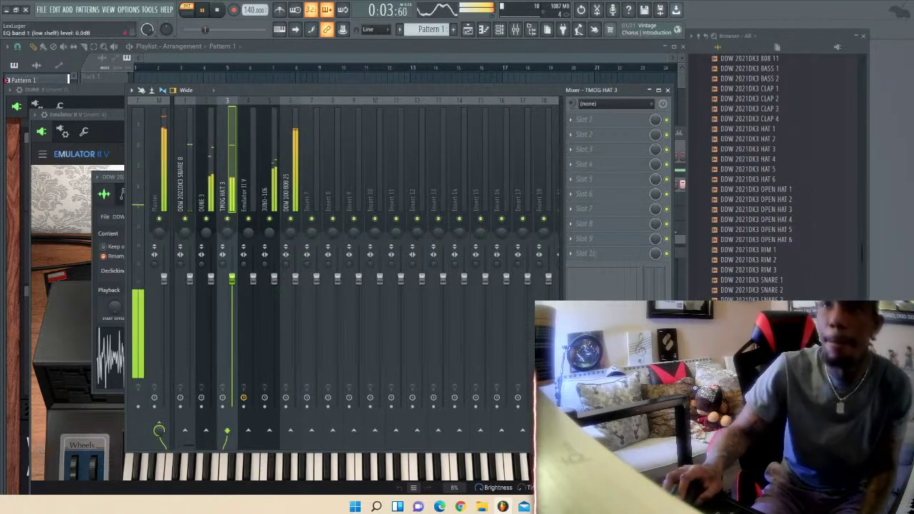
click(293, 199)
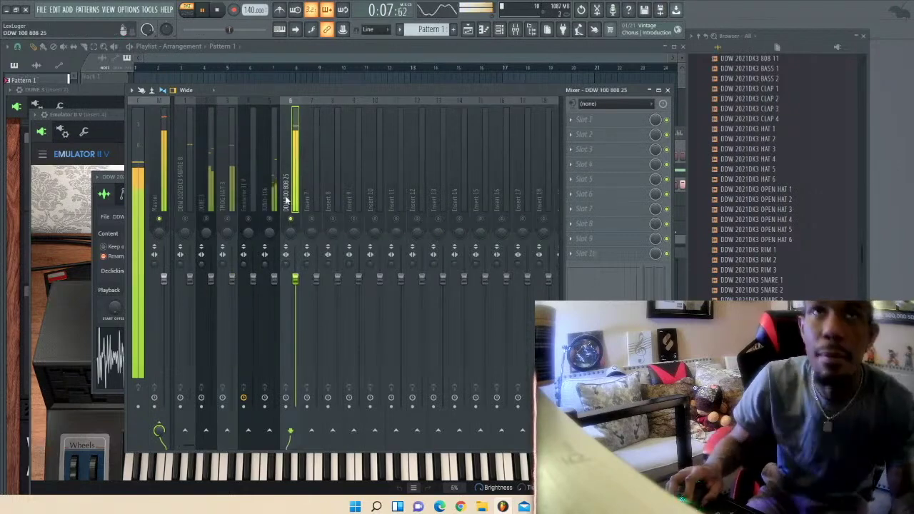
click(572, 124)
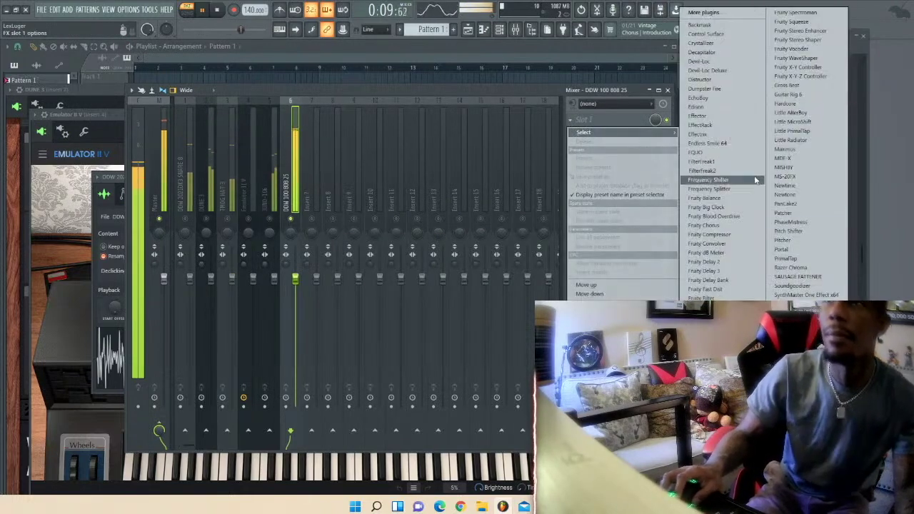
click(797, 276)
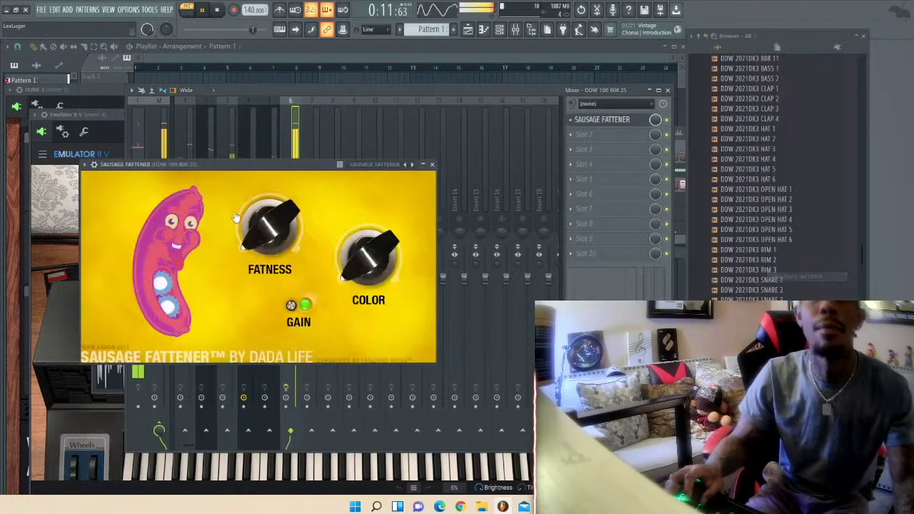
drag(274, 229, 267, 206)
click(293, 141)
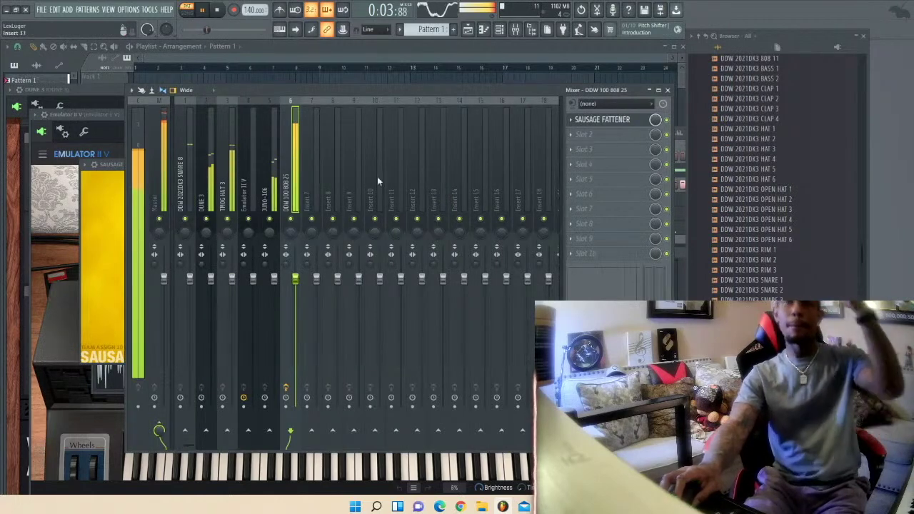
- Audition Deedotwill 2021 Drum Kit 3 samples, add DDW 2021DK3 RIM 1 as a new channel and place a hit on step 15
click(282, 200)
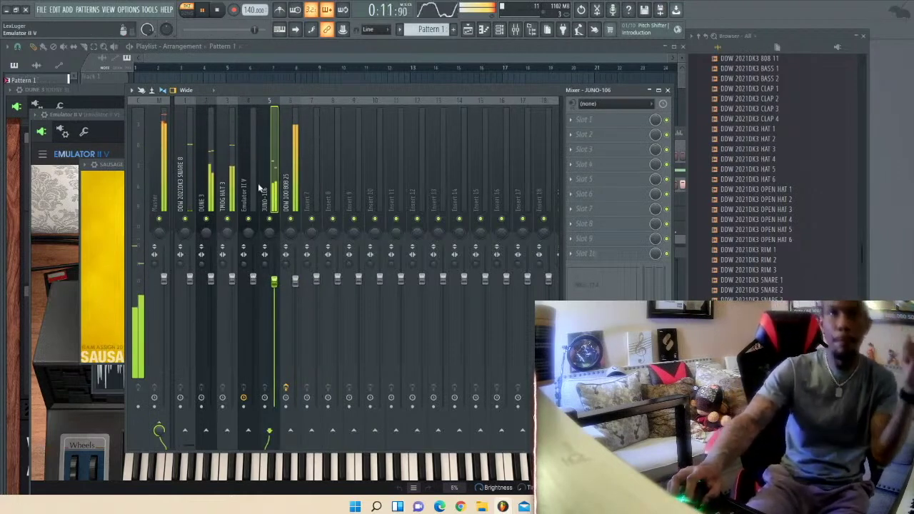
click(484, 30)
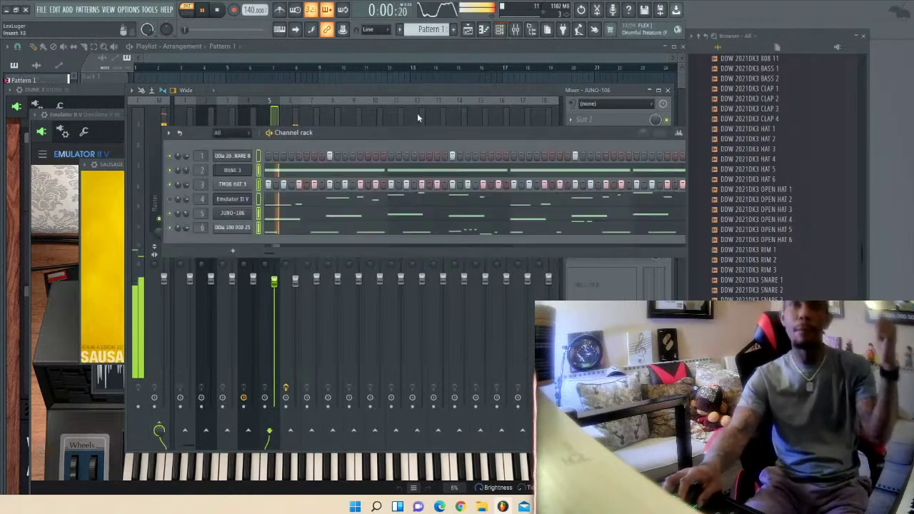
scroll(777, 265, up, 5)
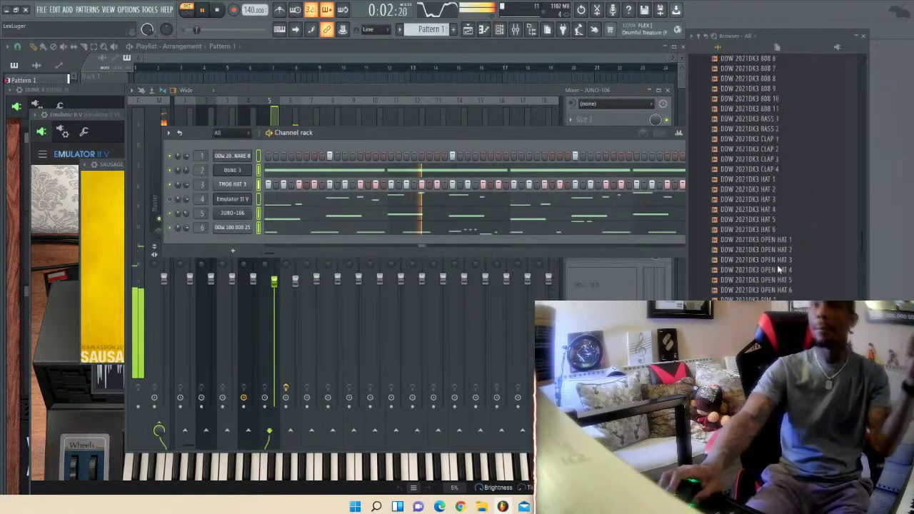
scroll(801, 277, up, 3)
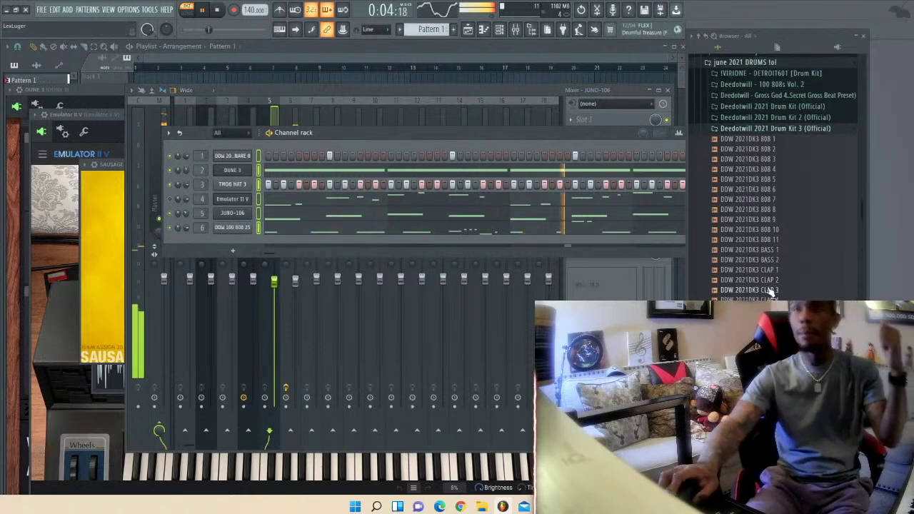
scroll(801, 276, down, 3)
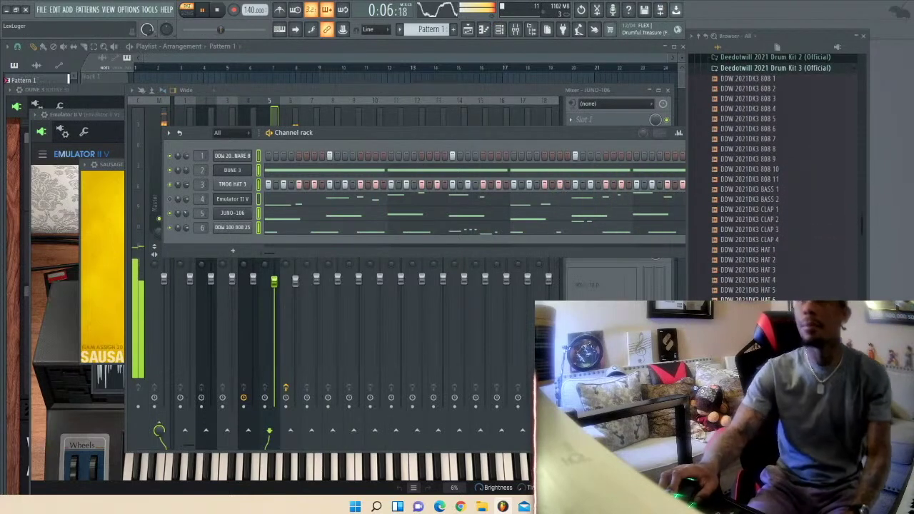
click(758, 229)
click(763, 260)
scroll(764, 264, down, 5)
click(768, 269)
drag(769, 253, 233, 237)
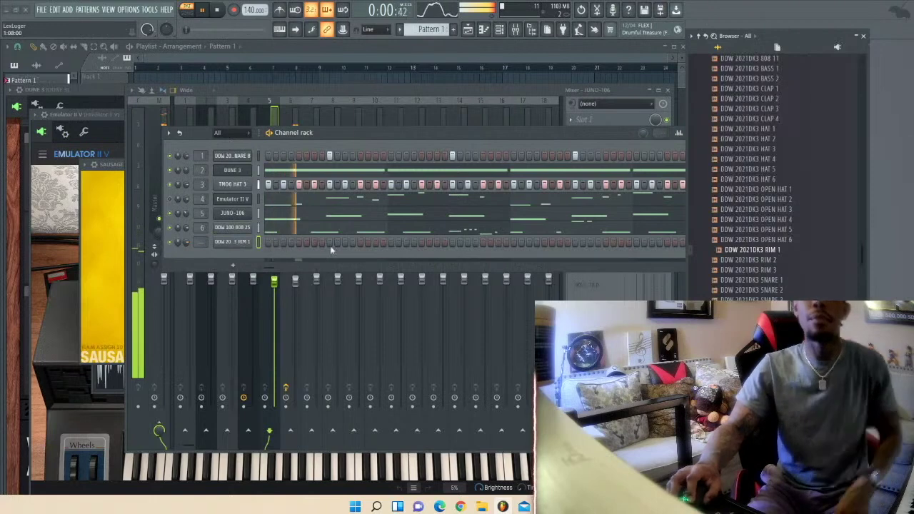
click(375, 243)
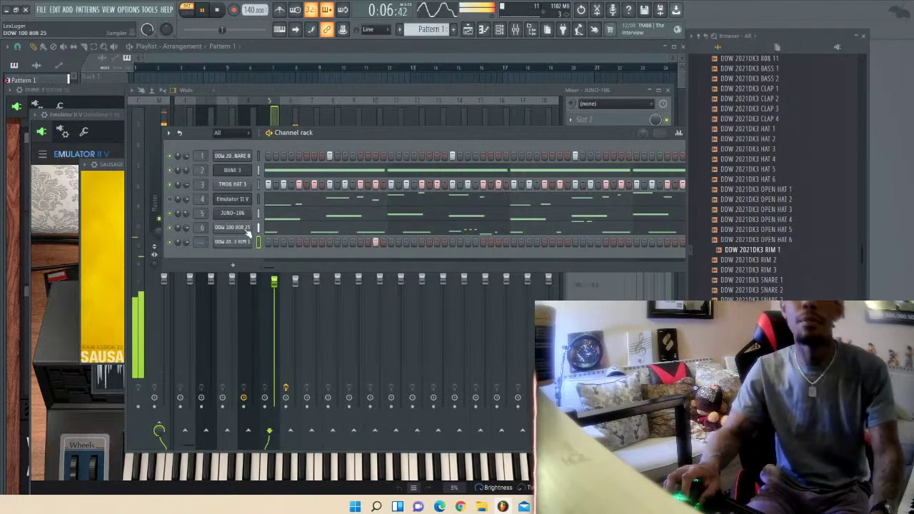
- Reduce the SAUSAGE FATTENER mix level on the DDW 100 808 25 mixer track to 32%
click(247, 229)
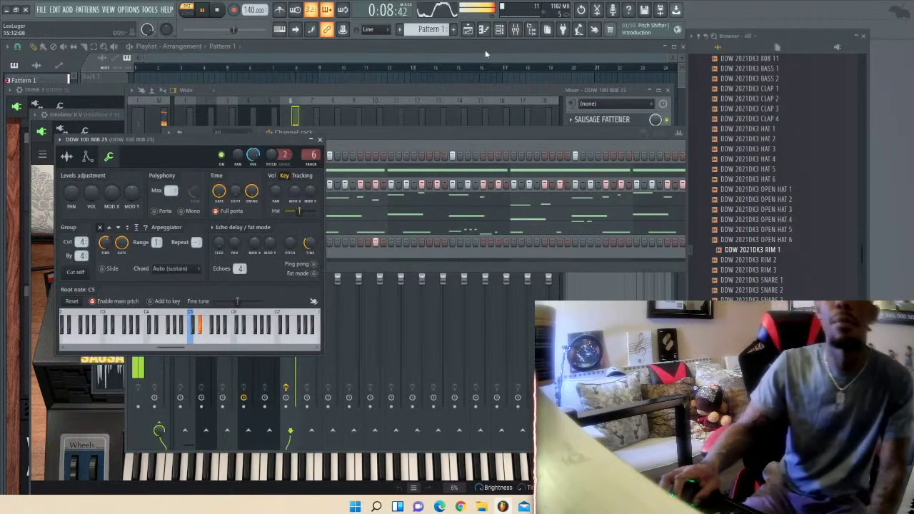
click(515, 29)
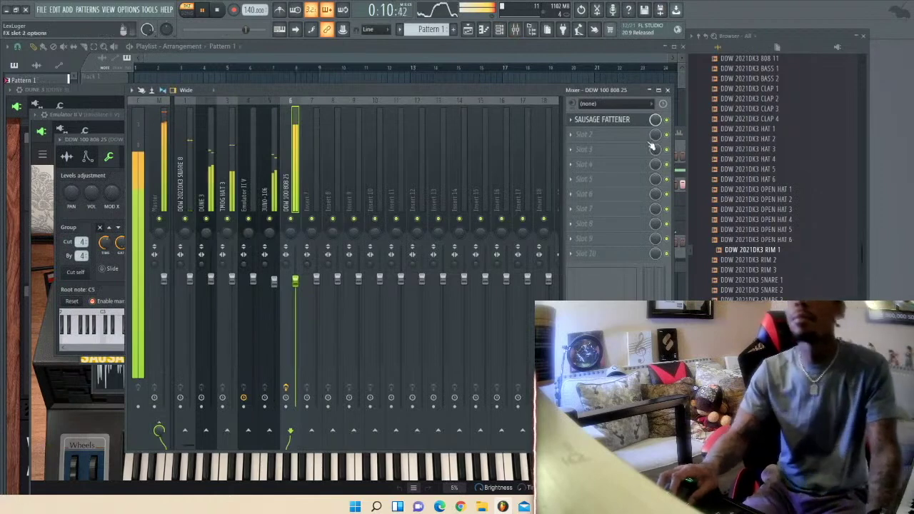
drag(654, 124, 654, 125)
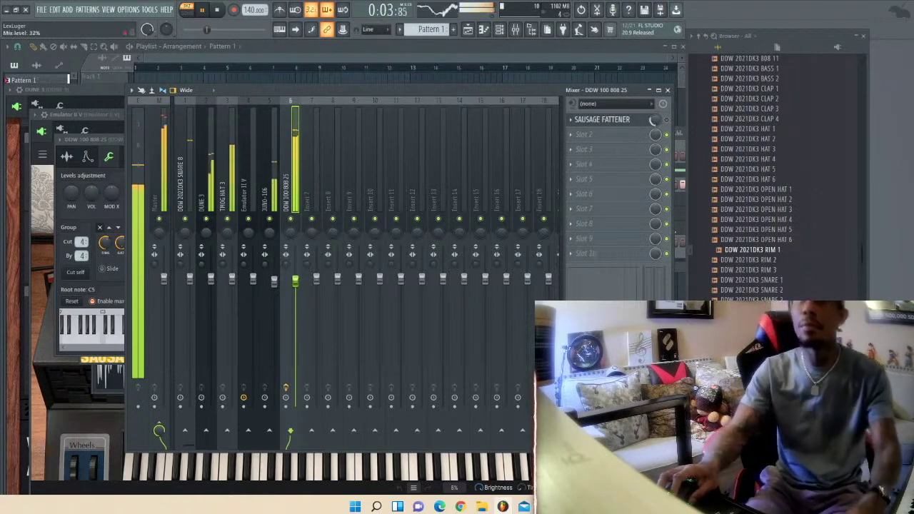
- Look through Deedotwill 2021 Drum Kit 3 and audition the kick samples in Deedotwill 2021 Drum Kit 2 over the beat
click(499, 31)
key(space)
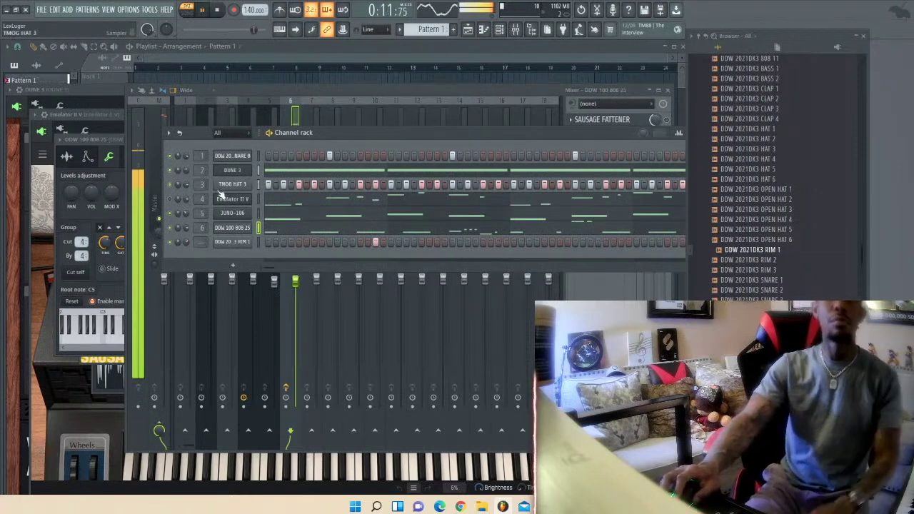
scroll(763, 243, up, 2)
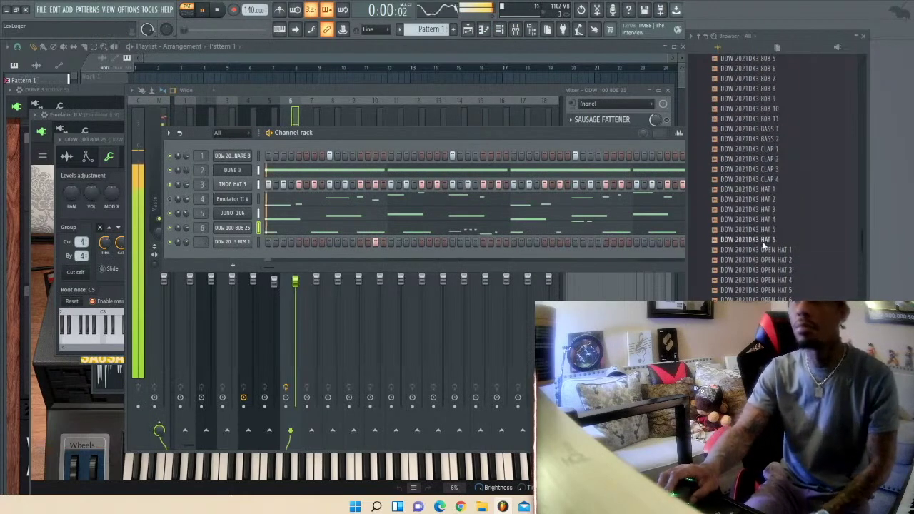
scroll(749, 193, down, 6)
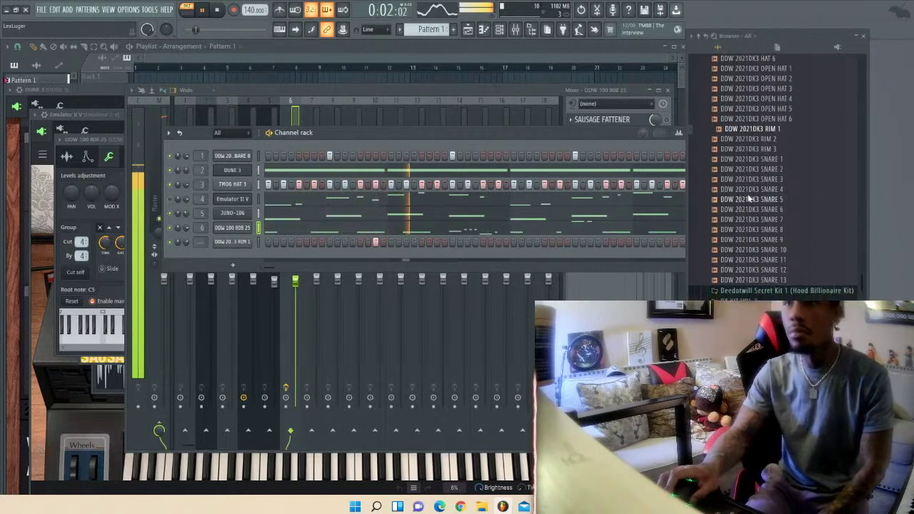
scroll(750, 203, up, 6)
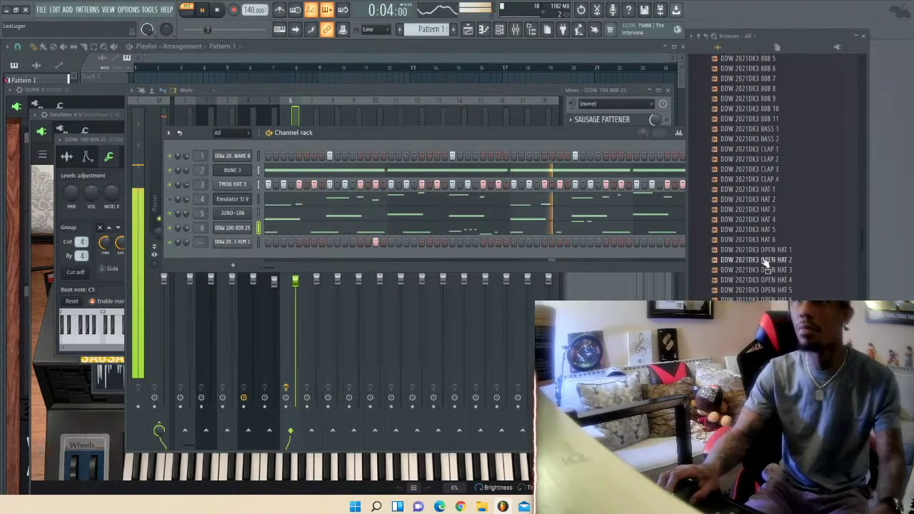
scroll(762, 263, up, 4)
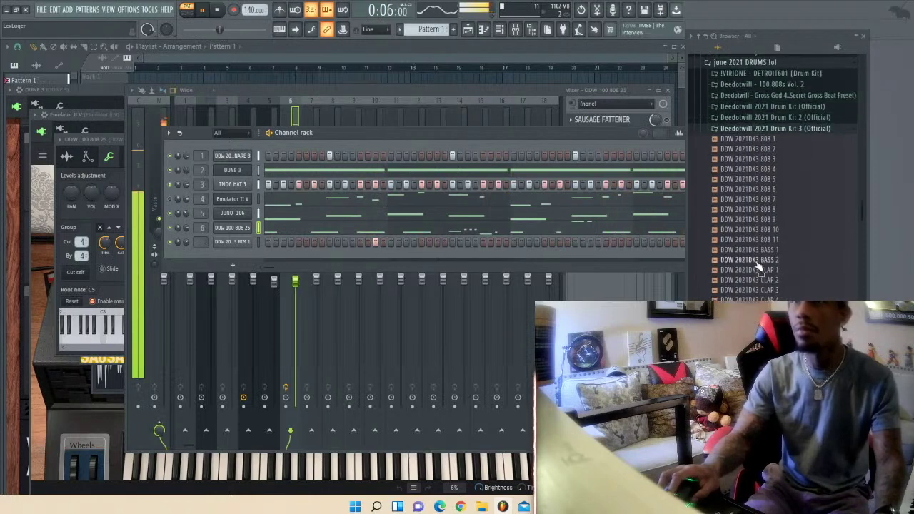
click(768, 129)
click(776, 119)
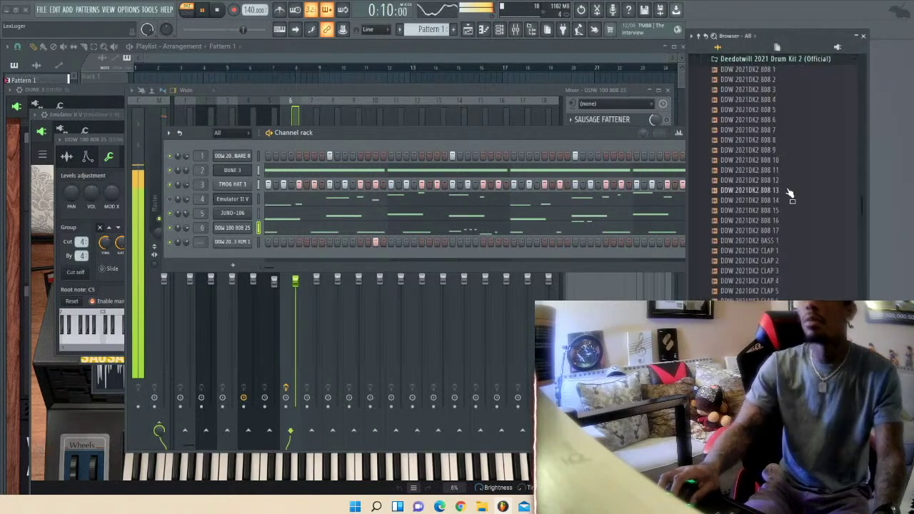
scroll(788, 269, down, 4)
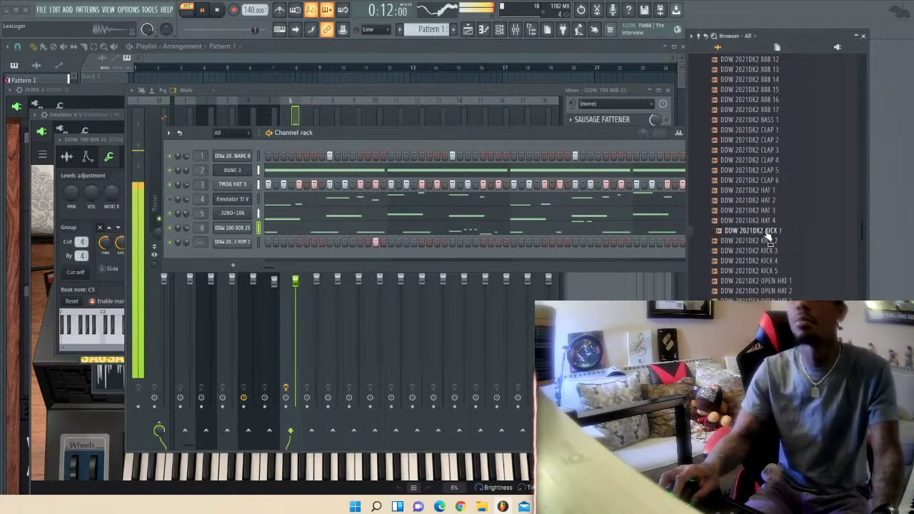
click(765, 243)
click(765, 262)
click(764, 274)
- Add Kick (4) from the IVIRIONE - DETROIT601 drum kit to the channel rack as a new channel
scroll(762, 274, down, 10)
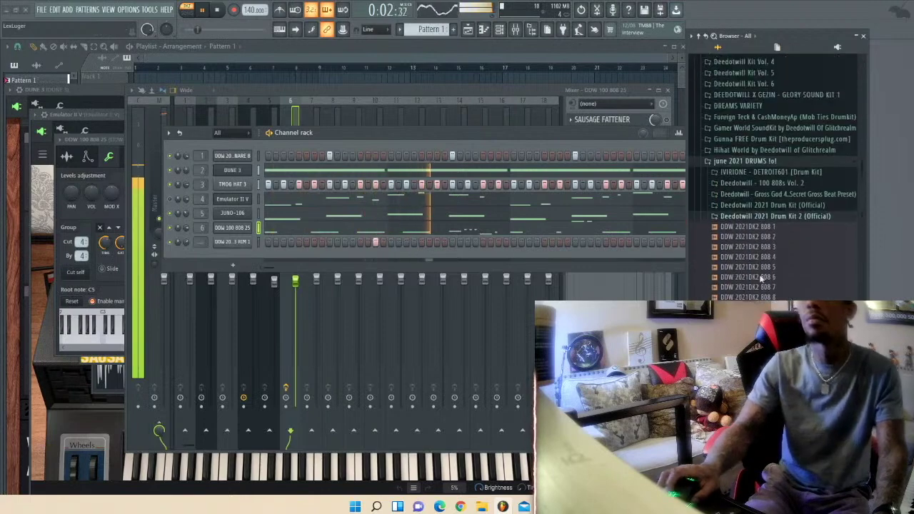
scroll(762, 283, down, 2)
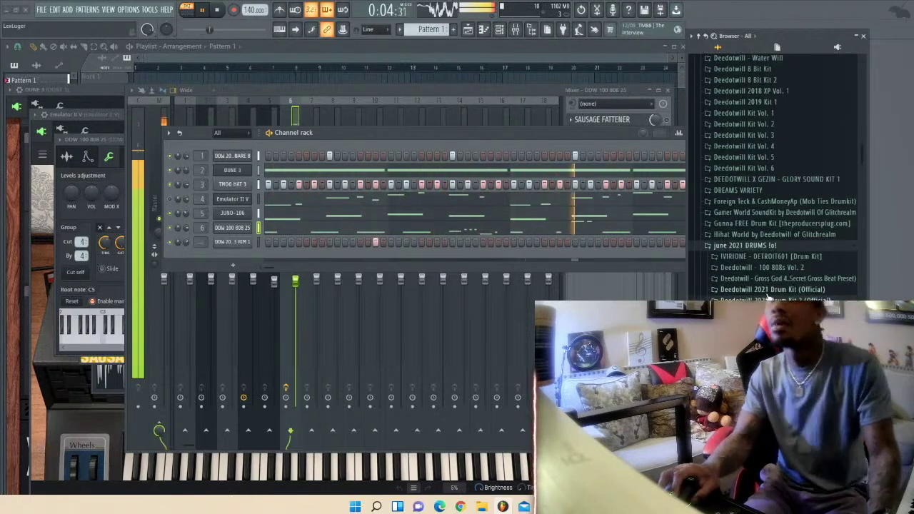
click(761, 257)
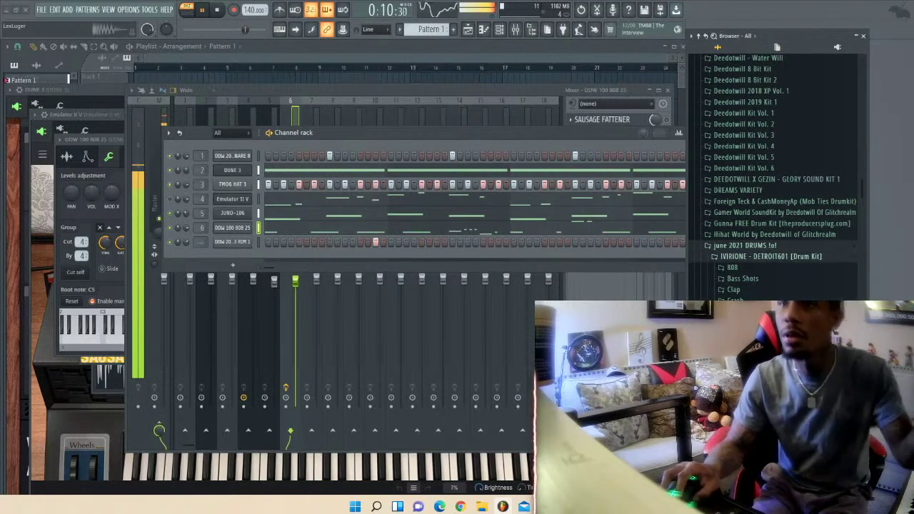
drag(743, 399, 238, 263)
- Set both the Cut and By groups of the Kick (4) channel to 5 and return to the channel rack
click(238, 261)
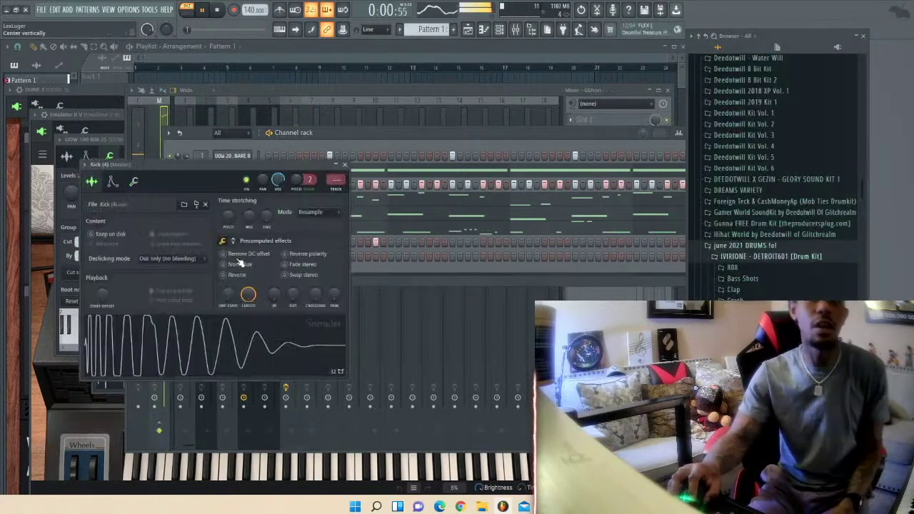
click(132, 181)
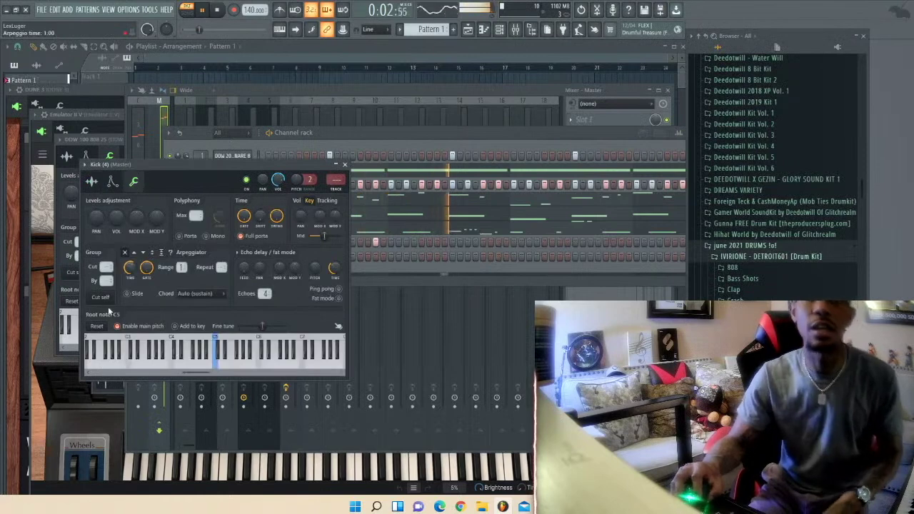
click(339, 138)
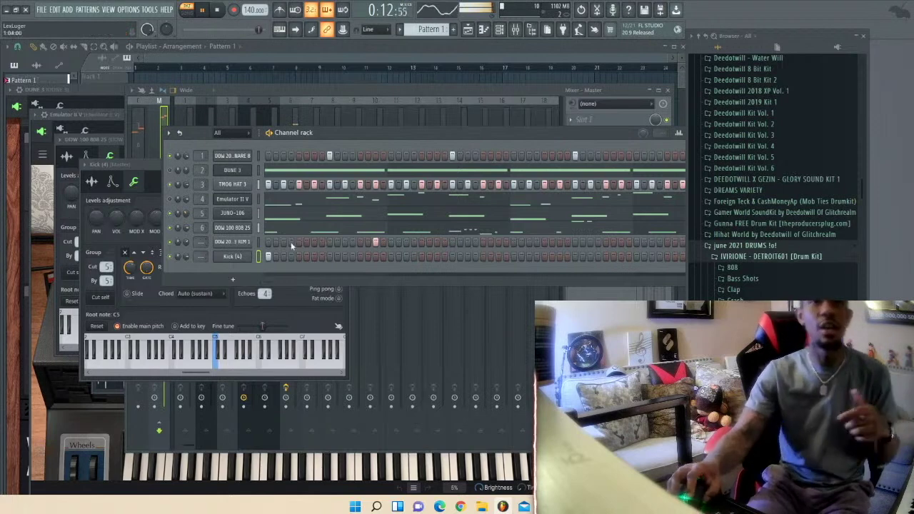
- Program Kick (4) hits on steps 1, 7, 13, 19 and 27, replaying the pattern to check the groove
click(314, 256)
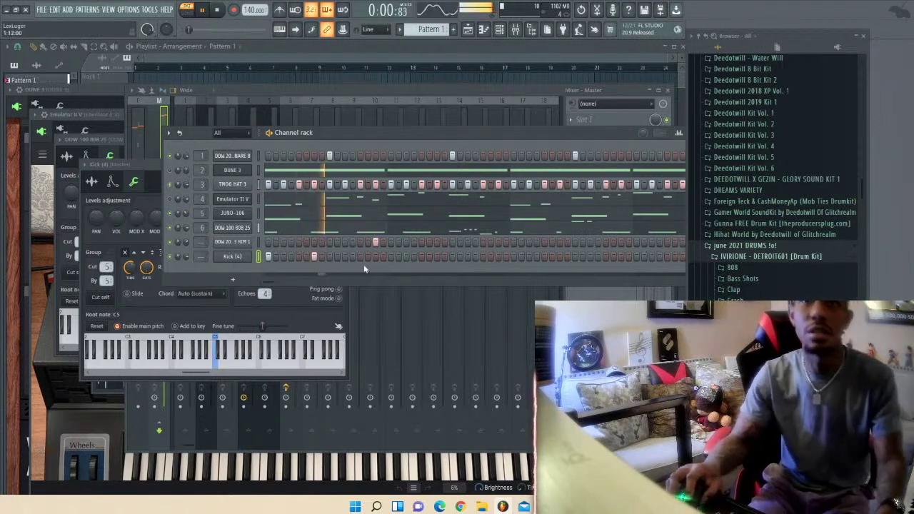
key(space)
key(space)
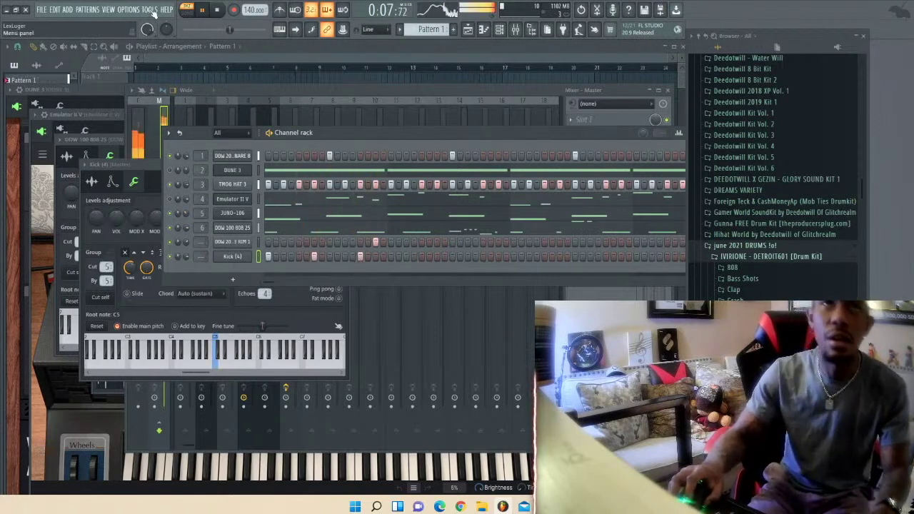
click(218, 12)
click(205, 10)
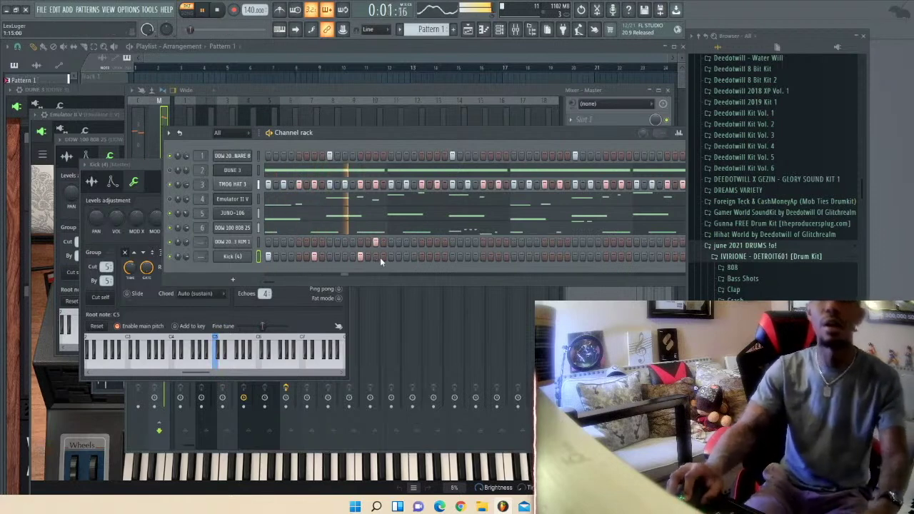
key(space)
key(space)
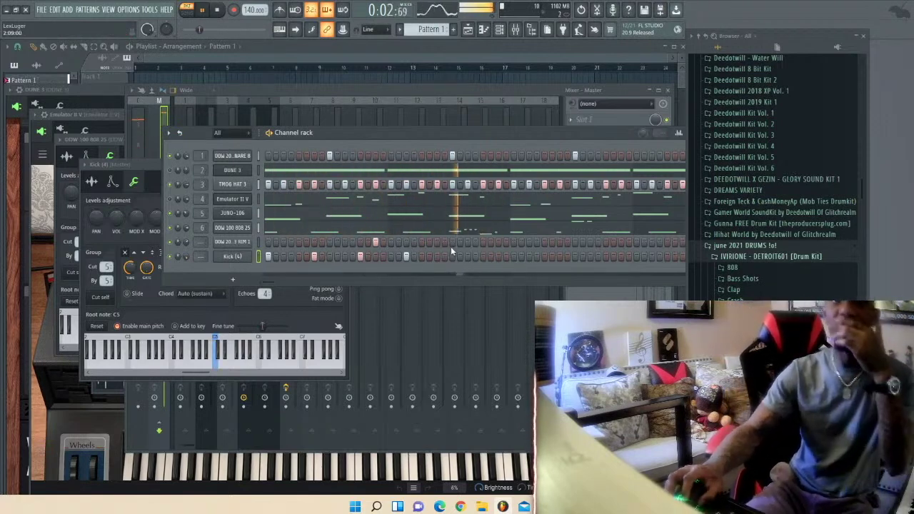
click(467, 256)
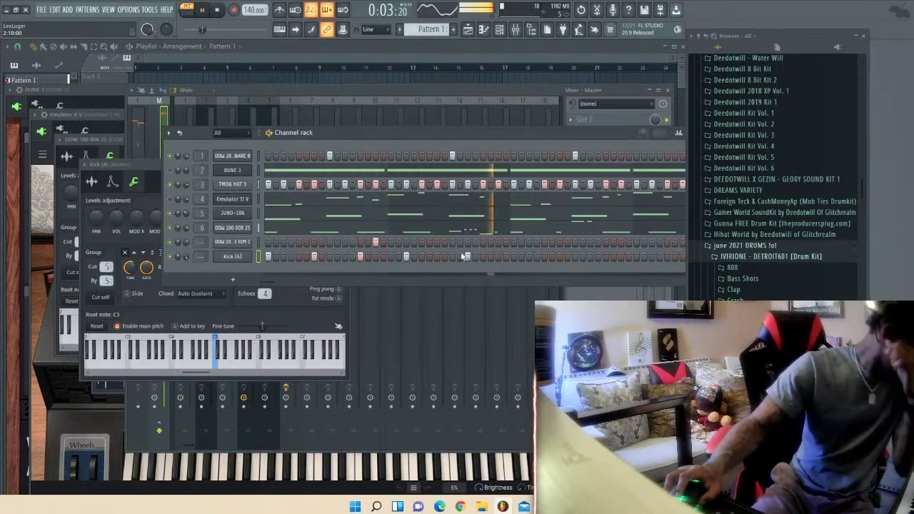
- Duplicate the two-bar Kick (4) pattern three times in the piano roll to fill bars 3 to 8, and clear the selection
right_click(243, 256)
click(286, 257)
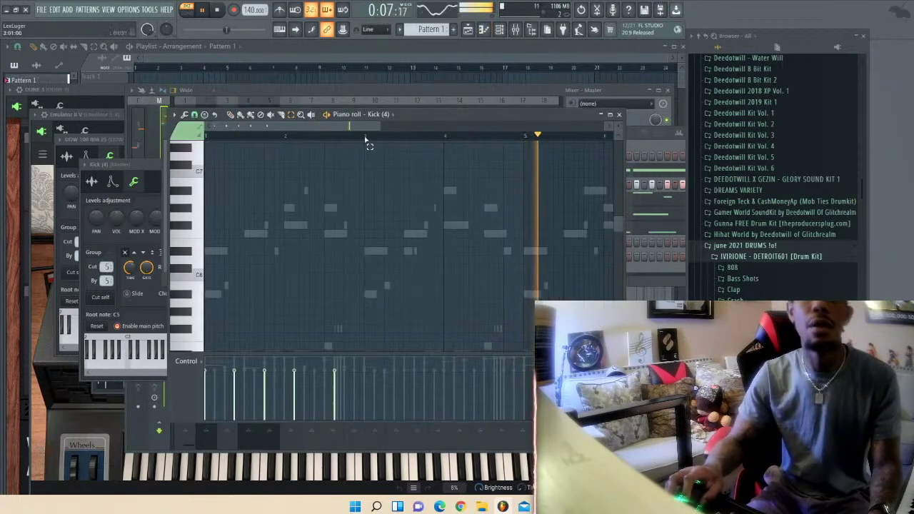
drag(367, 137, 102, 146)
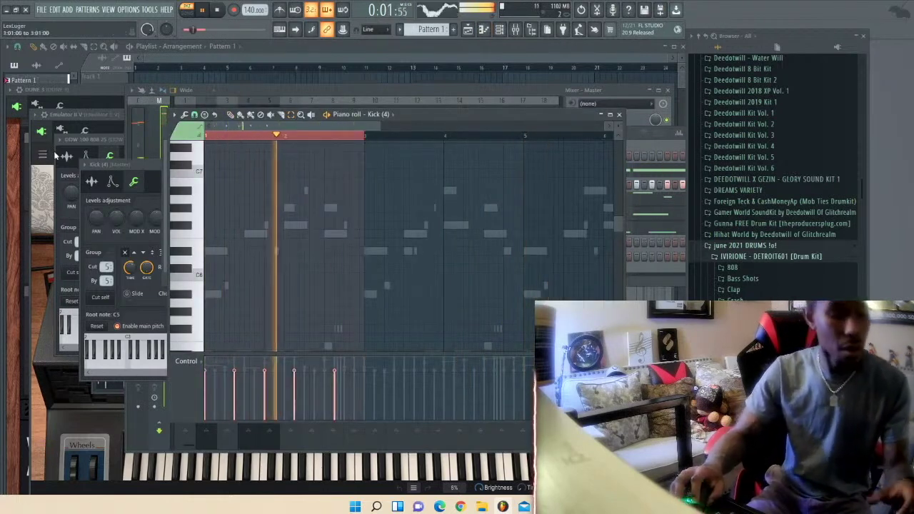
key(ctrl+b)
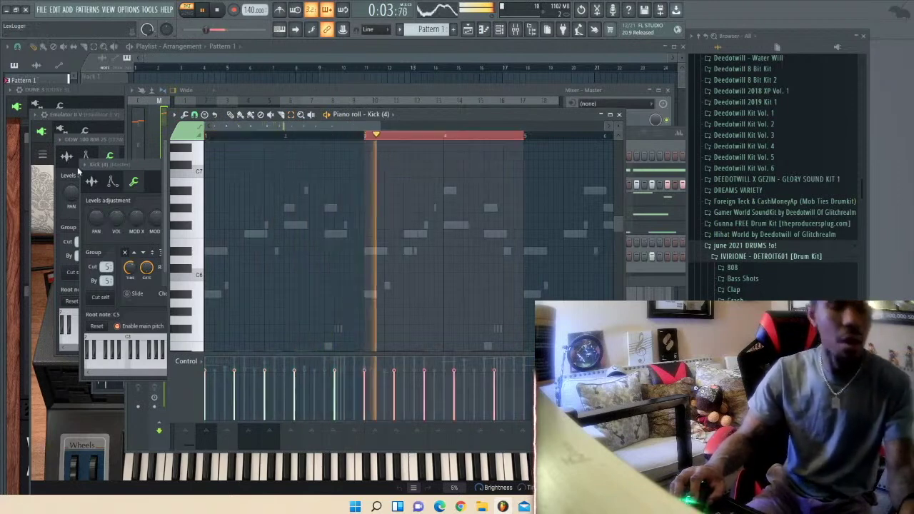
key(ctrl+b)
key(ctrl+b)
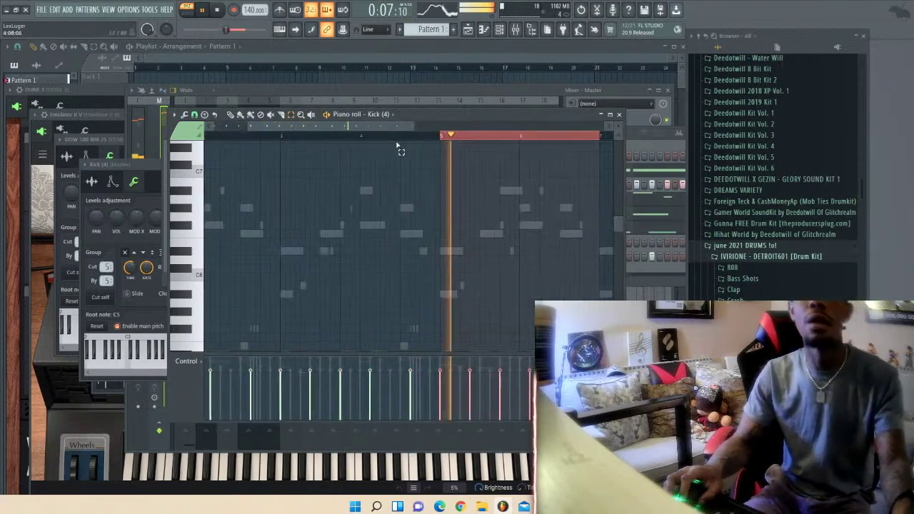
click(469, 137)
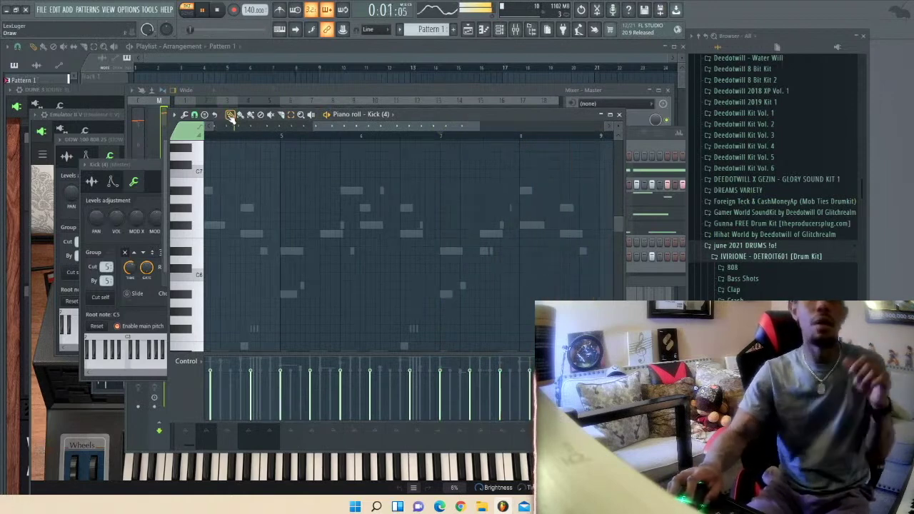
drag(335, 126, 272, 128)
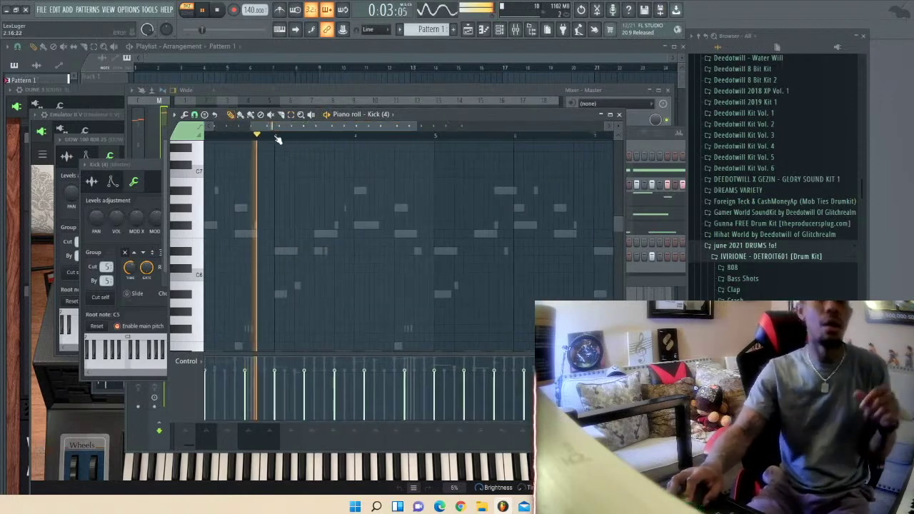
scroll(336, 189, down, 3)
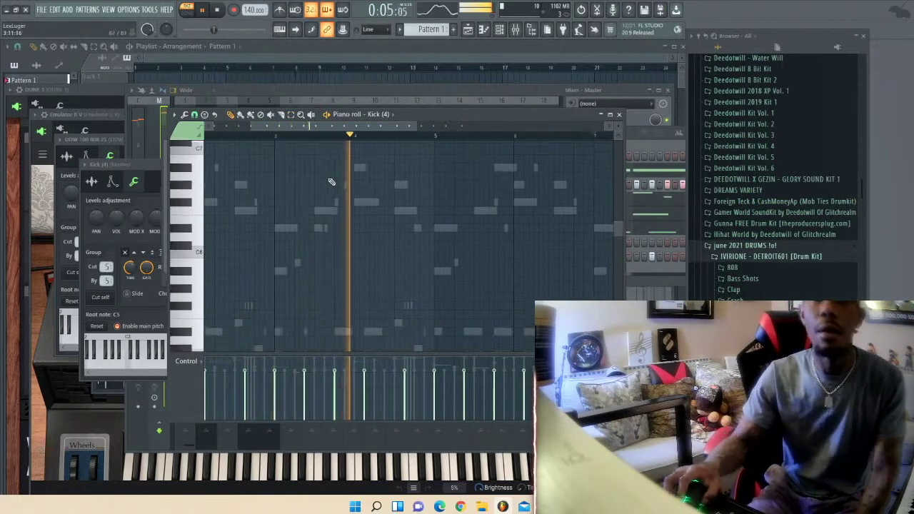
click(421, 328)
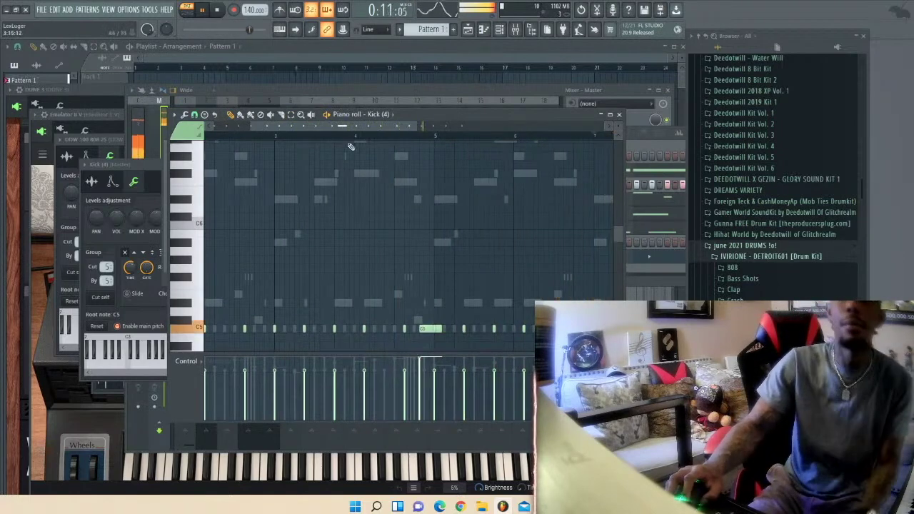
click(359, 132)
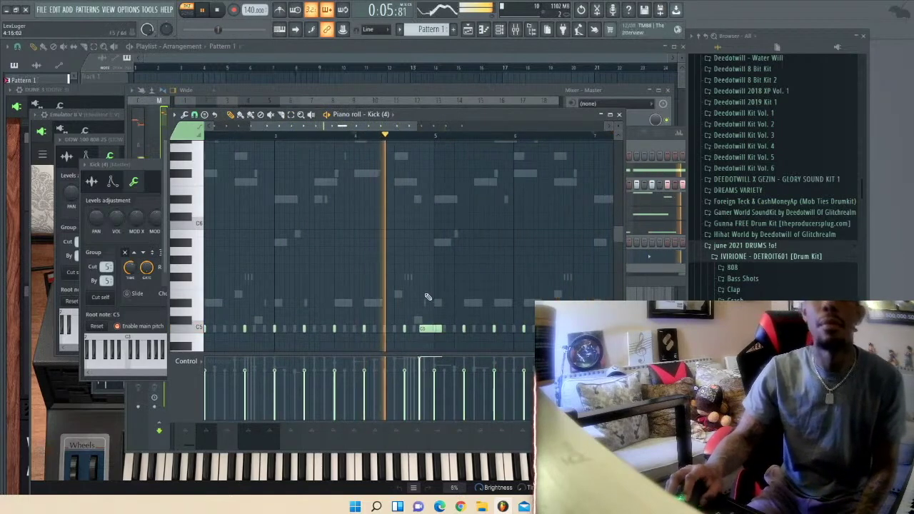
drag(429, 328, 426, 338)
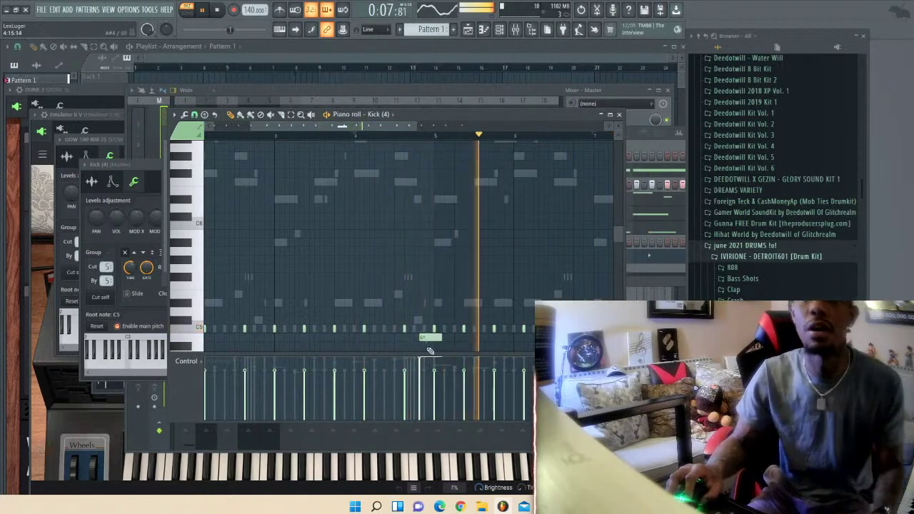
key(space)
key(space)
right_click(426, 337)
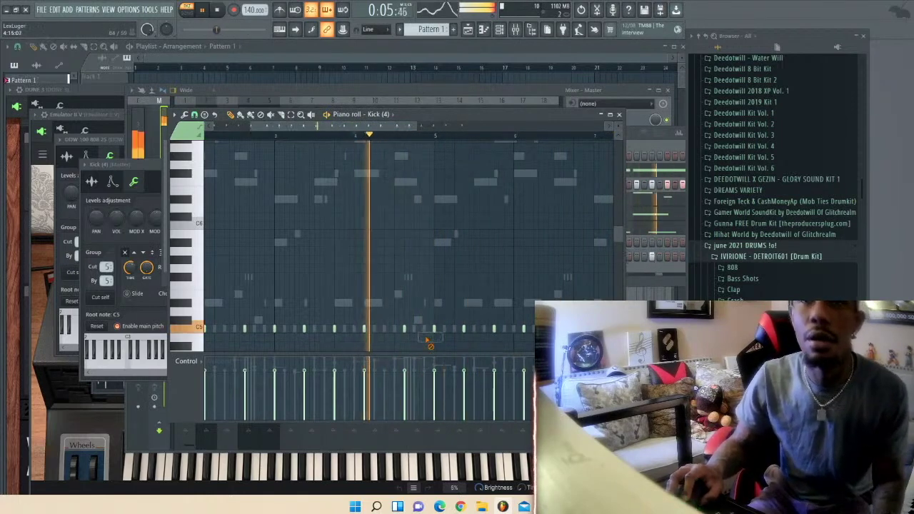
- Add an extra short Kick (4) hit on C5 just before bar 5, and return to the channel rack
click(423, 328)
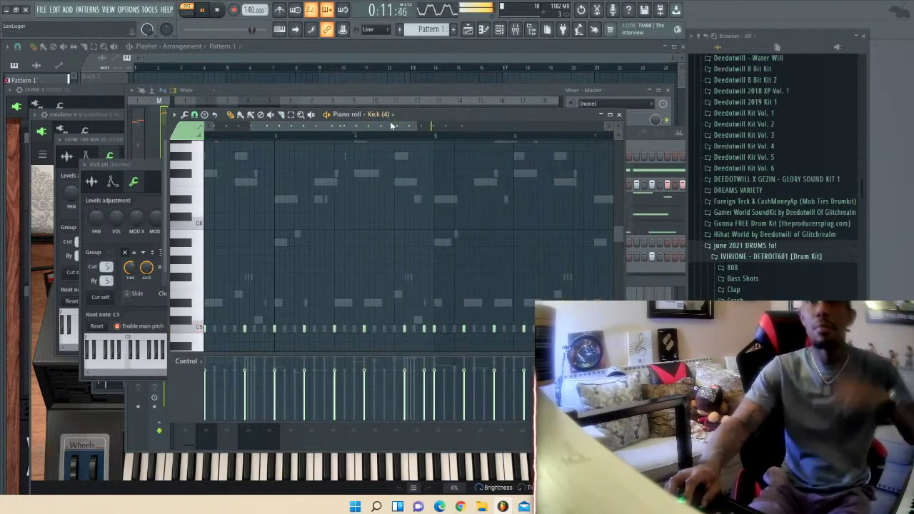
drag(398, 128, 533, 139)
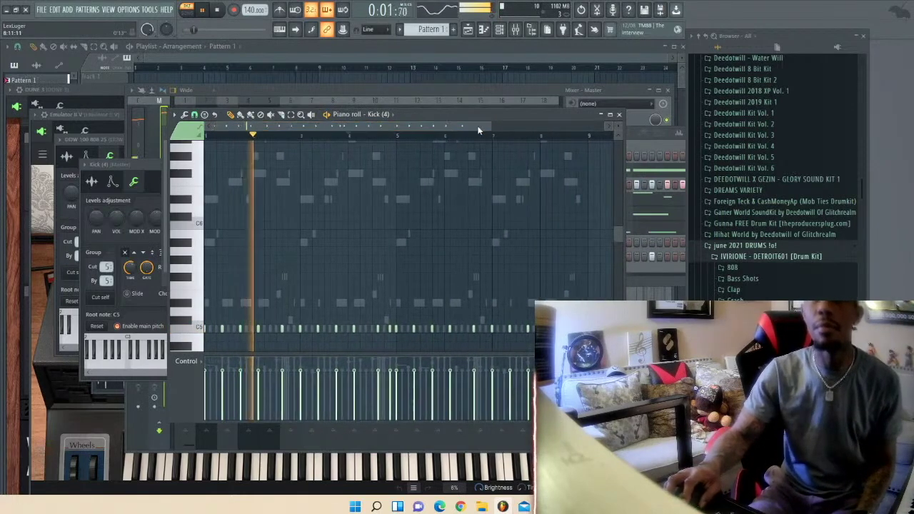
drag(490, 127, 513, 129)
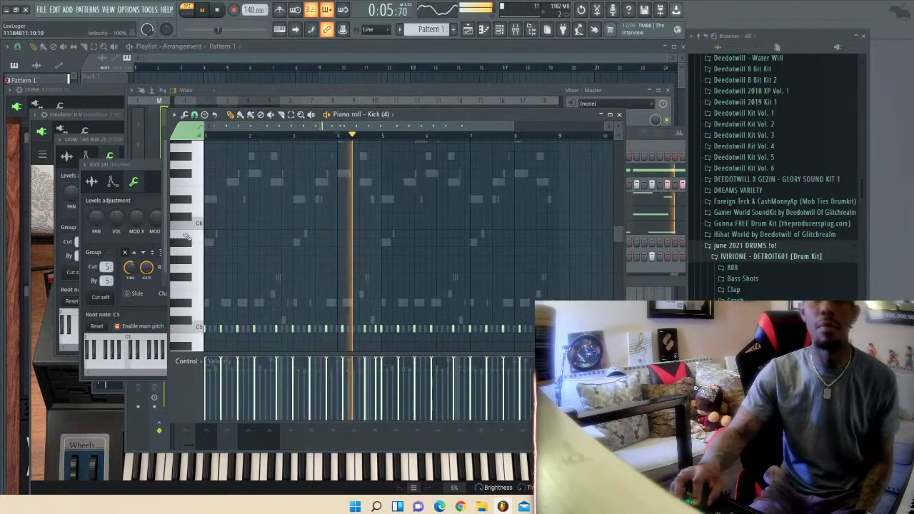
click(620, 115)
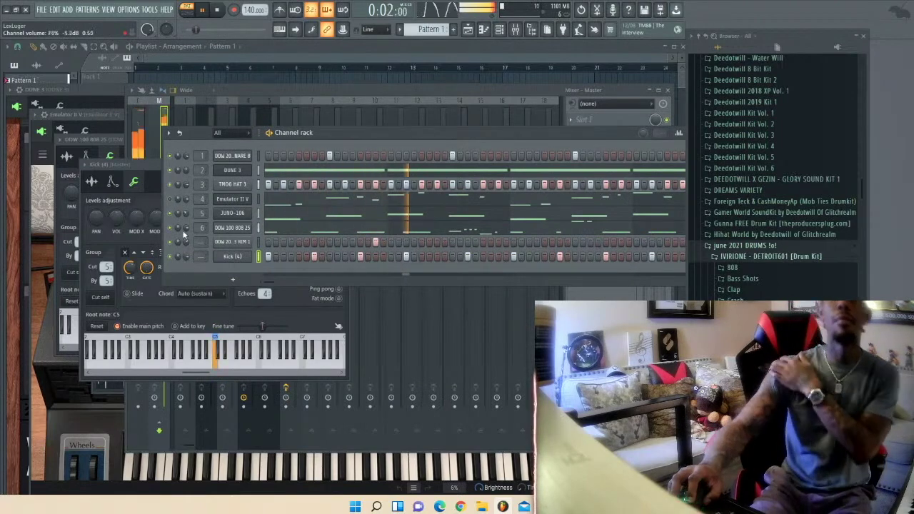
- Set the root note of the DUNE 3 channel to C#5 and return to the channel rack
right_click(249, 212)
click(389, 224)
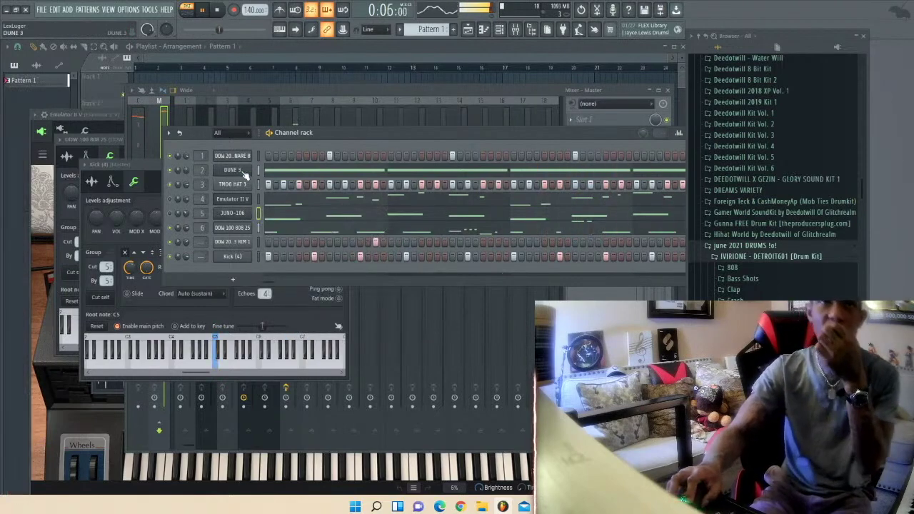
click(242, 171)
click(61, 110)
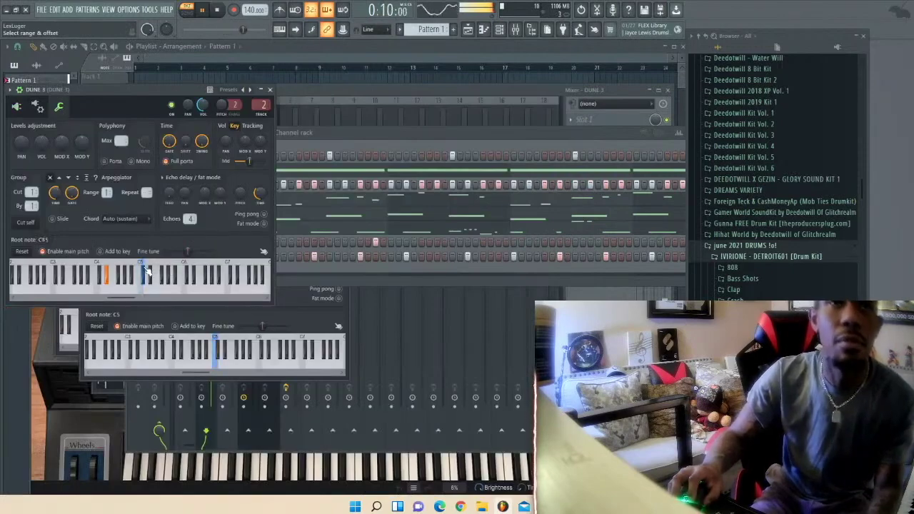
click(312, 137)
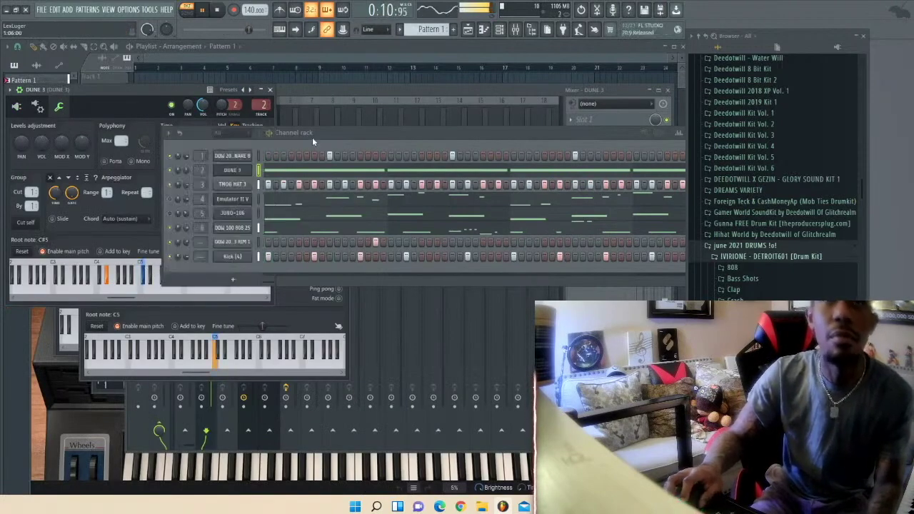
- Set the root note of the Emulator II V channel to C#5 and return to the channel rack
click(239, 201)
click(239, 200)
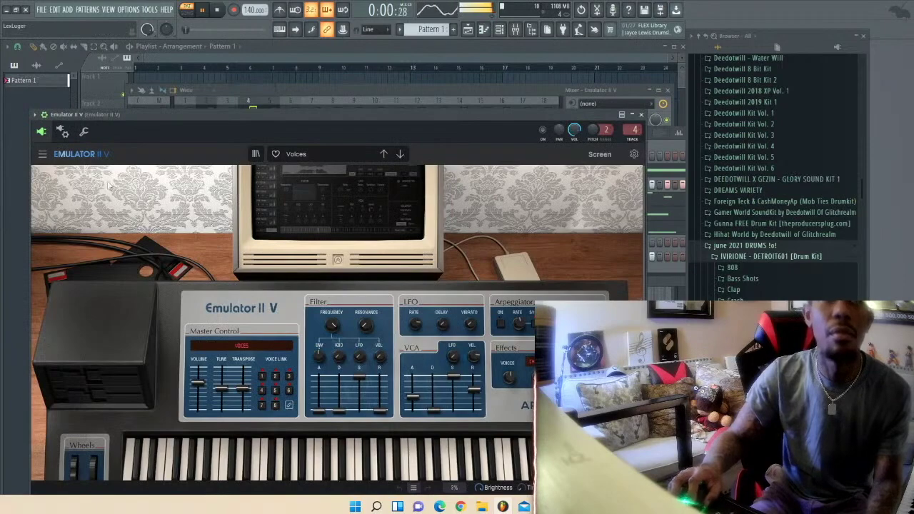
click(85, 133)
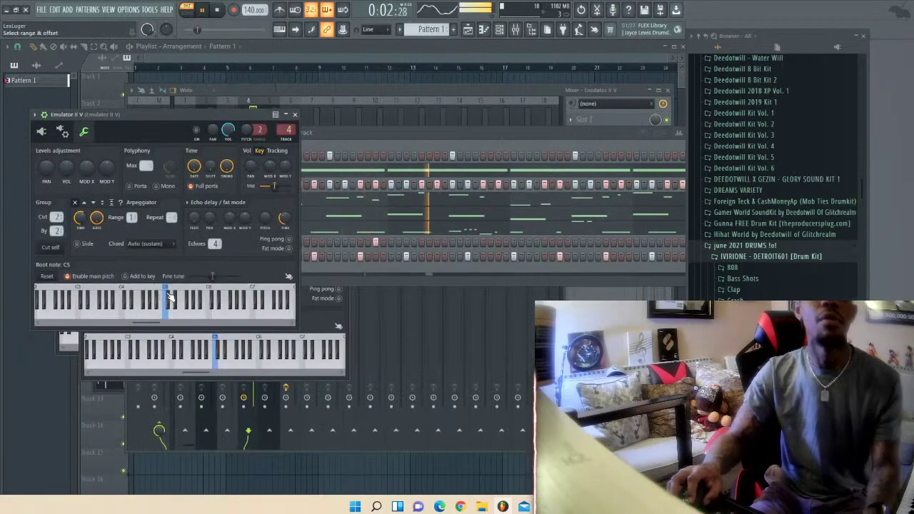
click(359, 130)
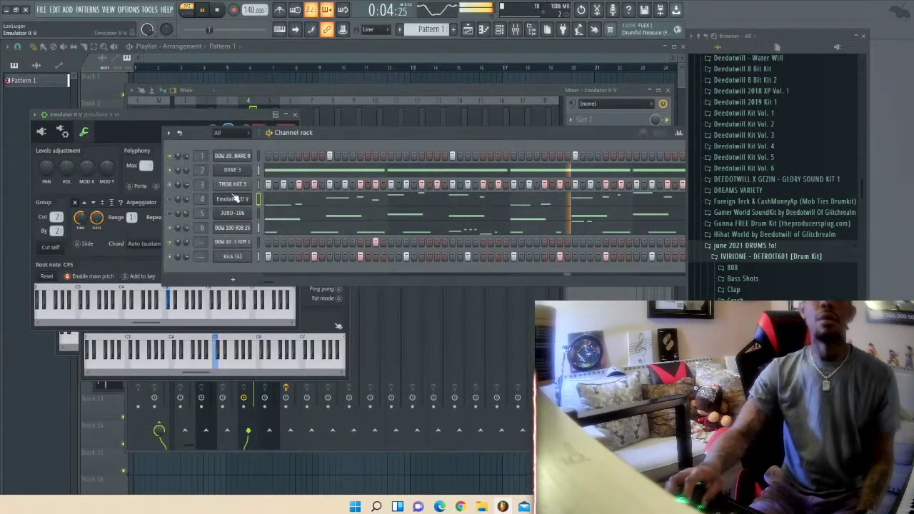
- Set the root note of the JUNO-106 channel to C#5
click(228, 214)
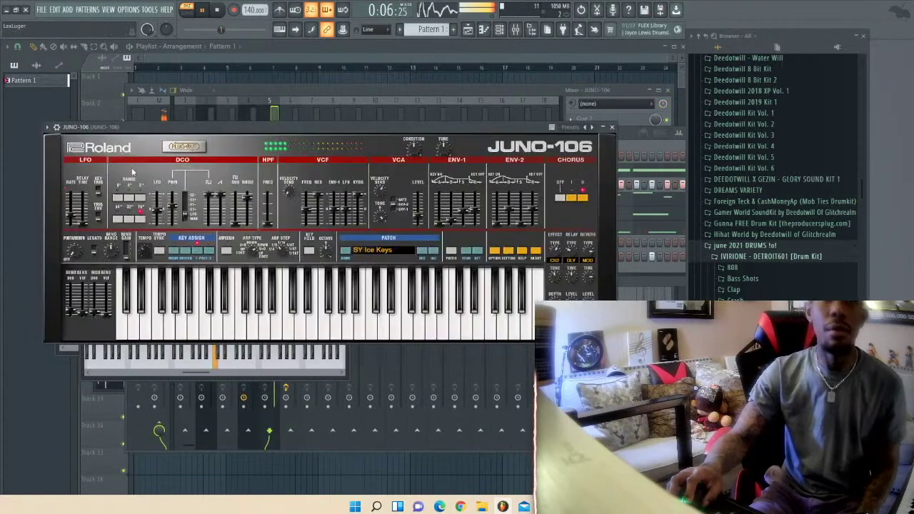
click(57, 127)
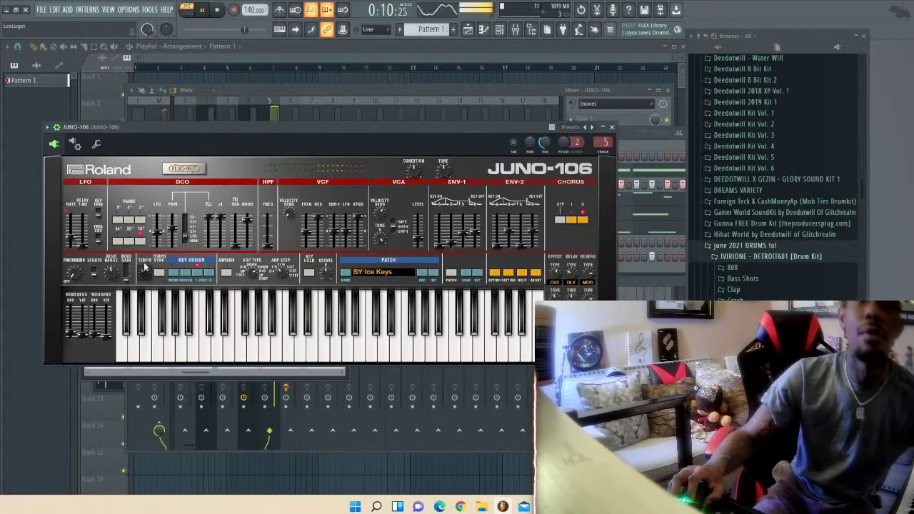
click(98, 144)
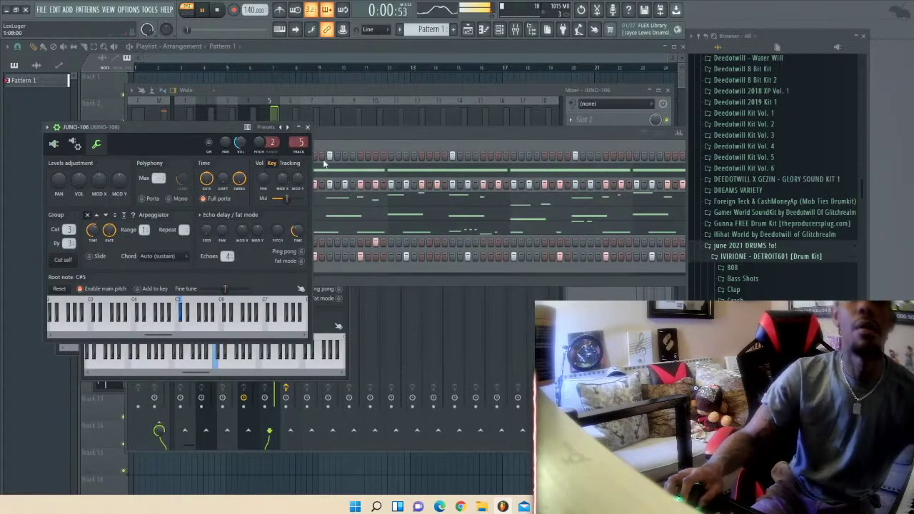
- Set the root notes of the Kick (4) and DDW 100 808 25 channels to C#5
click(318, 309)
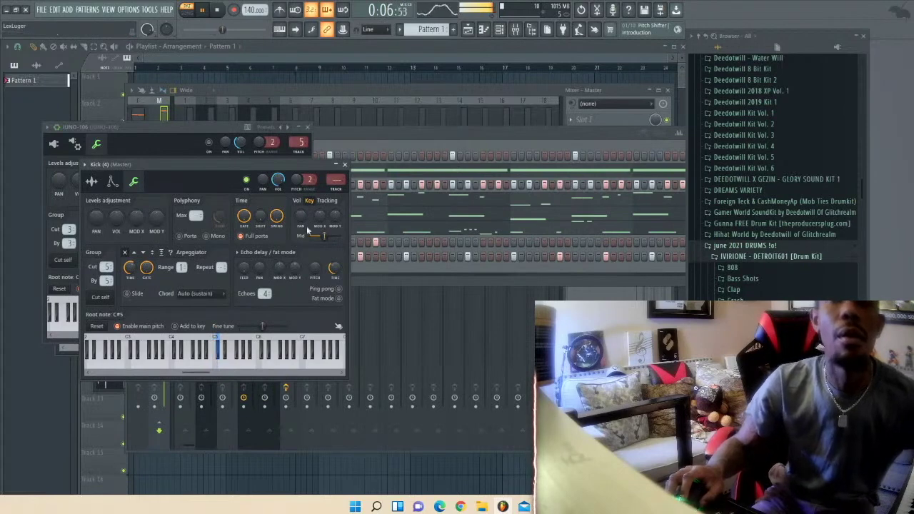
click(383, 151)
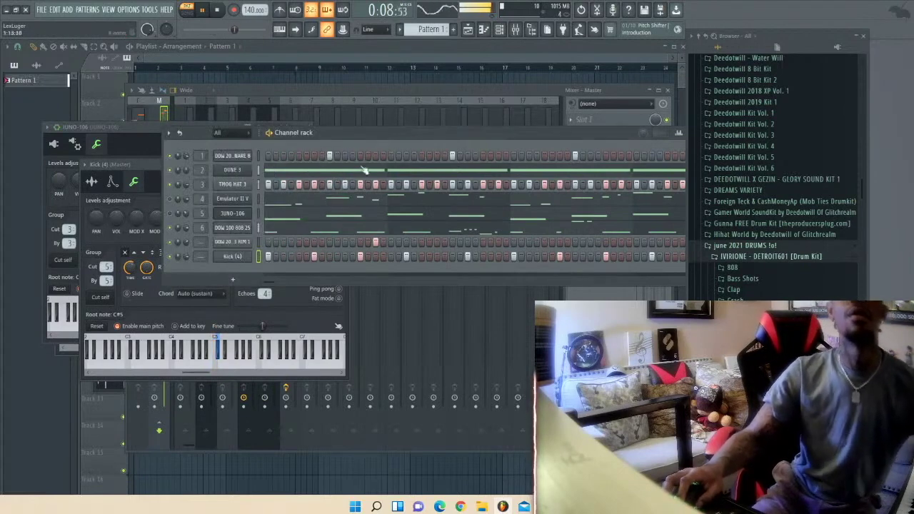
click(220, 229)
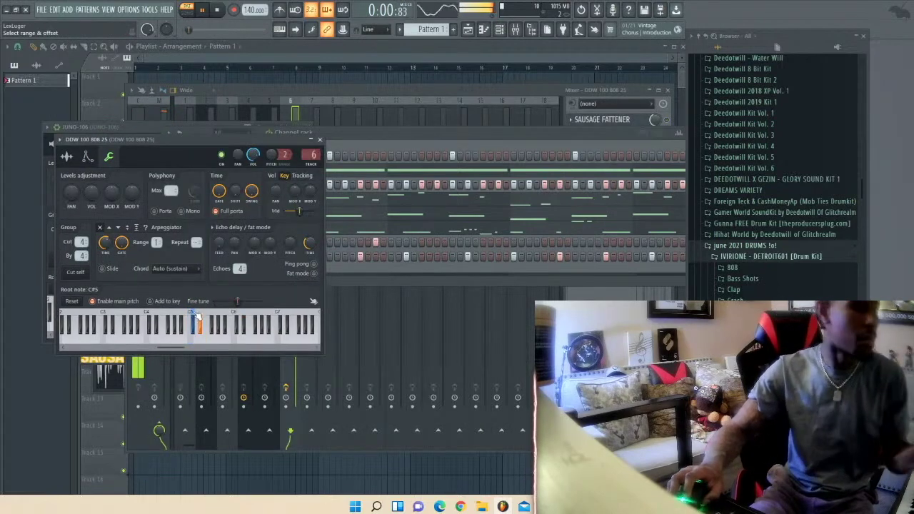
click(399, 135)
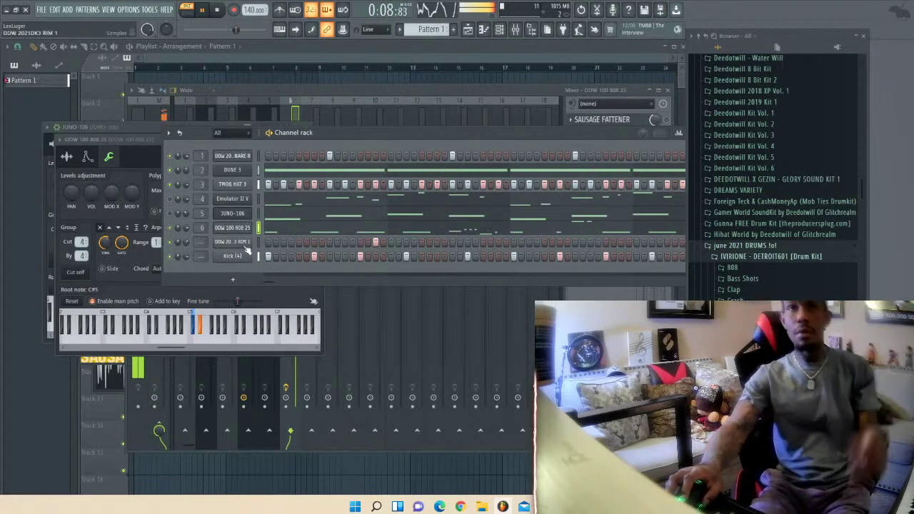
- Copy the melody notes of the JUNO-106 channel in the channel rack
right_click(227, 184)
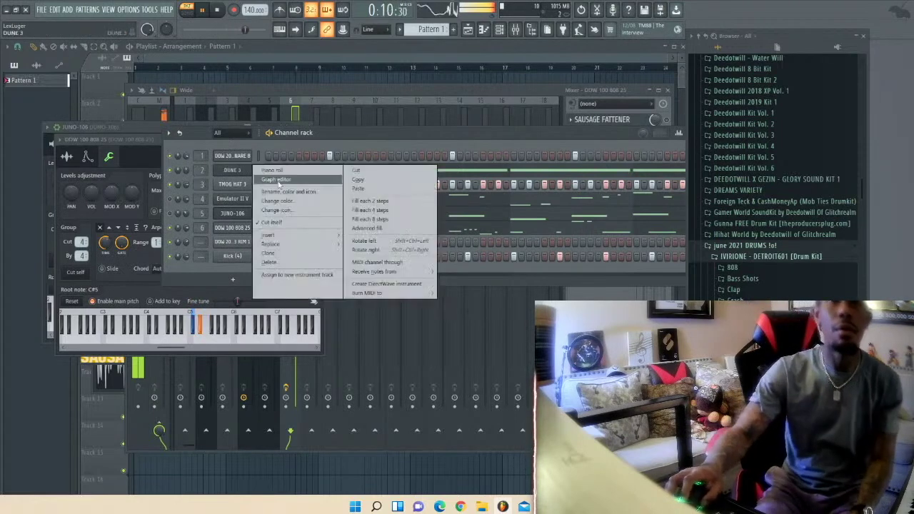
click(340, 183)
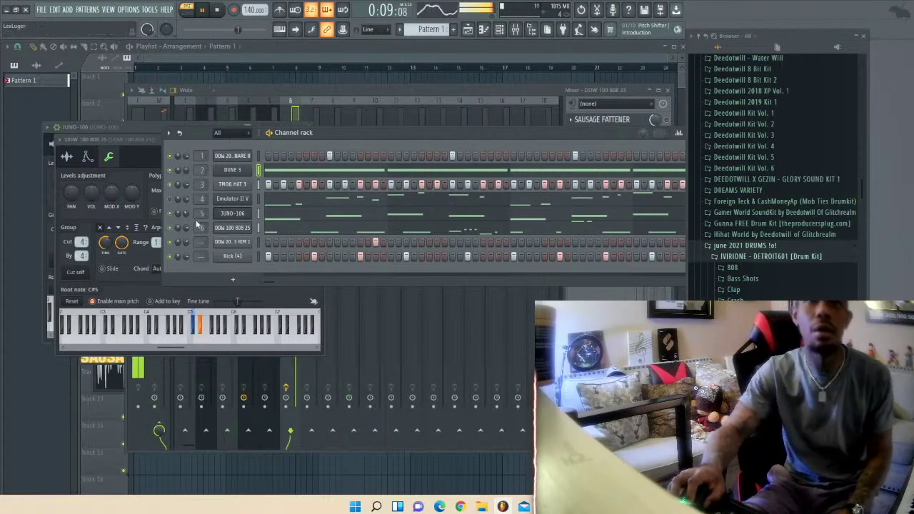
right_click(239, 218)
click(370, 224)
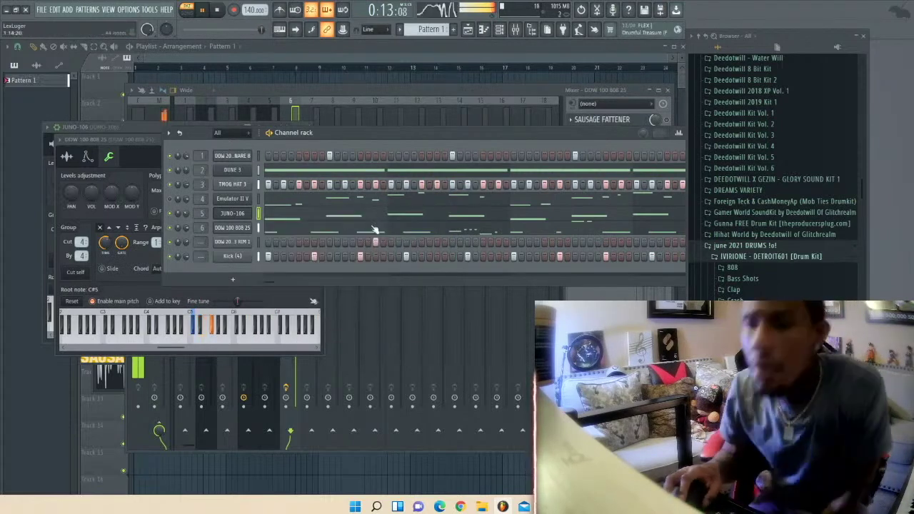
- Stop playback and add TRITON Extreme to the channel rack as a new instrument channel
key(space)
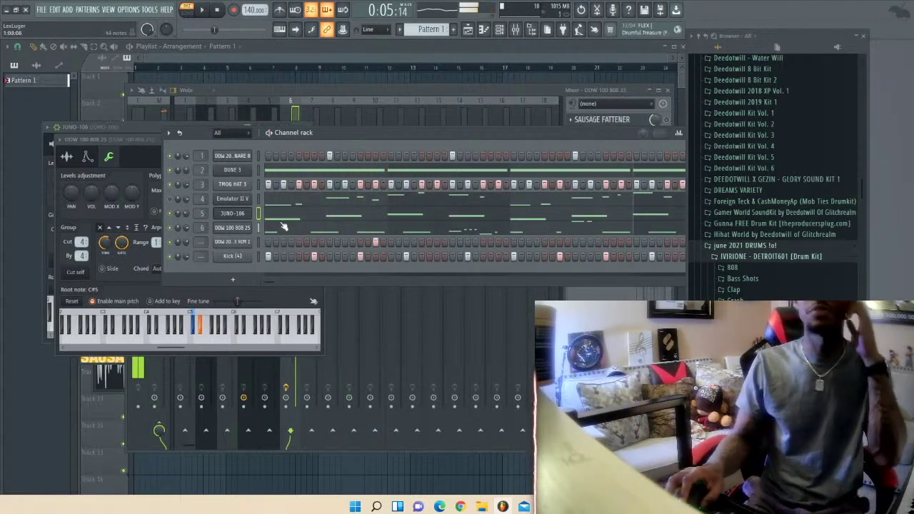
click(233, 281)
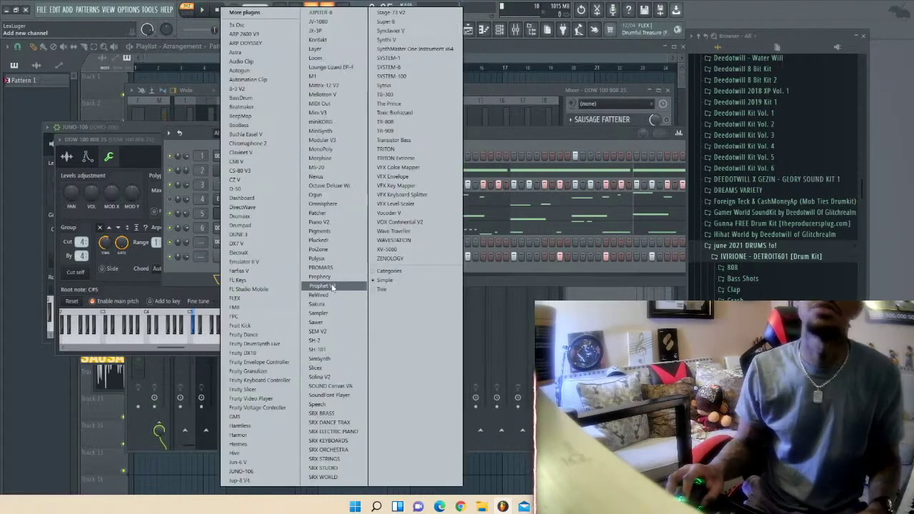
click(421, 158)
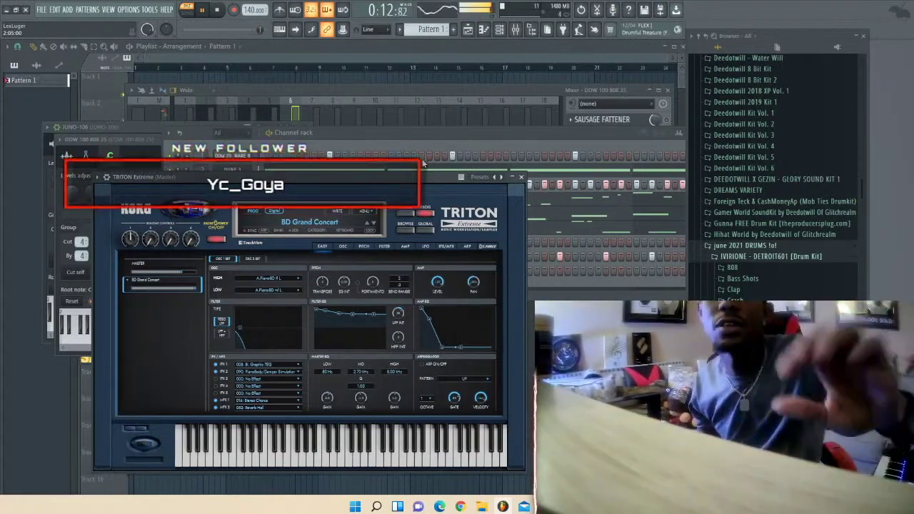
key(alt+Tab)
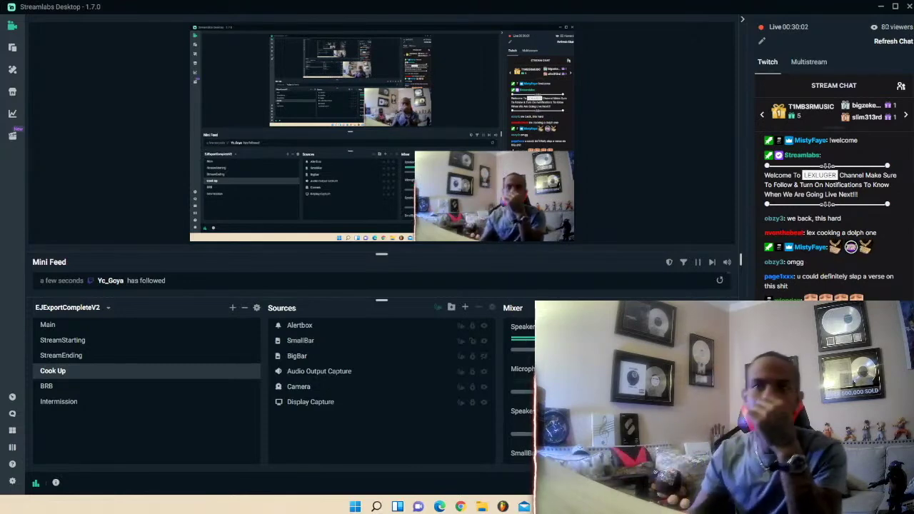
click(503, 507)
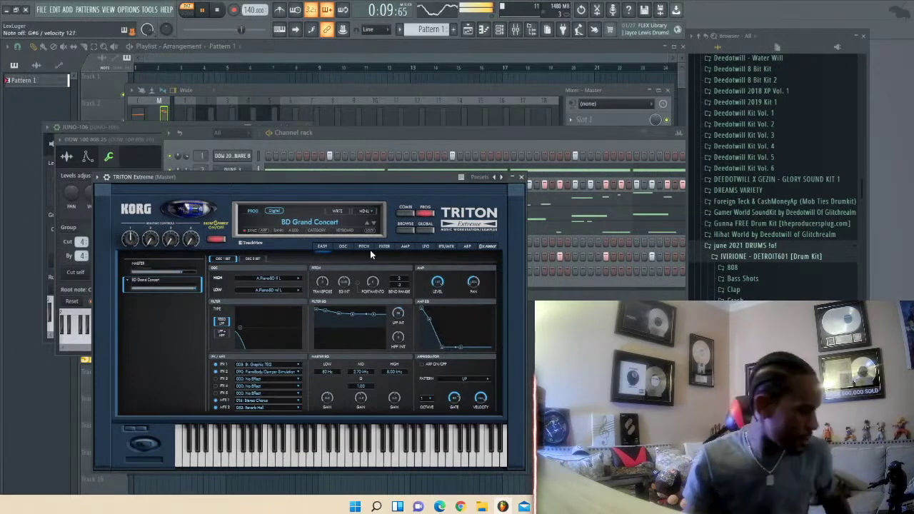
- Paste the copied JUNO-106 melody into the TRITON Extreme channel
click(341, 130)
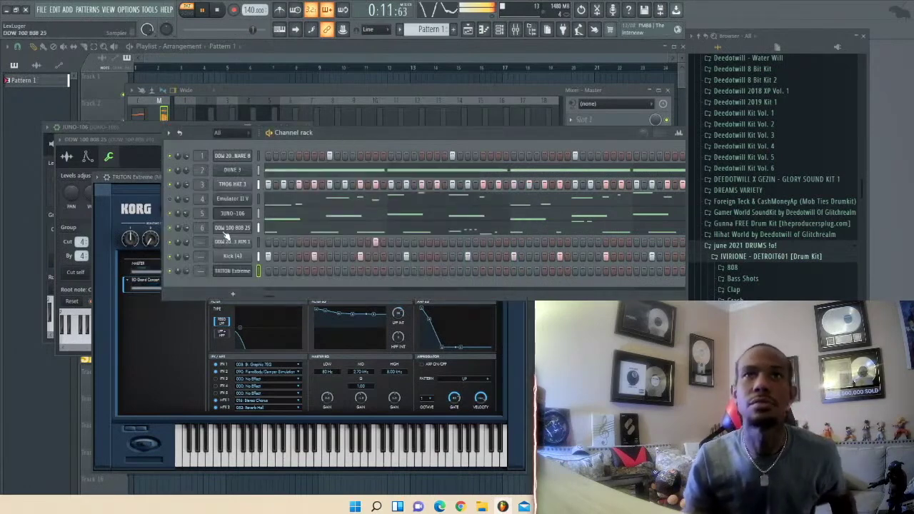
right_click(241, 270)
click(359, 289)
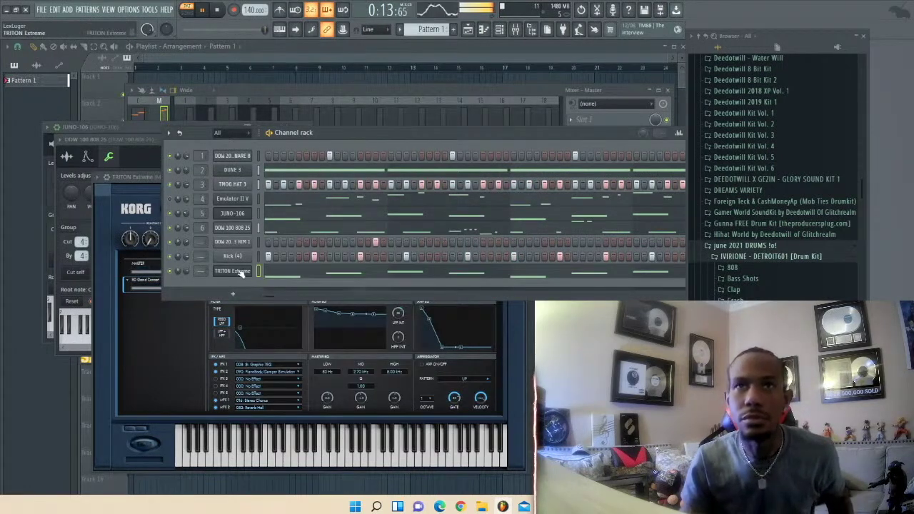
- Set TRITON Extreme's Cut and By groups to 6 and its root note to C#4, and return to the channel rack
click(237, 272)
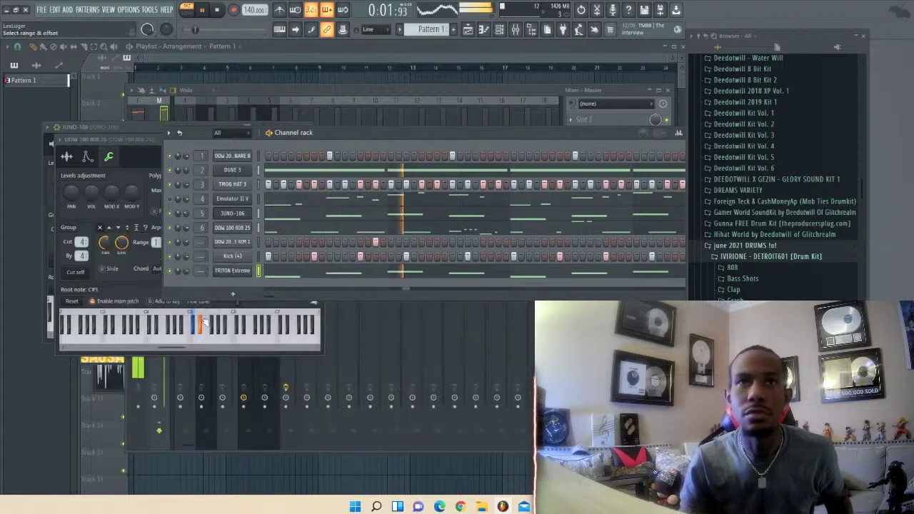
click(234, 272)
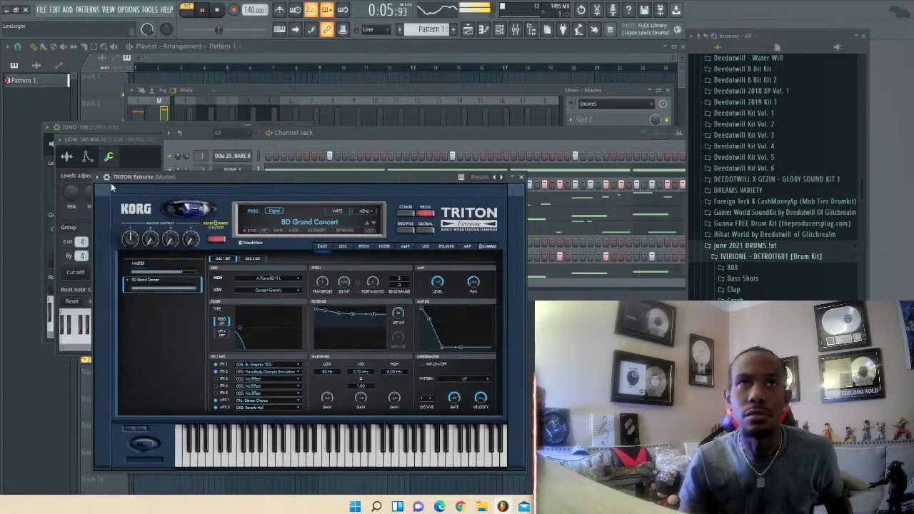
click(148, 197)
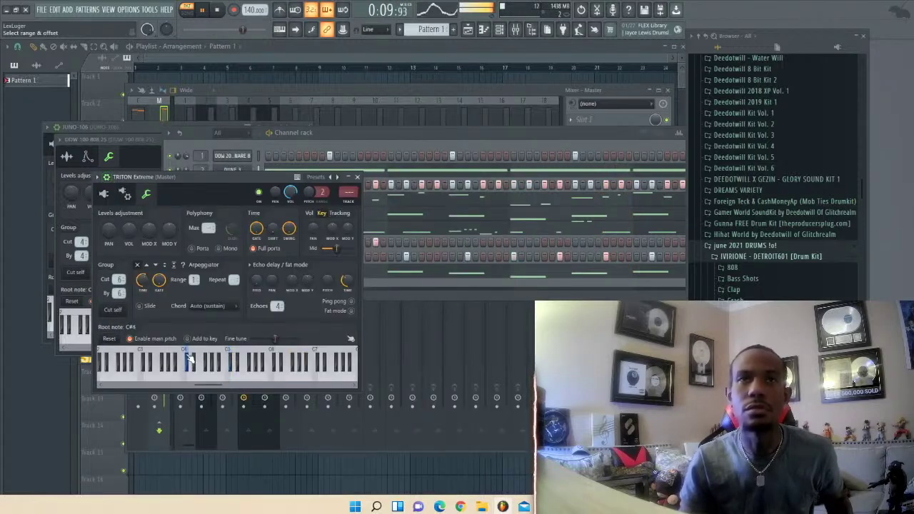
click(373, 132)
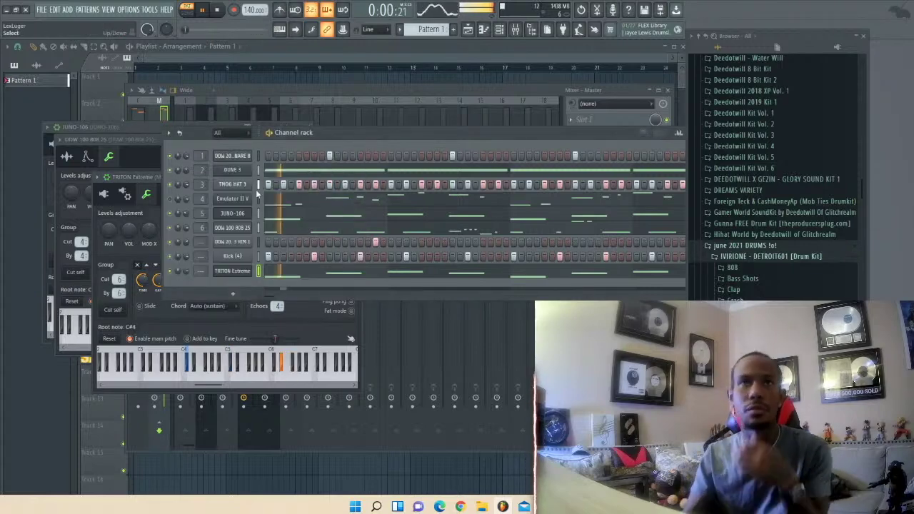
- Set DUNE 3's root note to C#5 and return to the channel rack
click(229, 169)
right_click(98, 271)
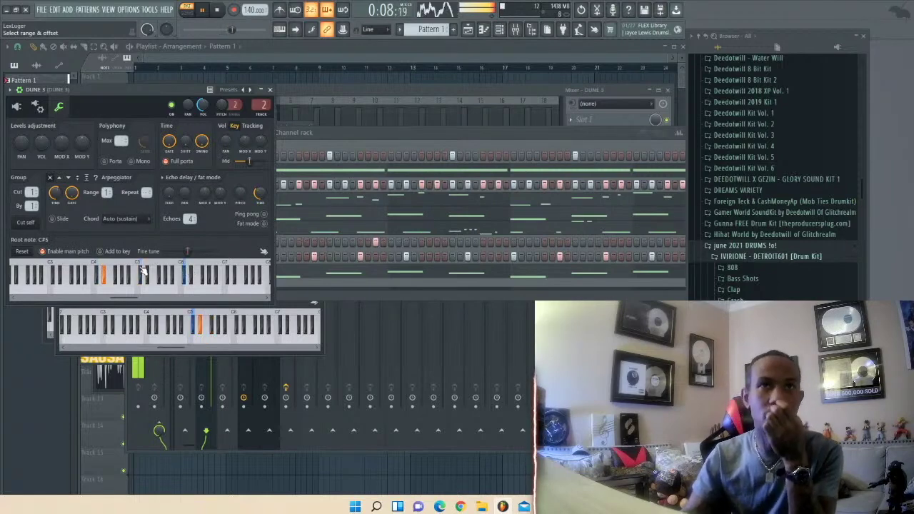
click(329, 133)
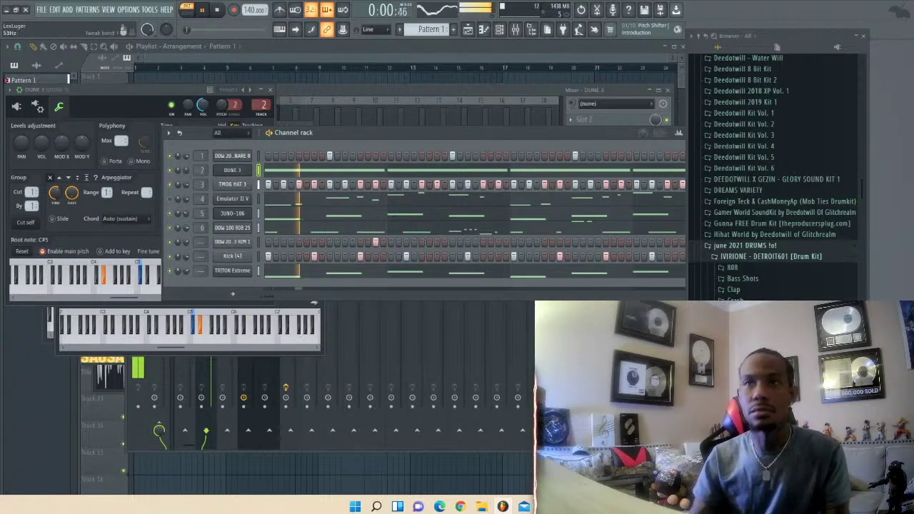
- Add Gross Beat to the first effect slot of the DUNE 3 mixer track
click(208, 378)
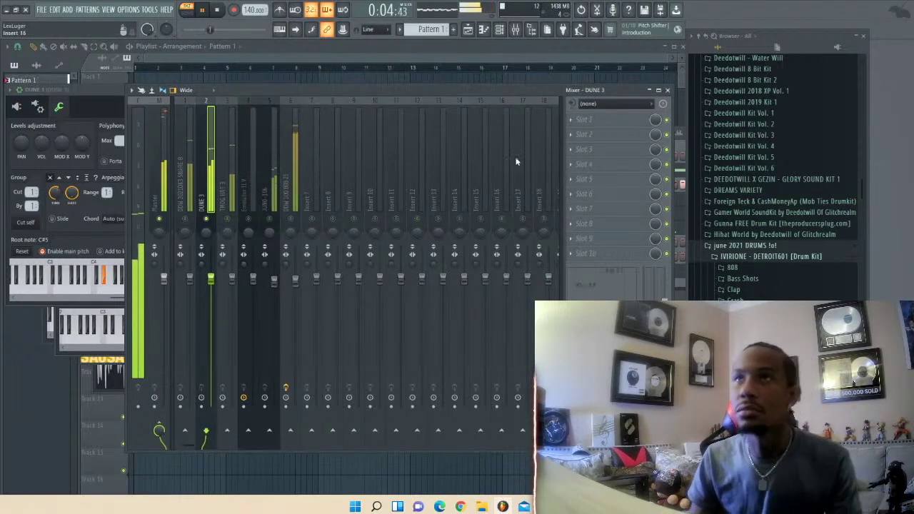
click(592, 120)
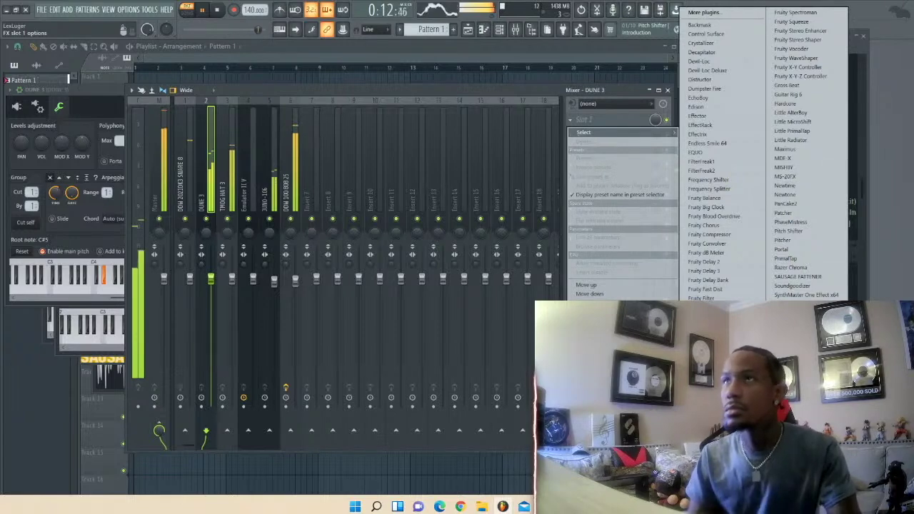
click(787, 85)
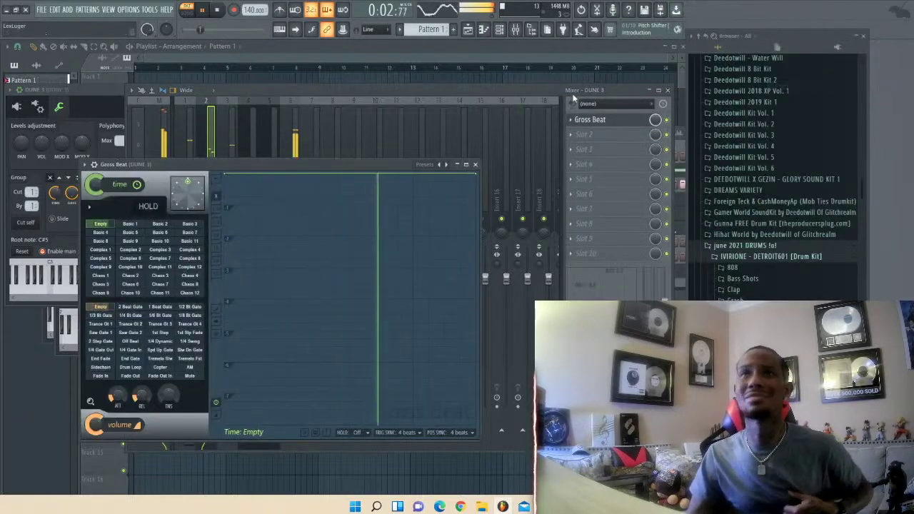
- Load the Deedotwill - Gross God 2 preset from the browser as a second effect on the DUNE 3 mixer track
drag(573, 95, 488, 105)
scroll(772, 267, down, 2)
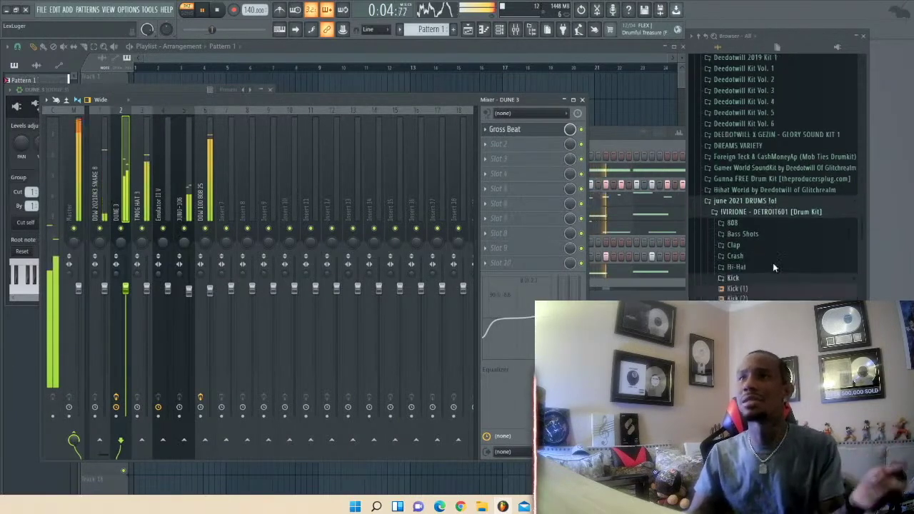
scroll(772, 266, down, 10)
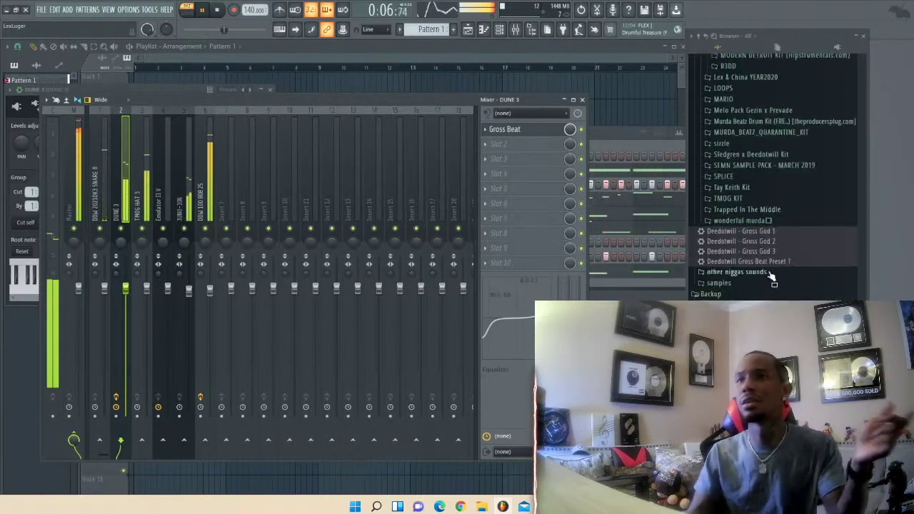
drag(739, 242, 131, 212)
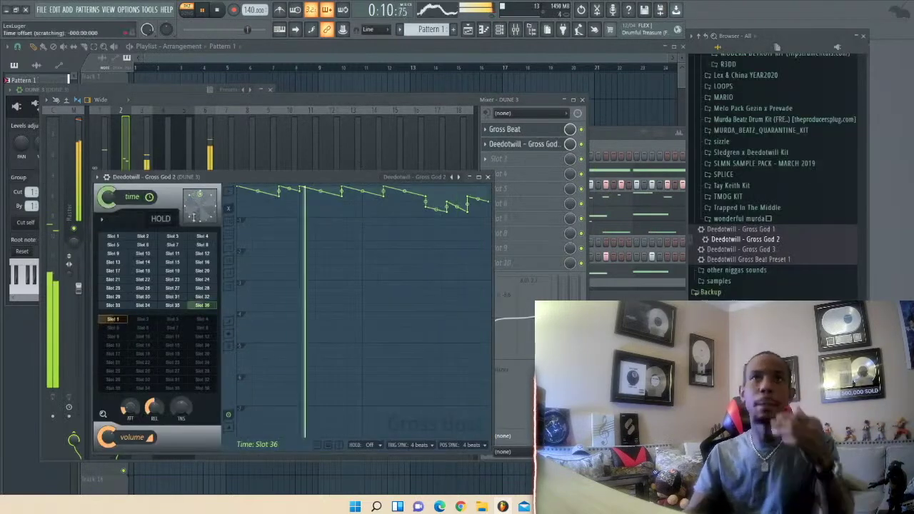
- Mute the JUNO-106 channel and audition Gross God 2's time slots 10, 17, 22 and 32 on DUNE 3
click(143, 253)
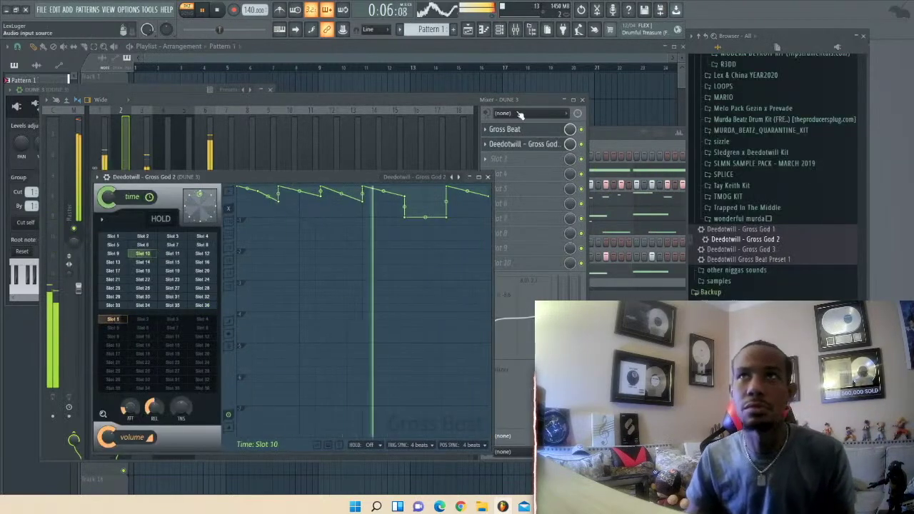
key(F6)
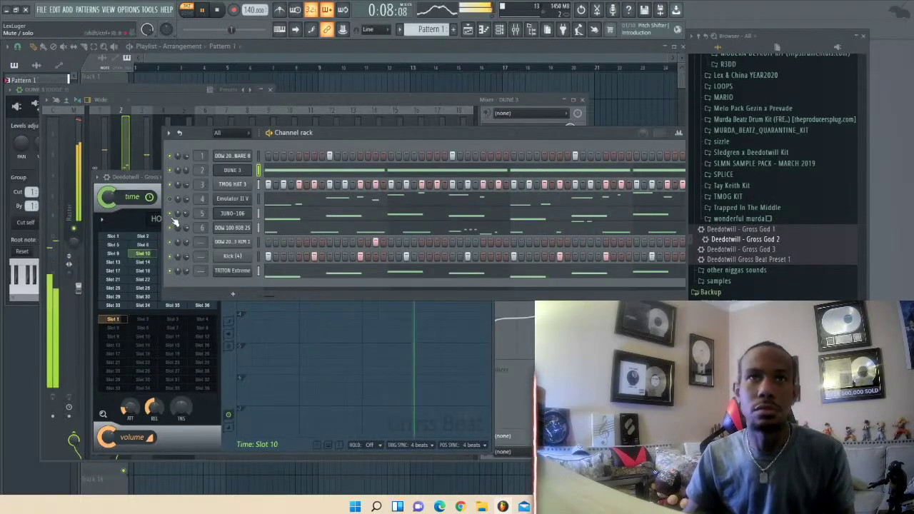
click(113, 253)
click(113, 271)
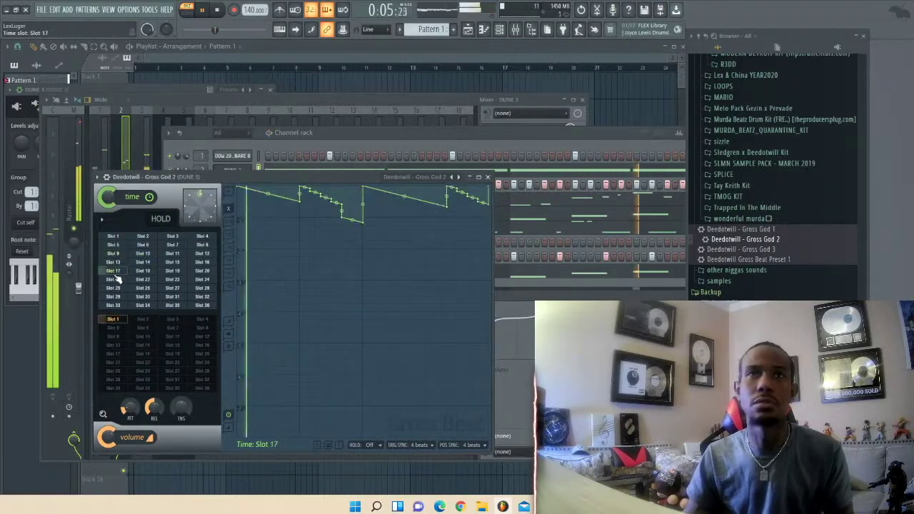
click(156, 283)
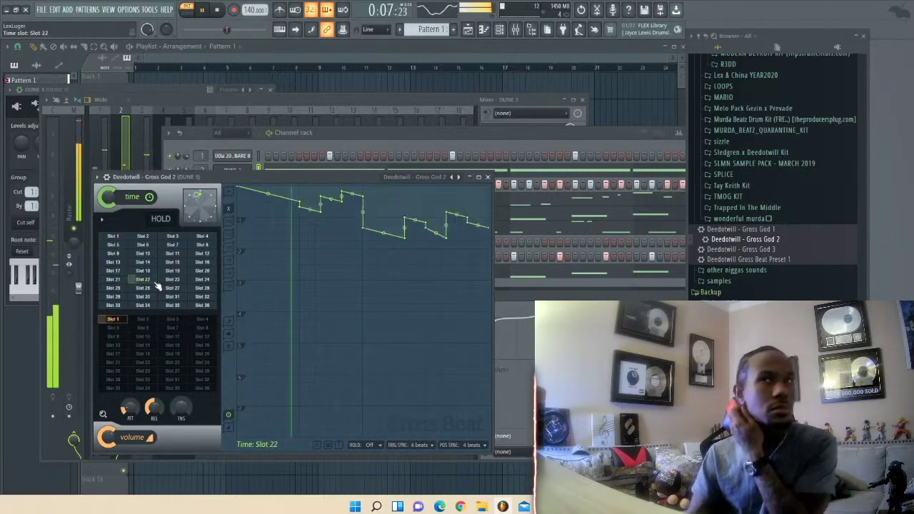
click(172, 289)
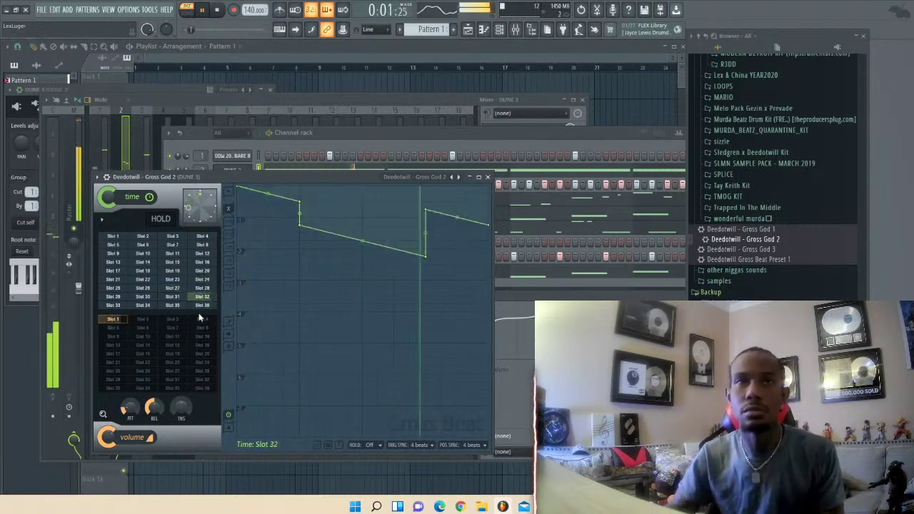
- Audition Gross God 2's time slots 14, 19 and 25, choose slot 31, and return to the channel rack
click(142, 263)
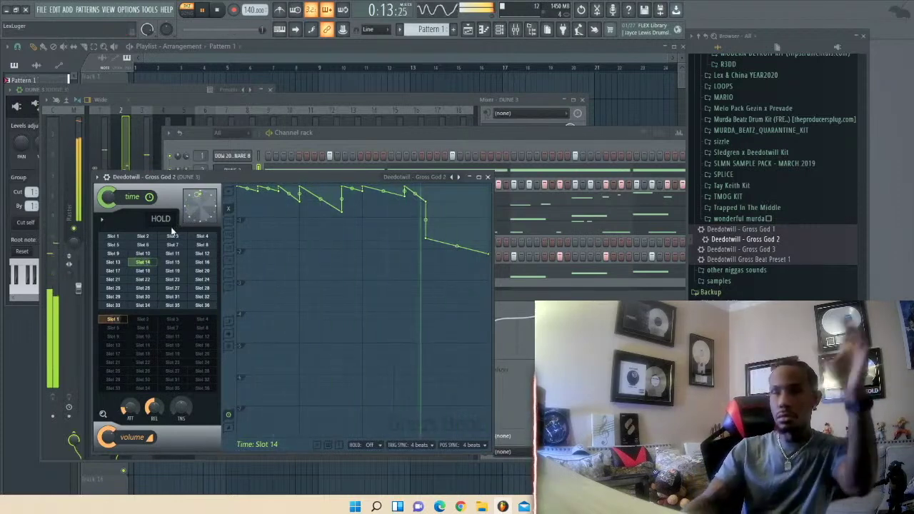
click(182, 273)
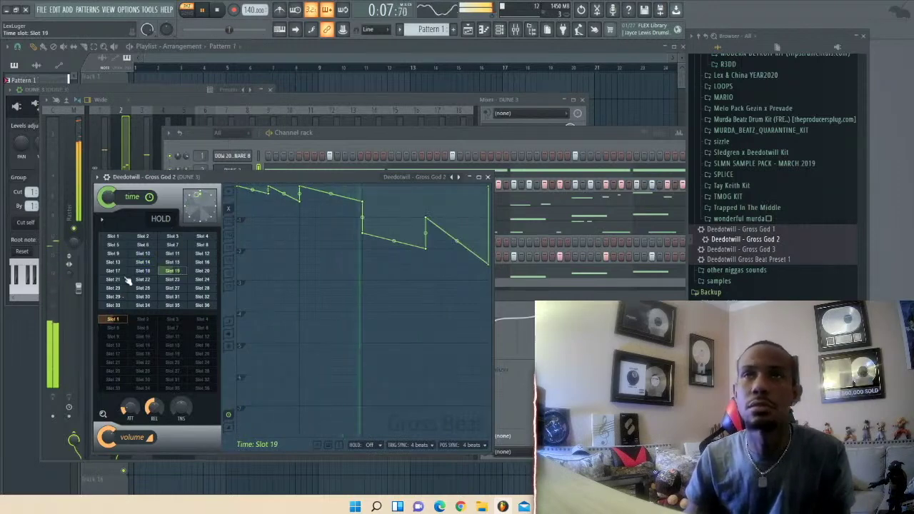
click(341, 143)
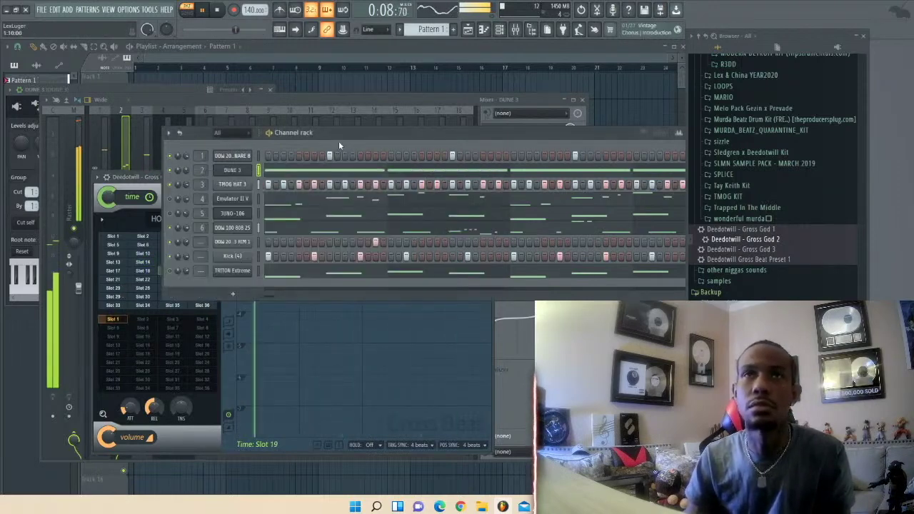
click(112, 289)
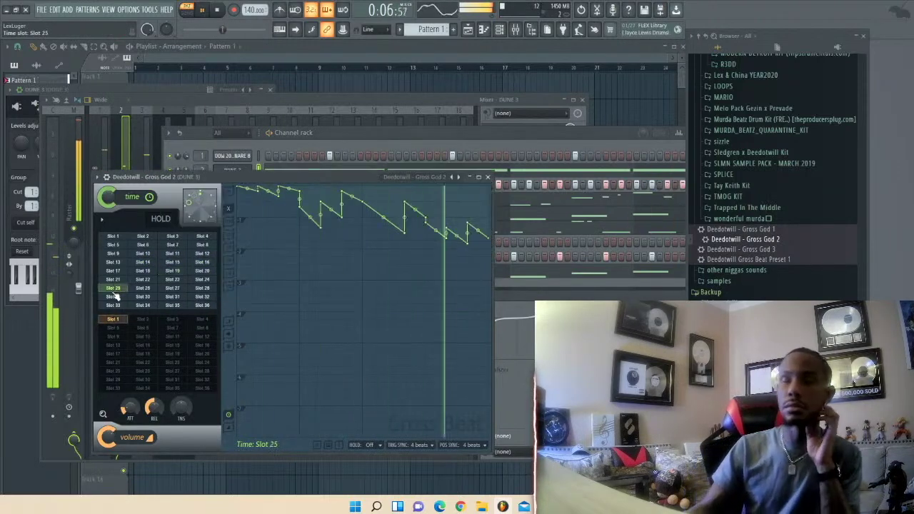
click(172, 296)
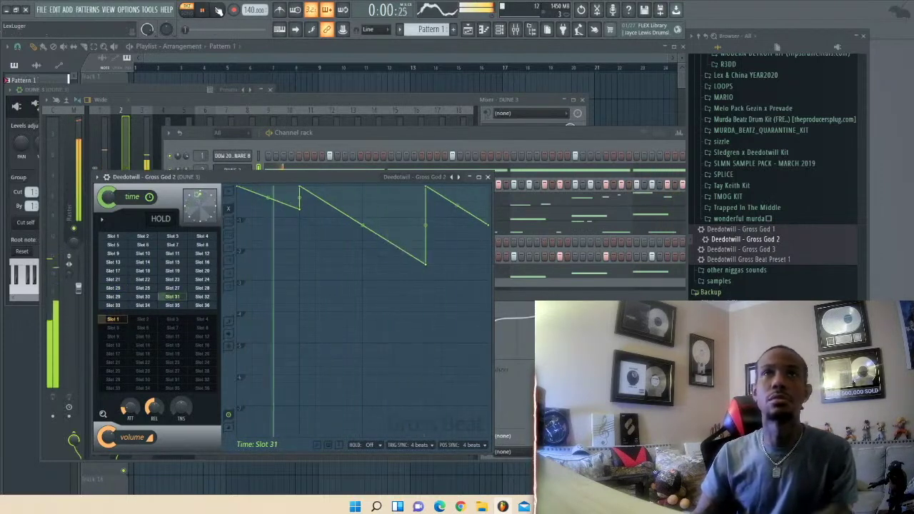
click(334, 142)
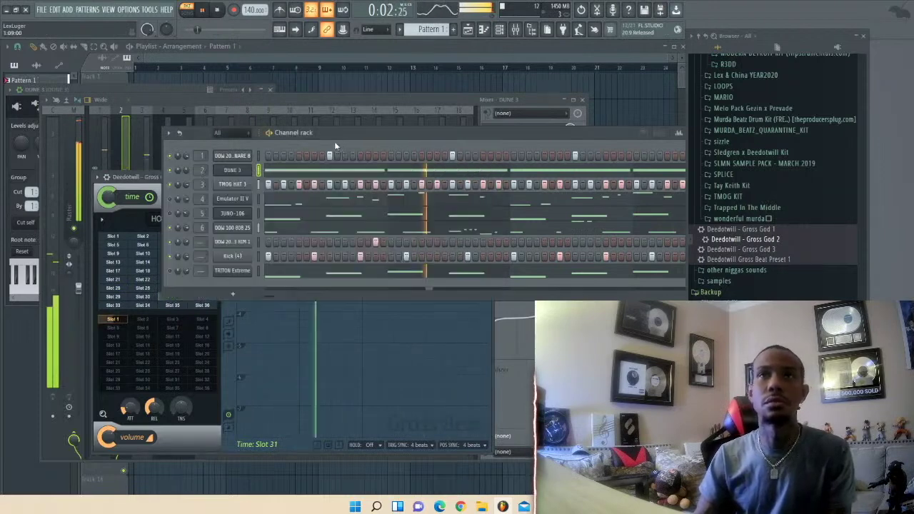
- Lower DUNE 3's root note to C#3 and return to the channel rack
click(228, 172)
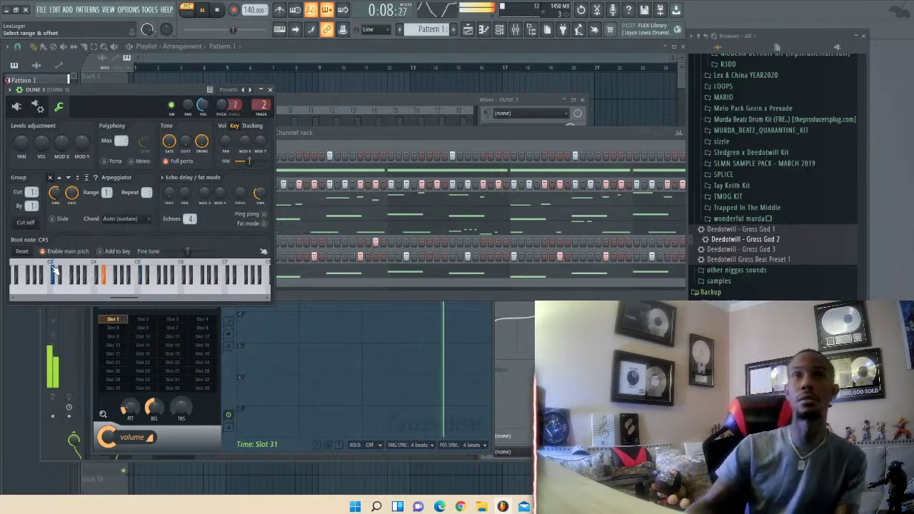
click(334, 141)
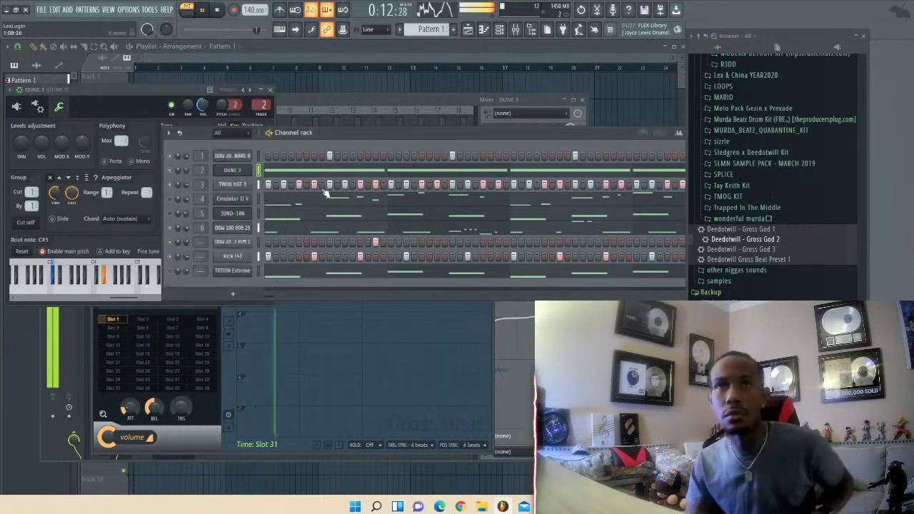
- Try a different tension on the first segment of slot 31's time envelope, and audition time slots 19, 28 and 4
click(205, 367)
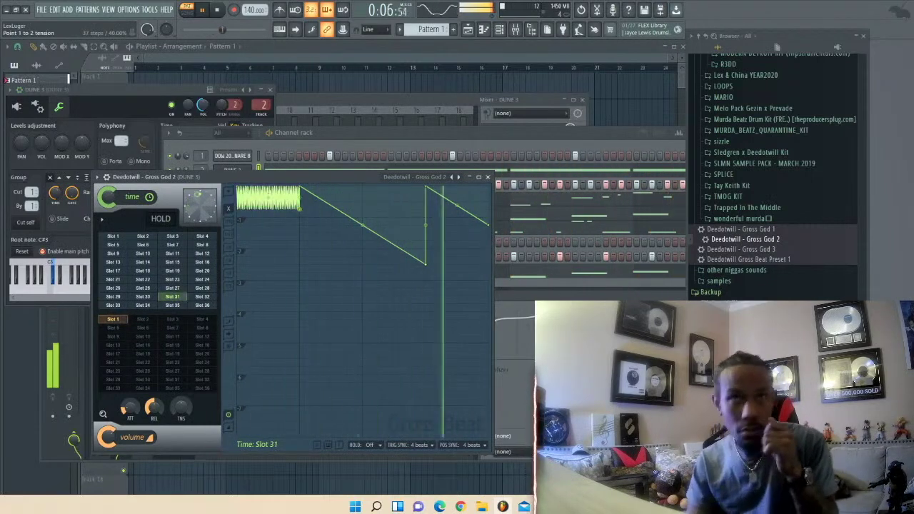
drag(268, 198, 268, 161)
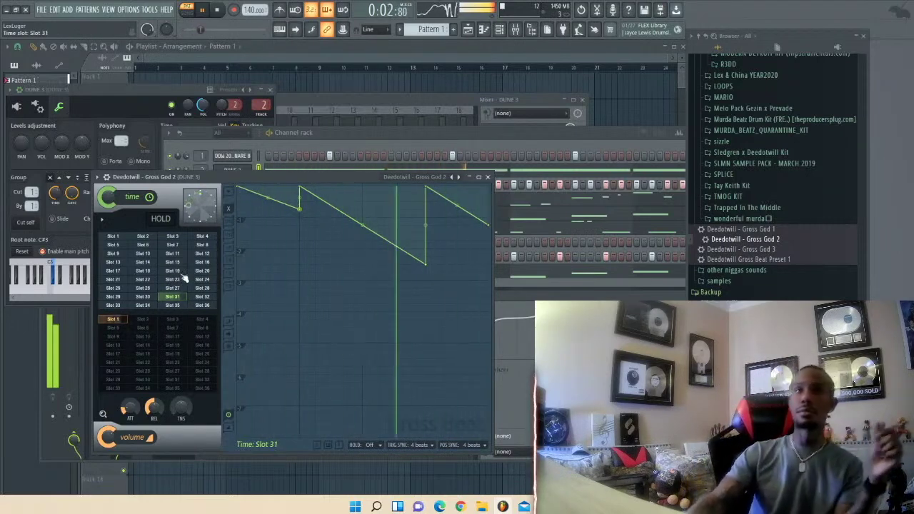
click(181, 273)
click(179, 272)
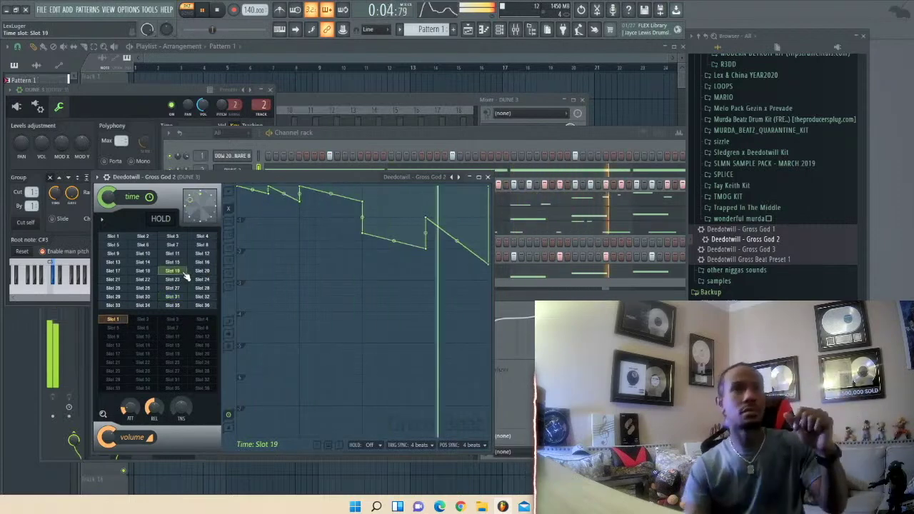
click(203, 289)
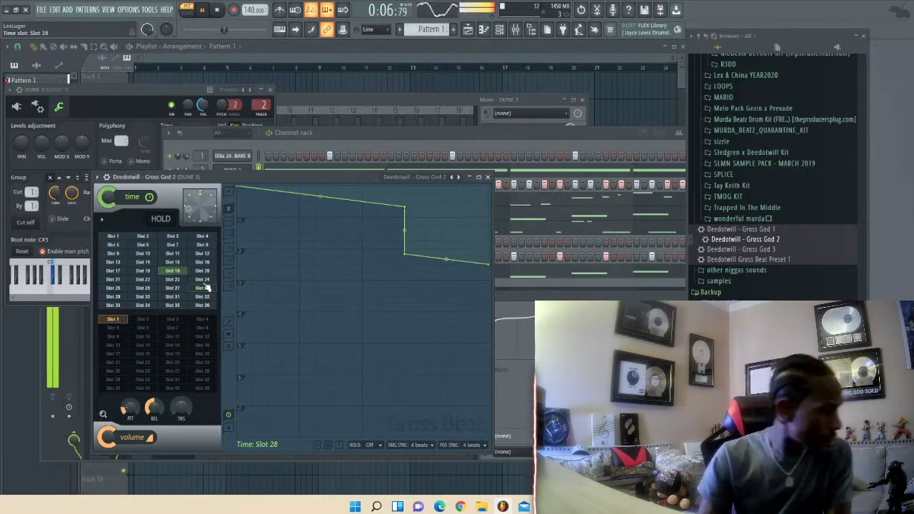
click(203, 237)
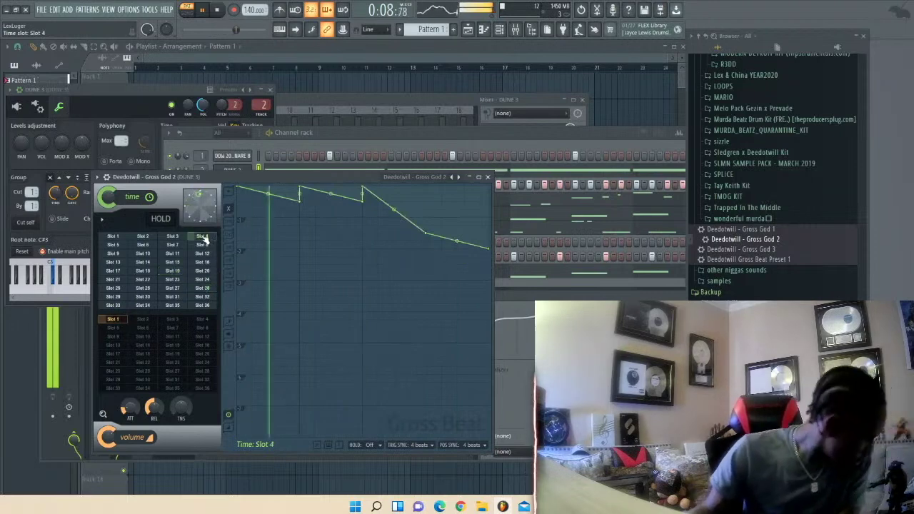
- Restart playback with Gross God 2's time slot 21, and audition slots 31 and 26
key(space)
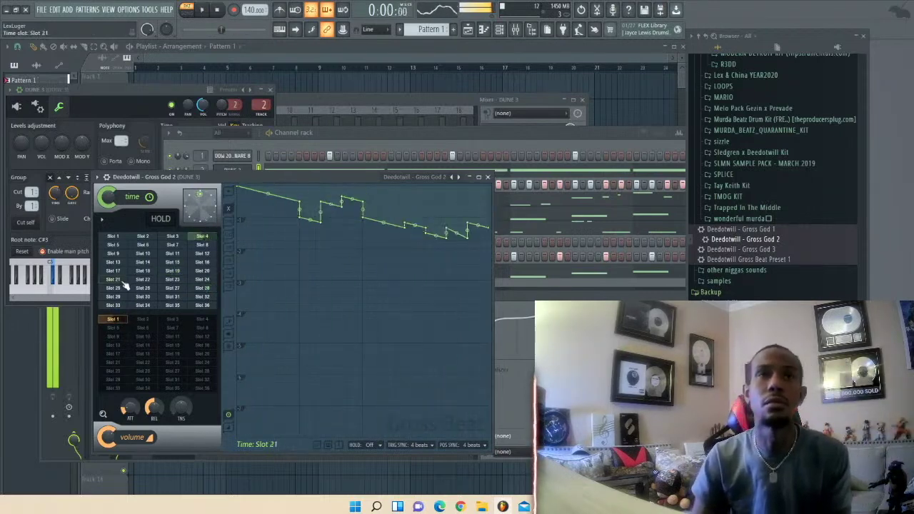
click(123, 282)
key(space)
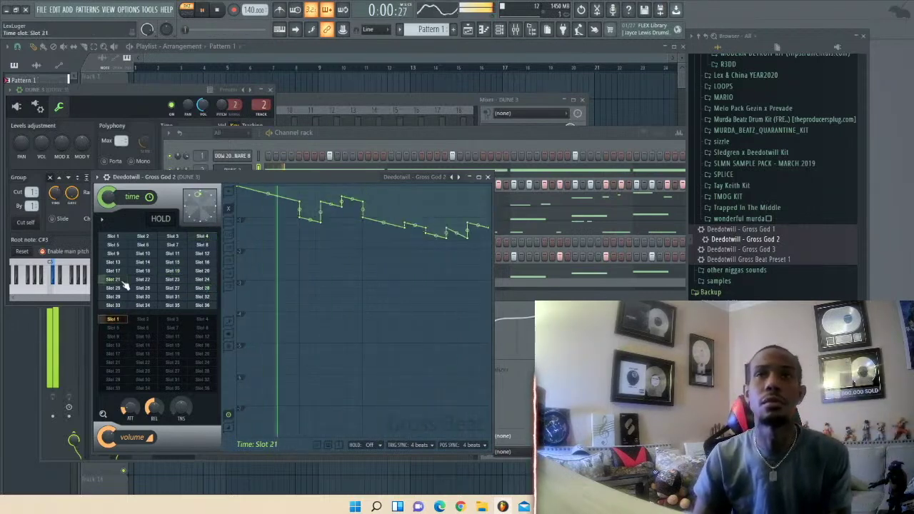
click(175, 296)
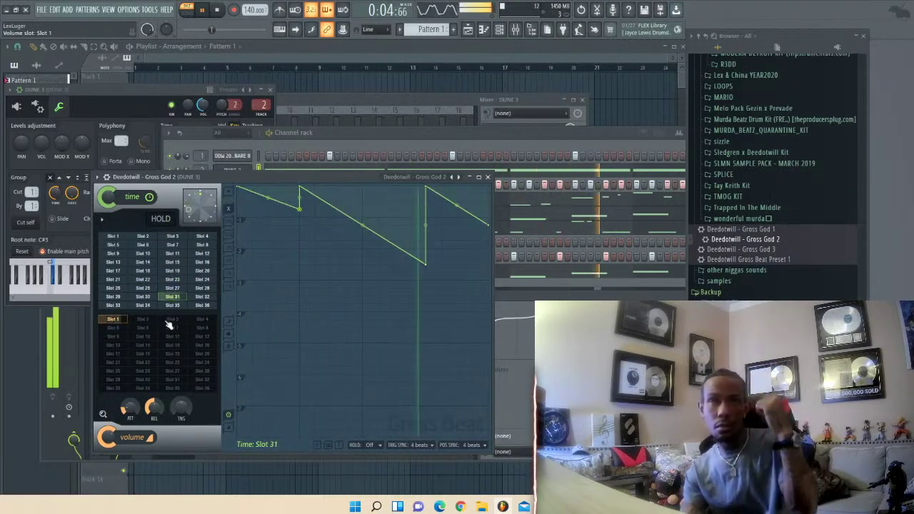
click(143, 288)
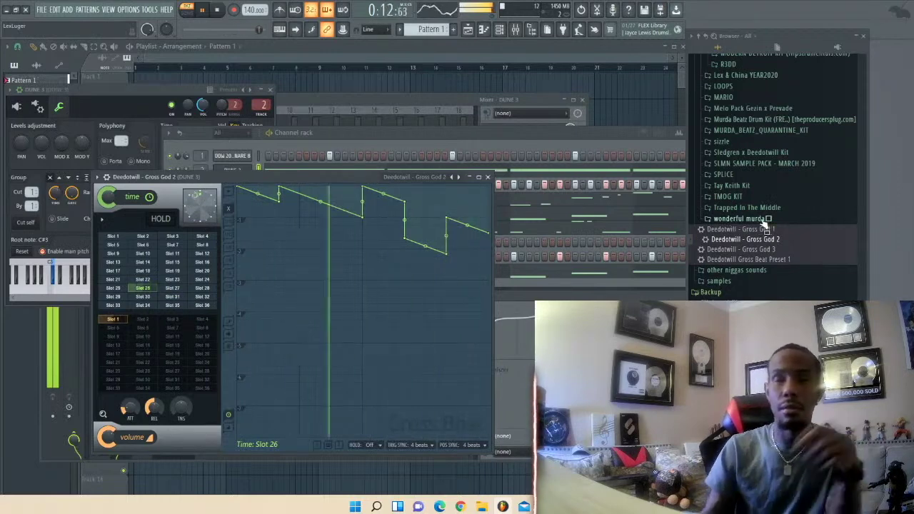
- Load the Deedotwill - Gross God 3 preset into DUNE 3's second effect and reopen that effect from the mixer
drag(743, 249, 184, 233)
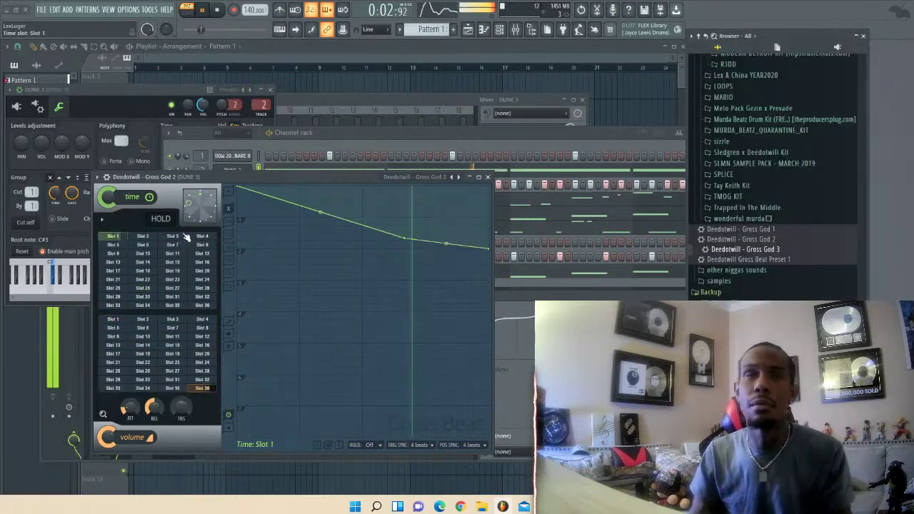
key(F9)
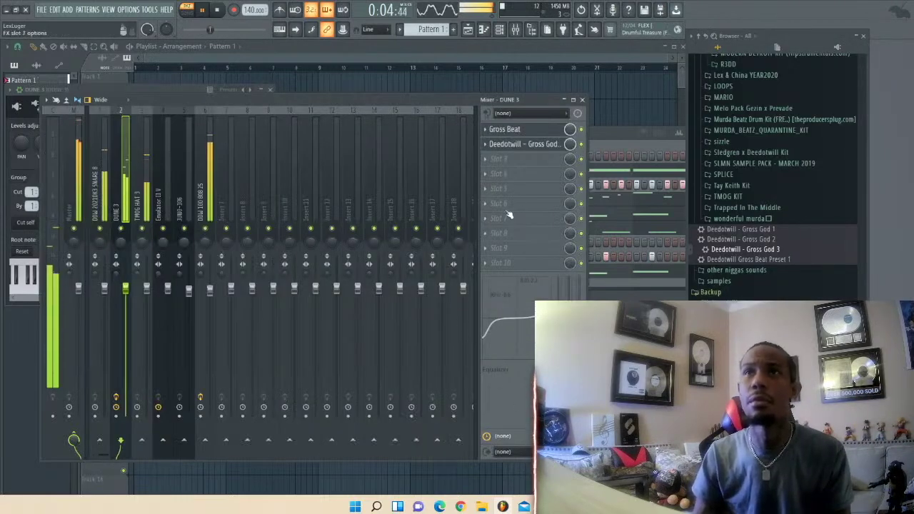
click(529, 143)
- Audition Gross God 3's time slots 10 and 24, and restart playback with time slot 27 selected
click(146, 255)
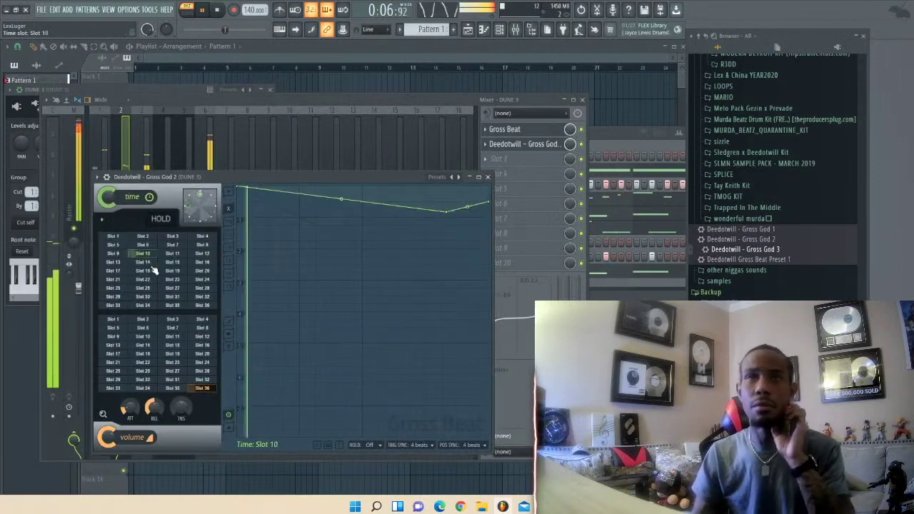
key(space)
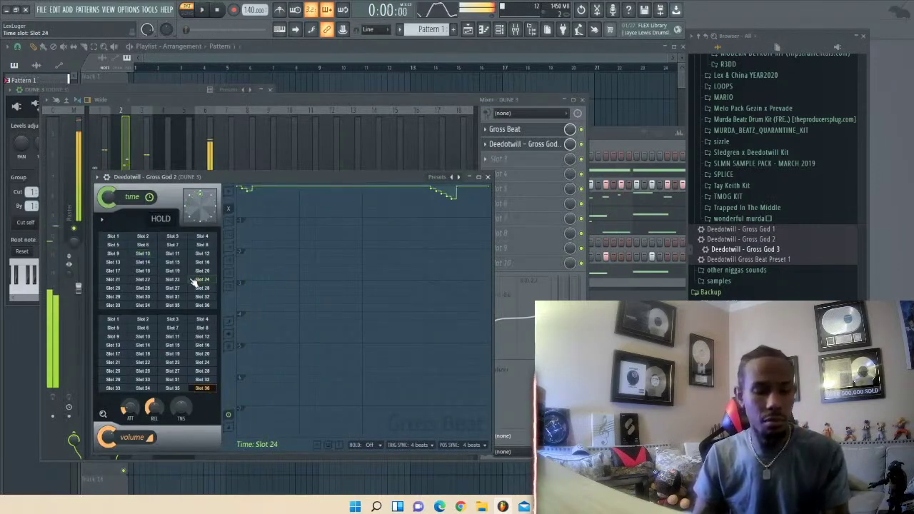
key(space)
click(194, 280)
key(space)
click(172, 290)
key(space)
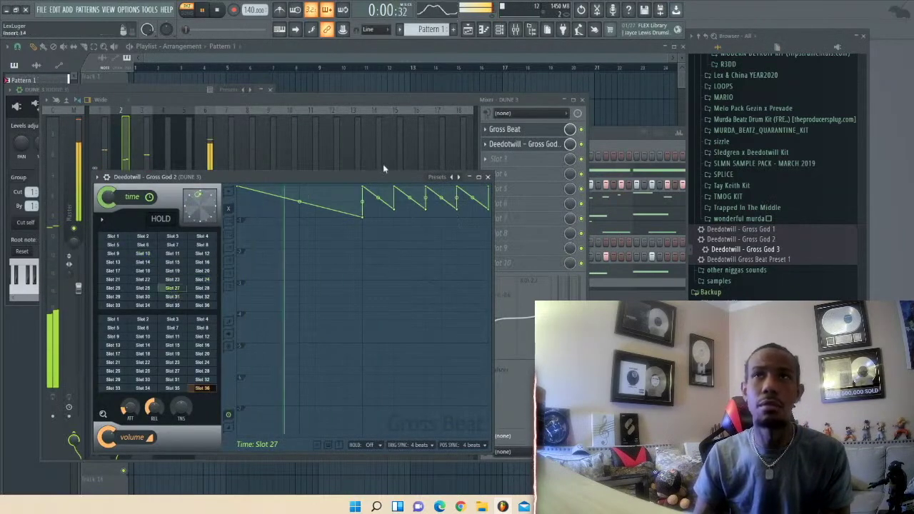
- Open DUNE 3's channel settings from the channel rack and set its root note to C#4
click(596, 135)
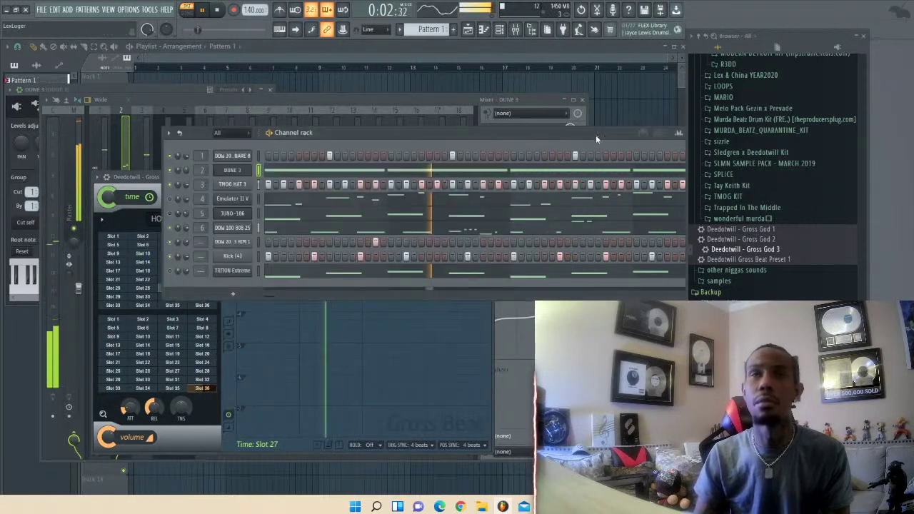
click(227, 172)
click(226, 172)
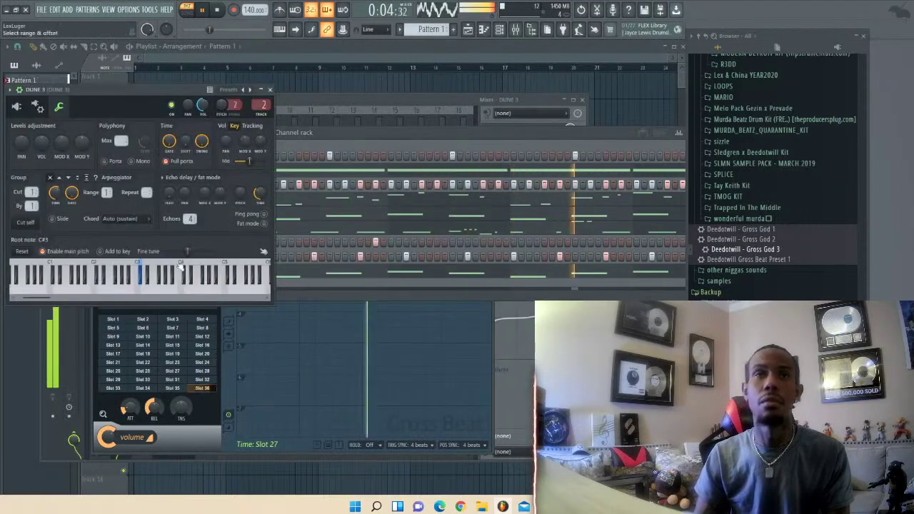
right_click(185, 275)
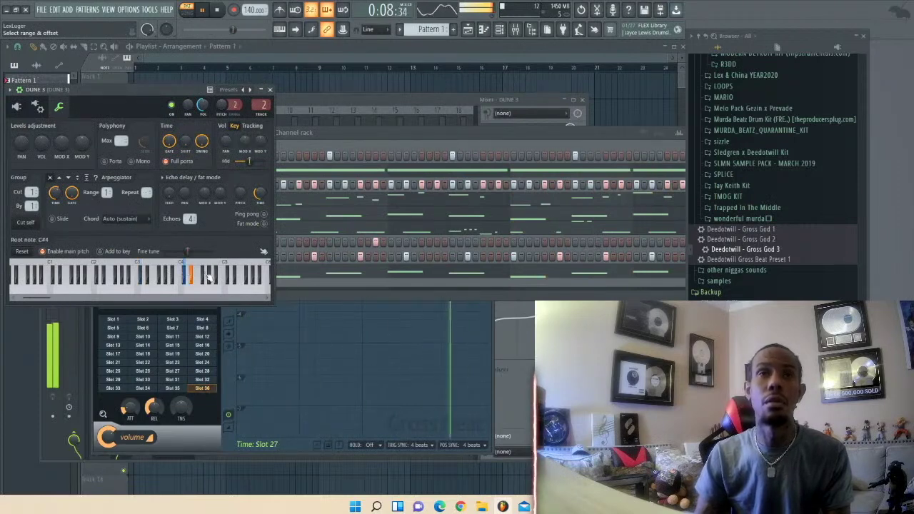
- Select time slot 28 in DUNE 3's second effect and return to the mixer
click(227, 332)
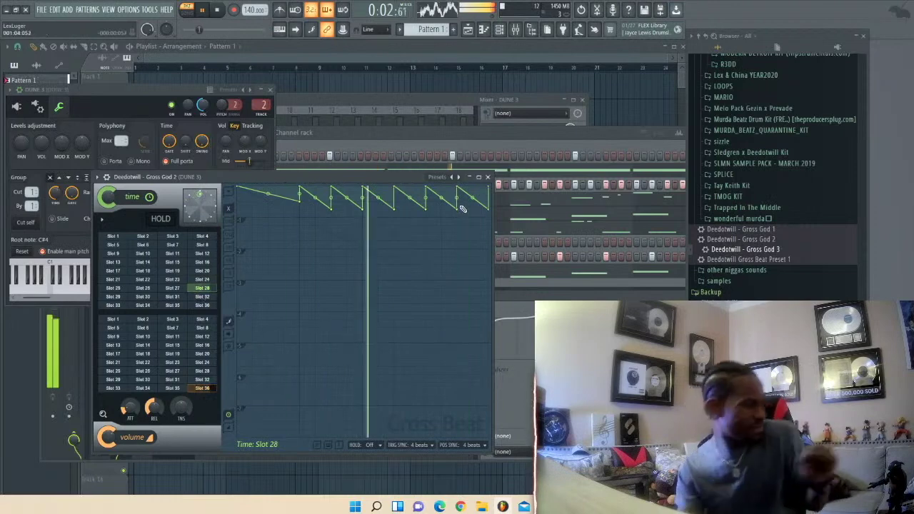
click(469, 138)
click(438, 104)
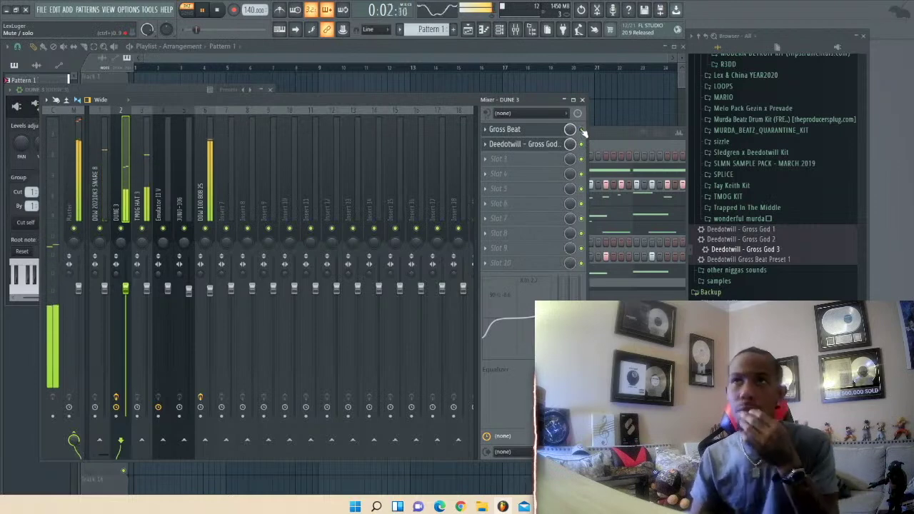
- Open the Gross Beat in DUNE 3's first effect slot and audition time presets Complex 3, Complex 7 and Basic 10
click(544, 131)
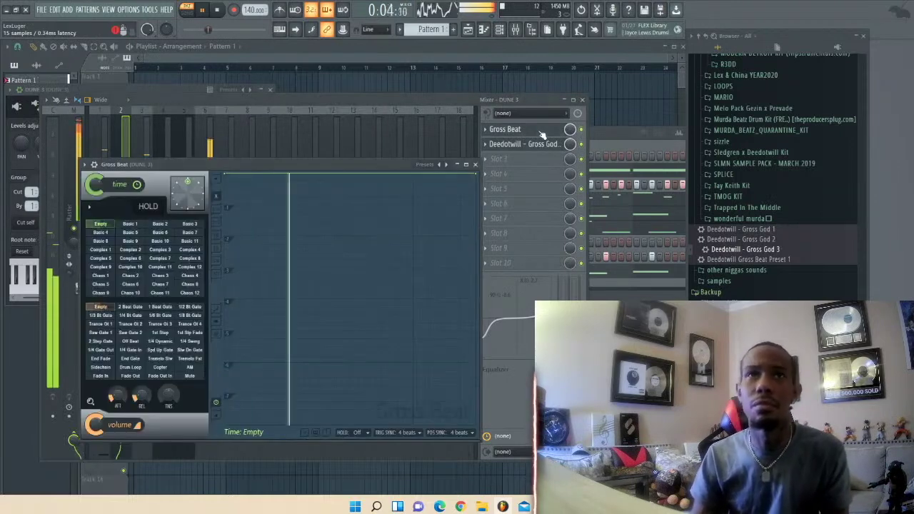
click(162, 251)
click(160, 258)
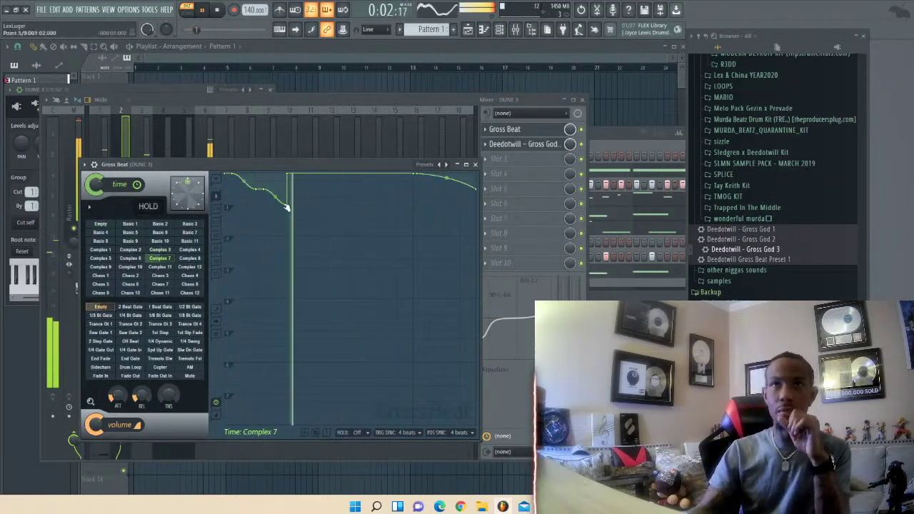
click(160, 241)
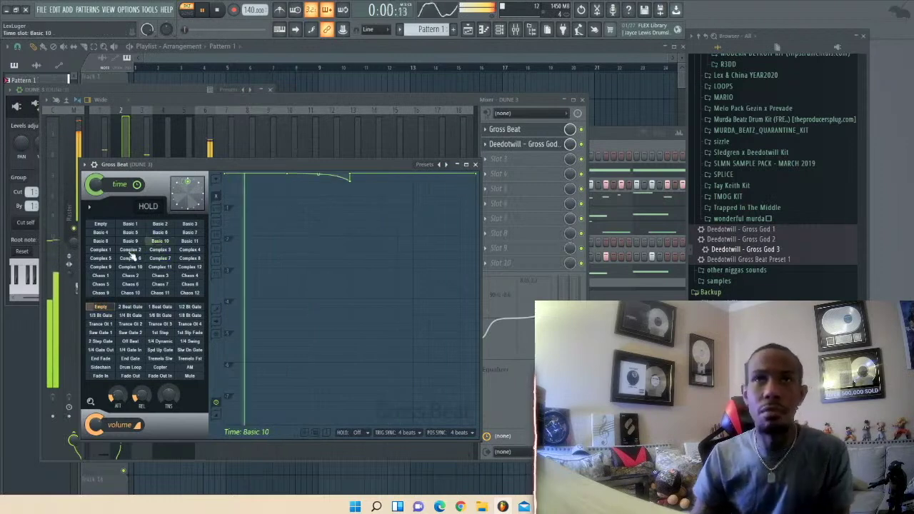
- Replace the Gross Beat in DUNE 3's first effect slot with MISHBY and audition it with the beat, ending with playback stopped
click(485, 133)
mouse_move(500, 142)
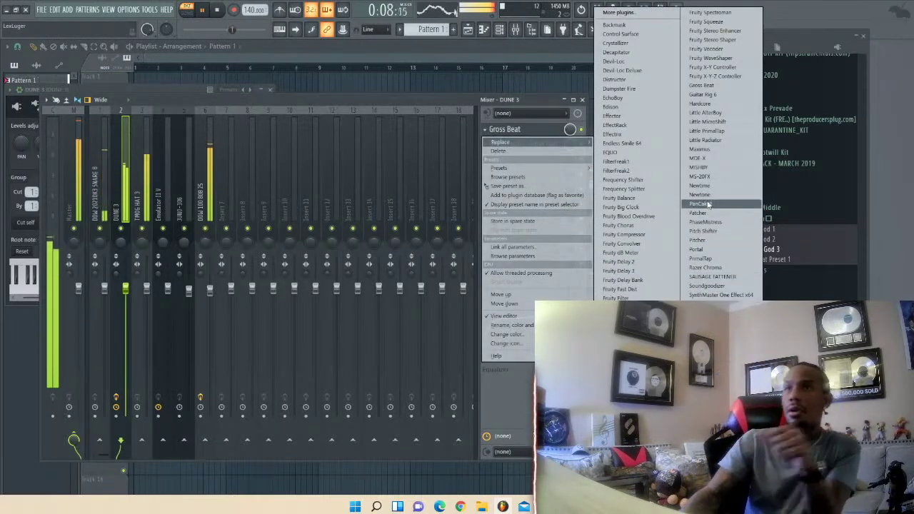
click(698, 167)
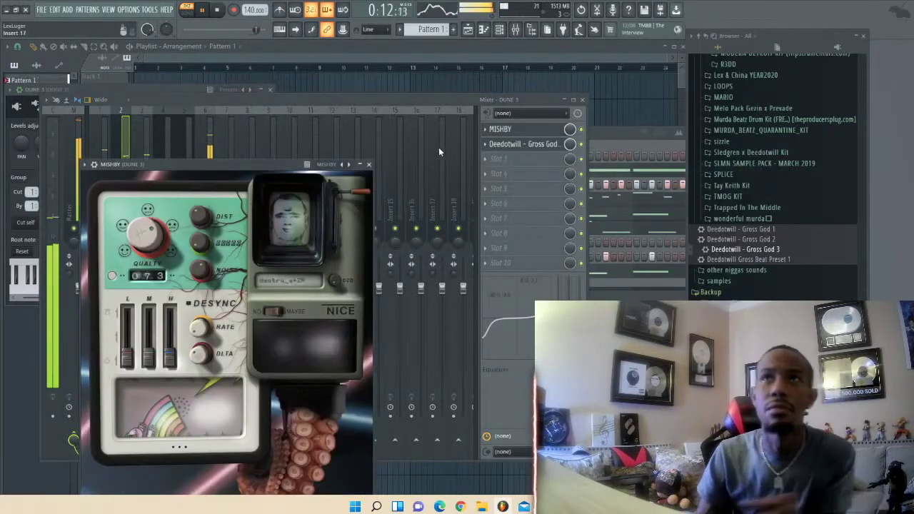
key(space)
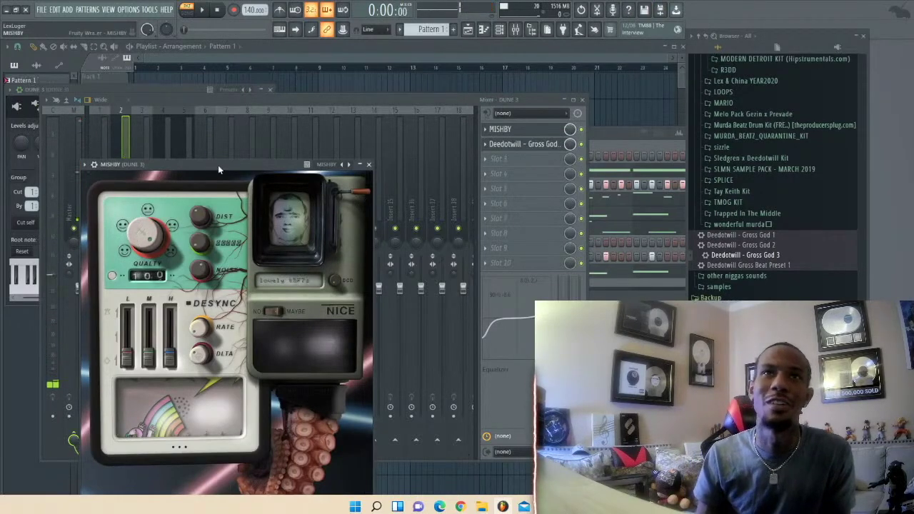
drag(218, 165, 231, 70)
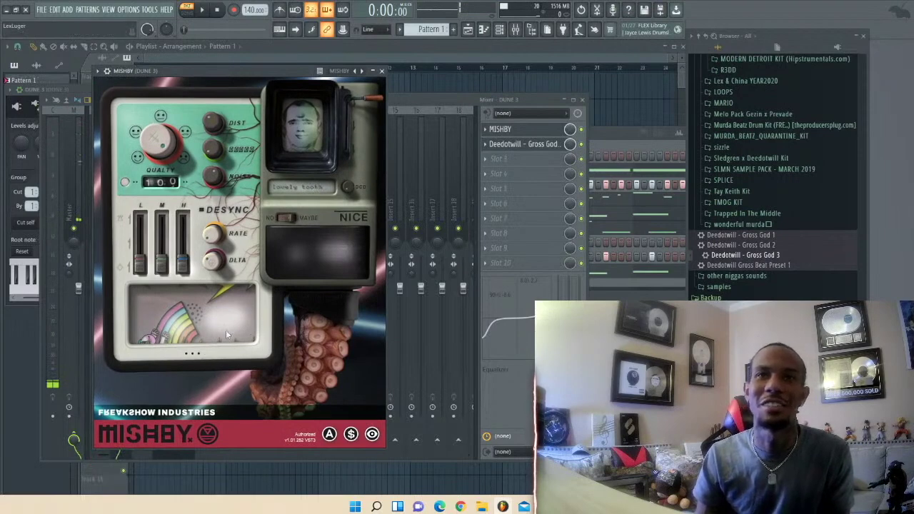
key(space)
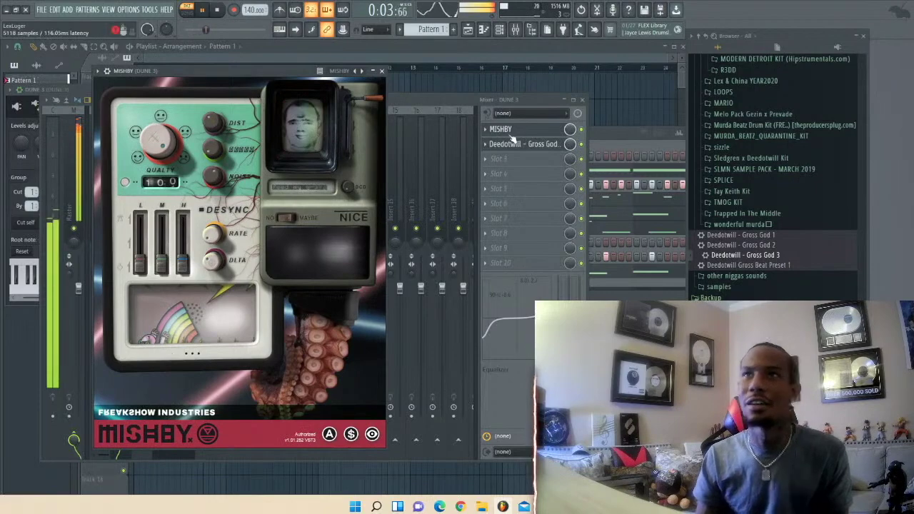
click(218, 10)
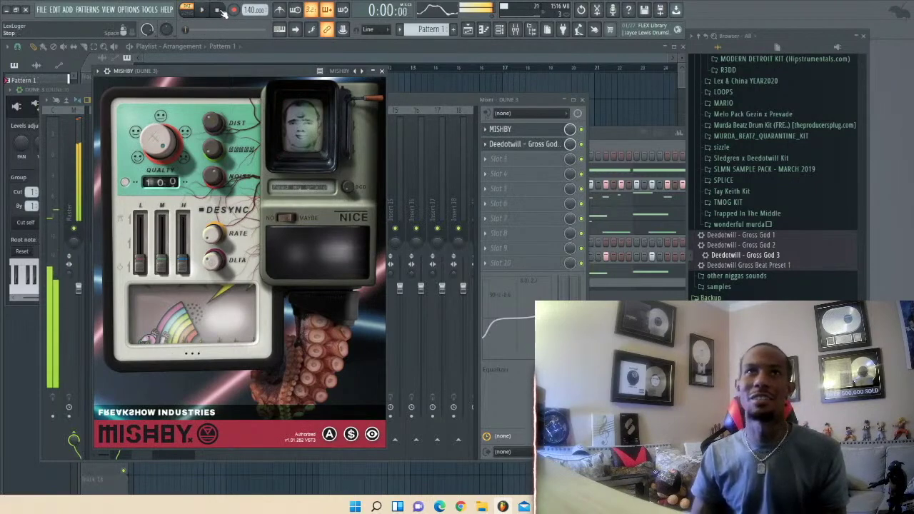
- Replace MISHBY with Little Radiator in DUNE 3's first effect slot and audition its presets during playback
click(486, 130)
mouse_move(499, 144)
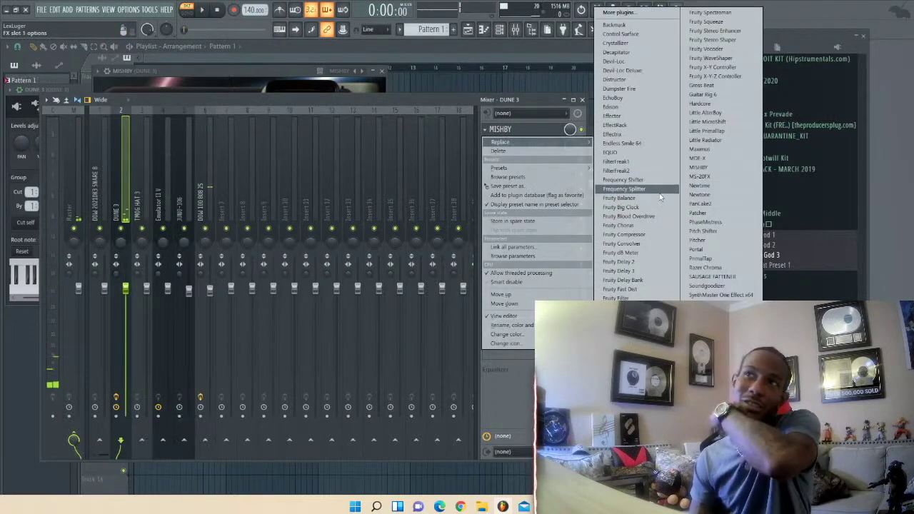
click(711, 141)
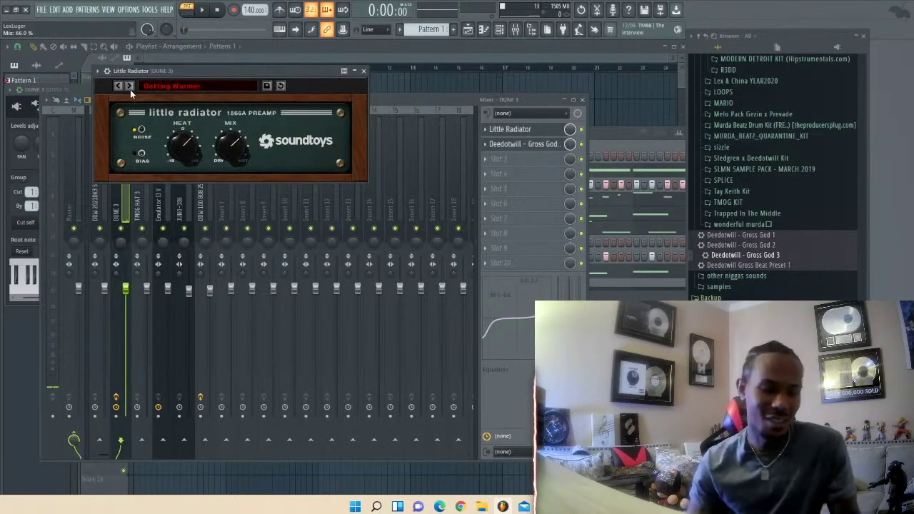
click(202, 10)
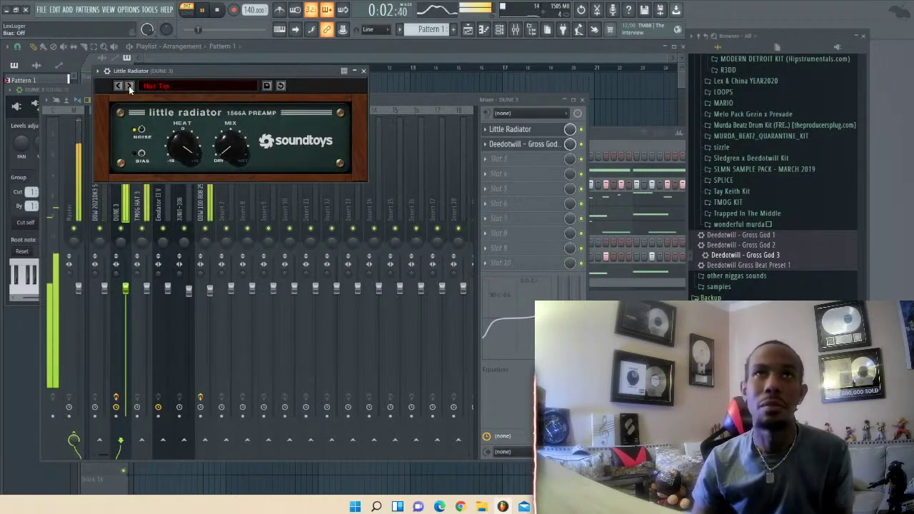
- Replace Little Radiator with Portal in DUNE 3's first effect slot
click(499, 130)
click(485, 128)
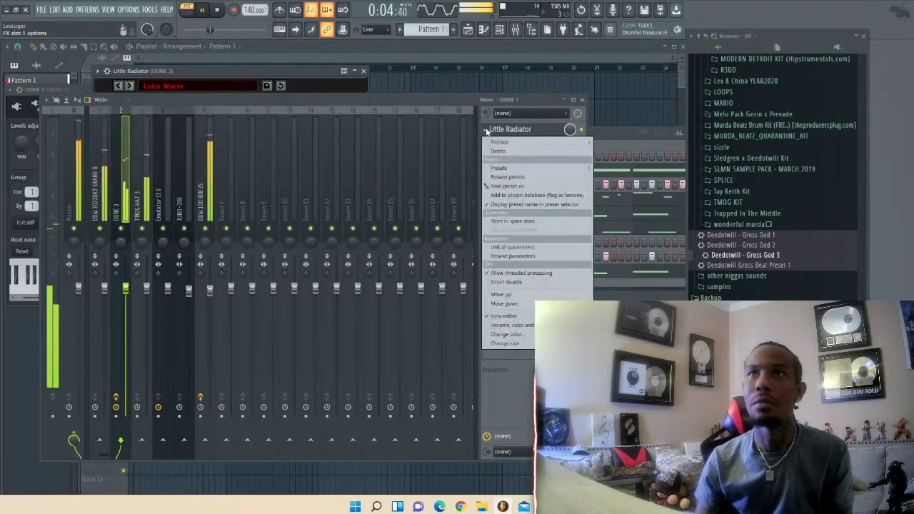
mouse_move(491, 144)
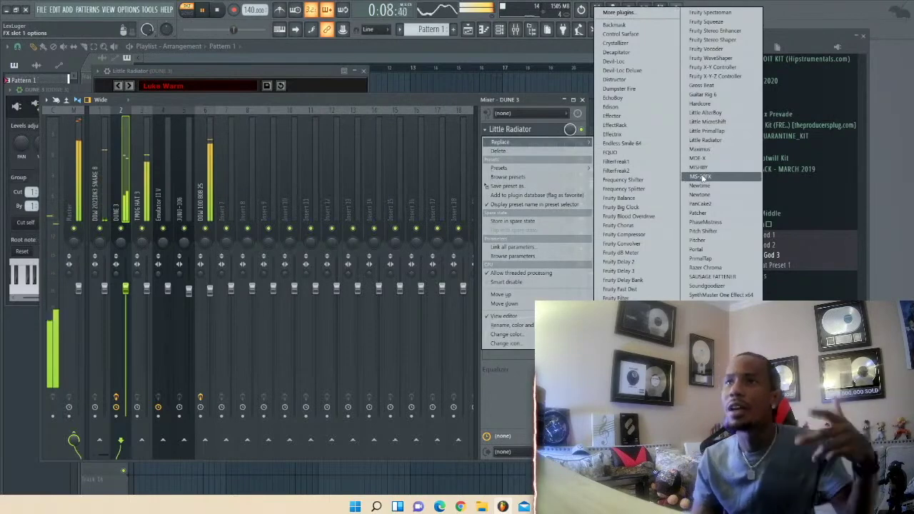
click(714, 250)
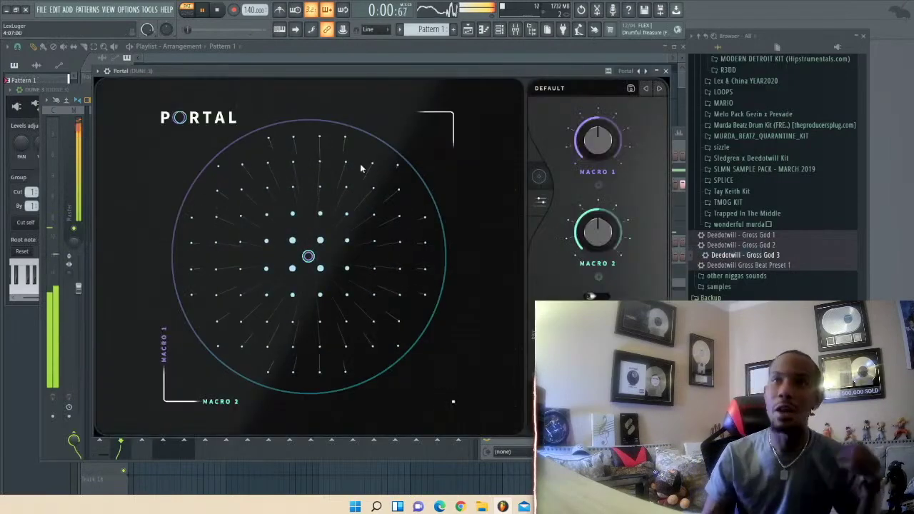
- Browse Portal's Rhythmic and Sound Design presets, audition Crushy and load Spun Out Echo
click(591, 85)
scroll(197, 307, down, 10)
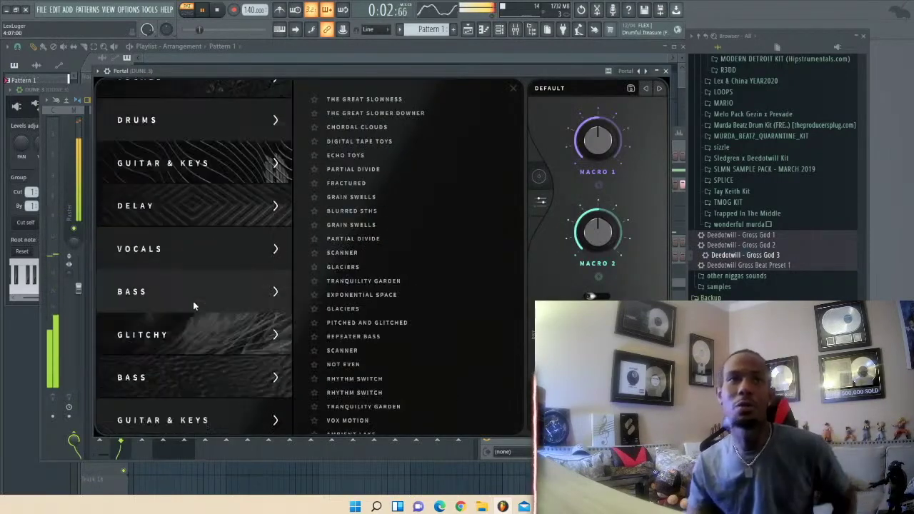
click(179, 254)
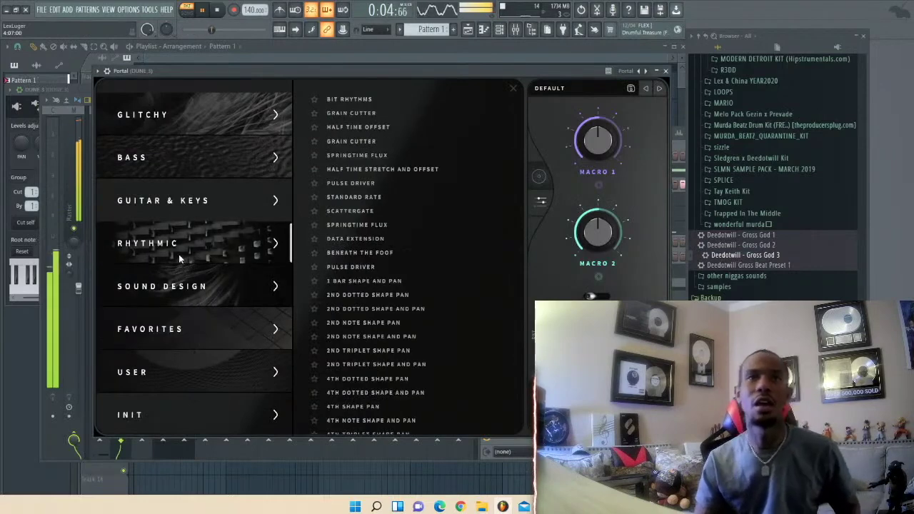
click(174, 293)
click(346, 282)
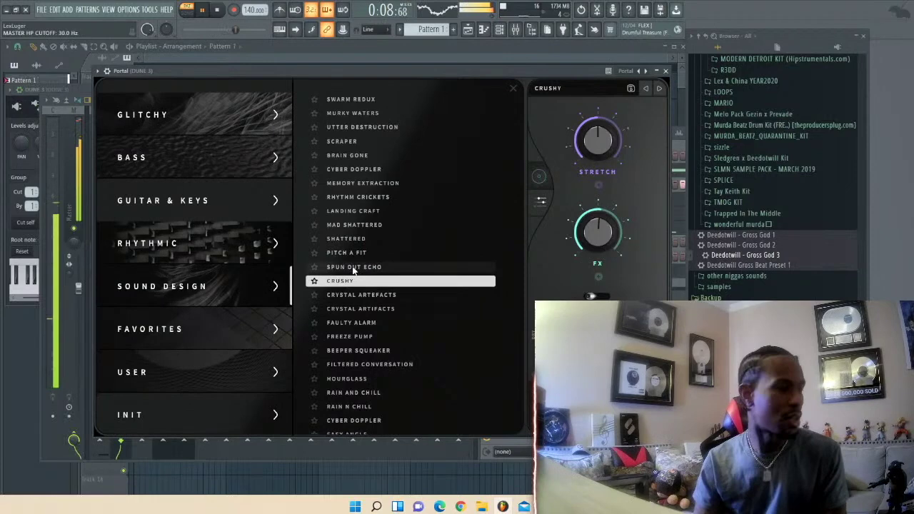
double_click(353, 268)
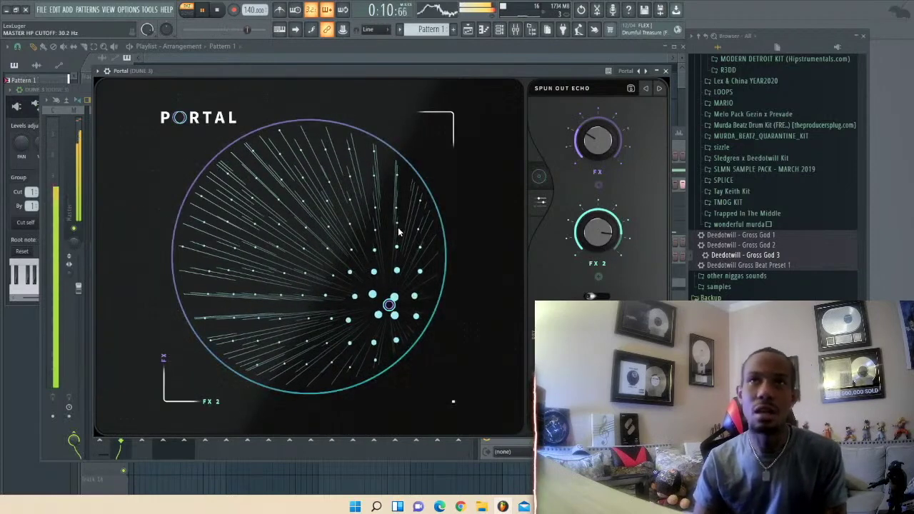
- Audition Portal's preceding Sound Design presets in reverse order, from Pitch a Fit through Landing Craft and Cyber Doppler to Scraper
click(645, 89)
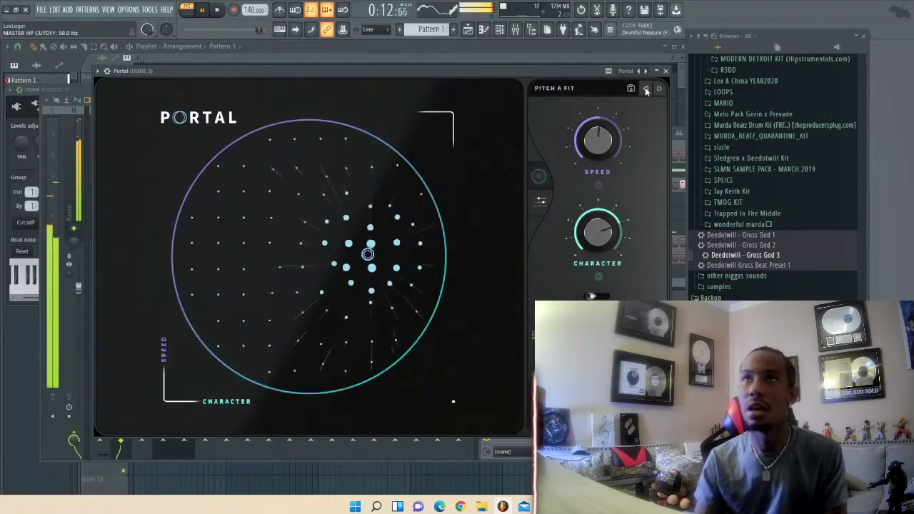
click(646, 90)
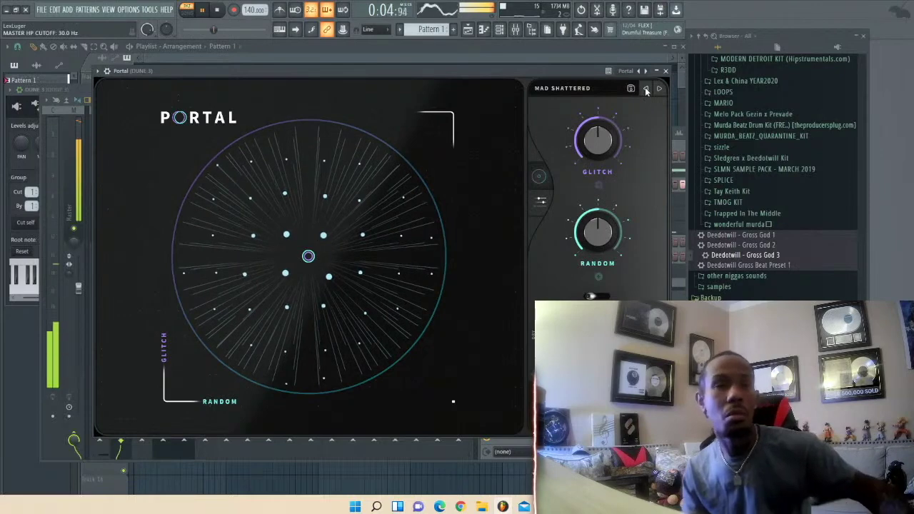
click(645, 90)
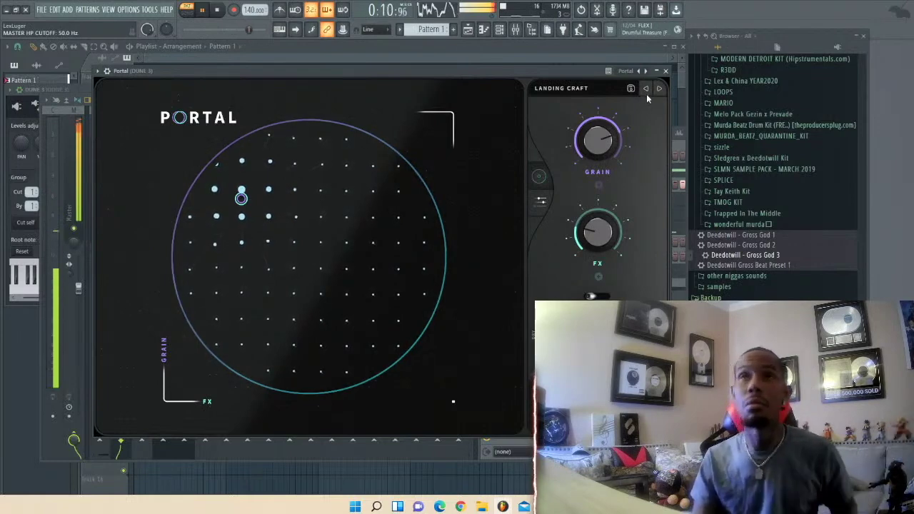
click(647, 90)
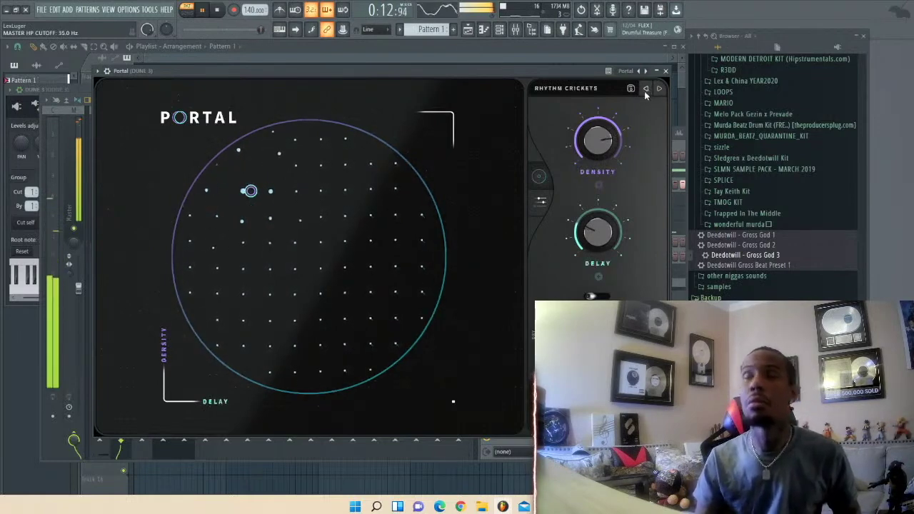
click(645, 89)
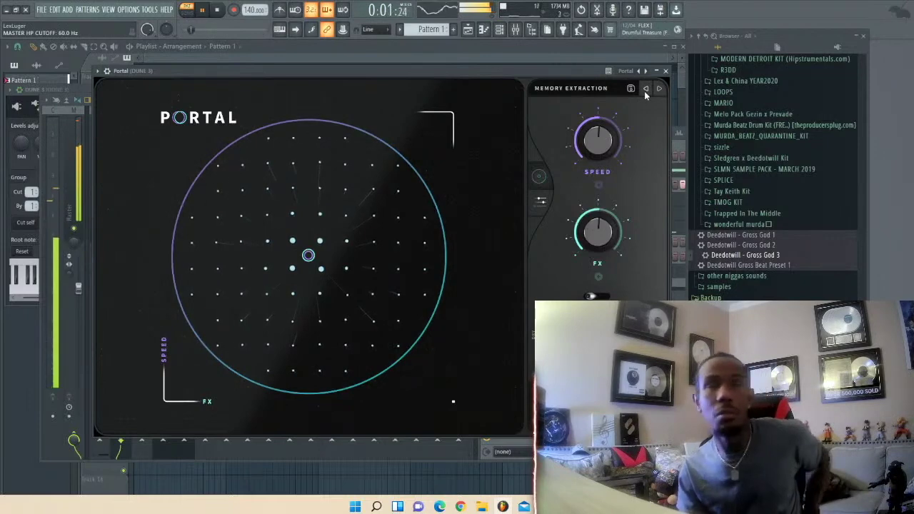
click(644, 89)
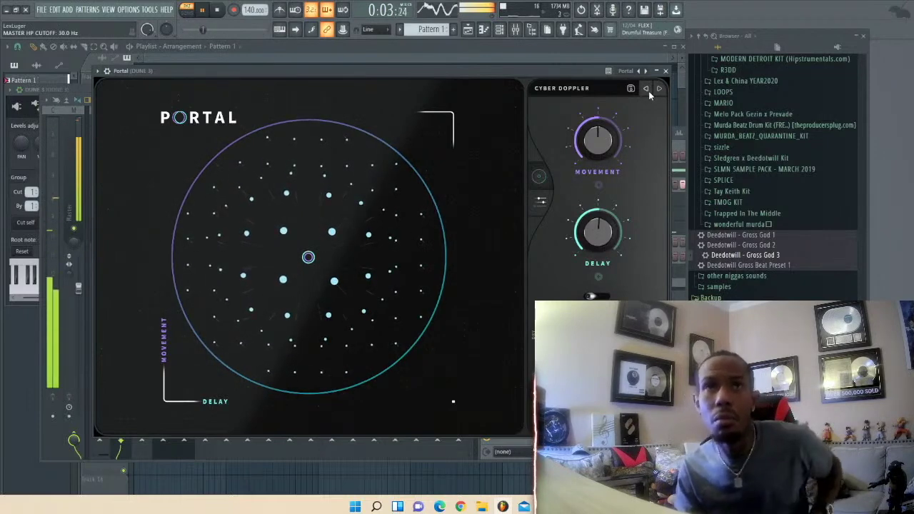
click(648, 90)
click(648, 91)
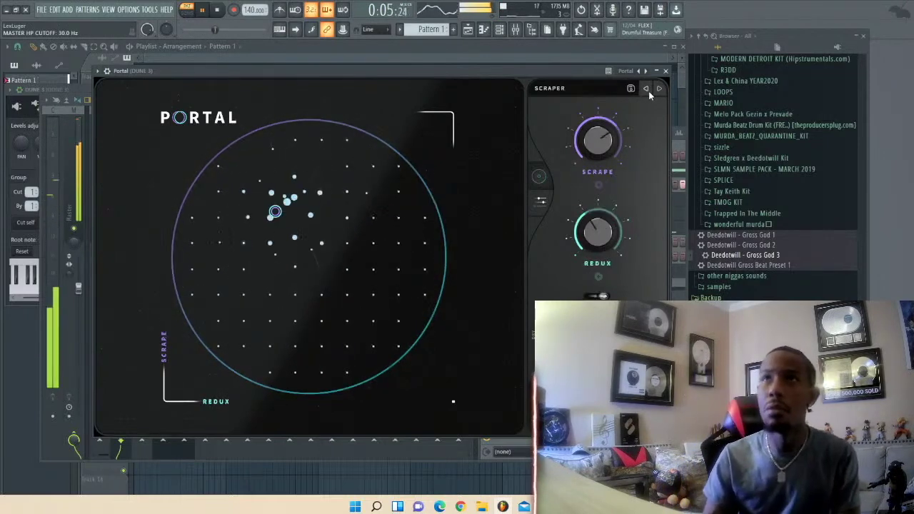
- Audition Portal's Landing Craft and Murky Waters presets and load the Hourglass preset
click(574, 89)
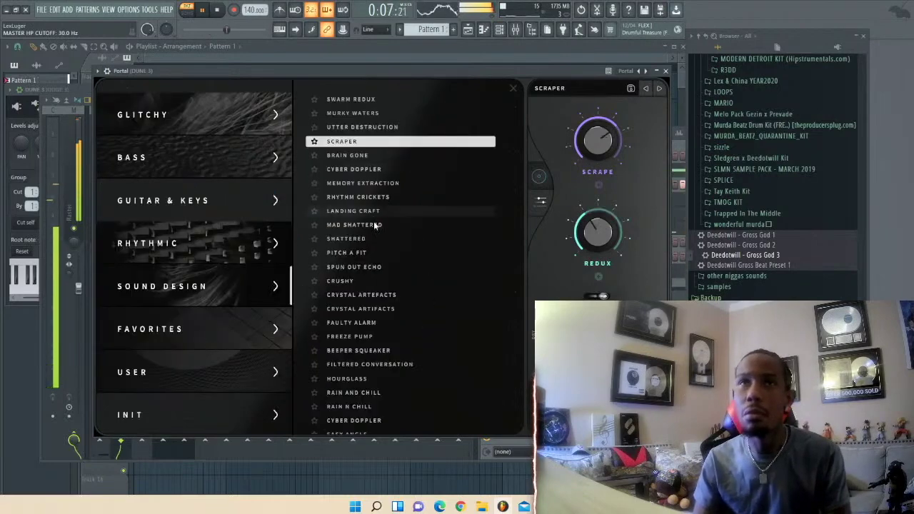
click(334, 217)
click(568, 89)
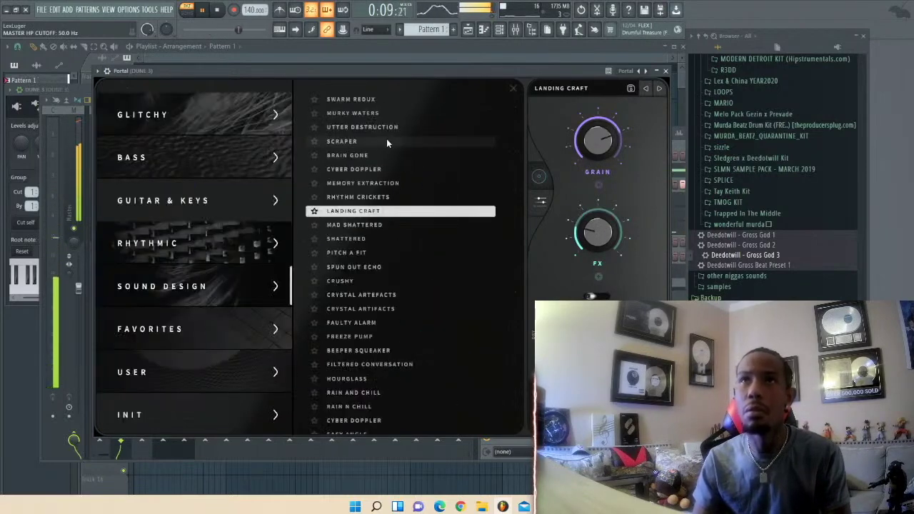
click(350, 114)
click(564, 88)
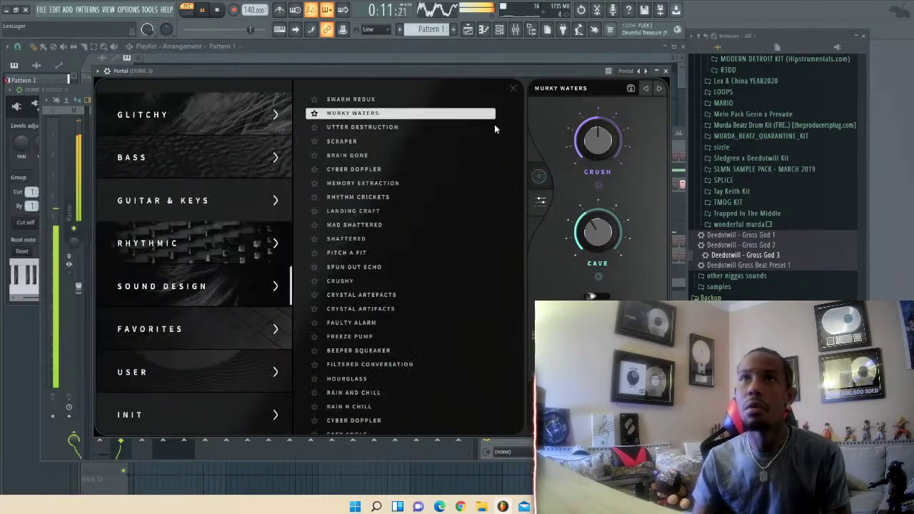
click(348, 378)
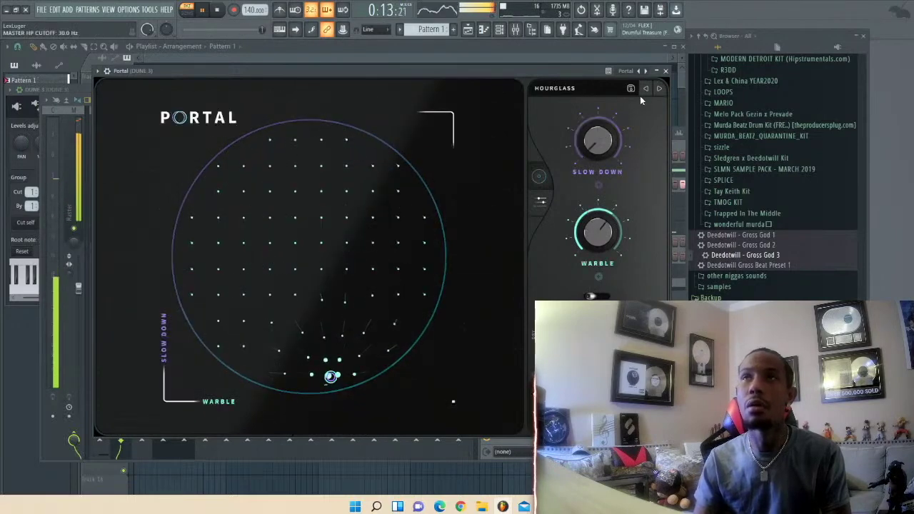
- Audition Portal's presets after Hourglass, going through Rain and Chill, Easy Angle, Irregular, Surface Smudge and Time Traveler to Pitch Pivot
click(659, 90)
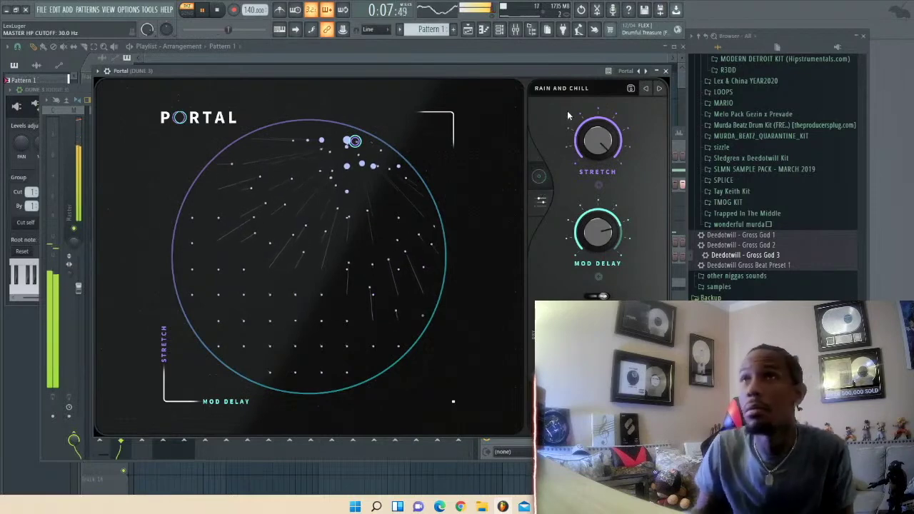
click(661, 90)
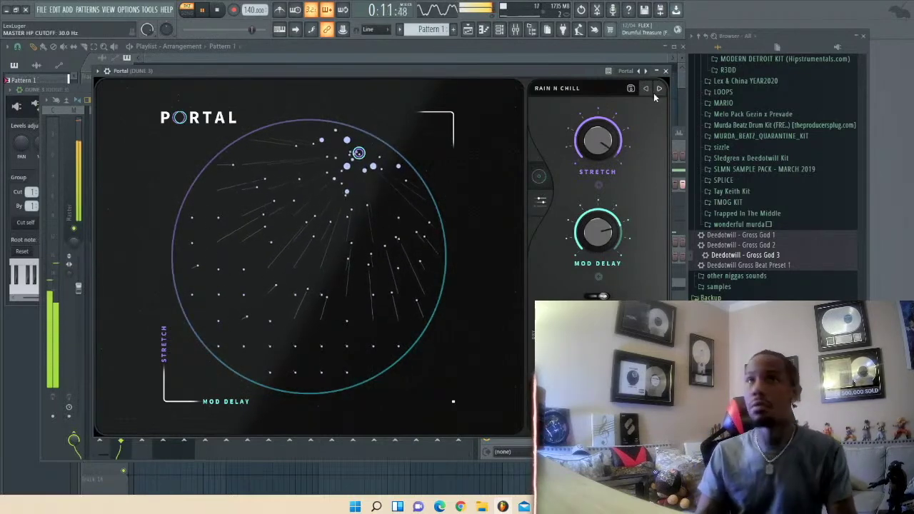
click(661, 88)
click(661, 88)
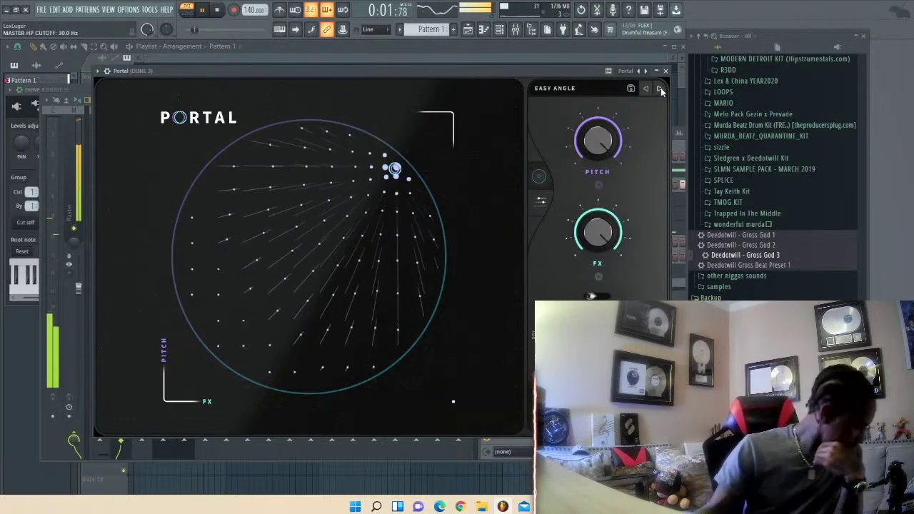
click(661, 87)
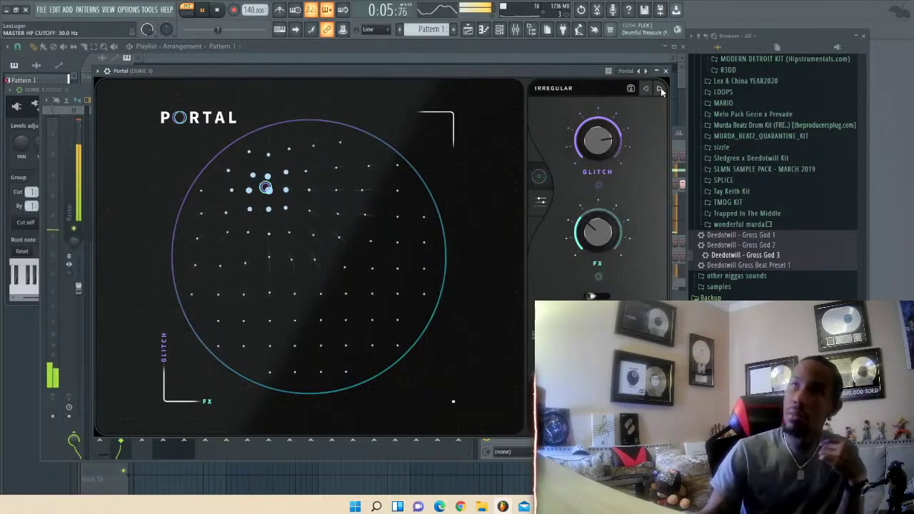
click(660, 88)
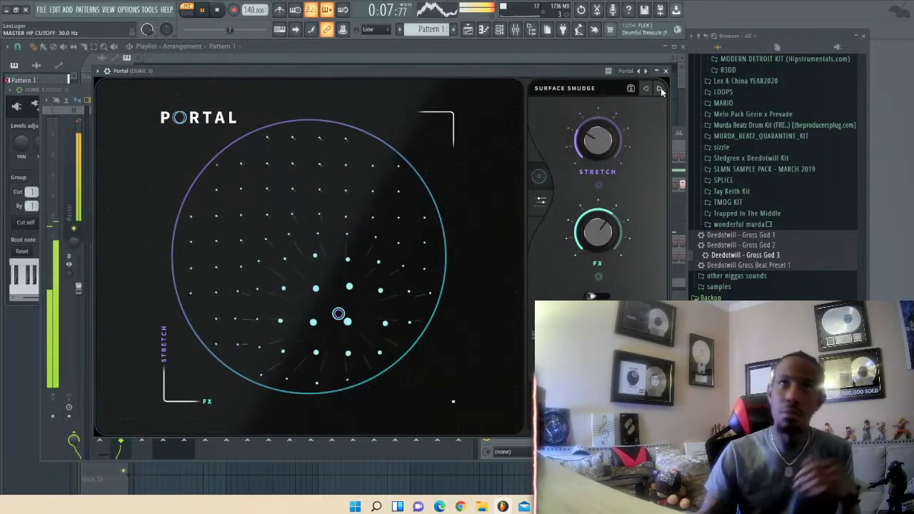
click(660, 88)
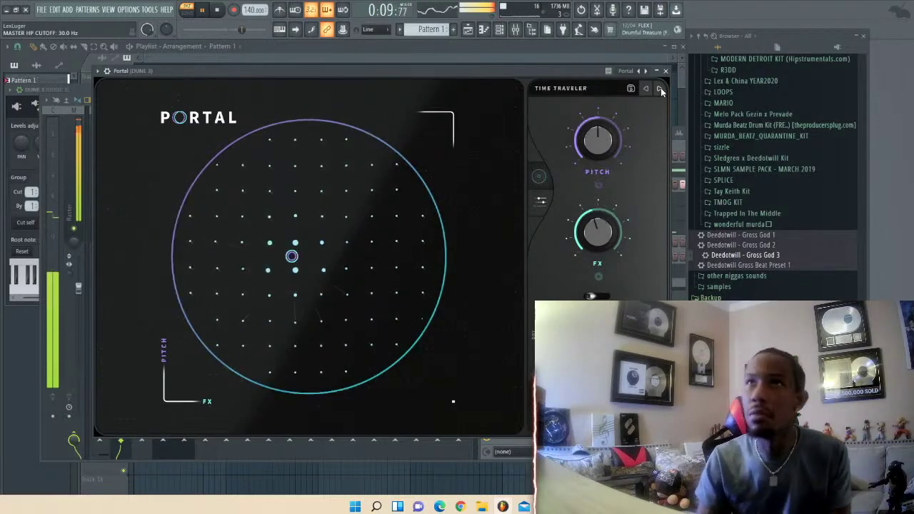
click(660, 88)
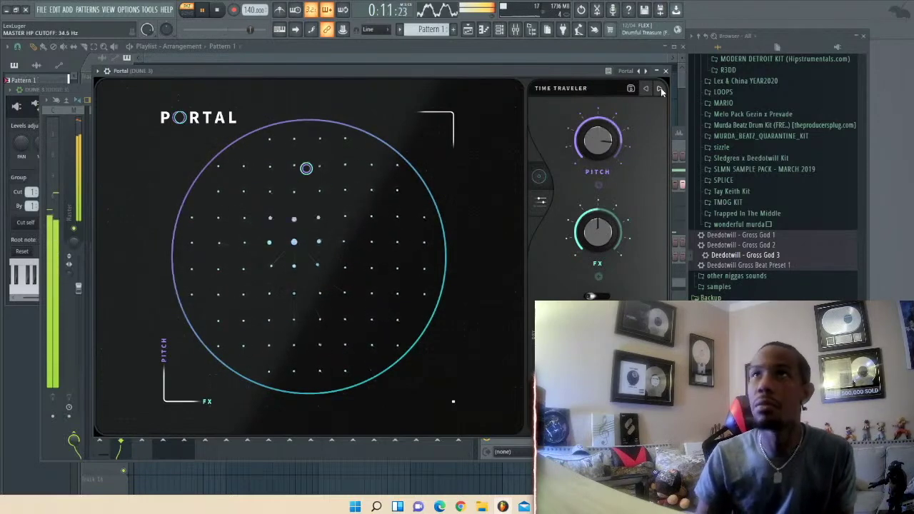
- Load Portal's Rhythmic preset Springtime Flux and audition the following ones, Data Extension, Beneath the Foof and Pulse Driver
click(552, 89)
click(201, 255)
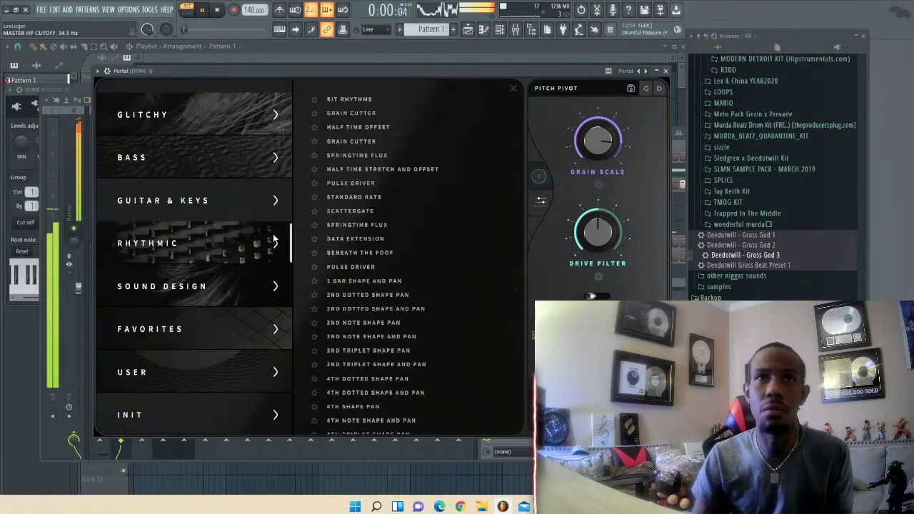
click(378, 226)
click(658, 88)
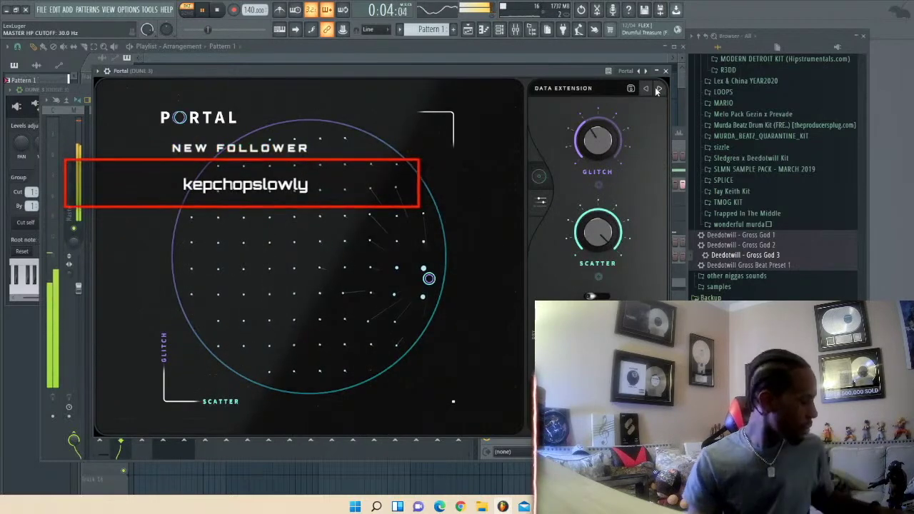
click(646, 93)
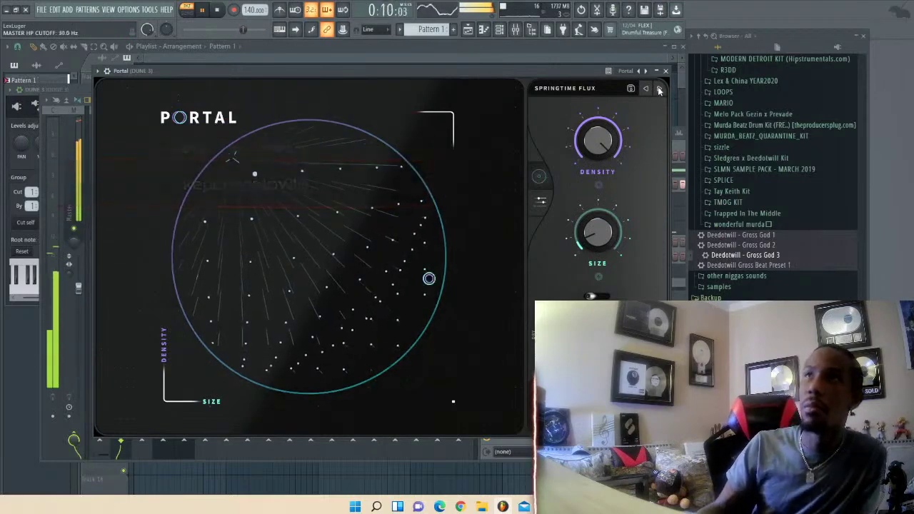
click(659, 88)
click(659, 89)
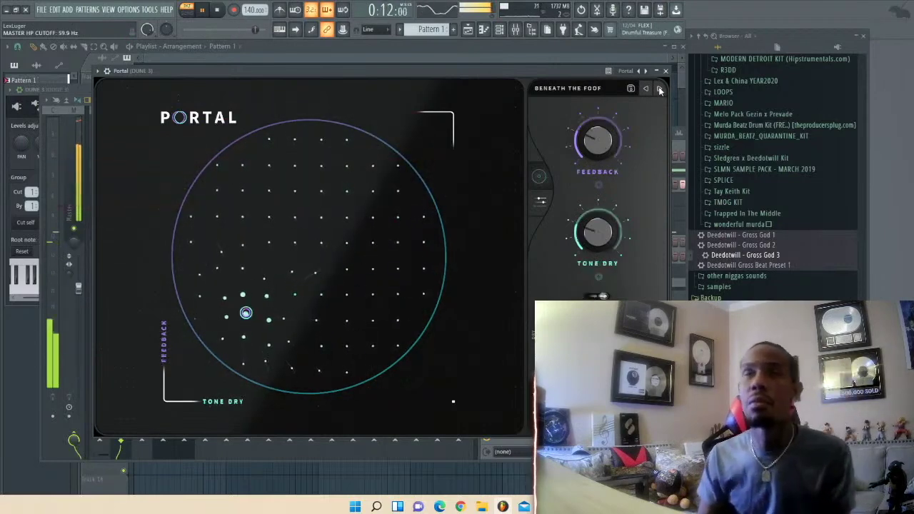
click(659, 88)
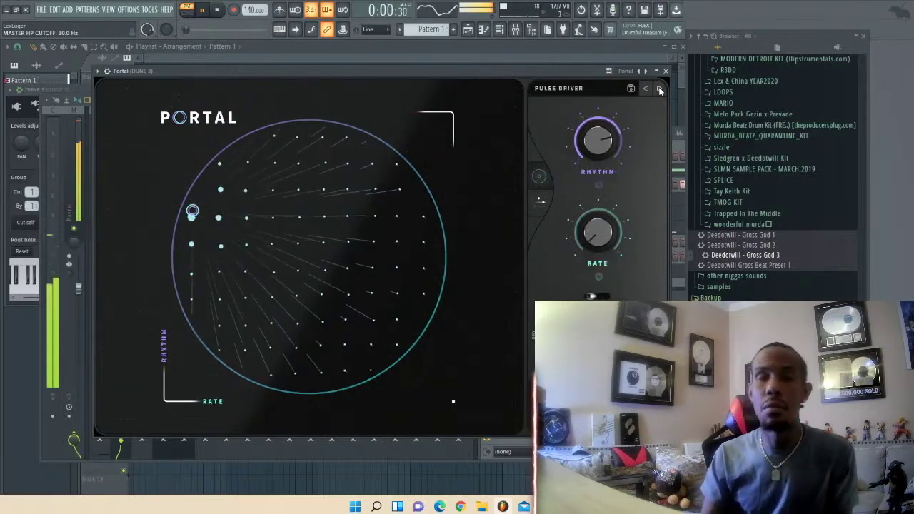
- Audition Portal's Shape and Pan presets from 1 Bar Shape and Pan through 2nd Note Shape Pan to 4th Dotted Shape Pan
click(659, 89)
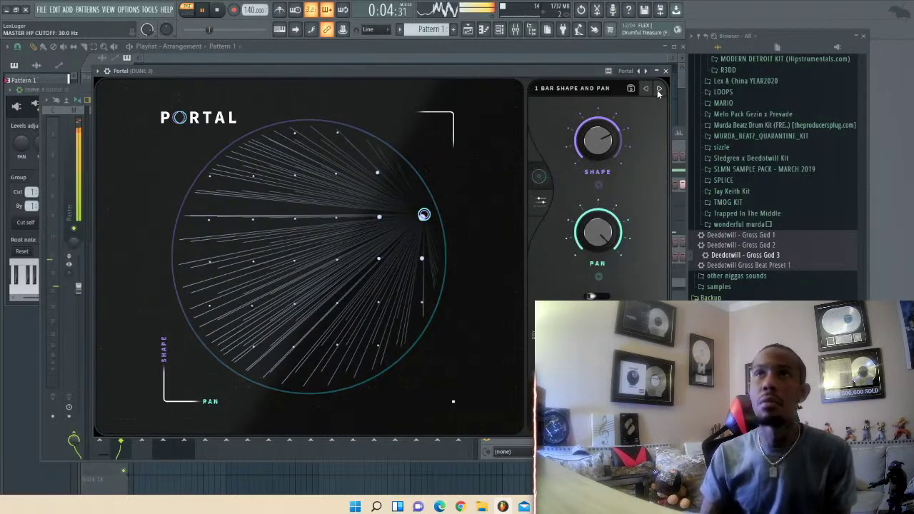
click(659, 88)
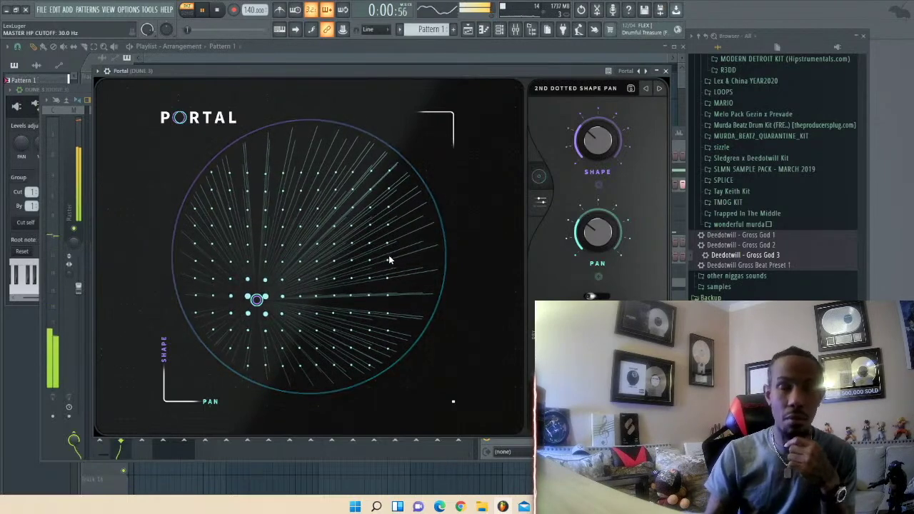
click(657, 88)
click(657, 90)
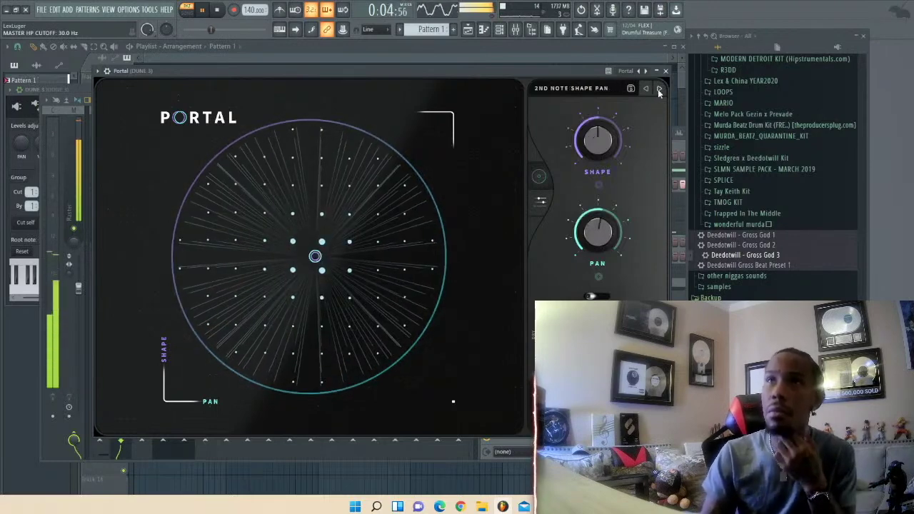
click(657, 90)
click(658, 90)
- Load Portal's Ratio Chasers preset from Guitar & Keys, reduce Size and set Tweak to 64%
click(575, 88)
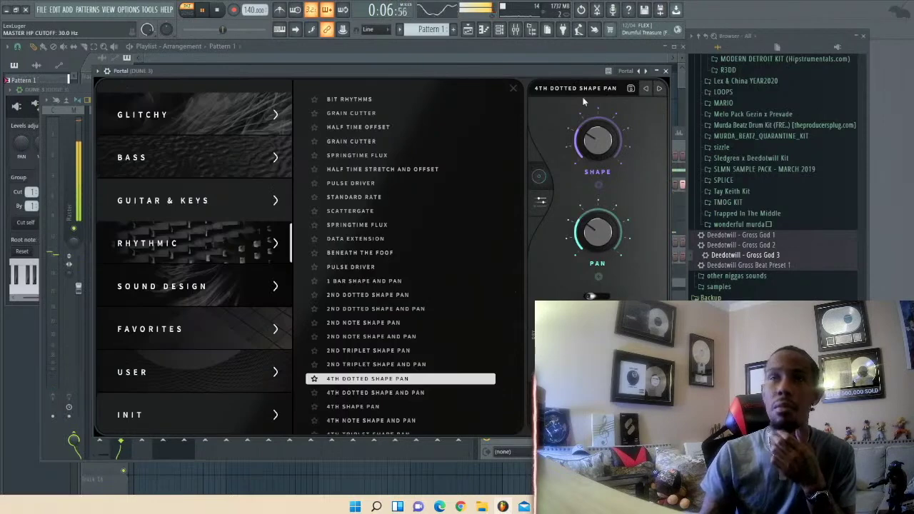
click(208, 202)
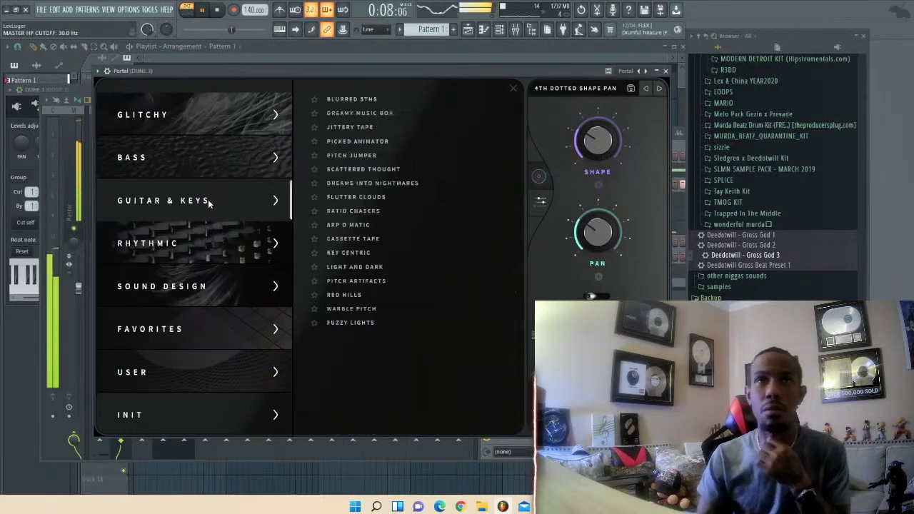
double_click(332, 211)
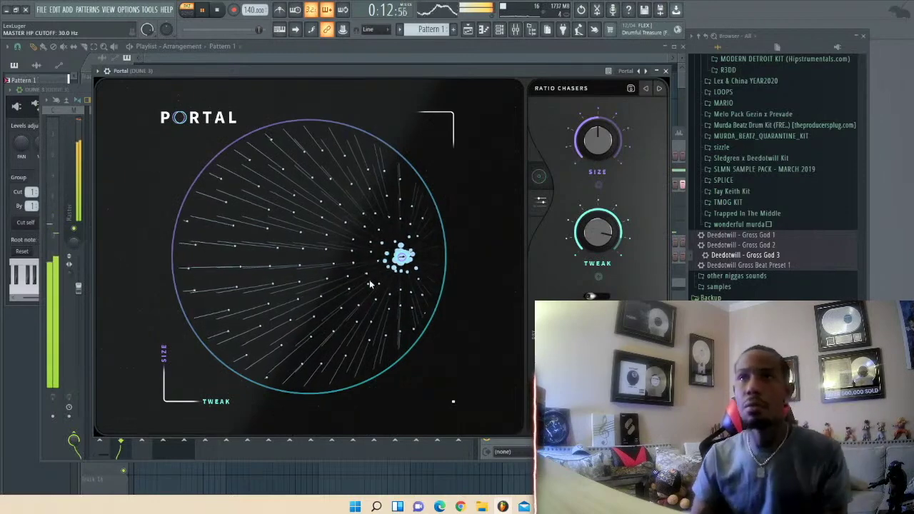
drag(402, 257, 426, 247)
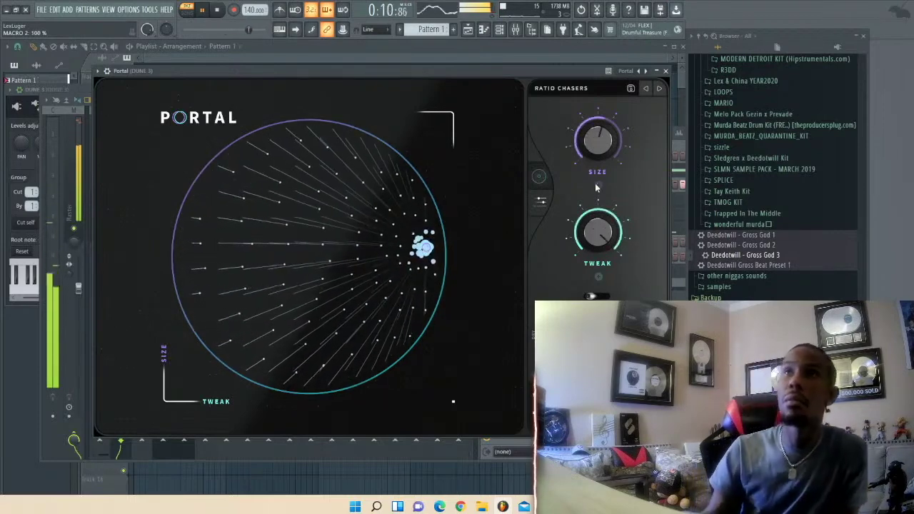
drag(589, 147, 588, 162)
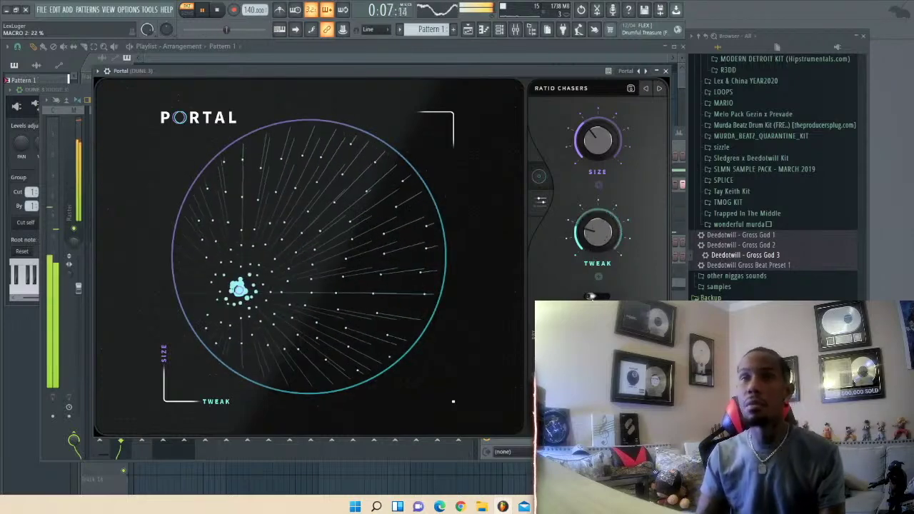
drag(593, 289, 589, 265)
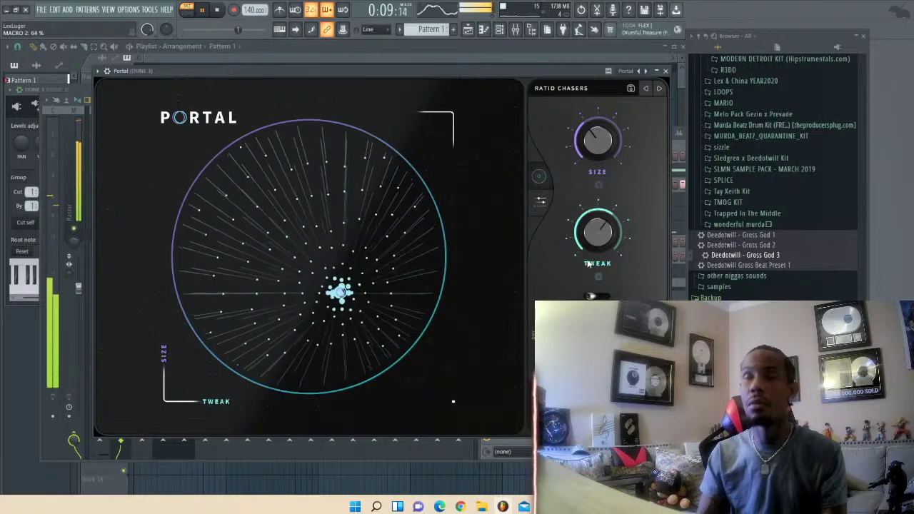
- Load Portal's Arp O Matic preset, lower its Pitch macro and bring the mixer back into view
click(658, 89)
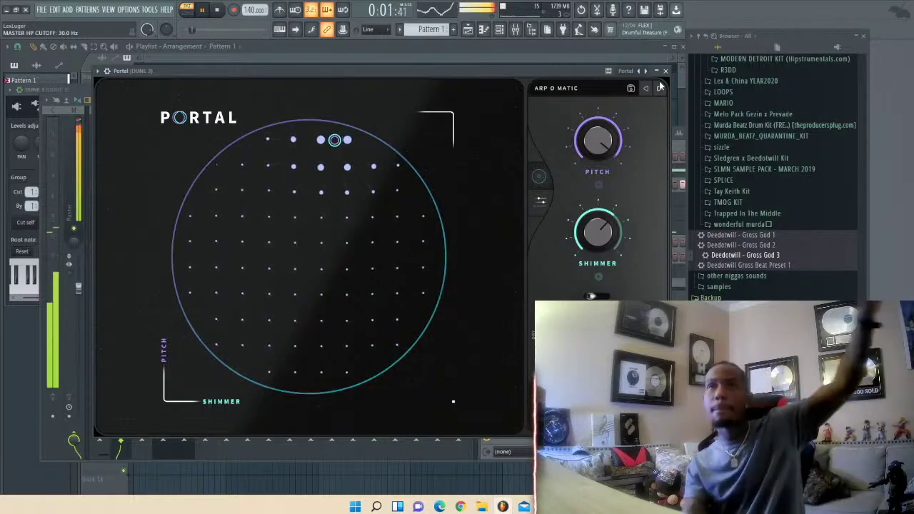
drag(561, 73, 516, 133)
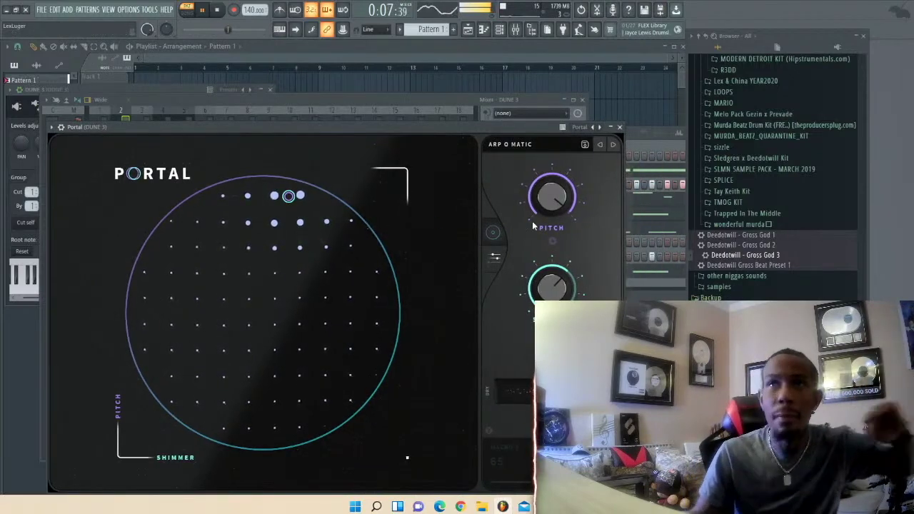
drag(559, 208, 551, 270)
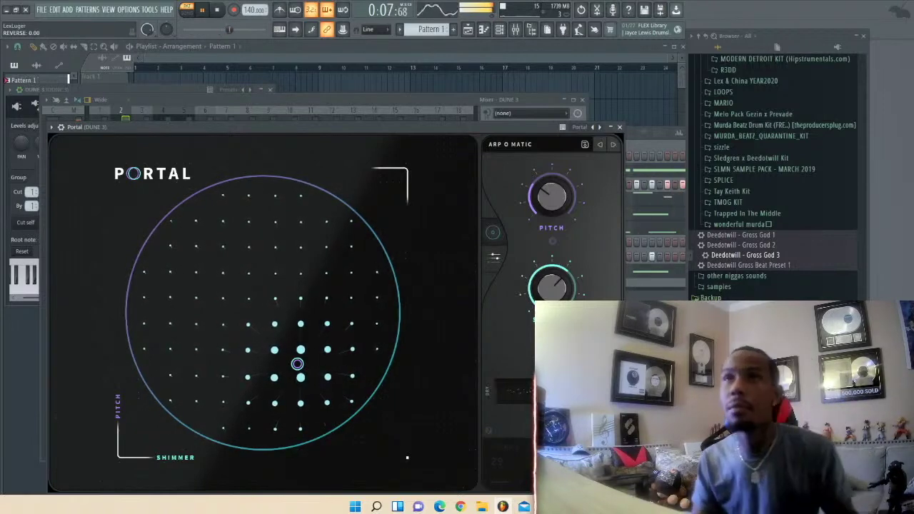
click(447, 99)
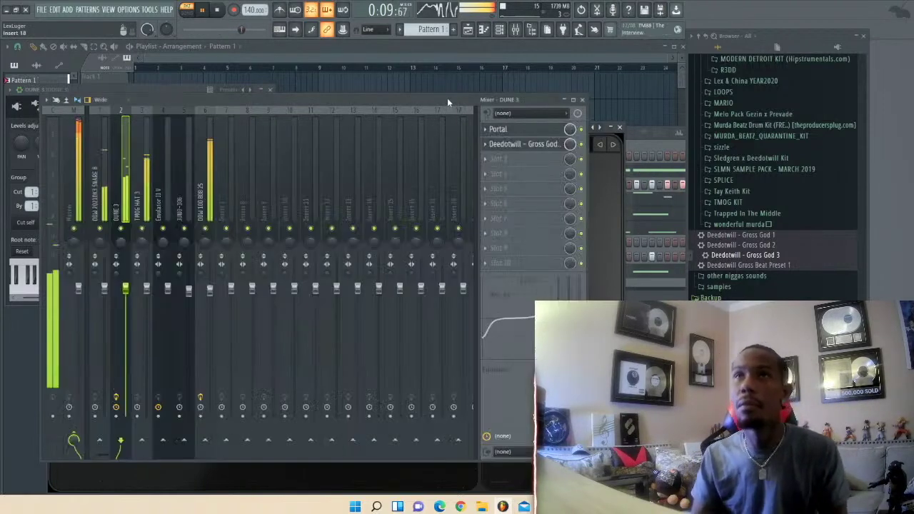
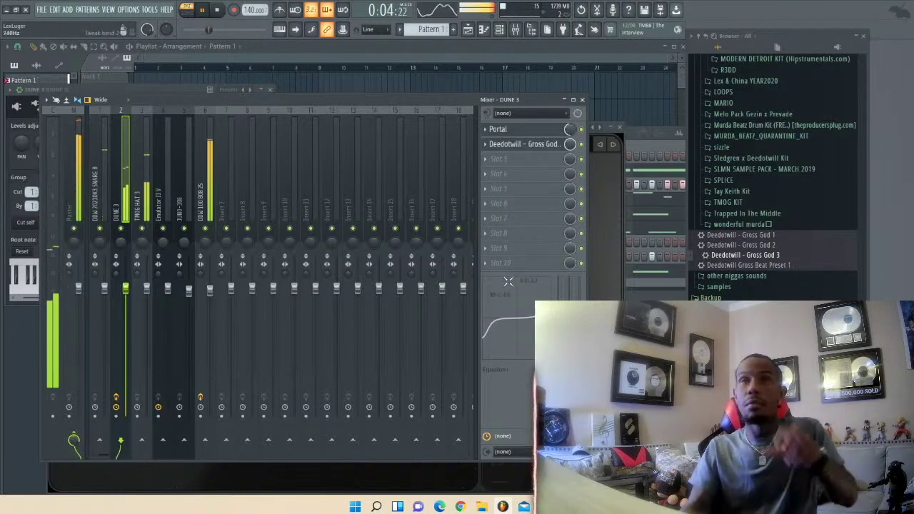
- Add a miniKORG synth as a new channel in the channel rack
key(F6)
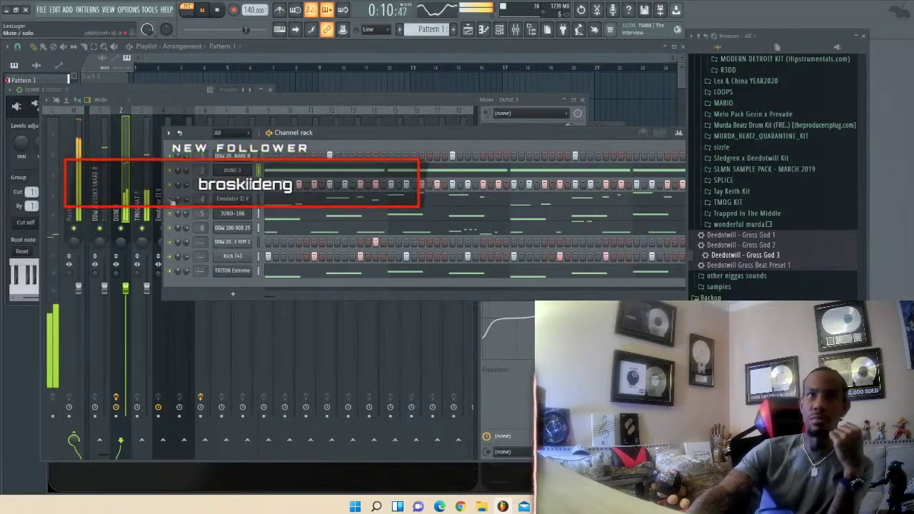
click(234, 294)
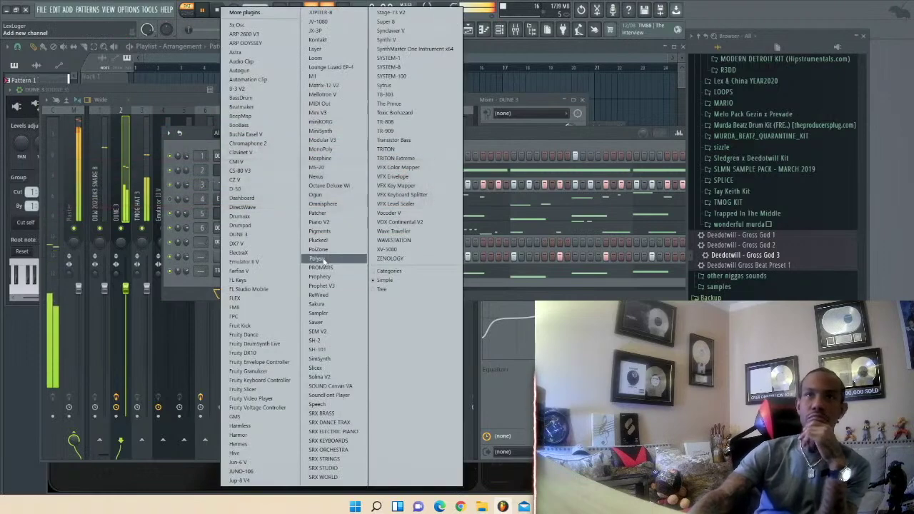
click(350, 123)
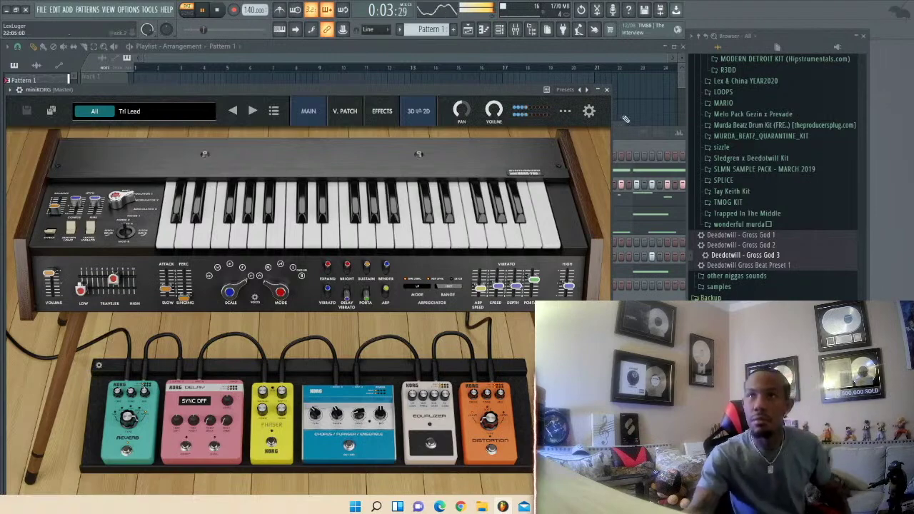
- Open the miniKORG piano roll and draw an A5 note 12 steps long at the start of bar 1
key(F6)
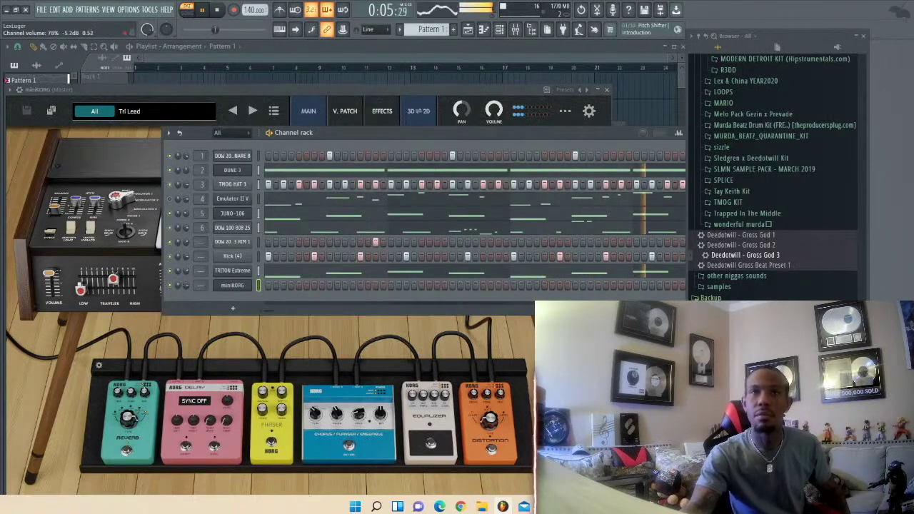
right_click(252, 282)
click(279, 289)
key(space)
click(194, 254)
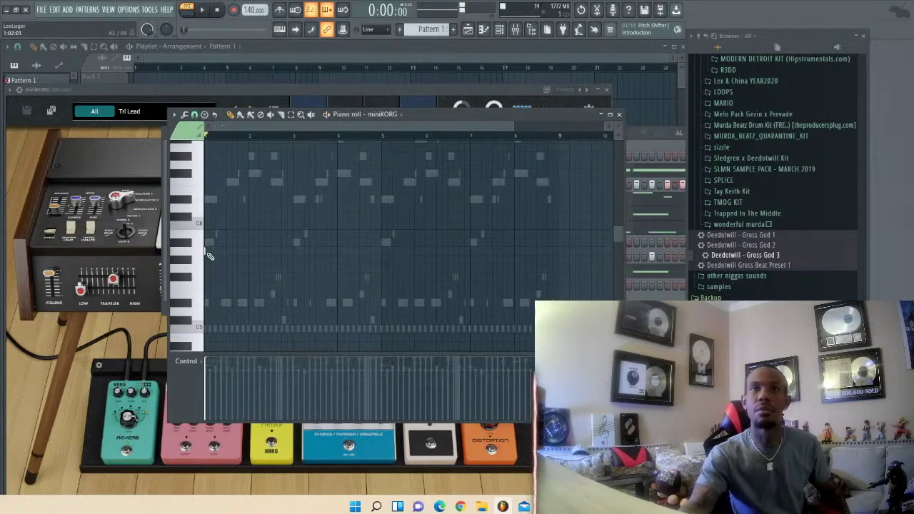
mouse_move(224, 252)
mouse_down()
mouse_move(241, 251)
mouse_move(230, 250)
mouse_up()
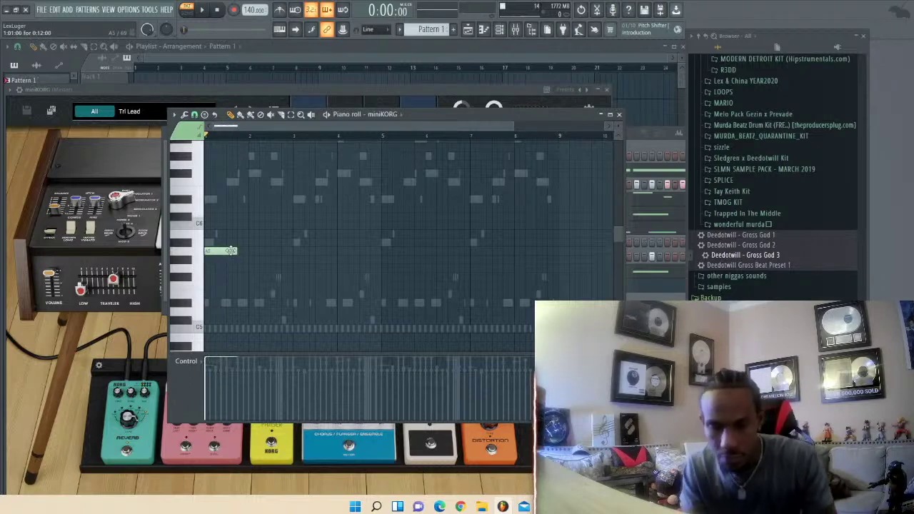
- Place a 12-step G5 note at the start of bar 2 and a 12-step F#5 note at step 13 of bar 1
key(space)
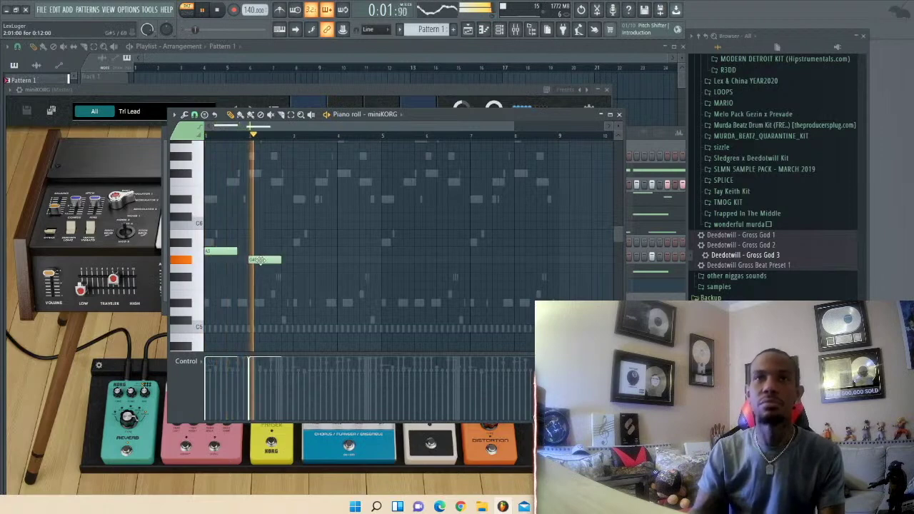
drag(260, 260, 262, 267)
key(space)
key(space)
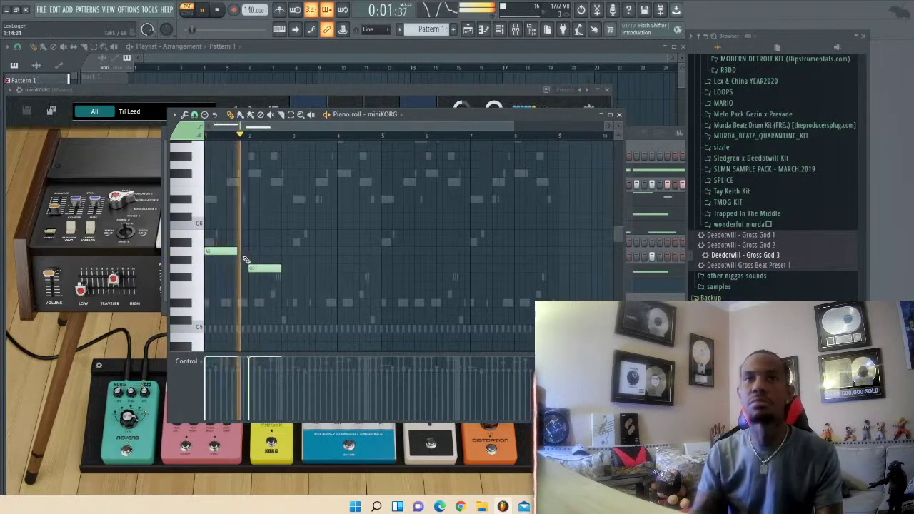
click(238, 277)
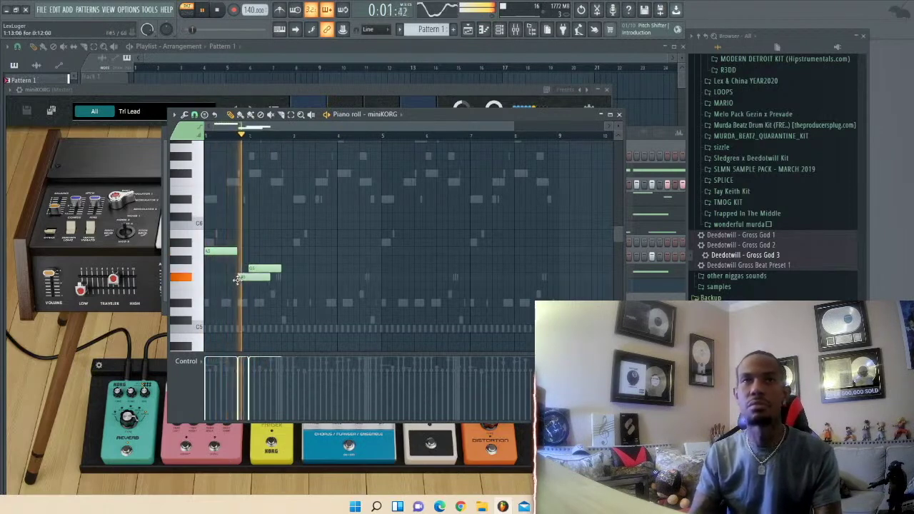
- Lower the F#5 note to F5 and shorten it to 6 steps, and add a 6-step E5 note at step 11 of bar 2
drag(267, 288, 250, 298)
key(space)
key(space)
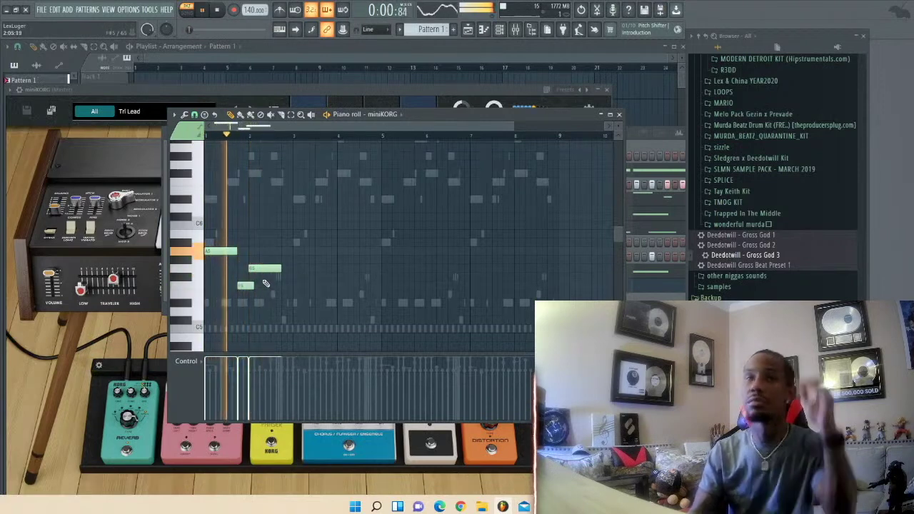
click(285, 285)
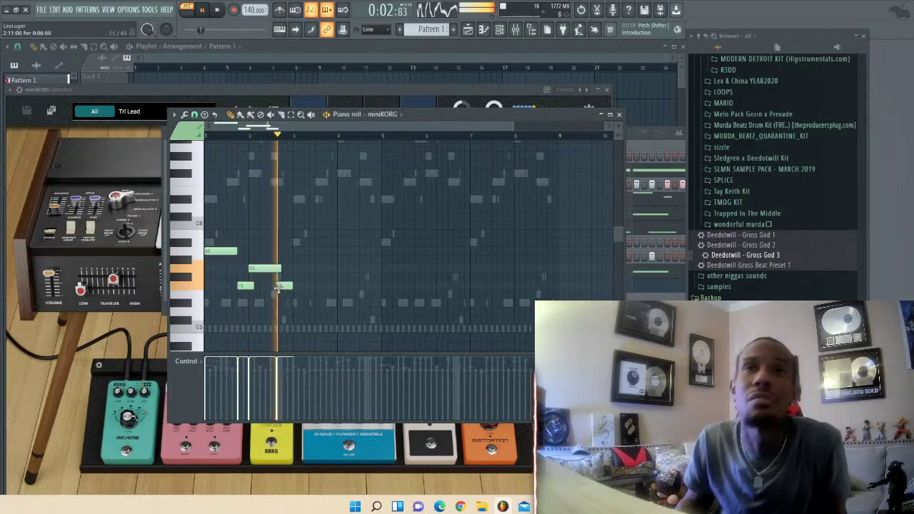
key(space)
drag(285, 289, 285, 295)
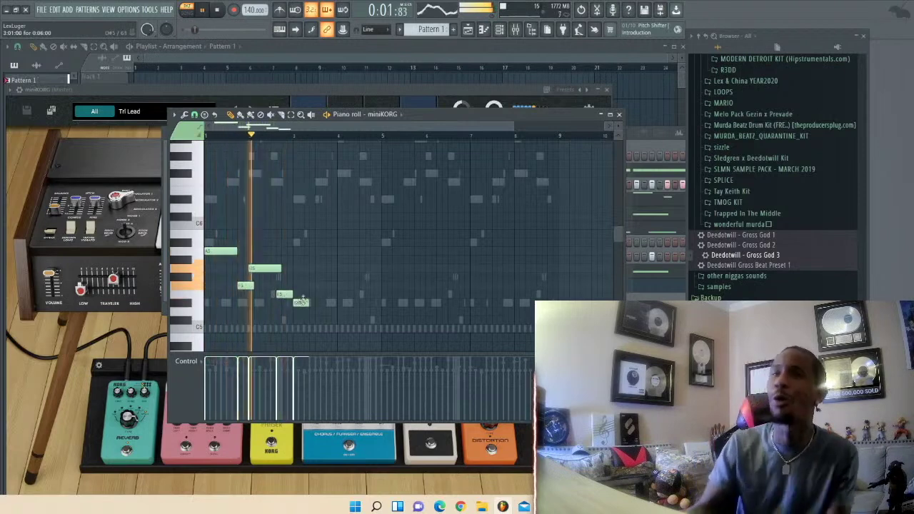
- Place a 14-step D5 note at the start of bar 3 and slightly lower the velocities of the melody notes
click(307, 303)
drag(310, 306, 298, 312)
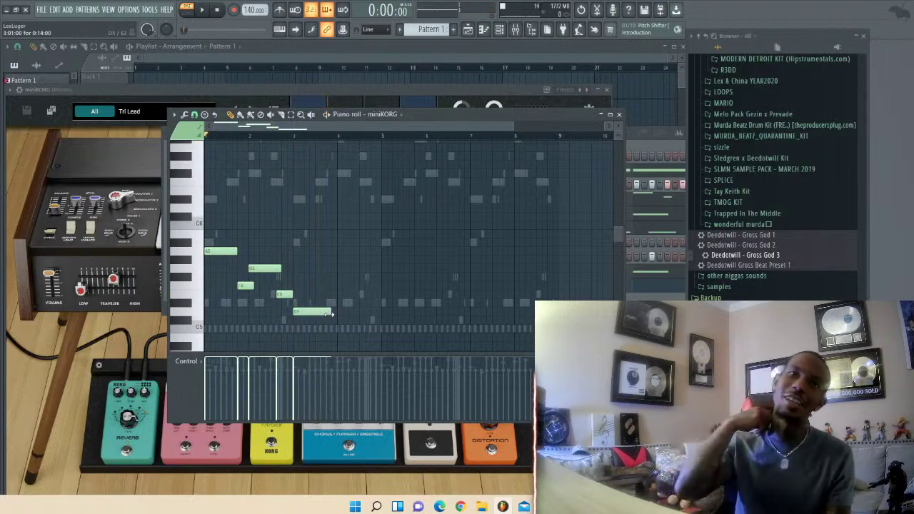
key(space)
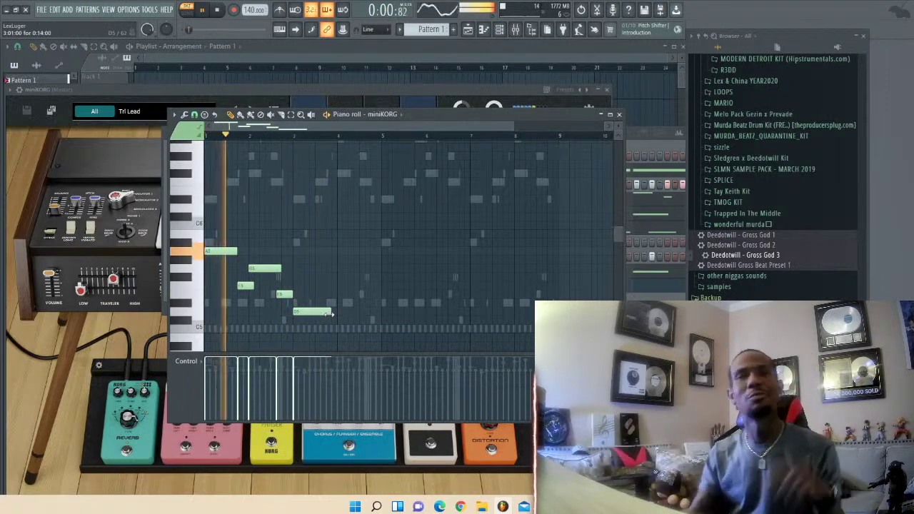
drag(208, 369, 295, 369)
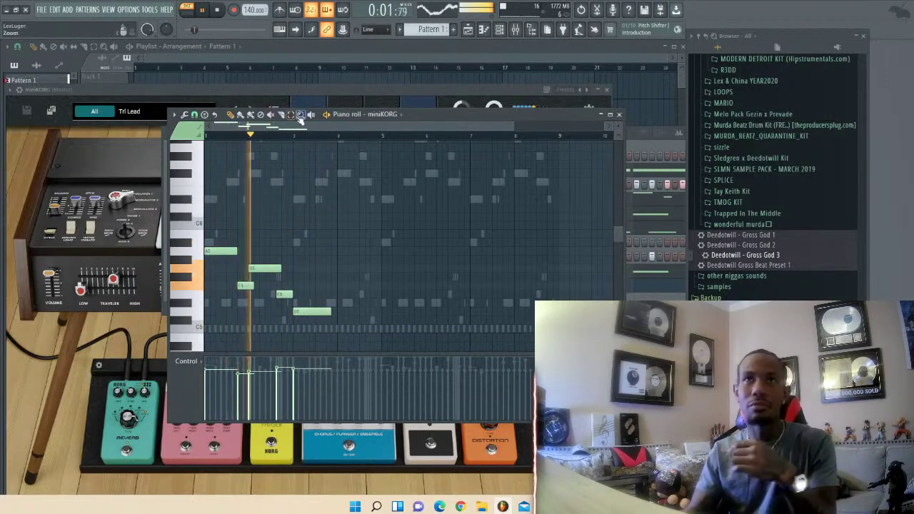
- Duplicate bars 1–2 into bars 3–4 and shorten the copied A5 to a 4-step note at step 5 of bar 3
drag(294, 135, 204, 135)
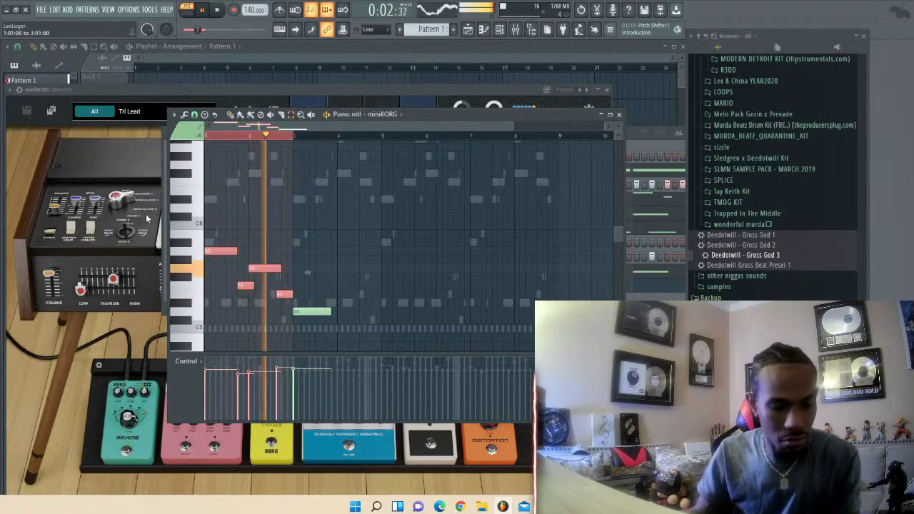
key(ctrl+b)
click(280, 144)
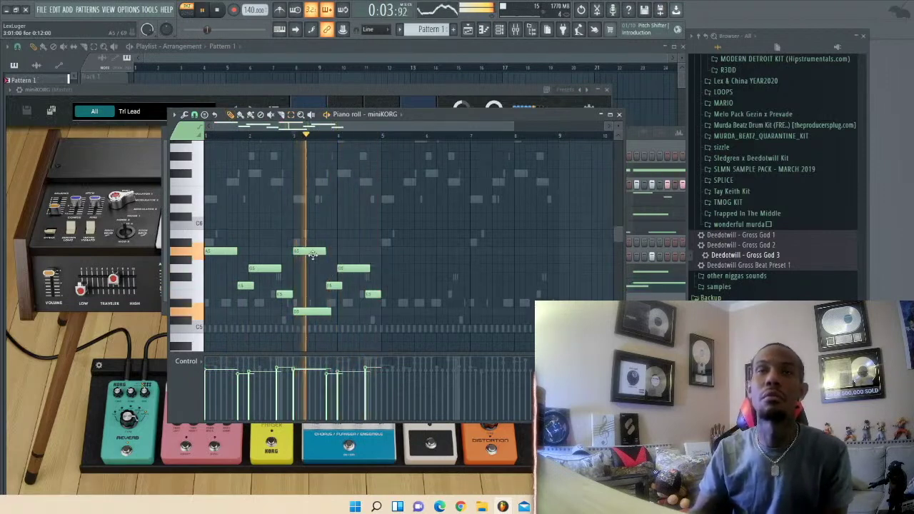
mouse_move(312, 255)
mouse_down()
mouse_move(328, 255)
mouse_move(314, 255)
mouse_up()
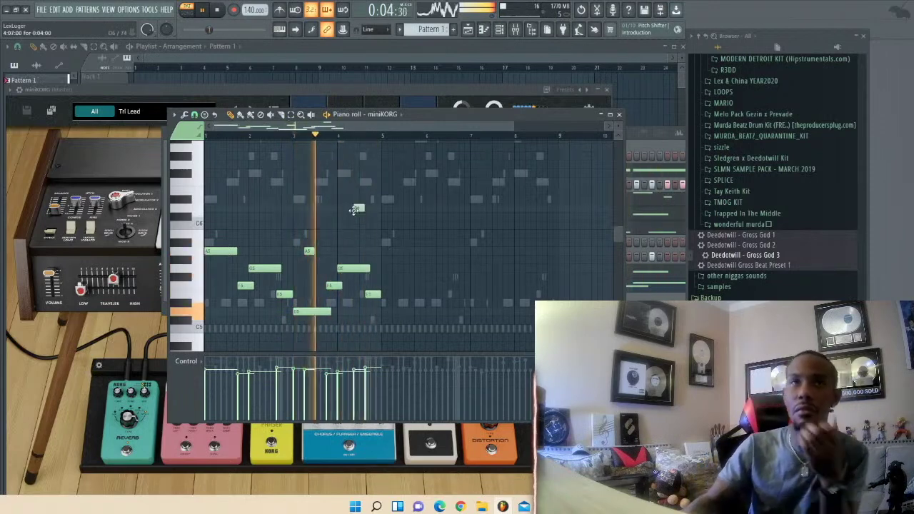
- Move the added 4-step high note to step 5 of bar 4 and lower it from D6 to A#5
drag(354, 207, 349, 207)
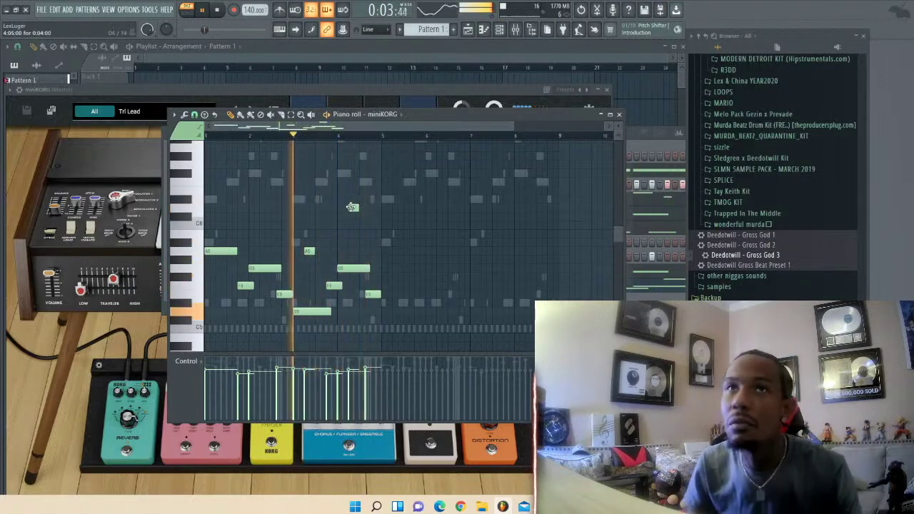
drag(350, 214, 351, 233)
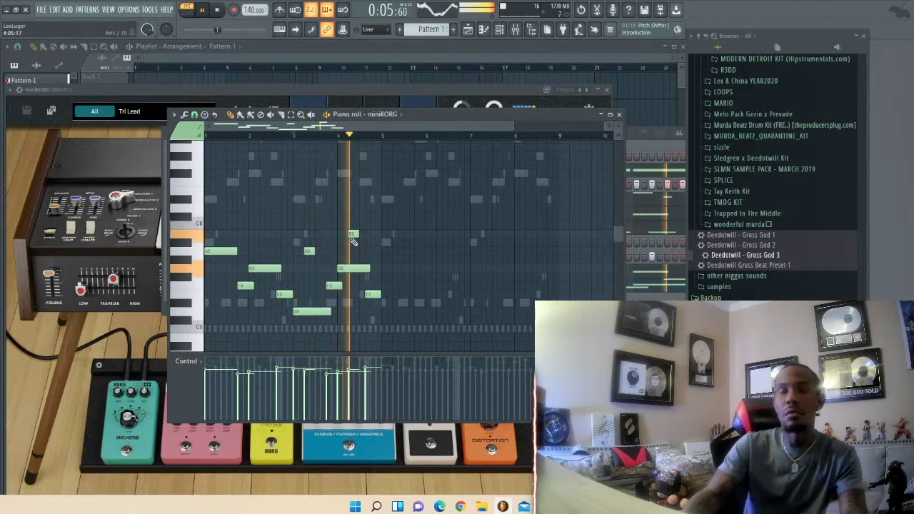
drag(353, 237, 353, 246)
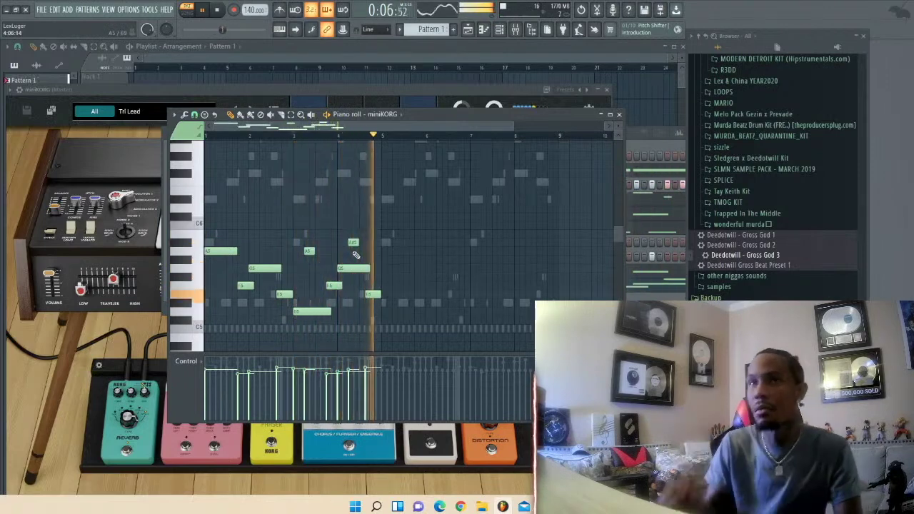
click(288, 135)
- Shorten bar 4's E5 note to 2 steps and continue the descent with 2-step D5 and C5 notes at steps 13 and 15
drag(379, 294, 368, 295)
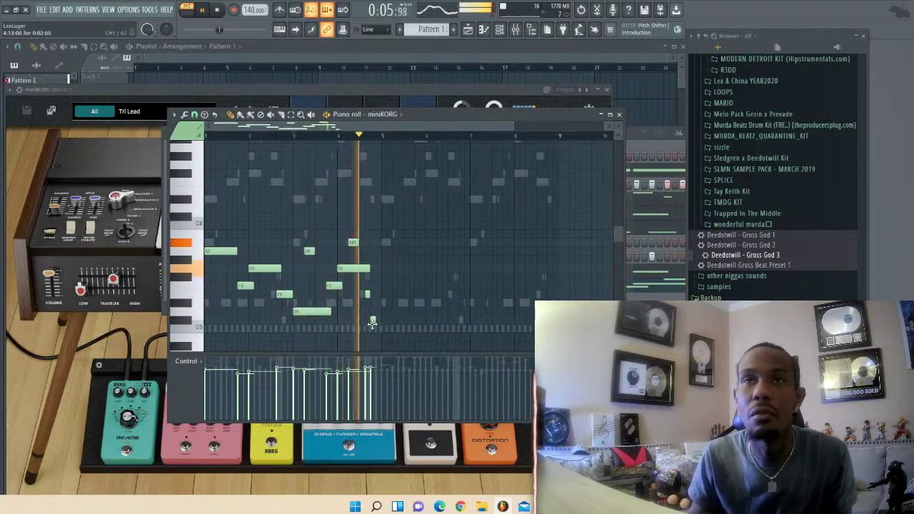
click(372, 320)
drag(373, 321, 369, 312)
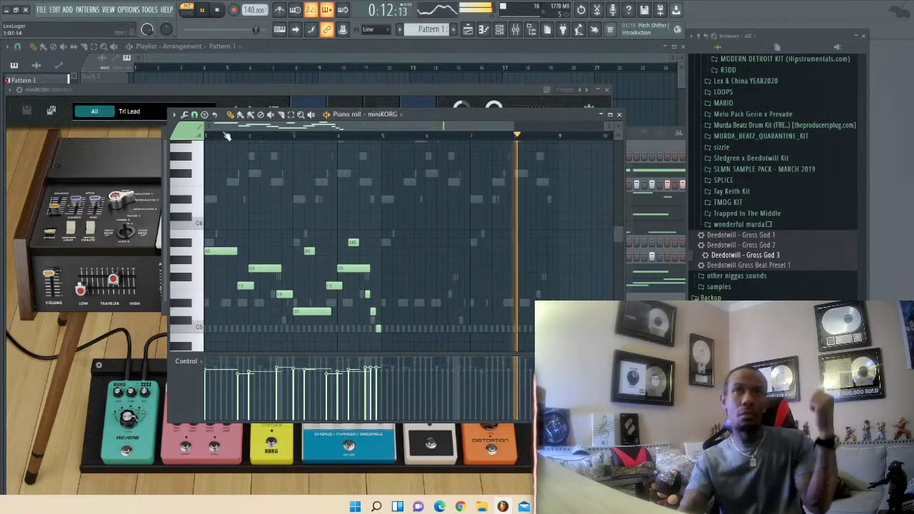
click(194, 116)
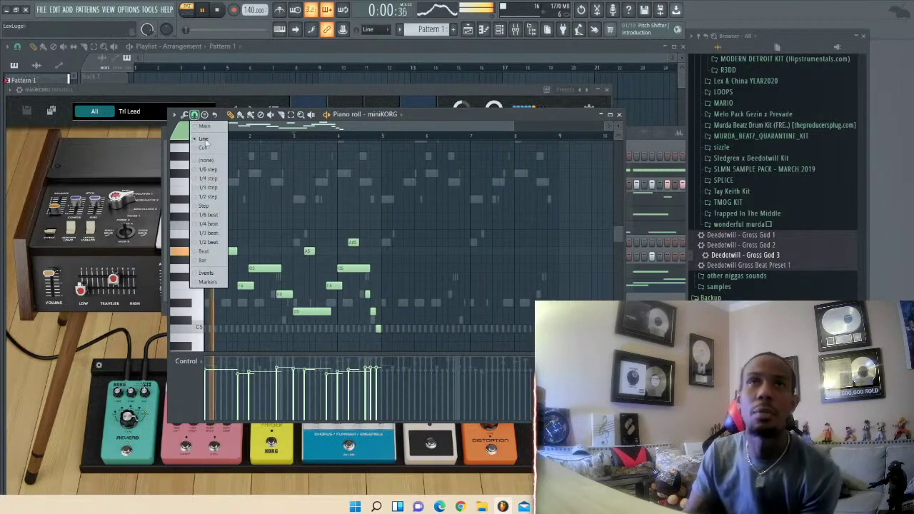
click(212, 198)
click(195, 115)
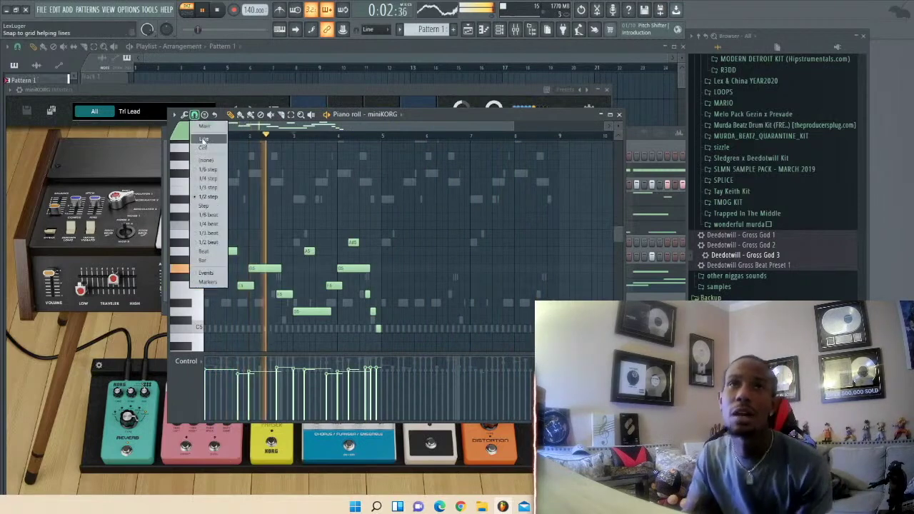
click(204, 139)
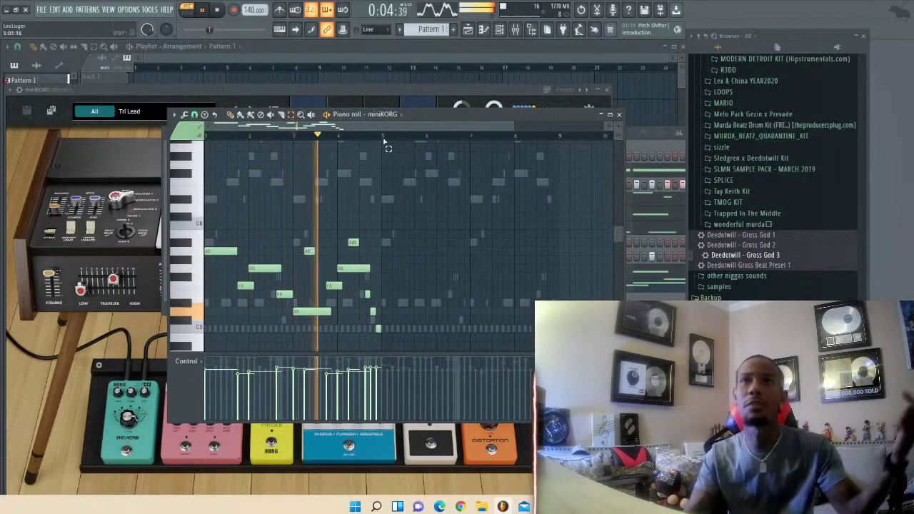
- Duplicate the four-bar miniKORG melody into bars 5–8 and close the piano roll
drag(382, 135, 293, 137)
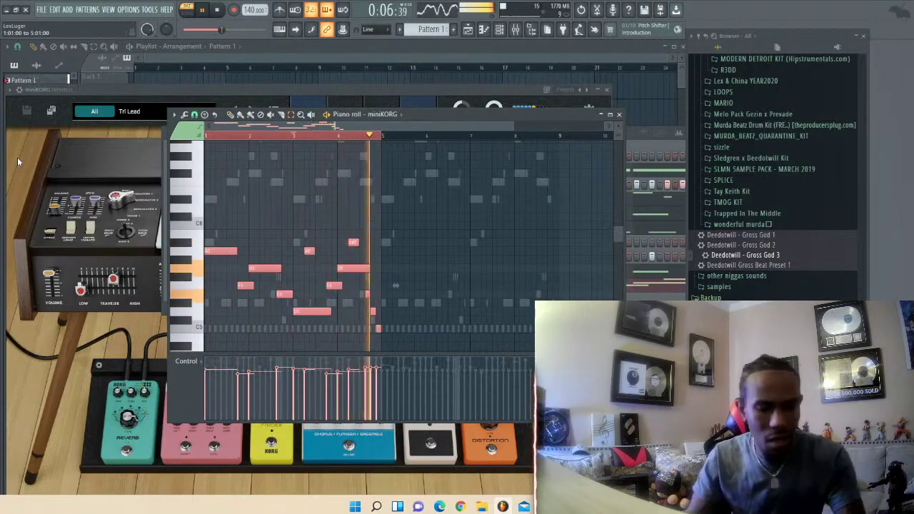
key(ctrl+b)
ctrl+click(467, 137)
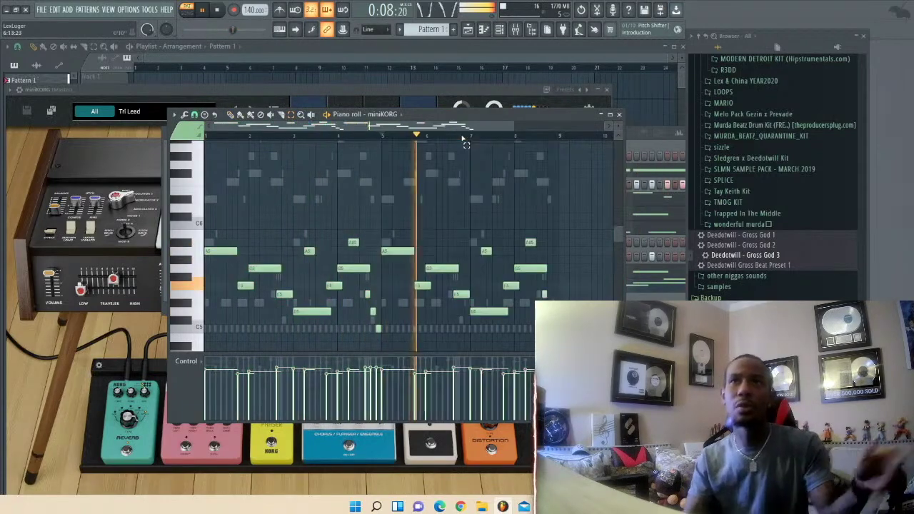
click(620, 115)
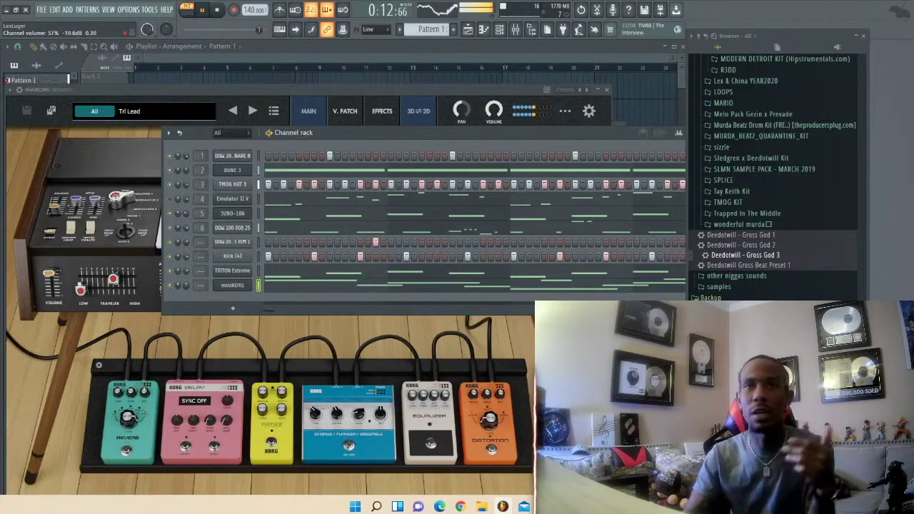
- Select all channels and route them to consecutive mixer tracks starting from the snare's track 1
click(241, 156)
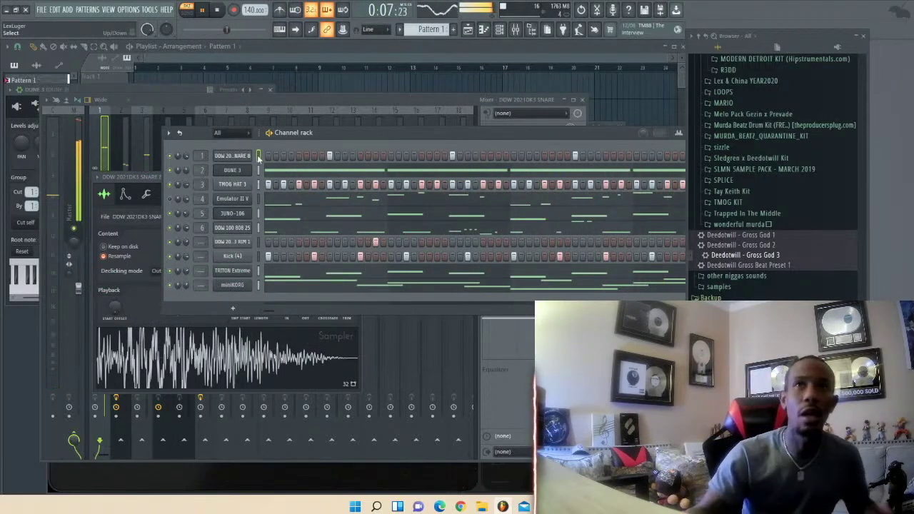
click(242, 157)
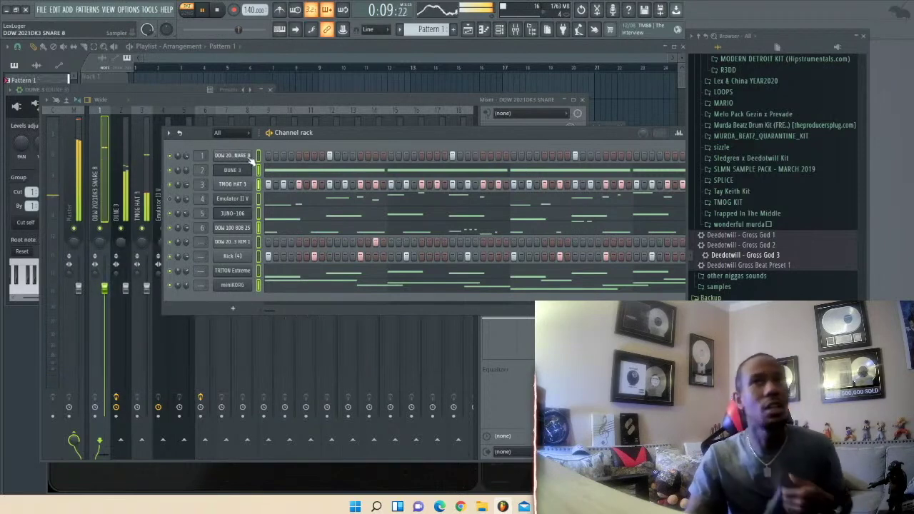
click(250, 158)
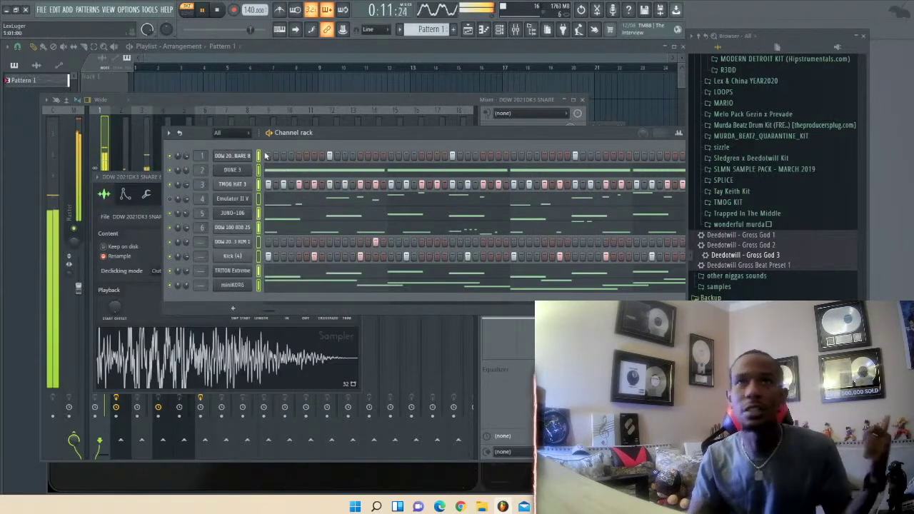
click(517, 34)
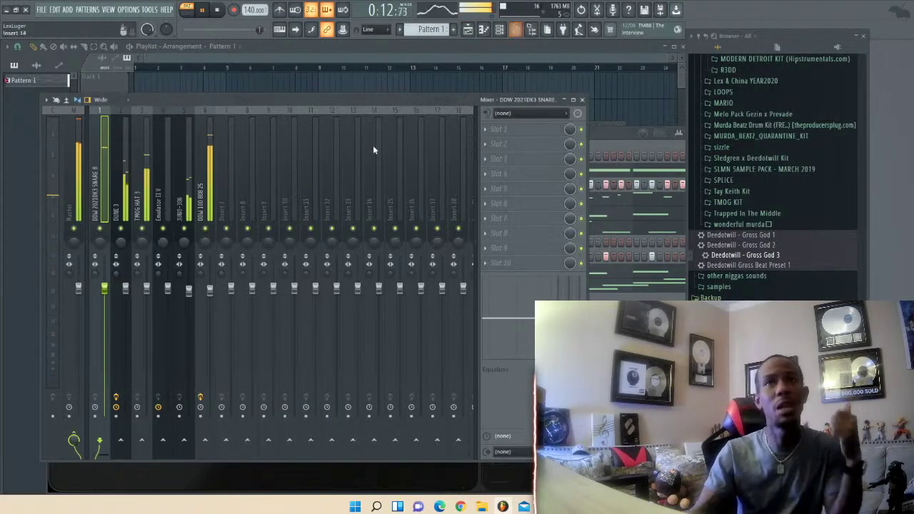
right_click(105, 204)
mouse_move(155, 215)
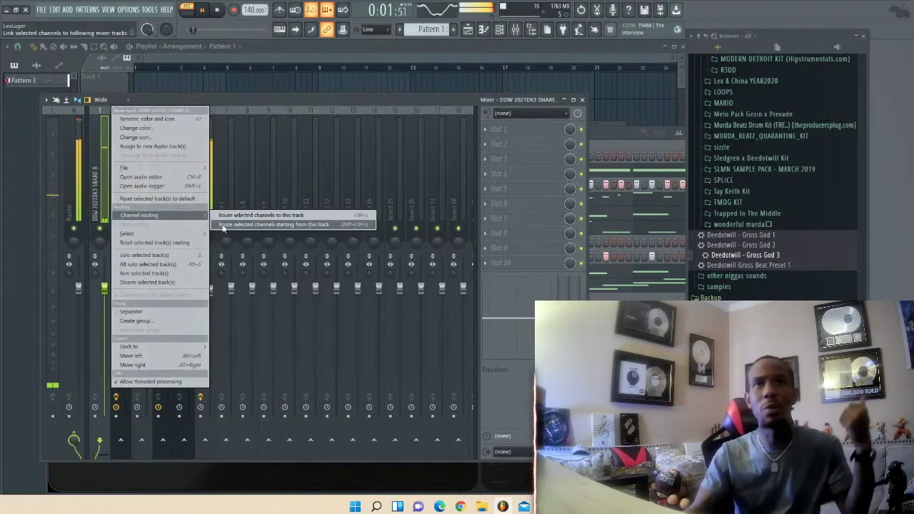
click(224, 227)
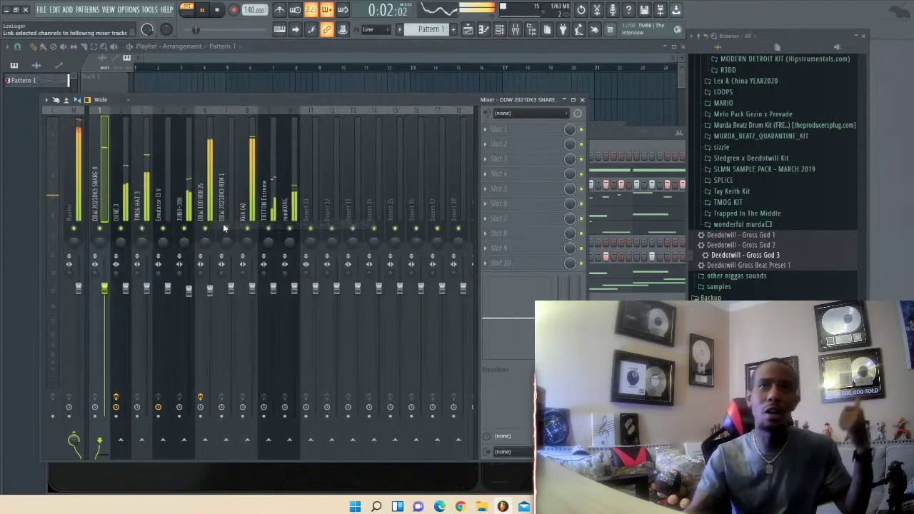
- Cut the low frequencies of the miniKORG mixer track with its built-in EQ and bring the channel rack back into view
click(296, 213)
drag(560, 319, 560, 357)
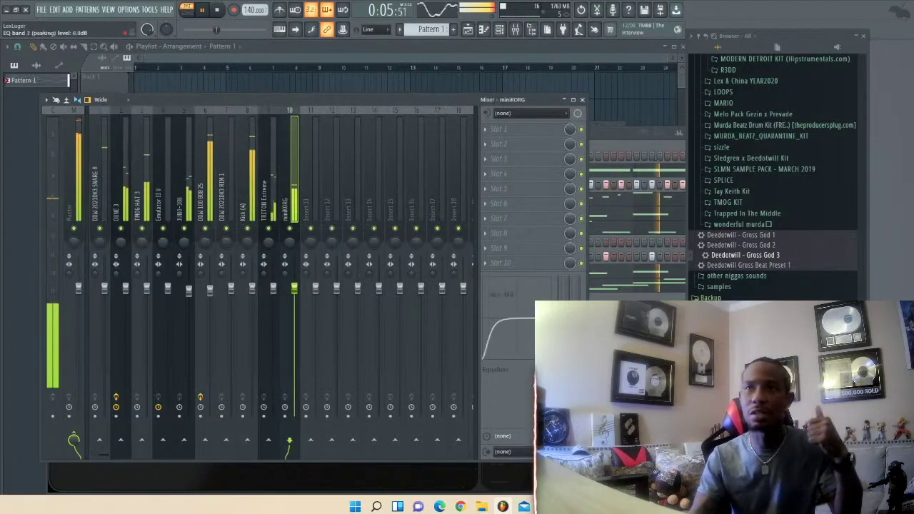
click(622, 135)
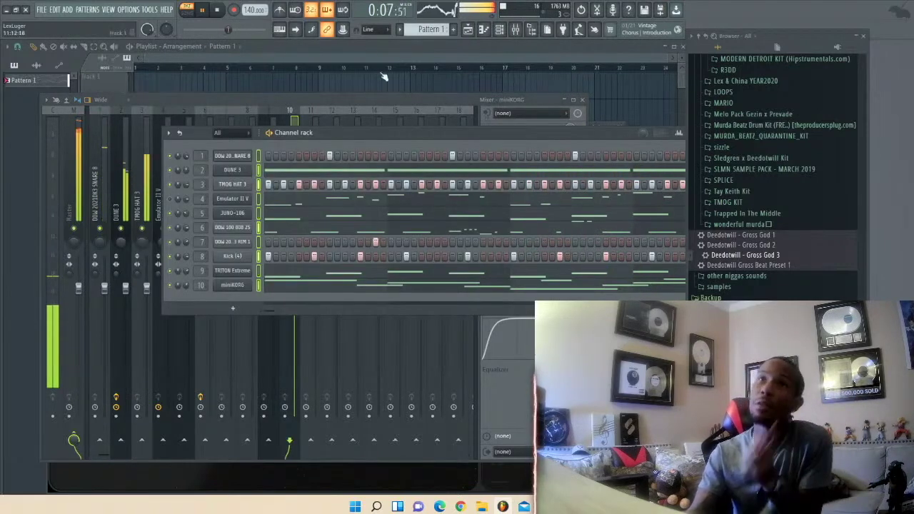
- Split Pattern 1 by channel in the playlist so each instrument has its own pattern
click(343, 44)
right_click(26, 82)
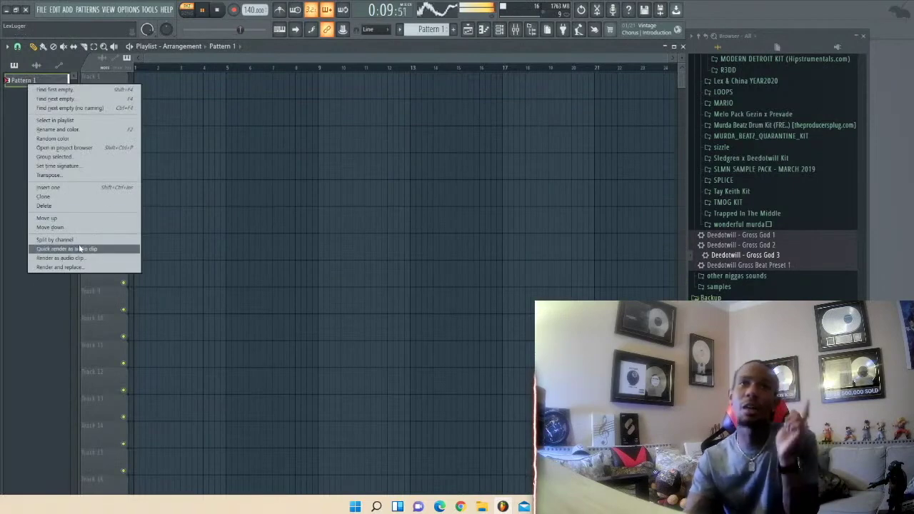
click(81, 241)
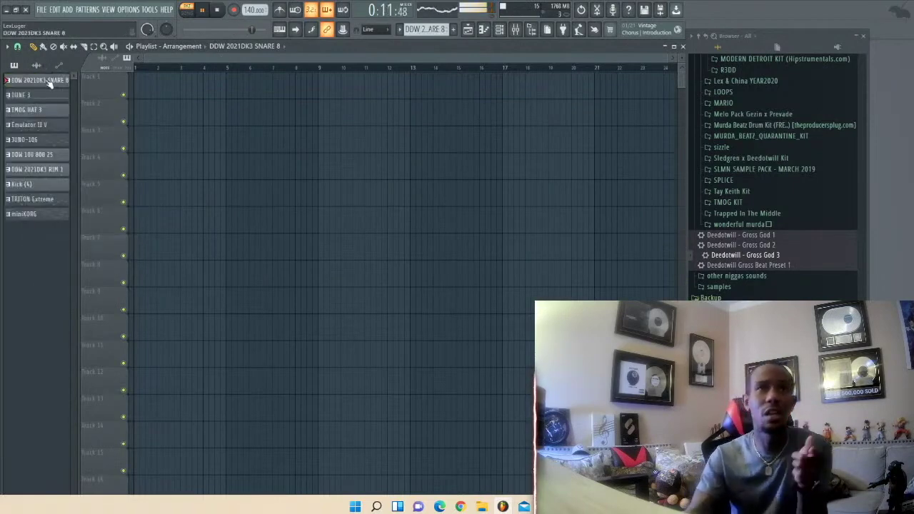
- Add Fruity parametric EQ to the DDW 2021DK3 SNARE 8 mixer track, load its SnareDrum Enhance preset and close the plugin
click(516, 31)
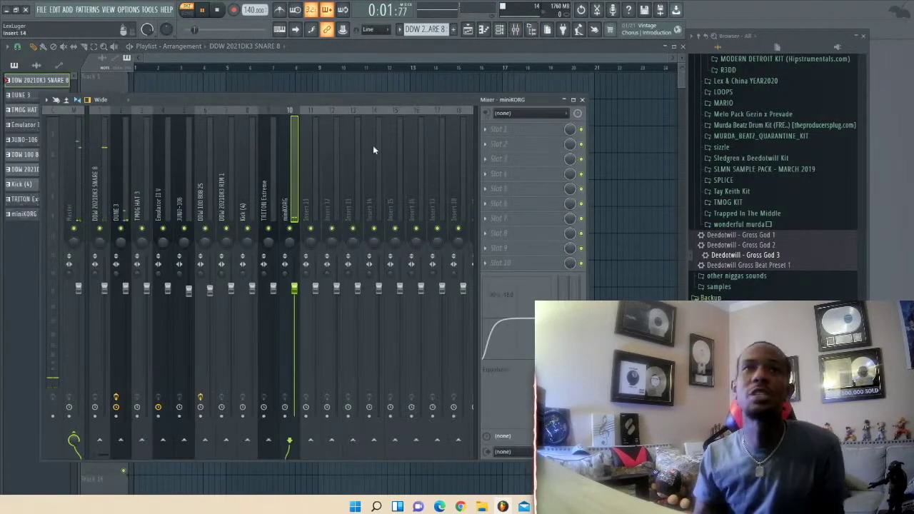
click(105, 204)
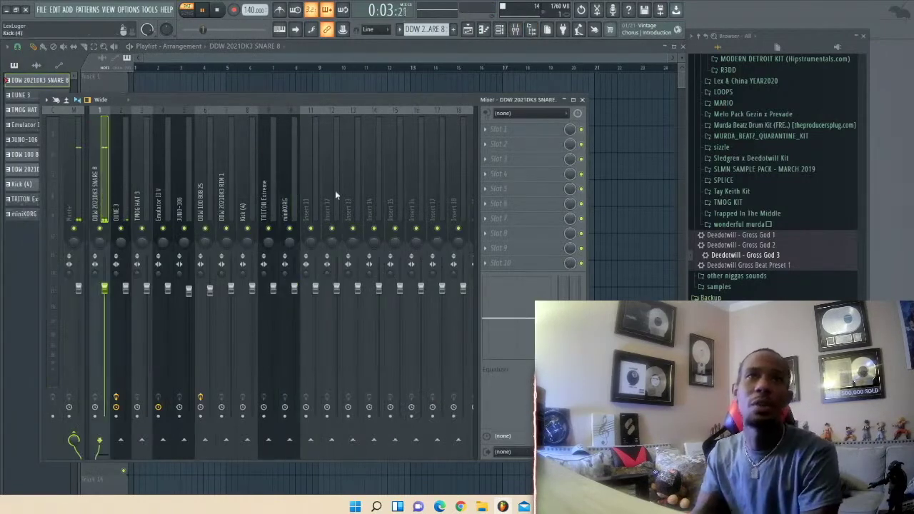
click(488, 135)
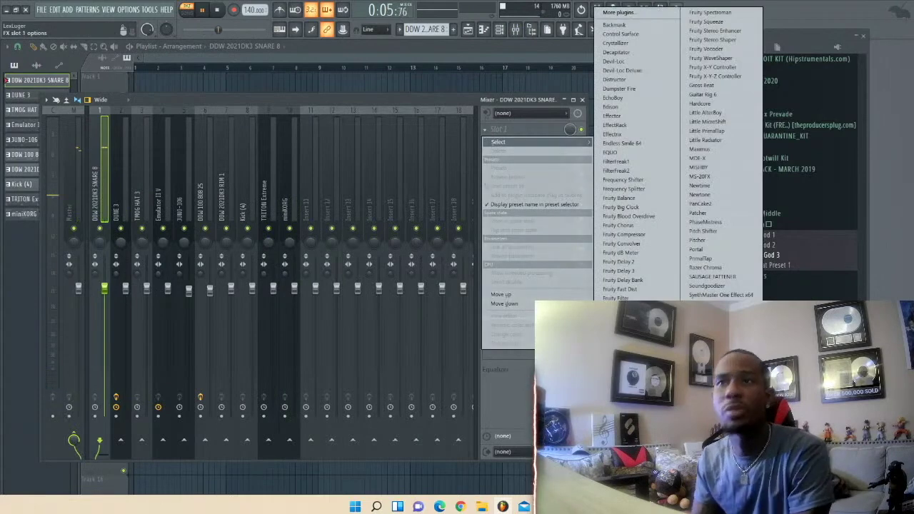
click(624, 427)
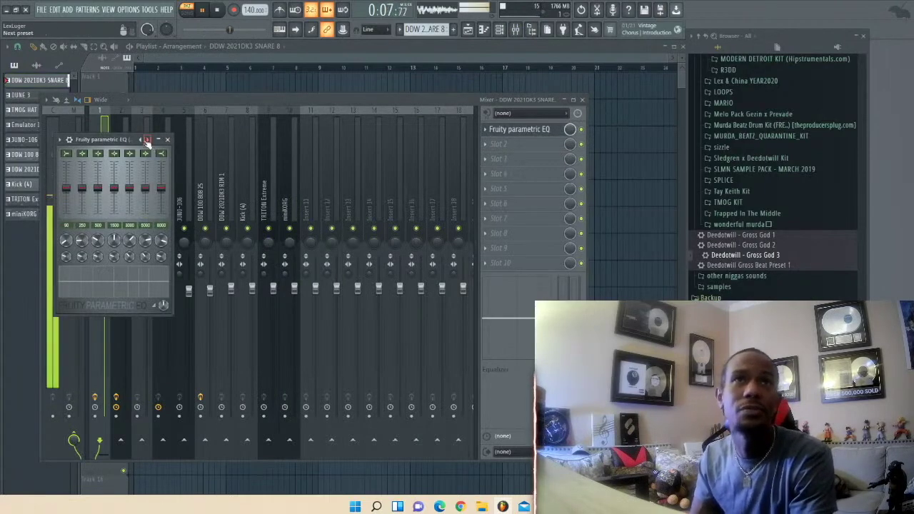
click(147, 140)
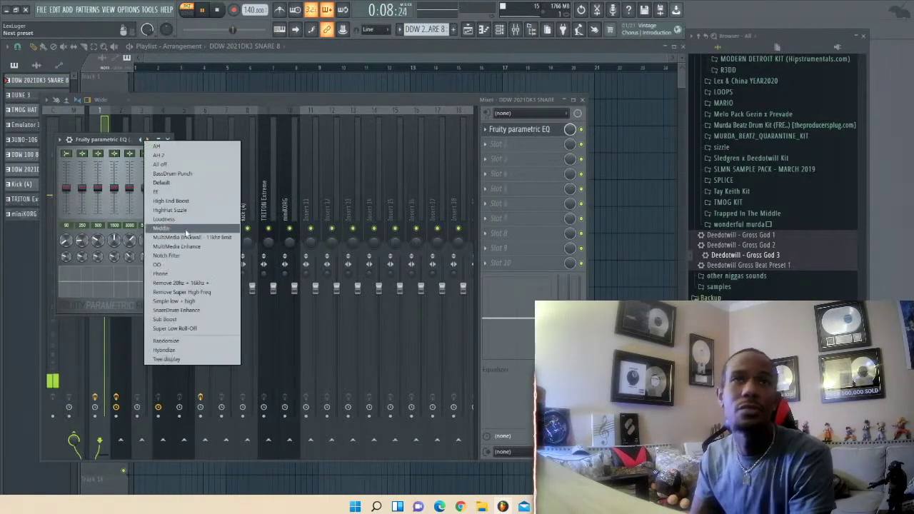
click(173, 310)
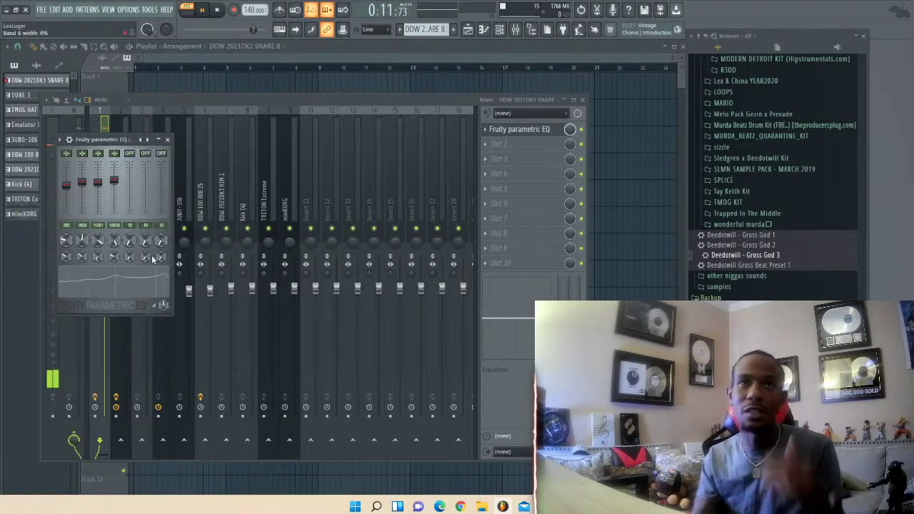
click(168, 140)
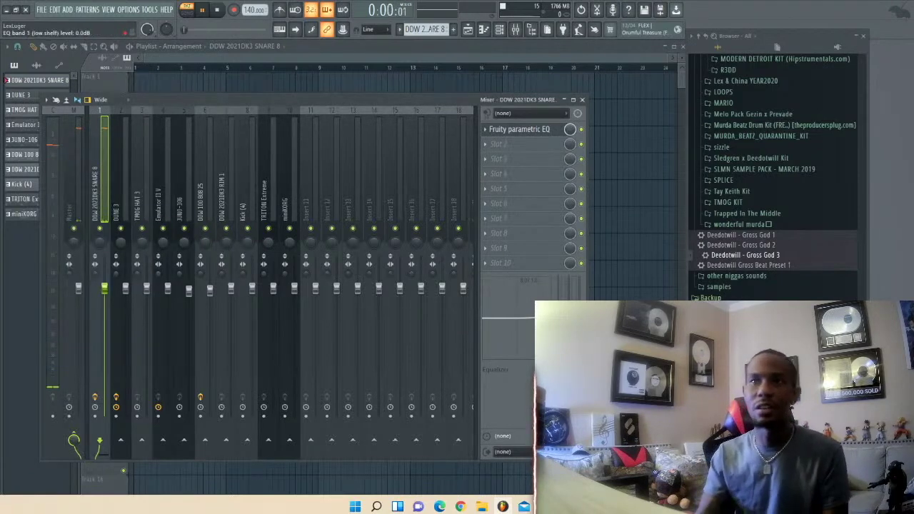
- Load Fruity soft clipper in the Master track's first effect slot and another effect in its second slot
click(78, 207)
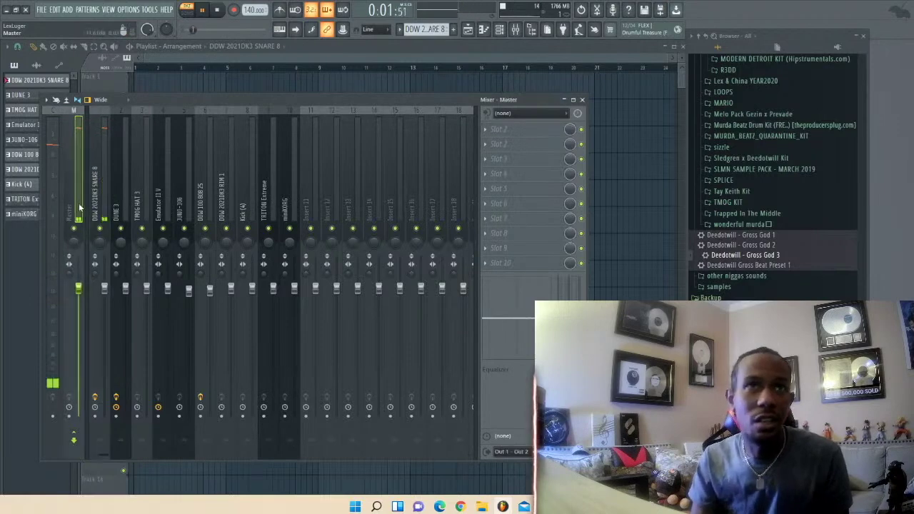
click(499, 134)
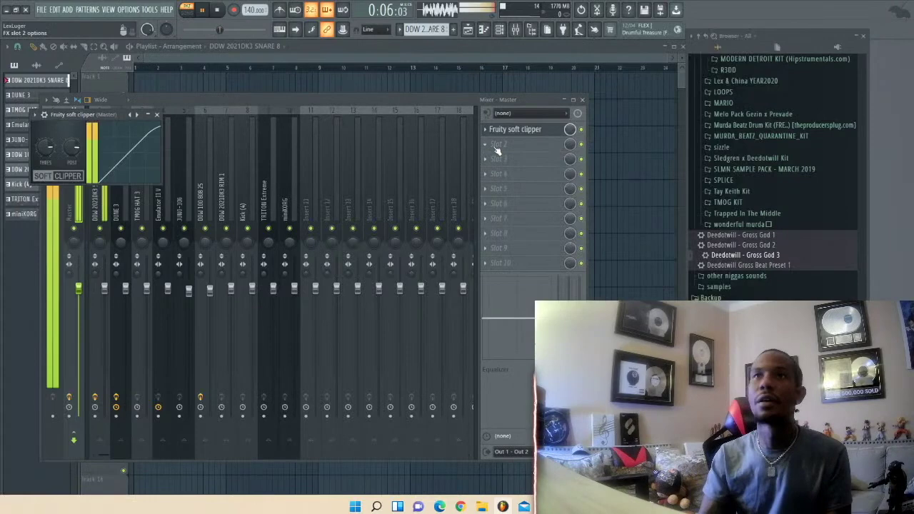
click(499, 143)
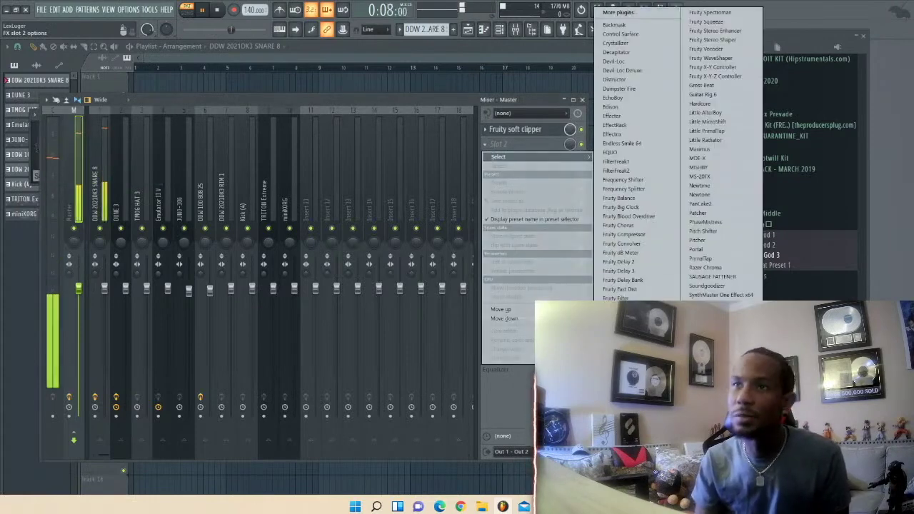
click(627, 416)
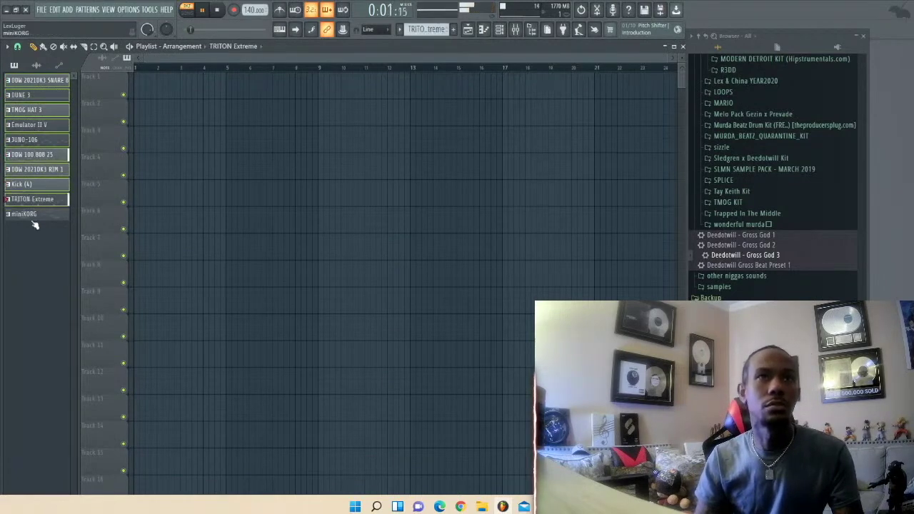
- Place all the split patterns in the playlist from bar 1, each on its own track, and delete the stray clip
drag(125, 90, 115, 81)
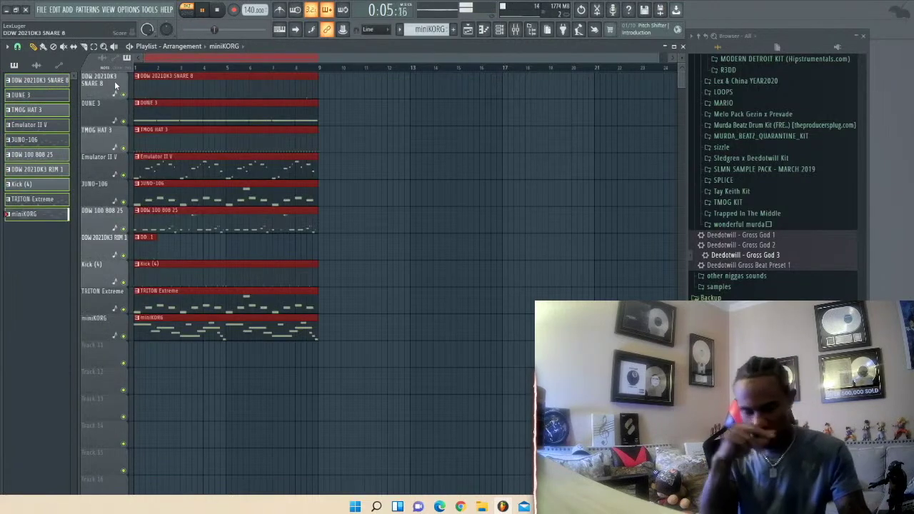
click(404, 108)
right_click(416, 124)
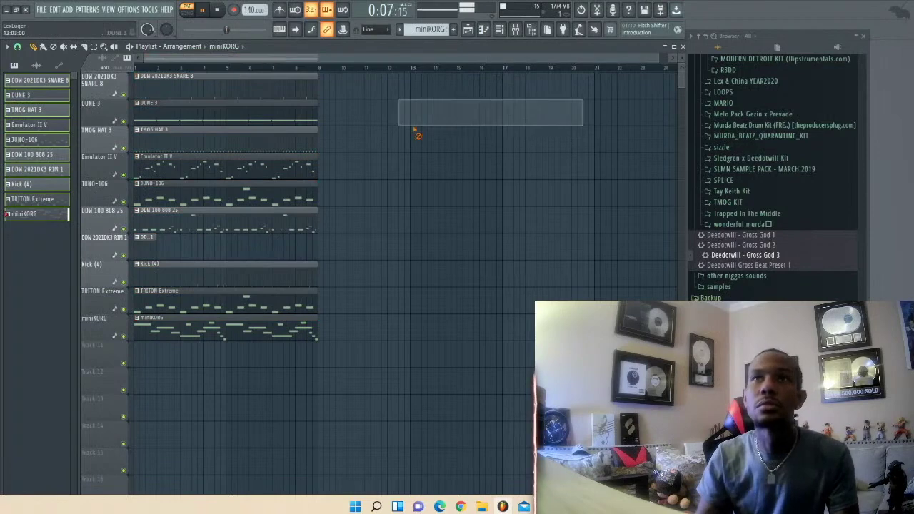
- Move the snare, TMOG HAT 3, 808, kick, DUNE 3 and rim clips so they start at bar 9
drag(168, 93, 347, 97)
drag(188, 139, 367, 140)
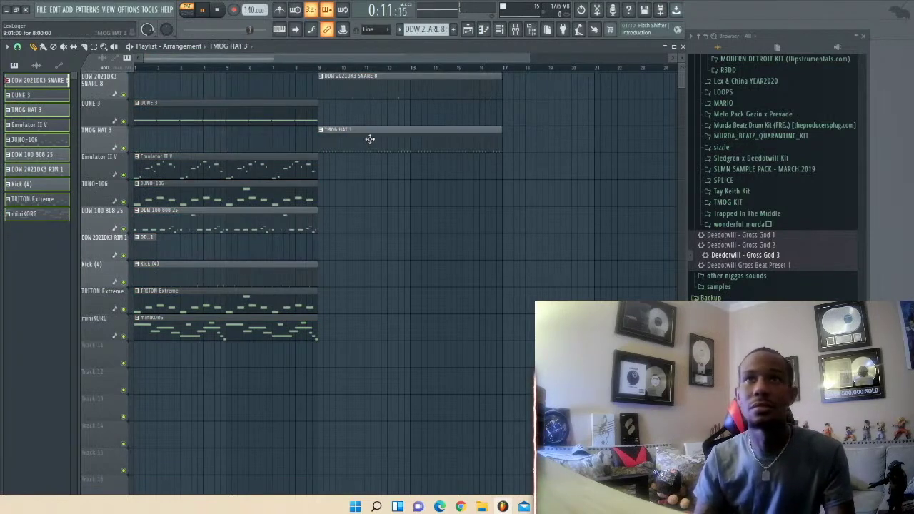
drag(184, 226, 388, 224)
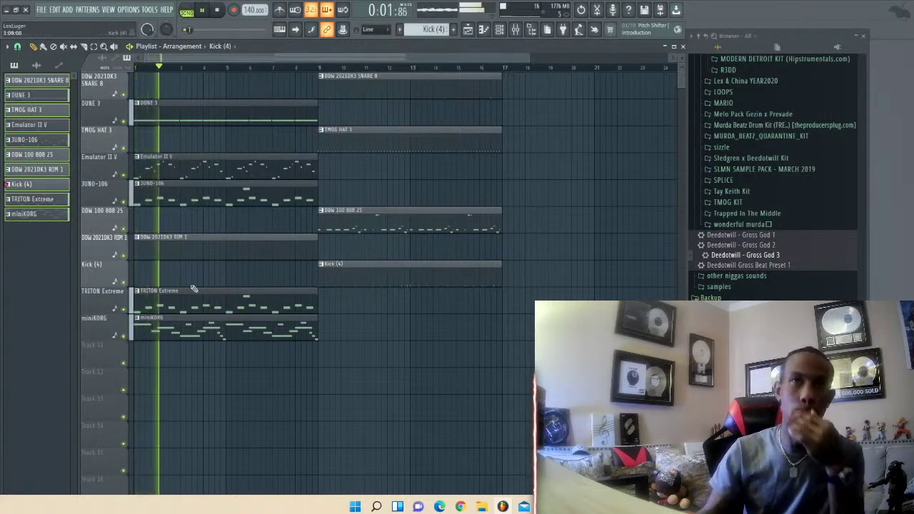
mouse_move(177, 305)
mouse_down()
mouse_move(353, 305)
mouse_move(180, 308)
mouse_up()
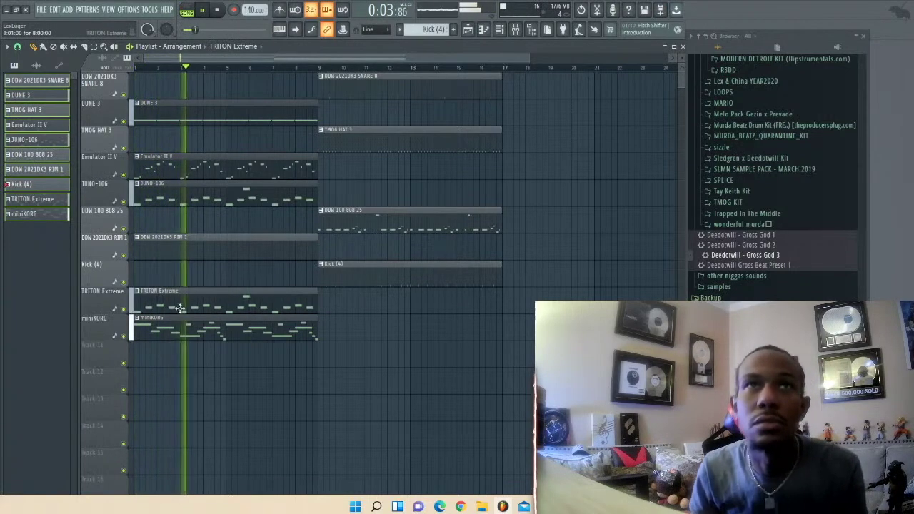
drag(375, 107, 351, 111)
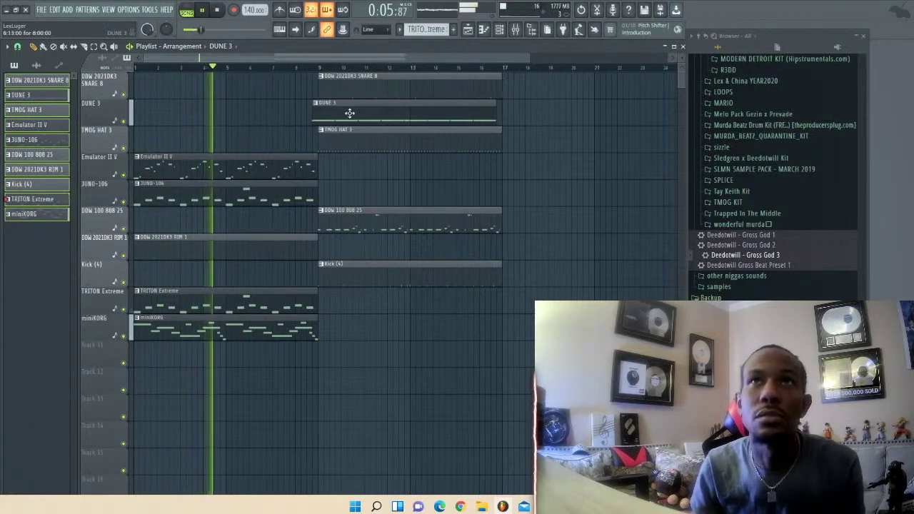
click(187, 249)
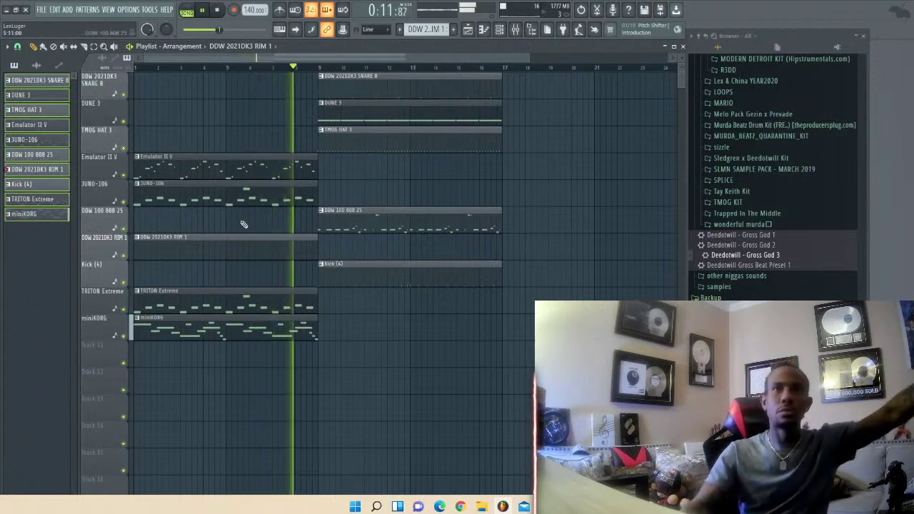
click(319, 249)
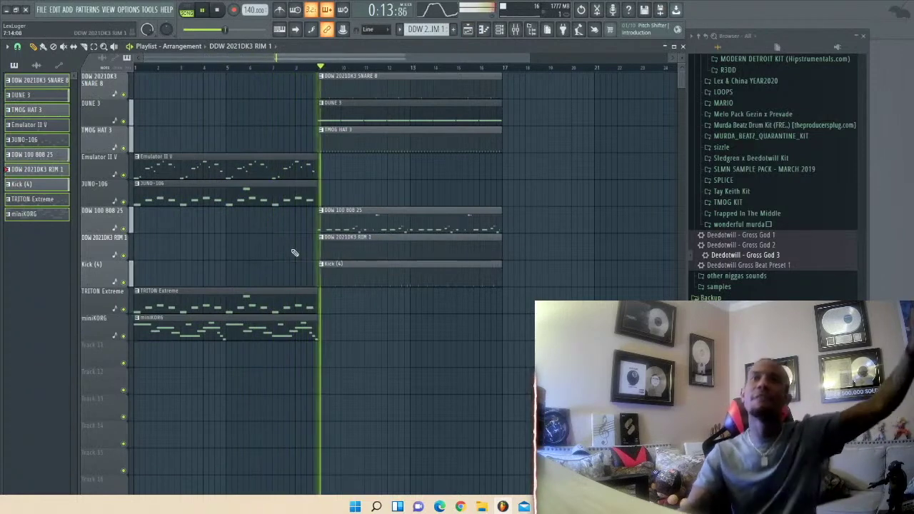
- Select all the drum, 808 and DUNE 3 clips in bars 9–16 and duplicate them from bar 17
click(94, 47)
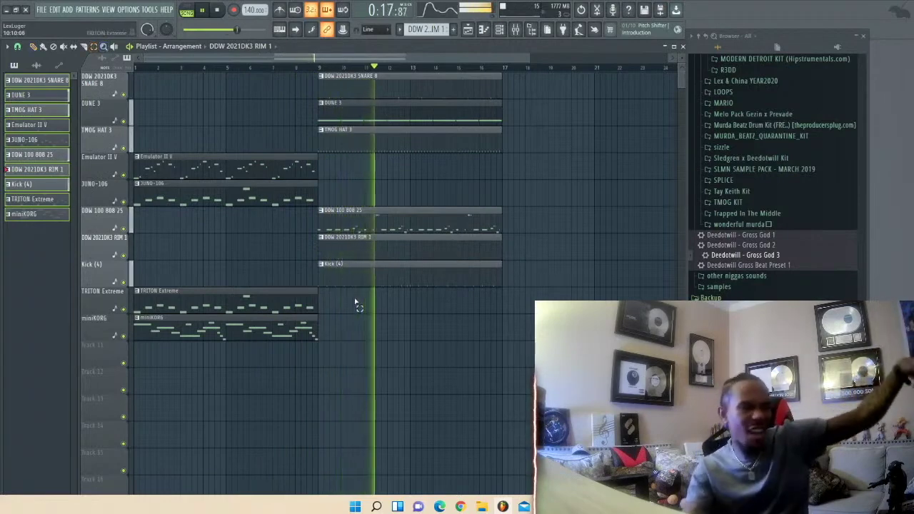
drag(365, 312, 380, 67)
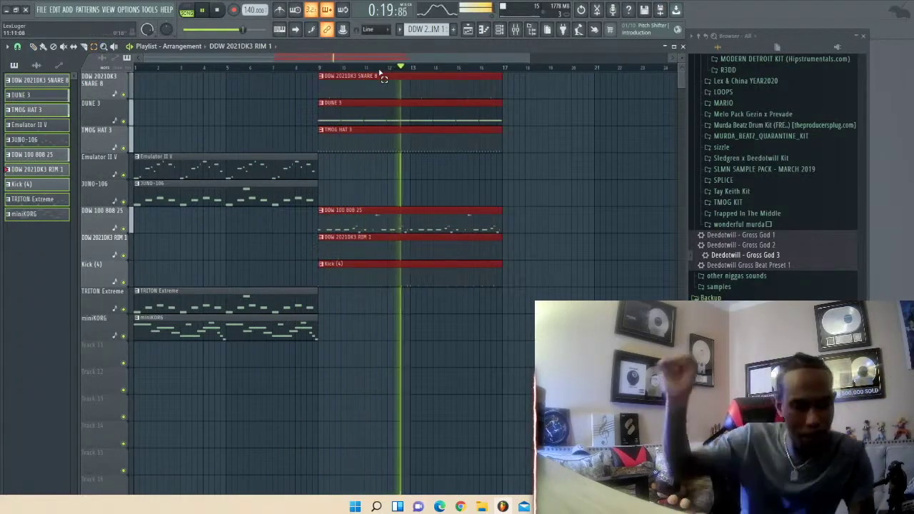
key(ctrl+b)
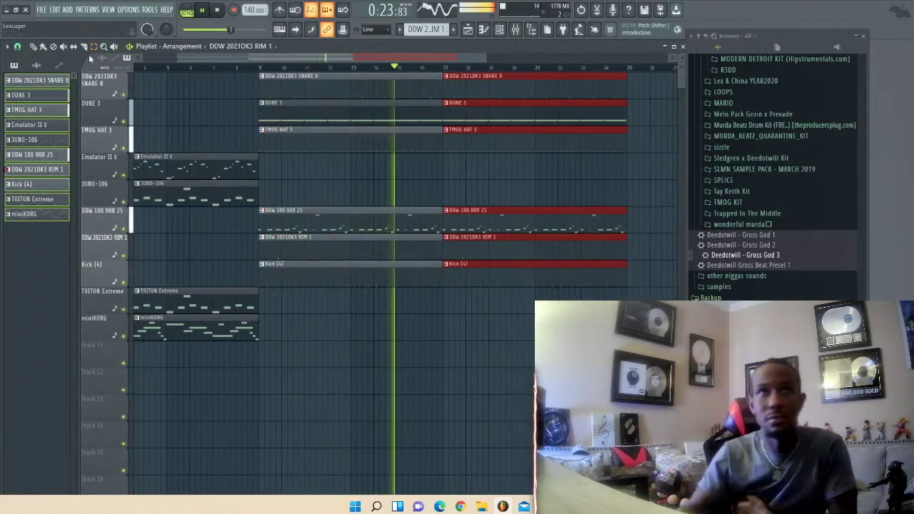
- Try a JUNO-106 clip at bar 17, add a TRITON Extreme clip there and delete the JUNO-106 one
click(187, 193)
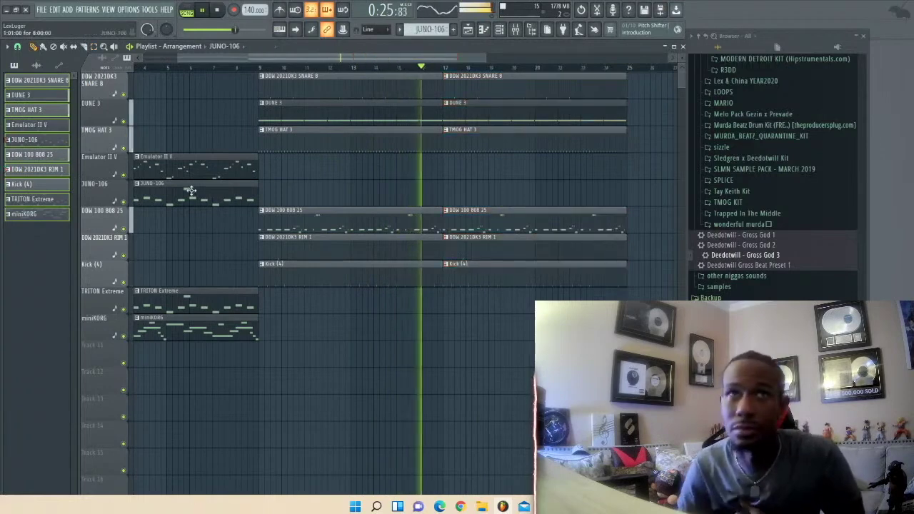
click(457, 197)
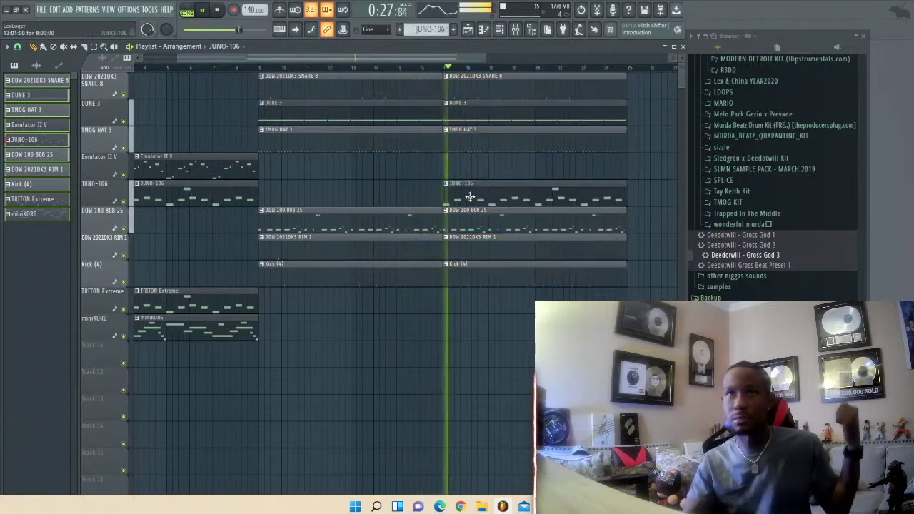
click(207, 304)
click(448, 303)
right_click(493, 187)
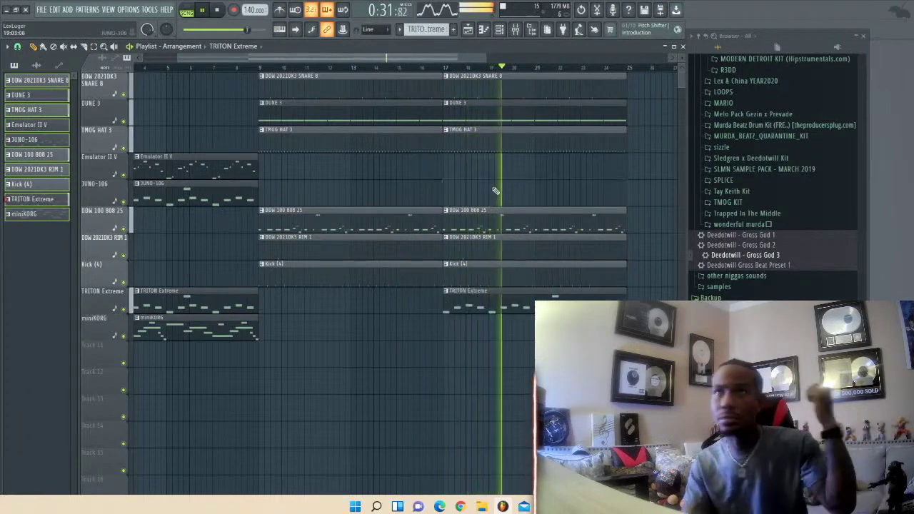
- Duplicate the playlist clips at bars 17–25 to start at bar 25 and add a miniKORG clip at bar 25
drag(429, 289, 537, 60)
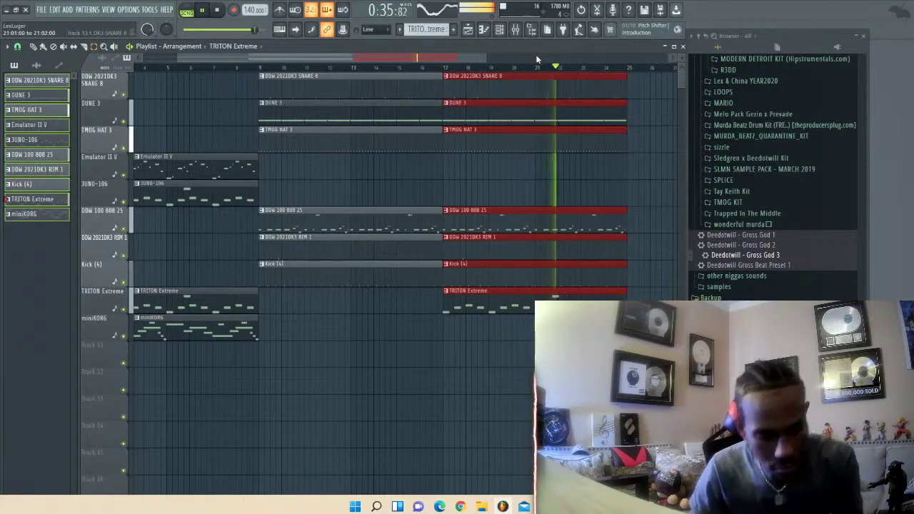
key(ctrl+b)
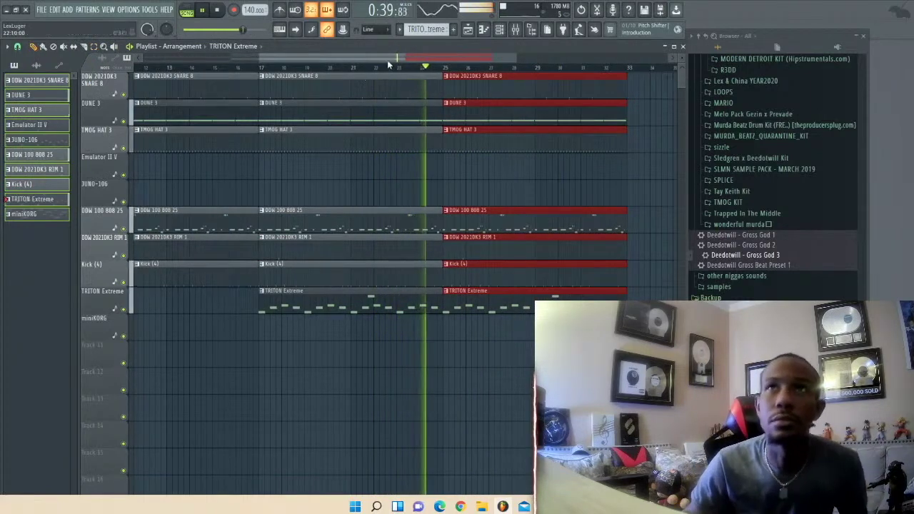
click(25, 213)
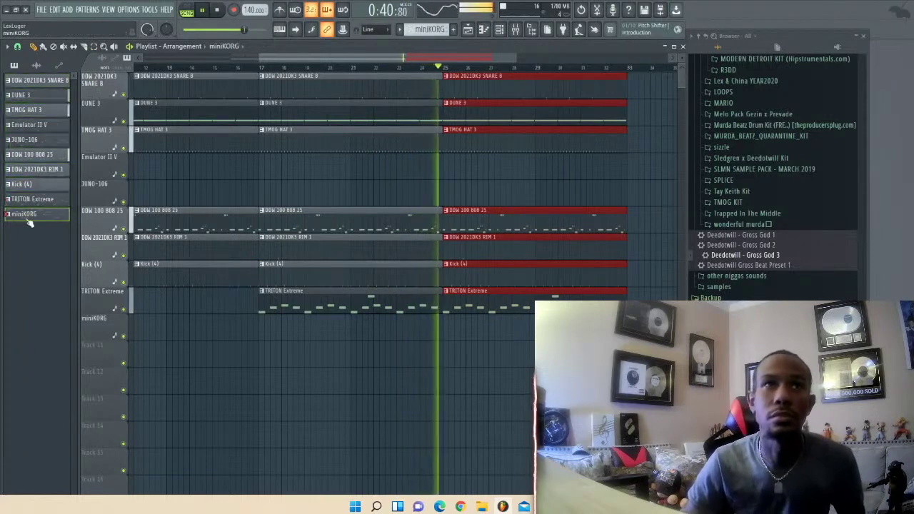
click(443, 336)
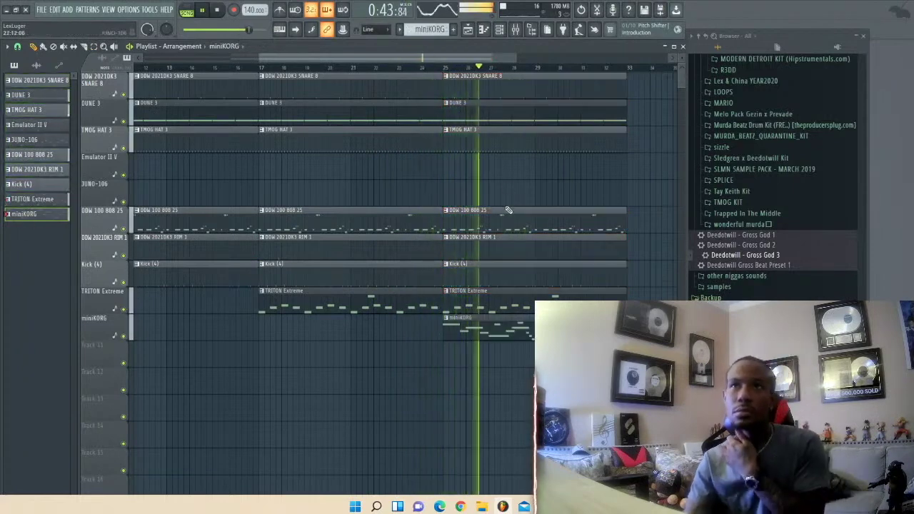
- Remove the Kick (4) and DUNE 3 clips at bar 25, and place an Emulator II V clip there
right_click(482, 277)
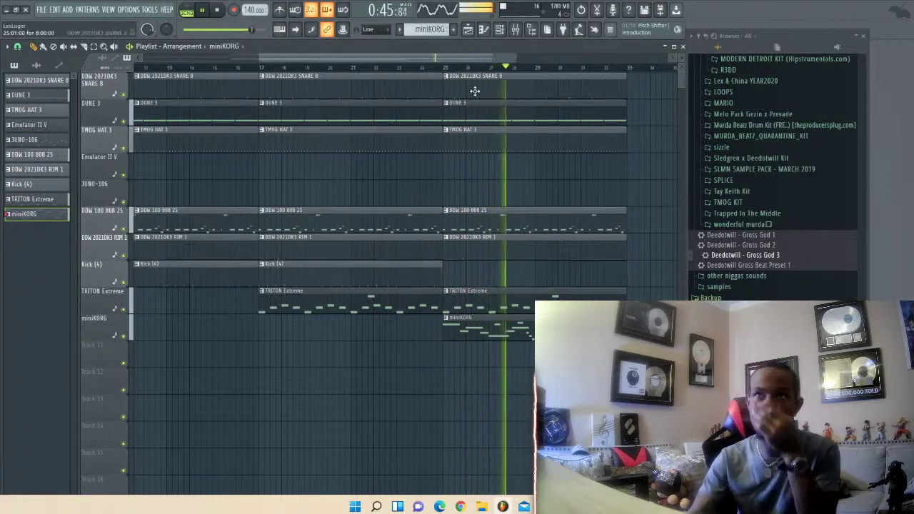
drag(497, 58, 564, 61)
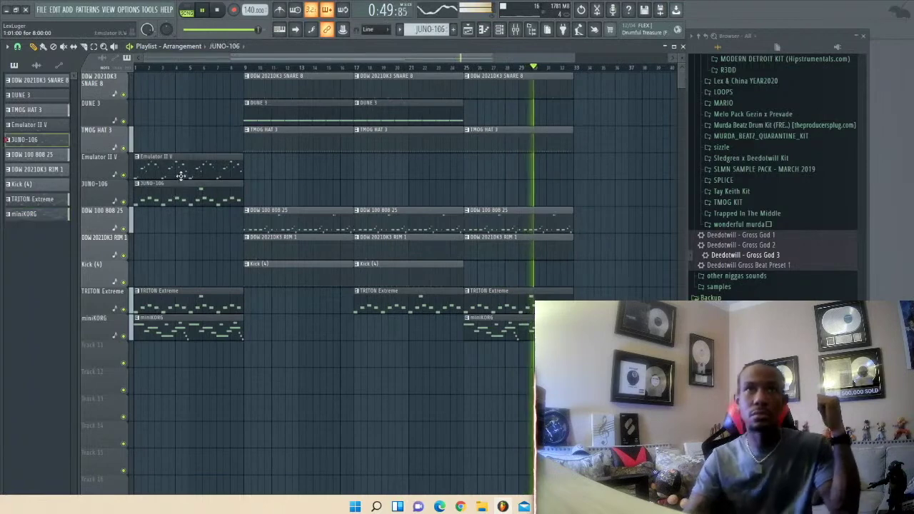
click(466, 171)
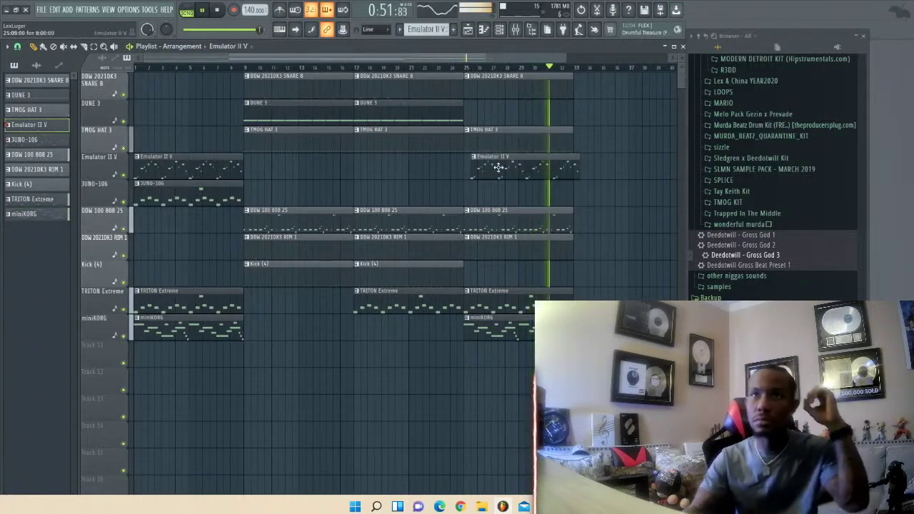
right_click(466, 75)
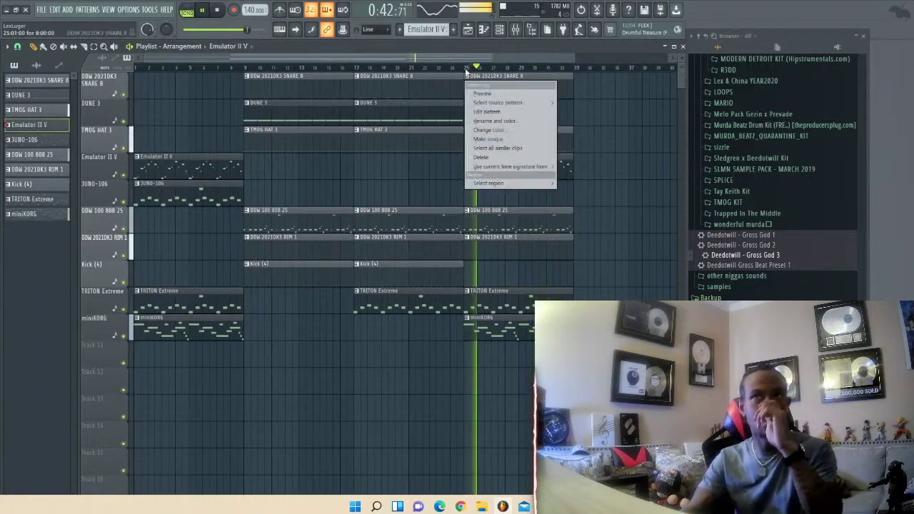
click(469, 68)
click(466, 68)
key(F6)
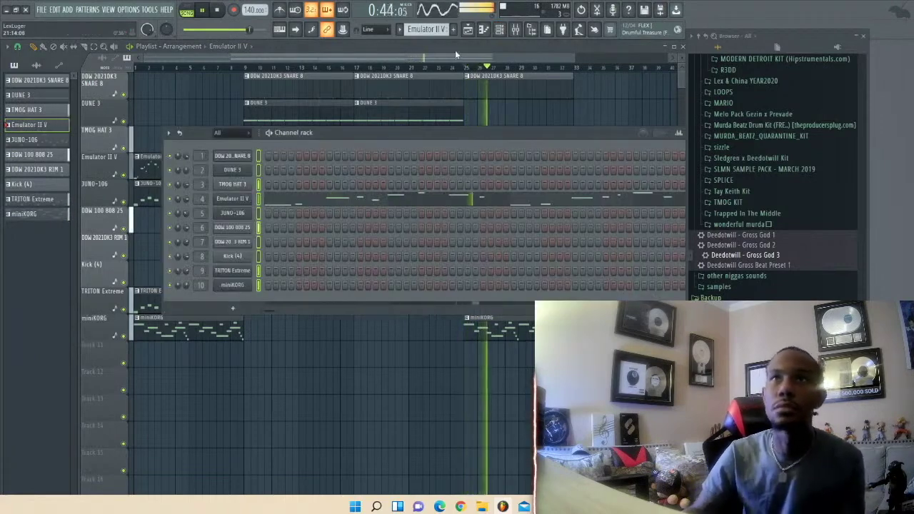
key(F6)
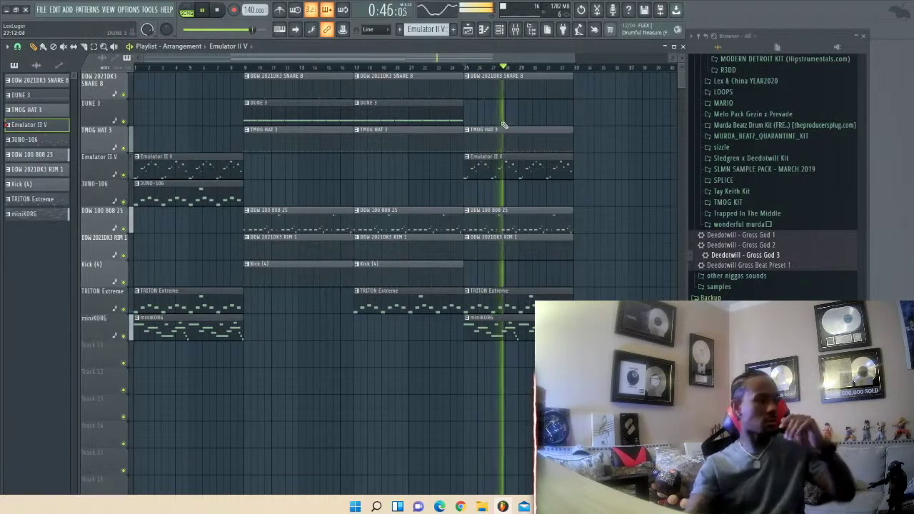
- Move the Emulator II V clip from bar 25 to bar 33 and add a DUNE 3 clip at bar 33
drag(493, 177, 595, 177)
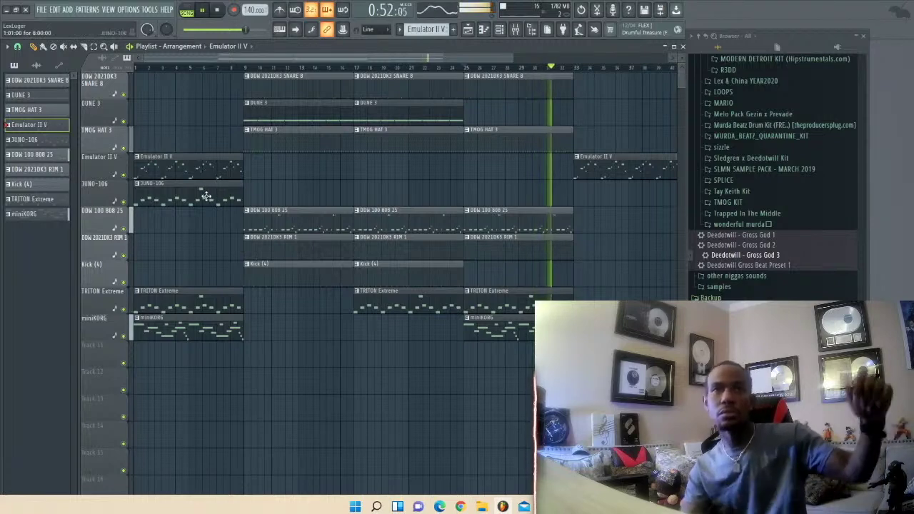
click(575, 115)
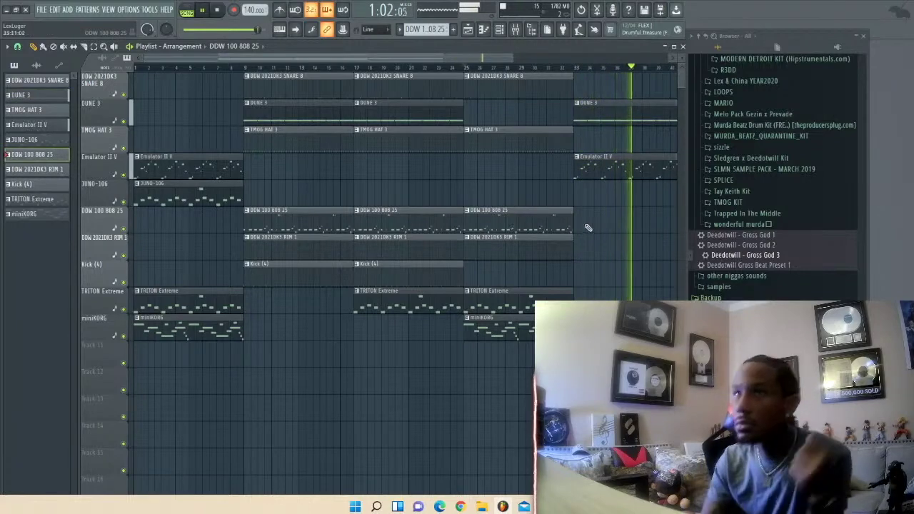
- Copy the DDW 100 808 25 channel's notes and create a new pattern
click(499, 29)
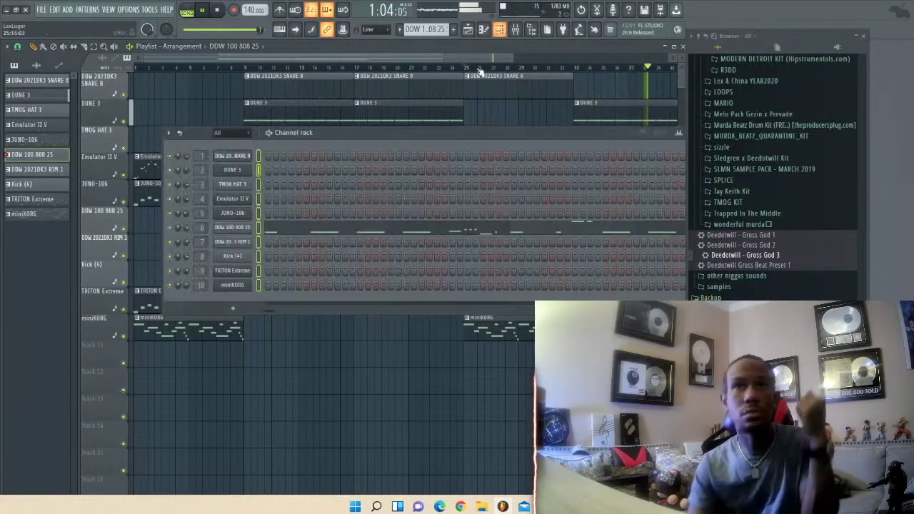
right_click(232, 227)
click(377, 239)
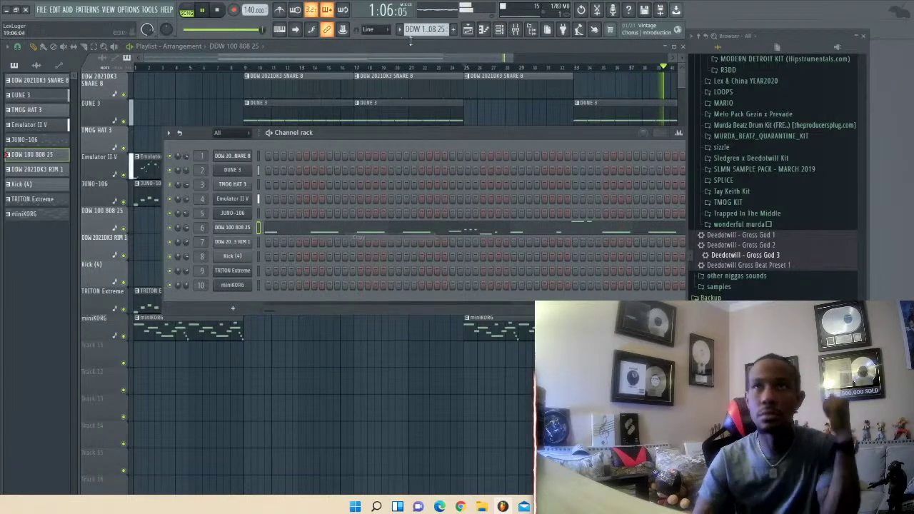
scroll(426, 29, down, 5)
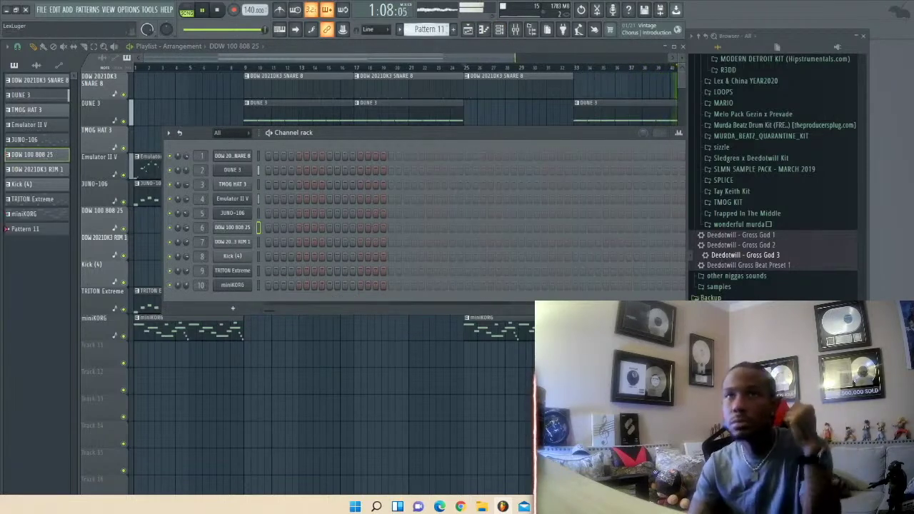
right_click(231, 227)
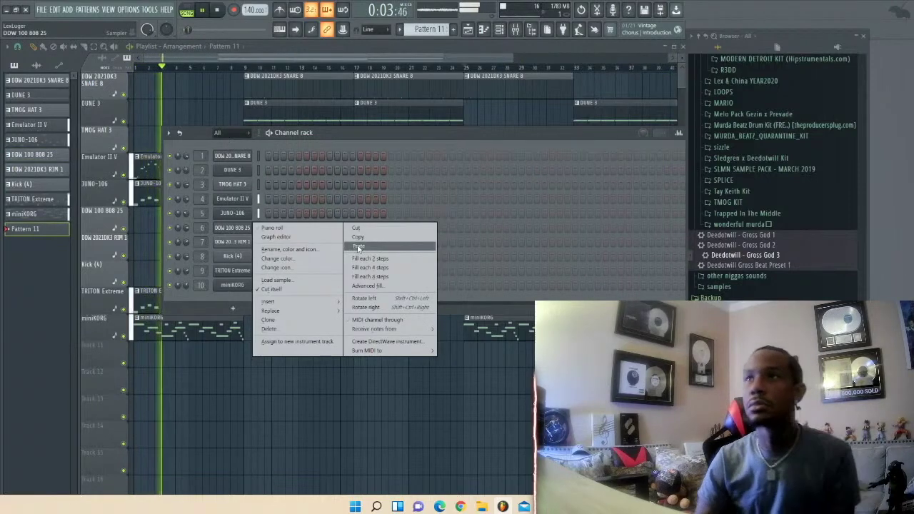
click(399, 135)
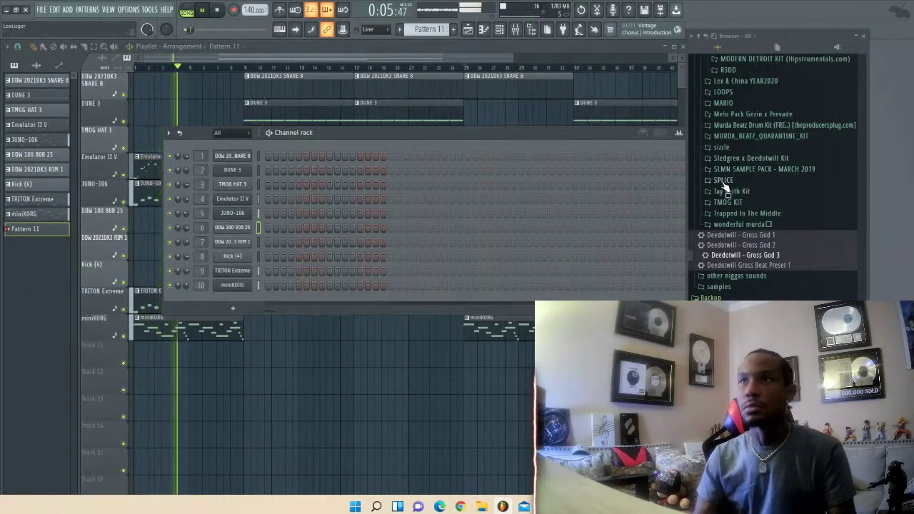
- Browse to the Bass Shots folder of the !VIRIONE - DETROIT601 drum kit and add Bass (C) (3) as a new channel
scroll(728, 182, up, 6)
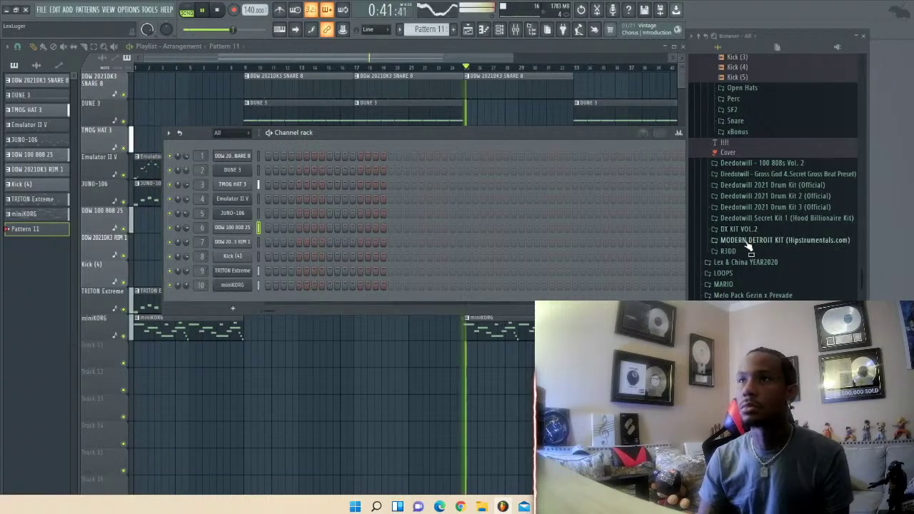
click(748, 241)
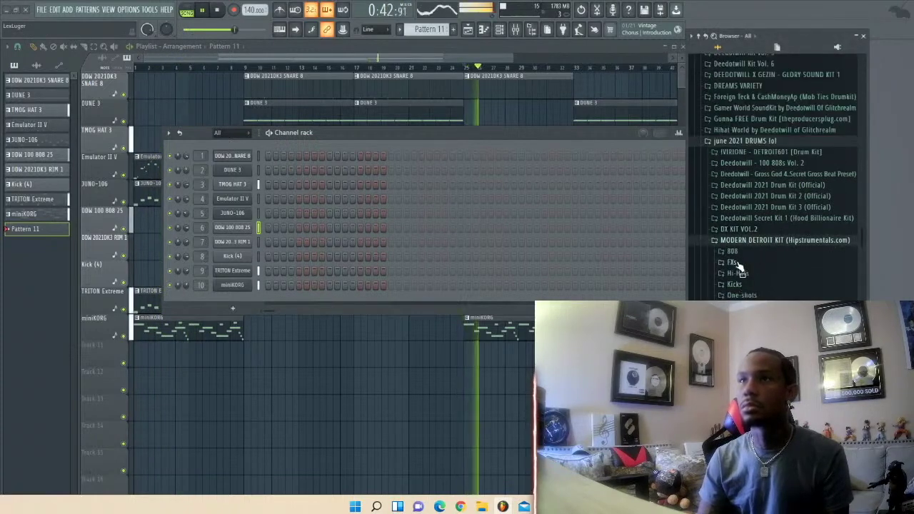
click(735, 252)
scroll(751, 221, up, 3)
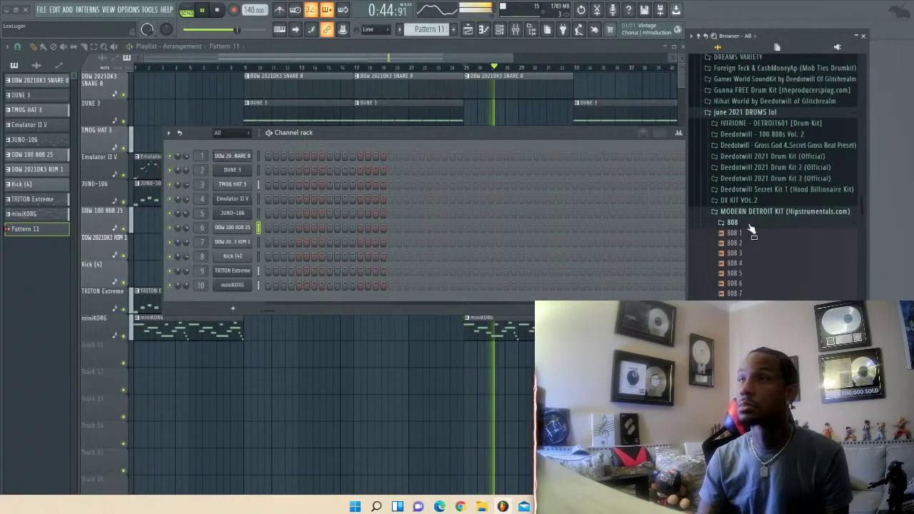
click(764, 125)
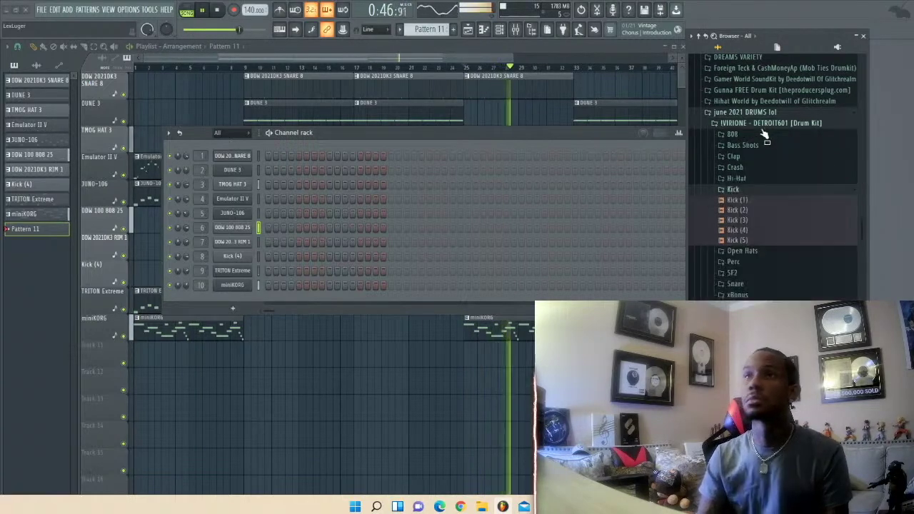
click(741, 145)
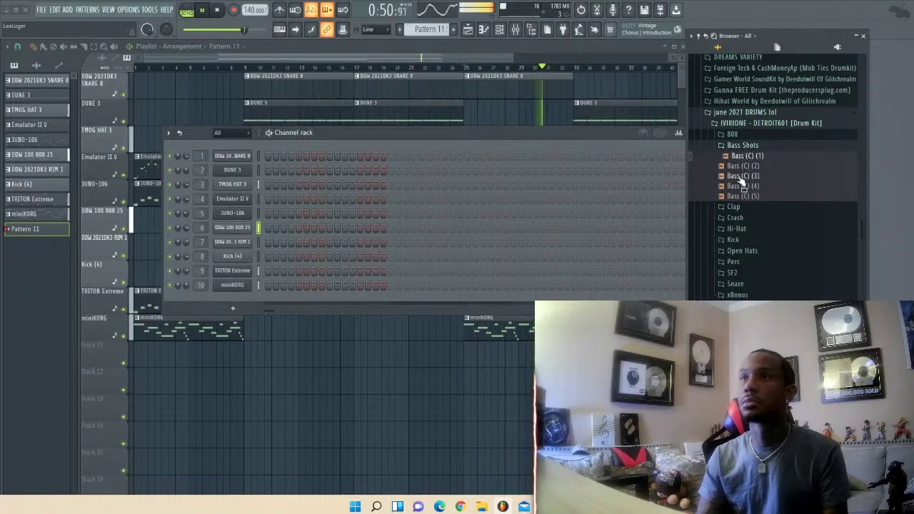
drag(741, 182, 234, 300)
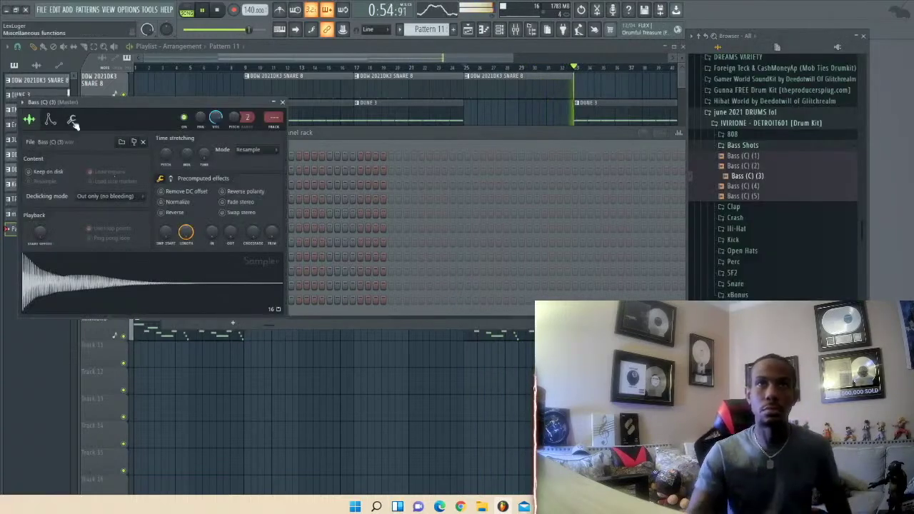
- Set the Bass (C) (3) sampler's root note to C#4 and route the channel to mixer track 10
click(73, 120)
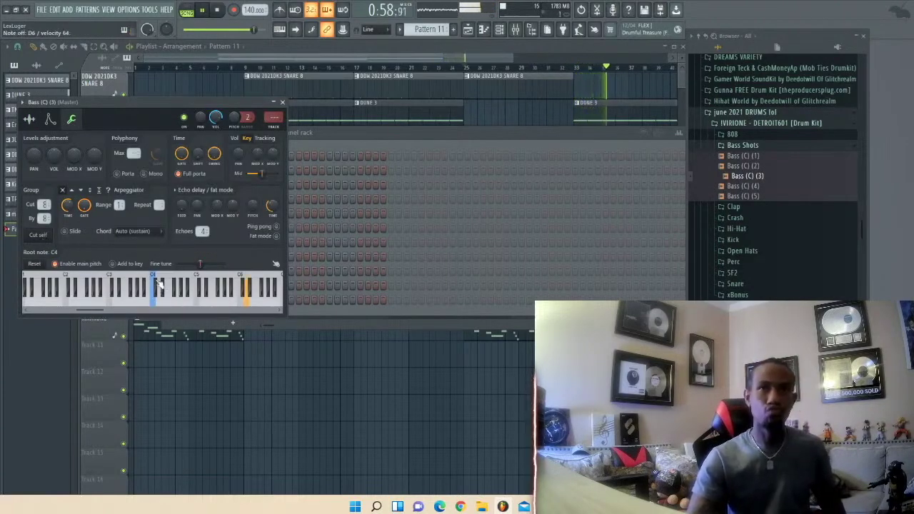
click(324, 134)
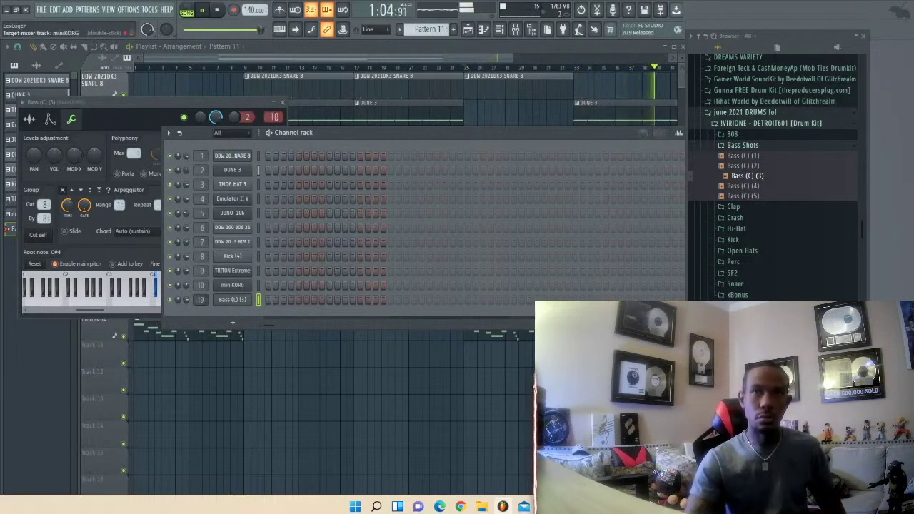
- Place a Pattern 11 clip on Track 11 at bar 33
click(489, 56)
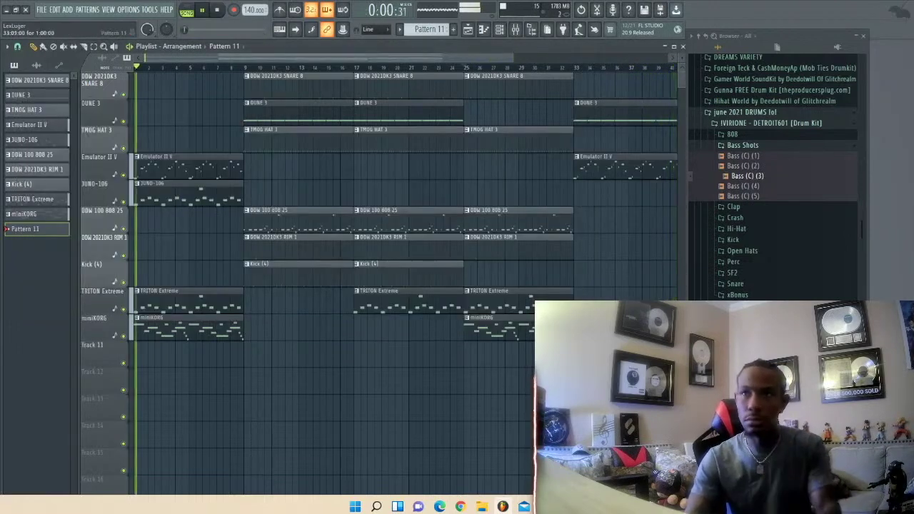
scroll(399, 214, right, 3)
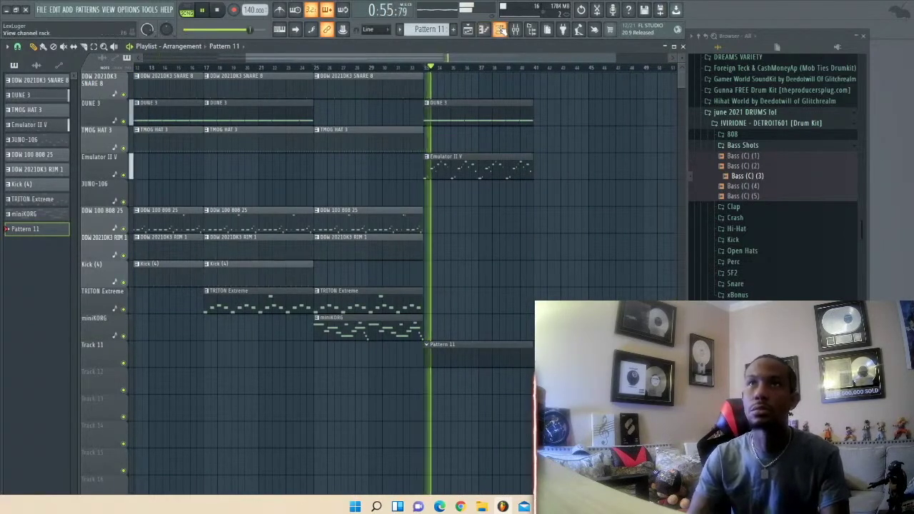
- Write five short D#4 notes across the first two bars of the Bass (C) (3) piano roll, spaced as a syncopated rhythm
click(499, 29)
right_click(237, 300)
click(279, 302)
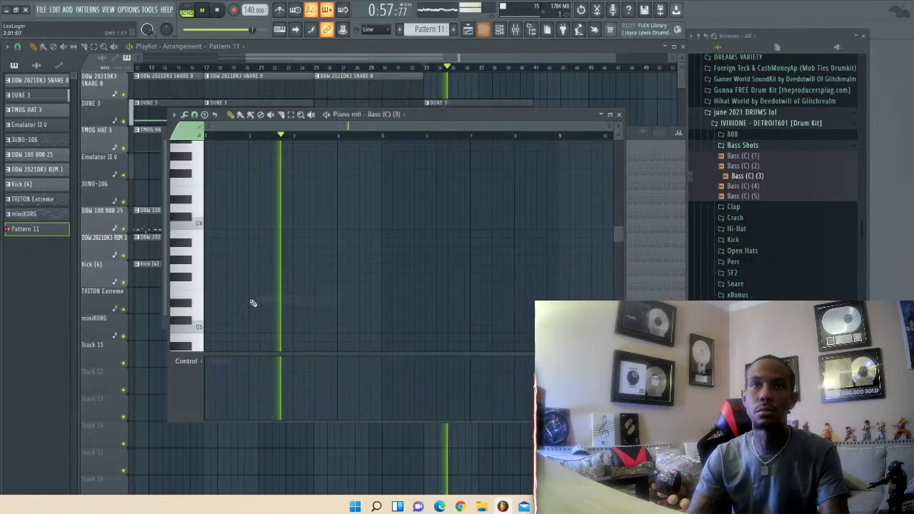
scroll(207, 306, down, 3)
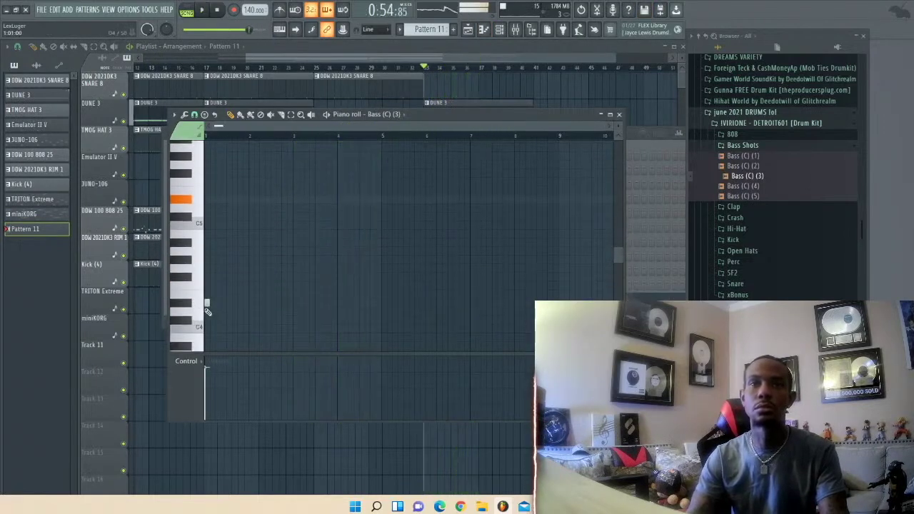
click(207, 304)
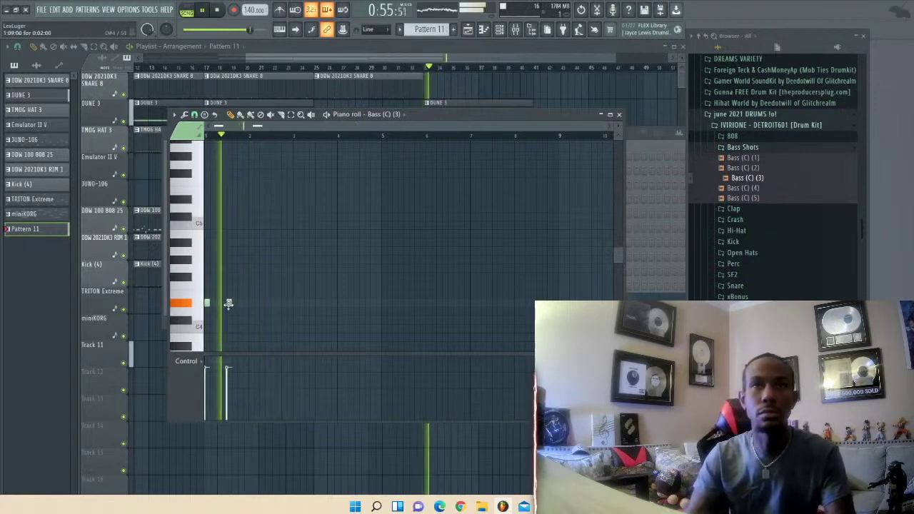
drag(228, 303, 224, 307)
key(space)
click(233, 304)
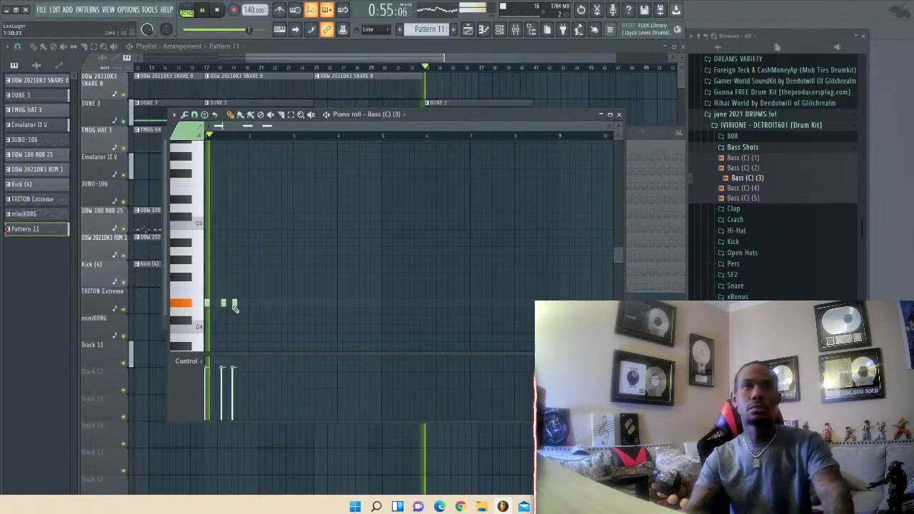
click(250, 304)
click(278, 304)
key(space)
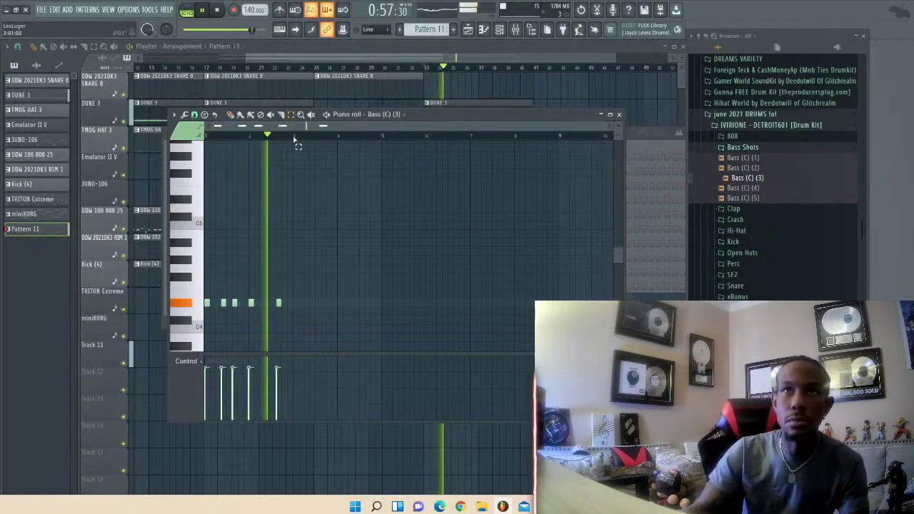
- Duplicate the first two bars of bass notes into bars 3 and 4
drag(293, 136, 206, 136)
key(ctrl+b)
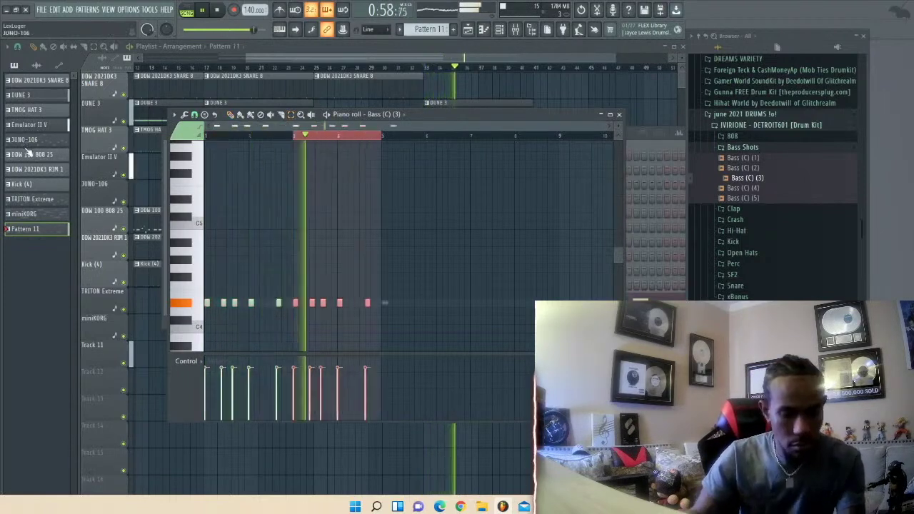
ctrl+click(301, 137)
- Raise the first bass note of bar 3 to F#4 and add a G#4 note right after it
key(space)
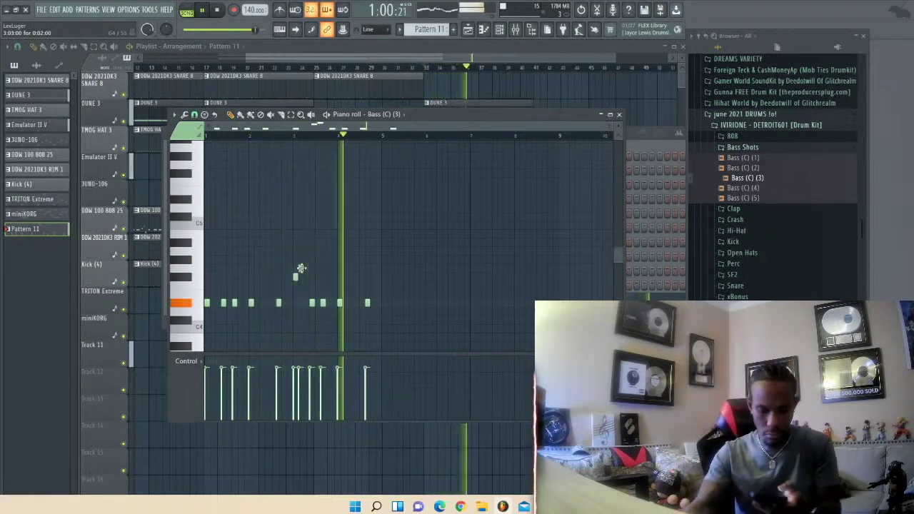
drag(302, 269, 302, 258)
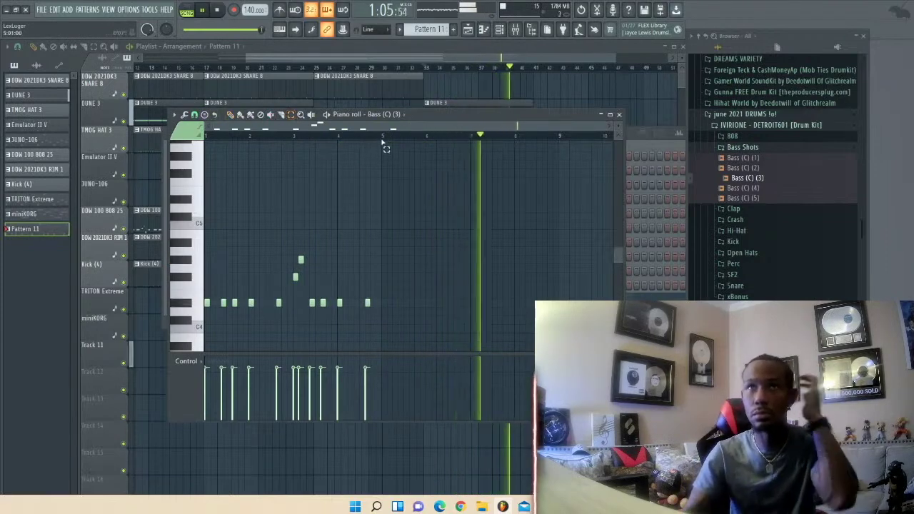
- Duplicate the four bars of bass notes into bars 5 to 8 and close the piano roll
key(ctrl+a)
key(ctrl+b)
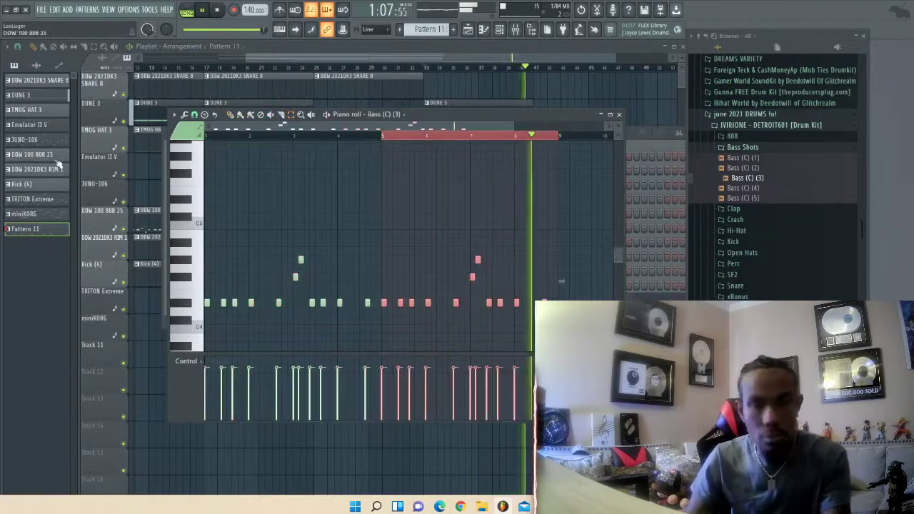
ctrl+click(593, 136)
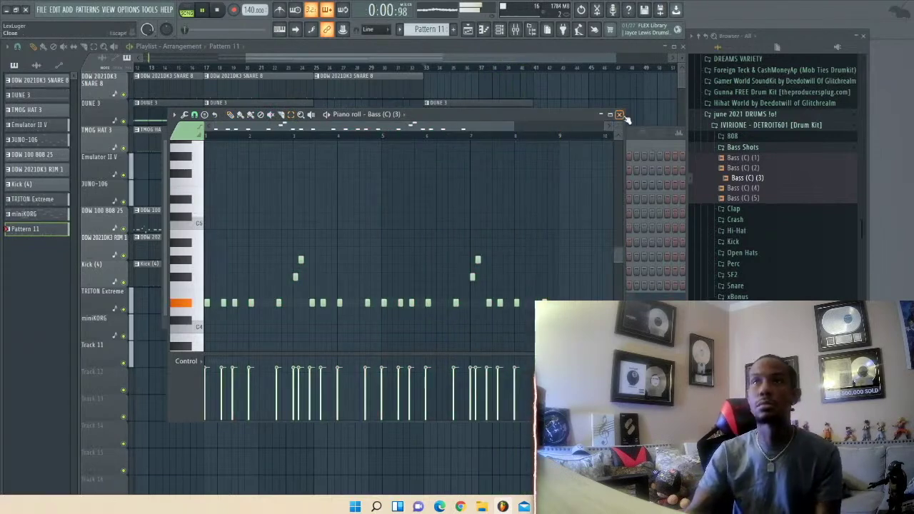
click(620, 115)
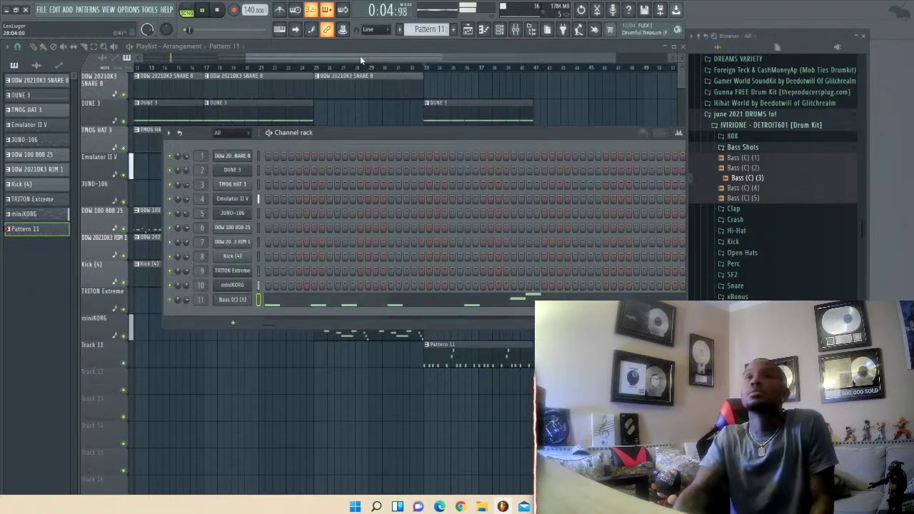
- Delete the Emulator II V clip at bar 1 of the playlist
drag(360, 56, 79, 57)
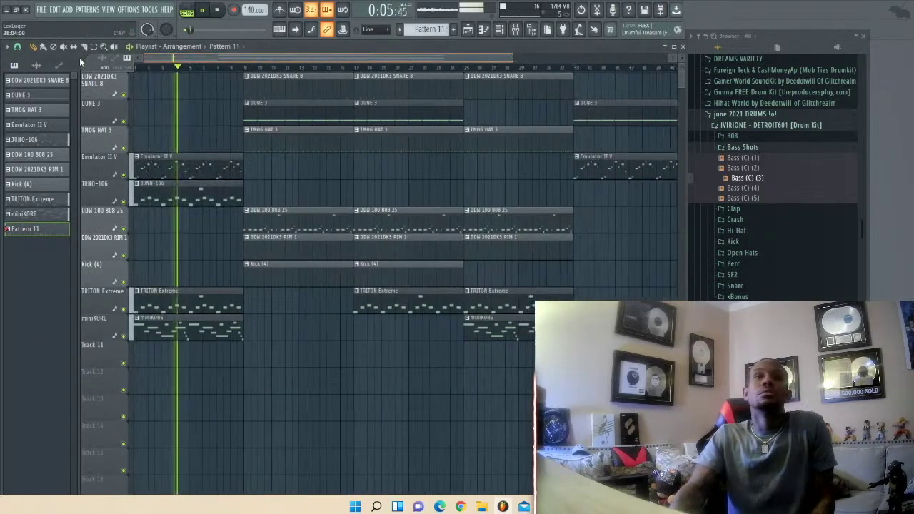
right_click(179, 173)
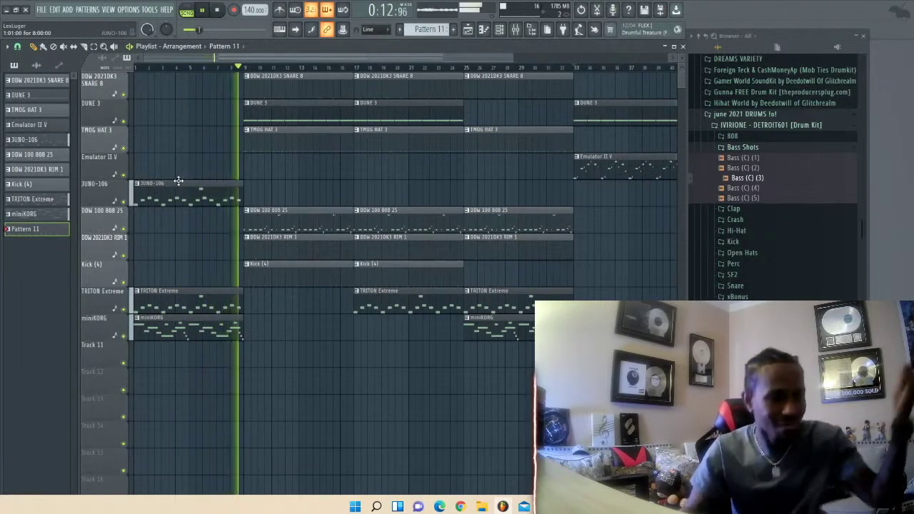
- Select the DDW 2021DK3 RIM 1 pattern and replace its rim sample with Perc (1) from the IVIRIONE - DETROIT601 Perc folder
click(278, 245)
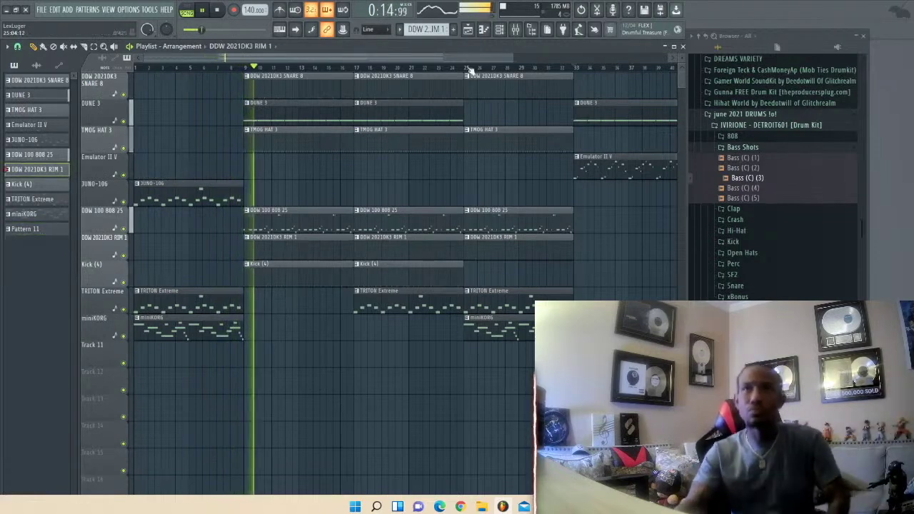
click(500, 30)
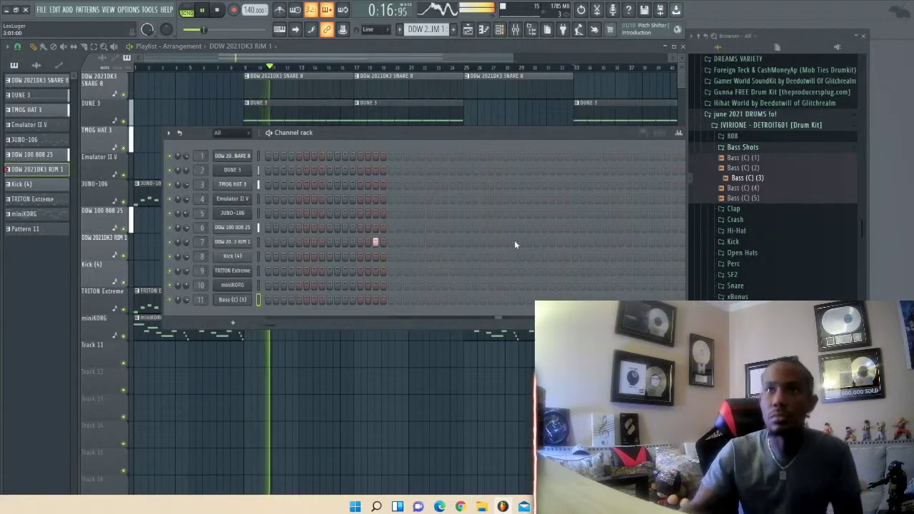
click(736, 264)
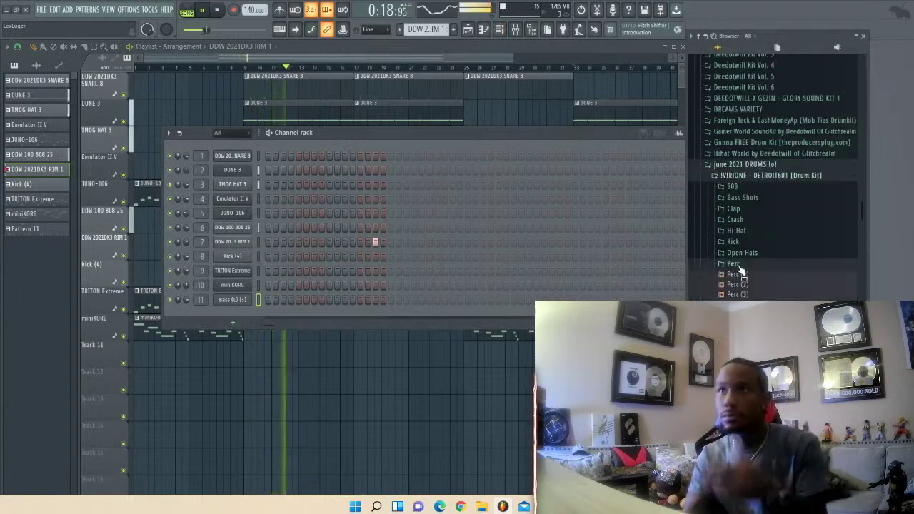
drag(740, 285, 229, 244)
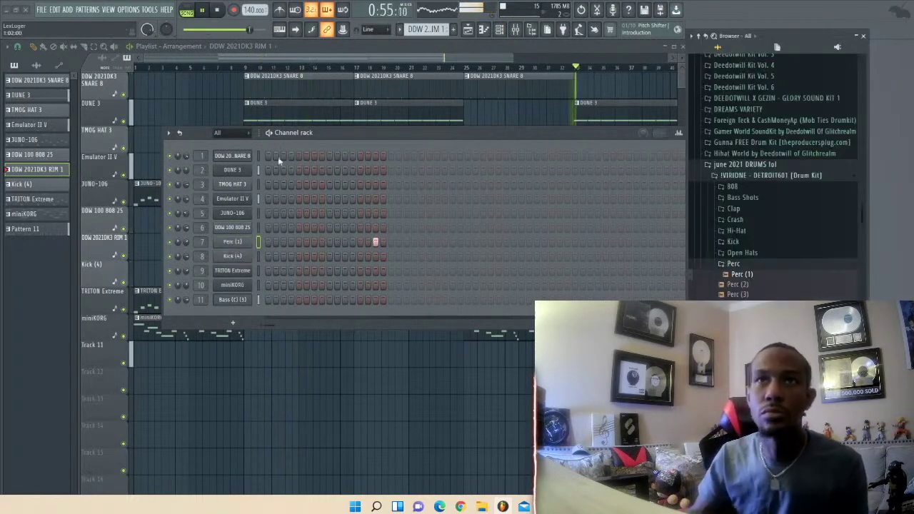
- Play from bar 9 and add three consecutive Perc (1) hits at the start of pattern bar 3 and one near its end
click(248, 69)
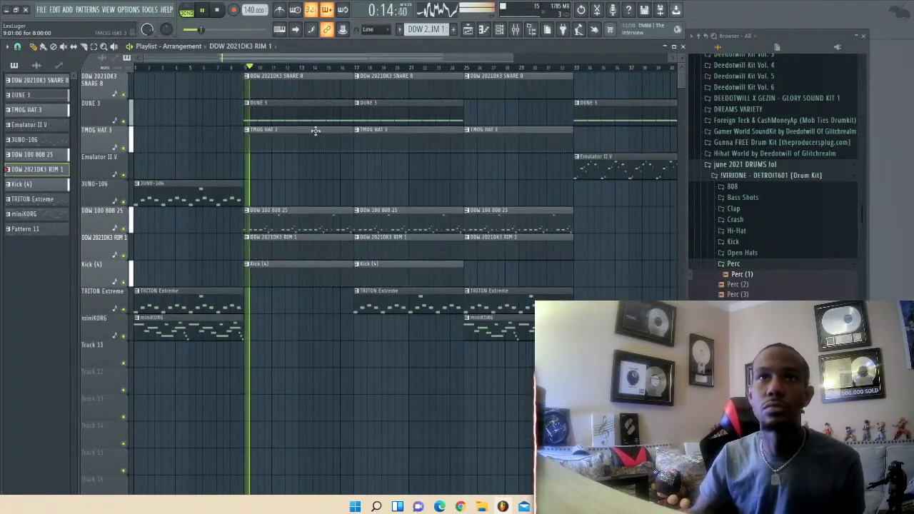
click(500, 30)
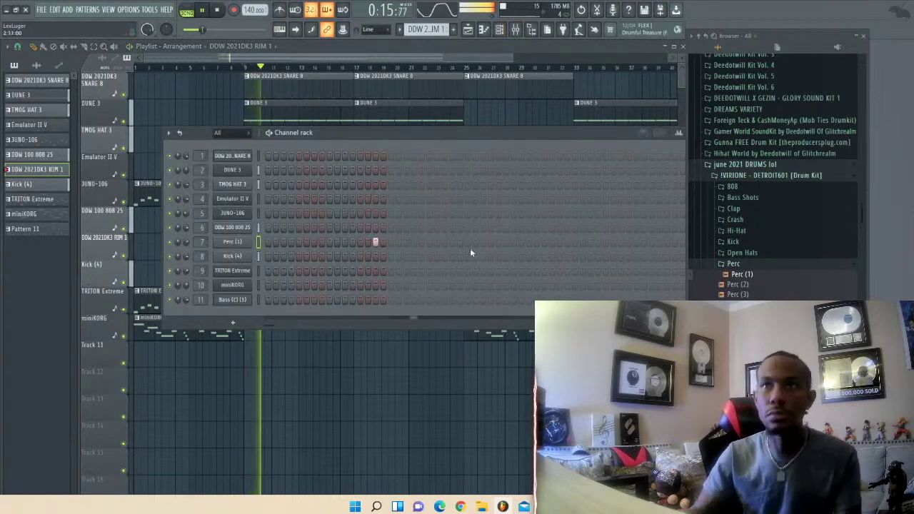
drag(521, 246, 534, 247)
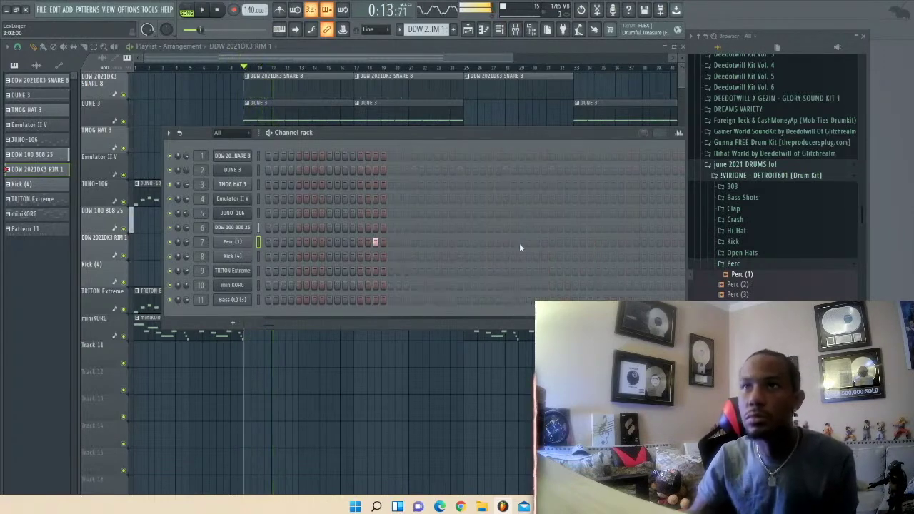
drag(513, 243, 519, 244)
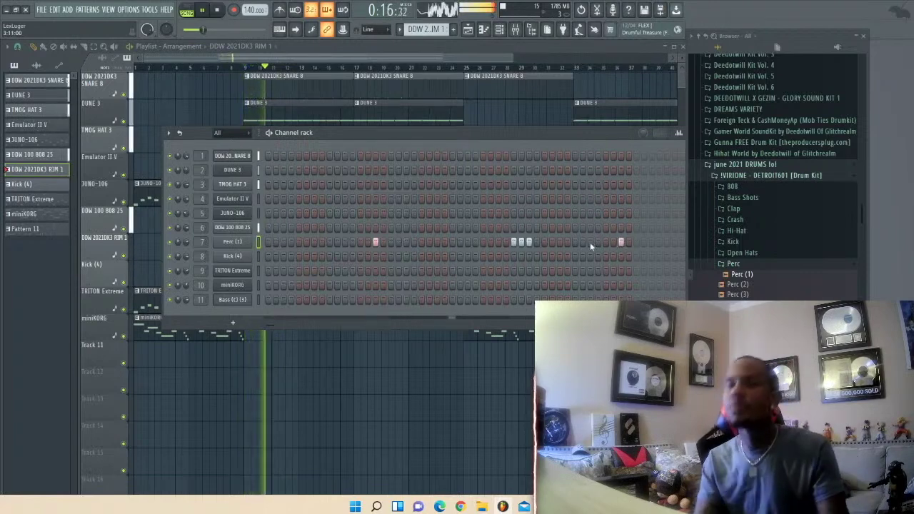
- Duplicate the four bars of Perc (1) notes into bars 5 to 8 in the piano roll
right_click(243, 244)
click(279, 247)
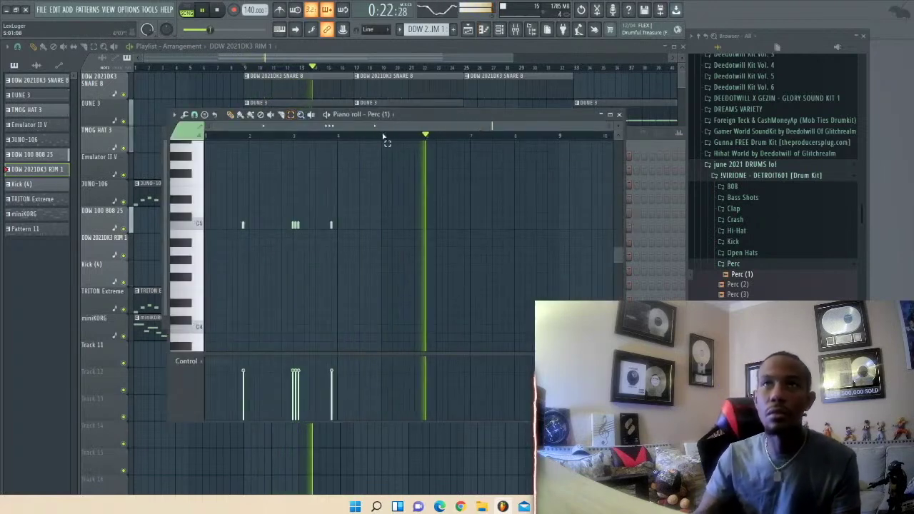
key(ctrl+a)
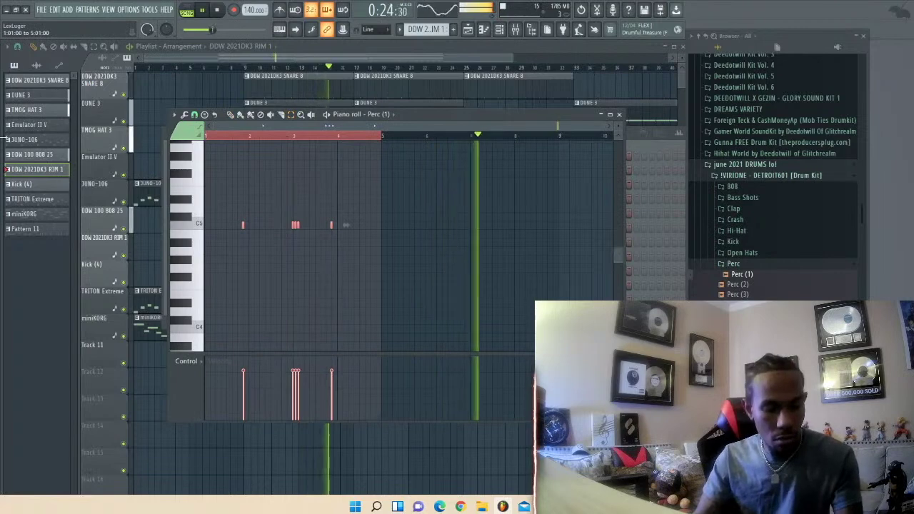
key(ctrl+b)
right_click(468, 137)
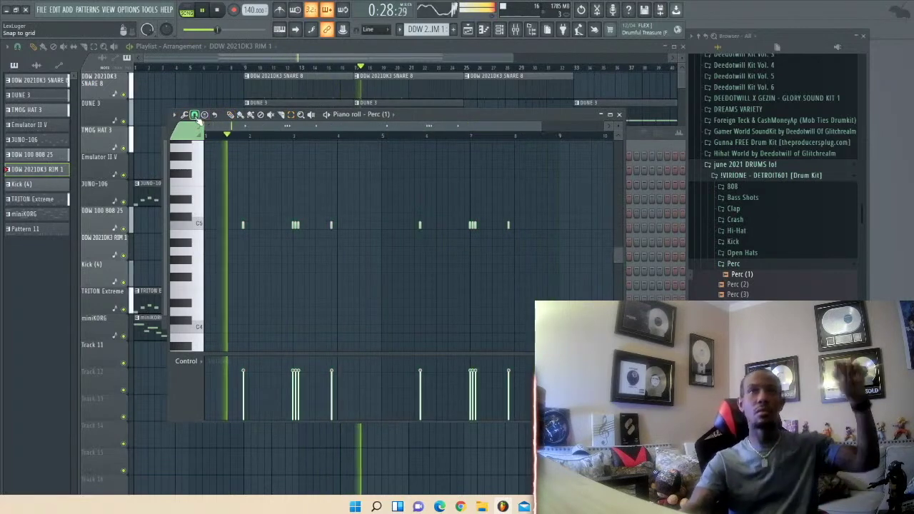
- Choose a snap setting for the Perc (1) piano roll and switch to the Paint tool
click(194, 115)
click(208, 215)
click(241, 115)
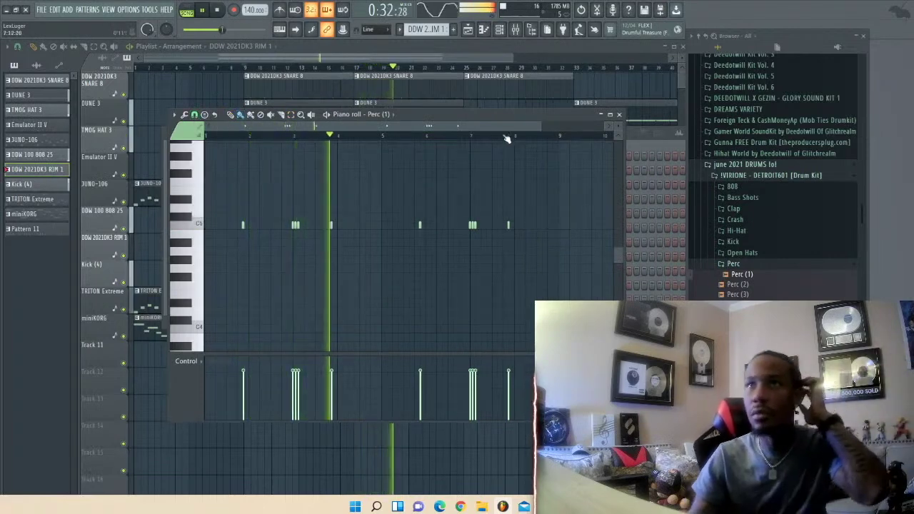
- Try painting three short D#5 notes in the second half of bar 8
drag(541, 126, 549, 150)
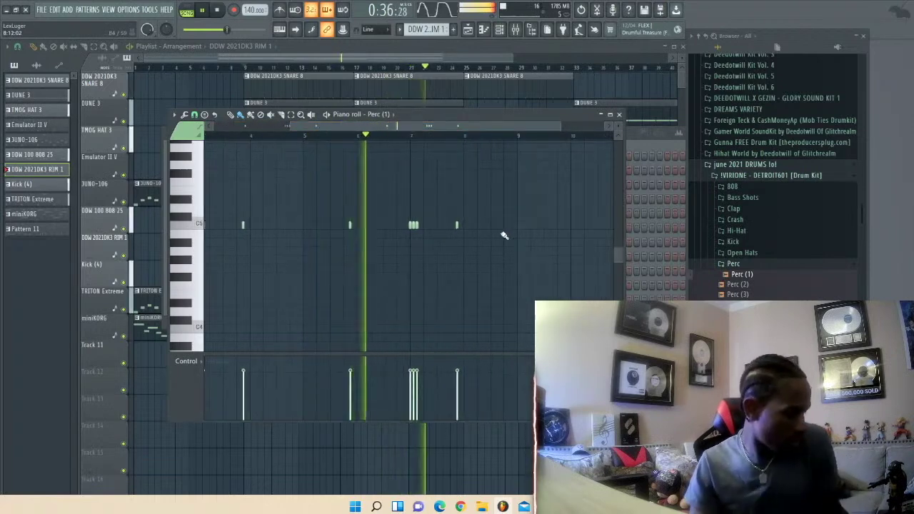
click(496, 199)
click(506, 200)
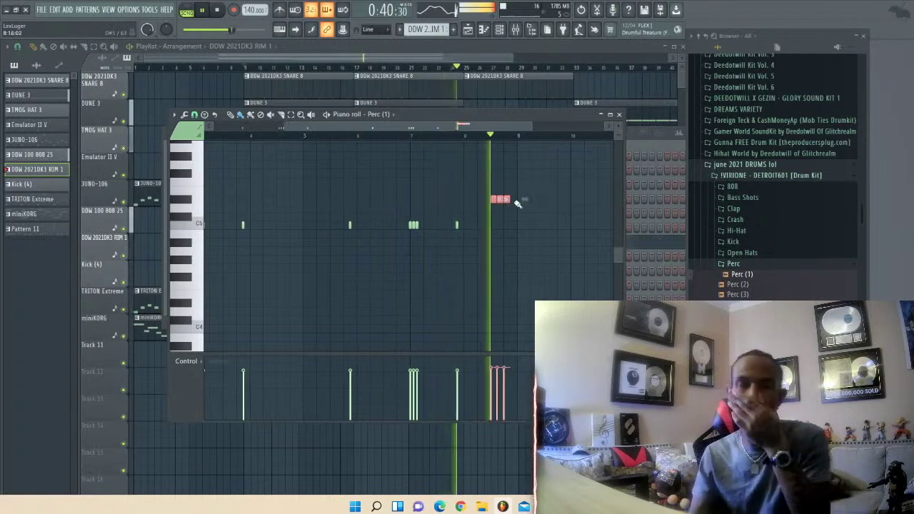
click(470, 136)
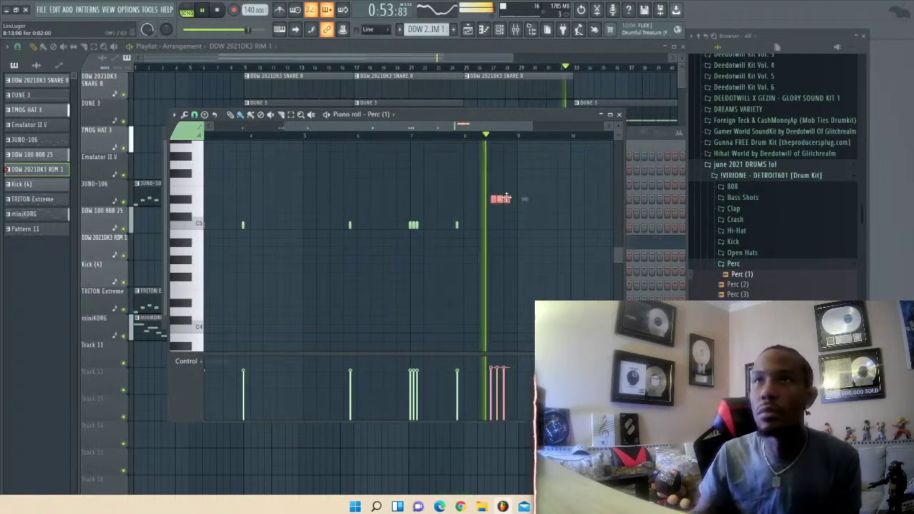
drag(525, 199, 517, 200)
- Paint fast Perc (1) note rolls on D#5, A#4 and B4 in the second half of bar 8, and return to the playlist
click(470, 136)
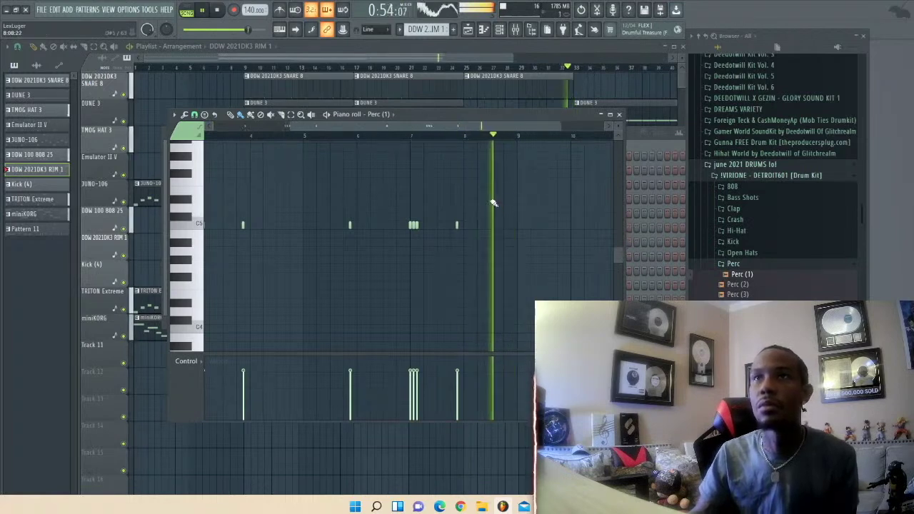
mouse_move(503, 199)
mouse_down()
mouse_move(522, 201)
mouse_move(503, 199)
mouse_move(514, 205)
mouse_up()
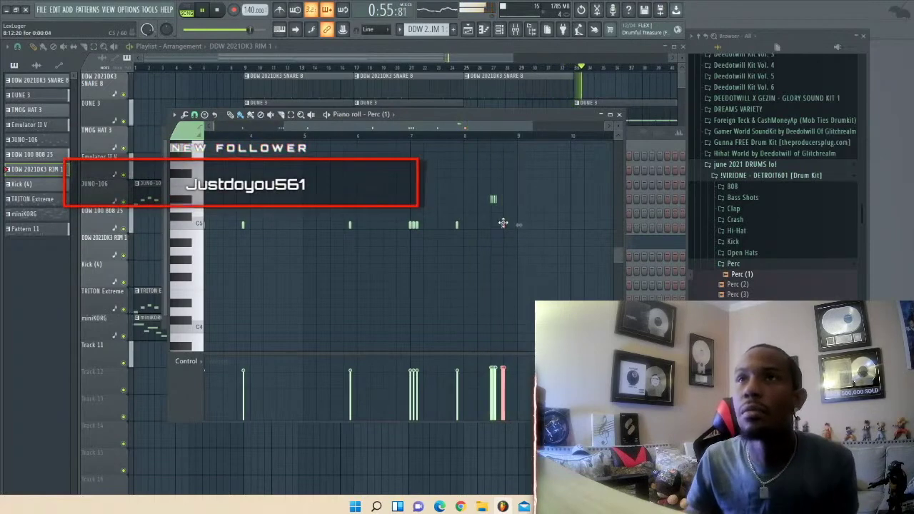
key(space)
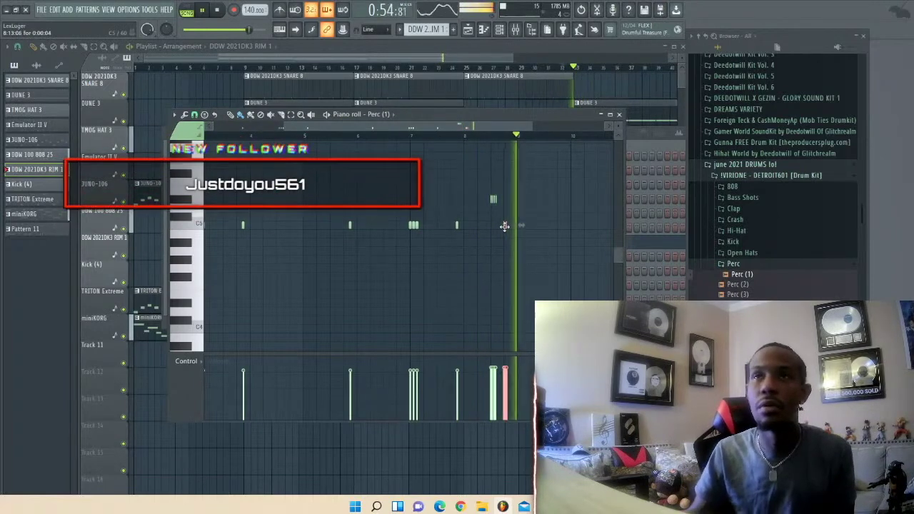
drag(505, 234, 504, 246)
key(space)
key(space)
click(511, 233)
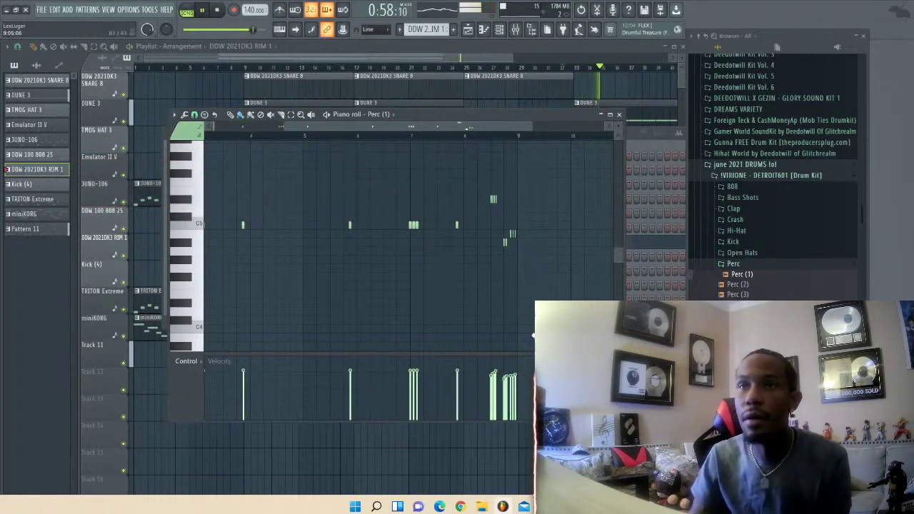
click(619, 115)
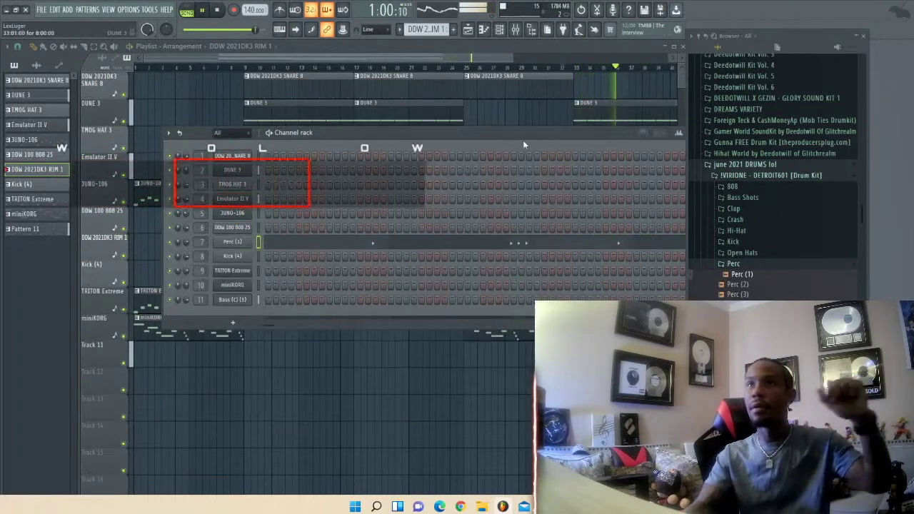
click(443, 48)
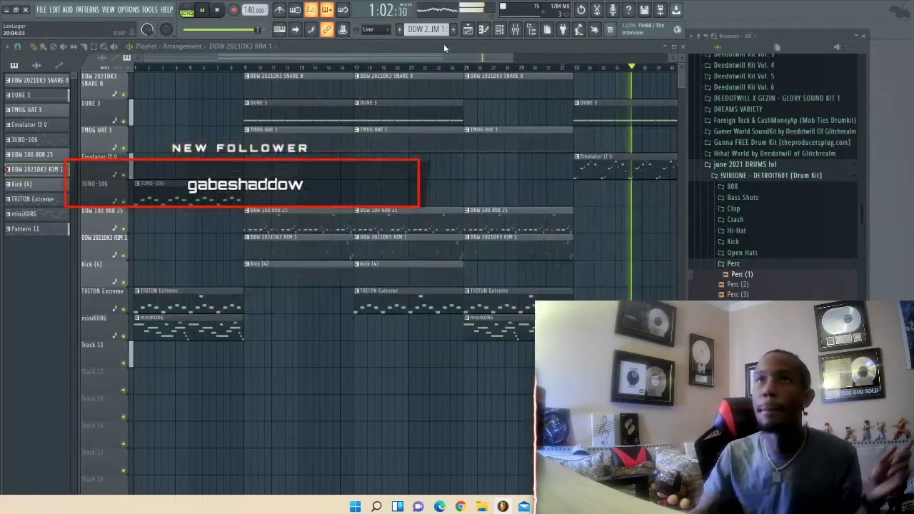
- Try placing a JUNO-106 clip at bar 41 on its own track
drag(512, 57, 568, 57)
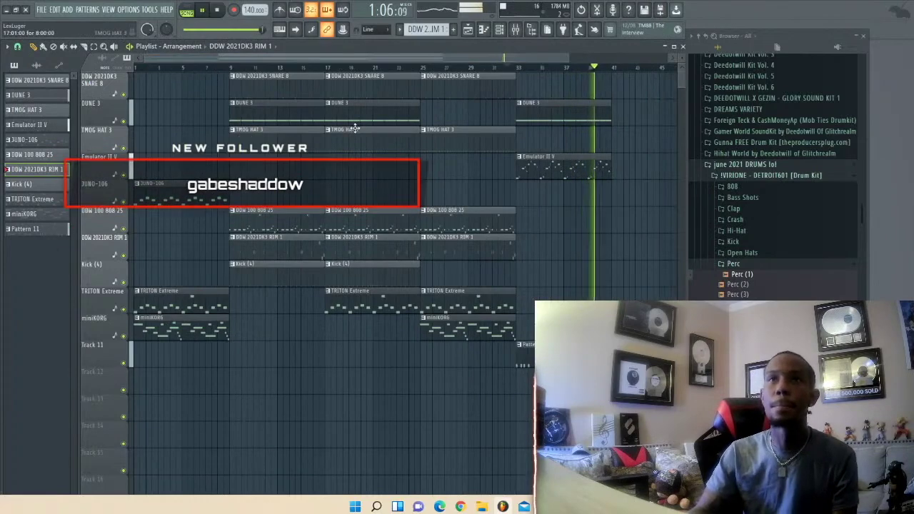
click(185, 197)
click(612, 196)
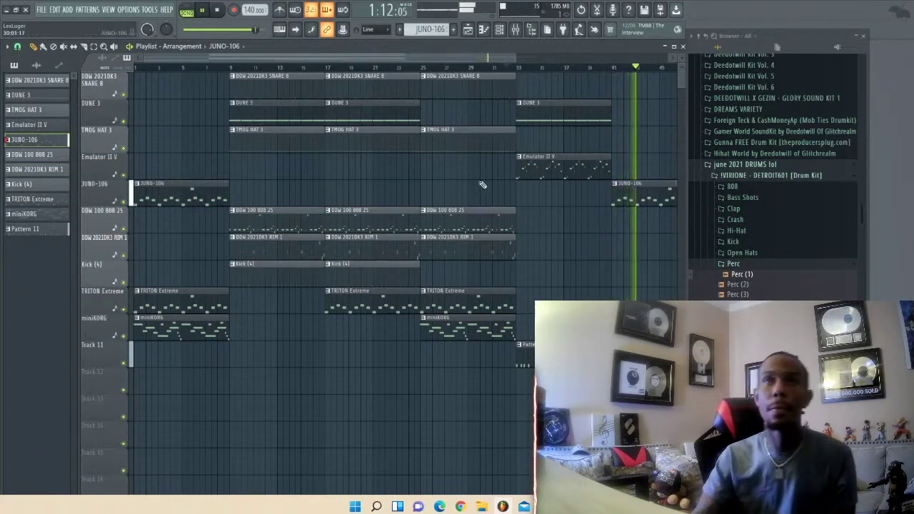
right_click(641, 203)
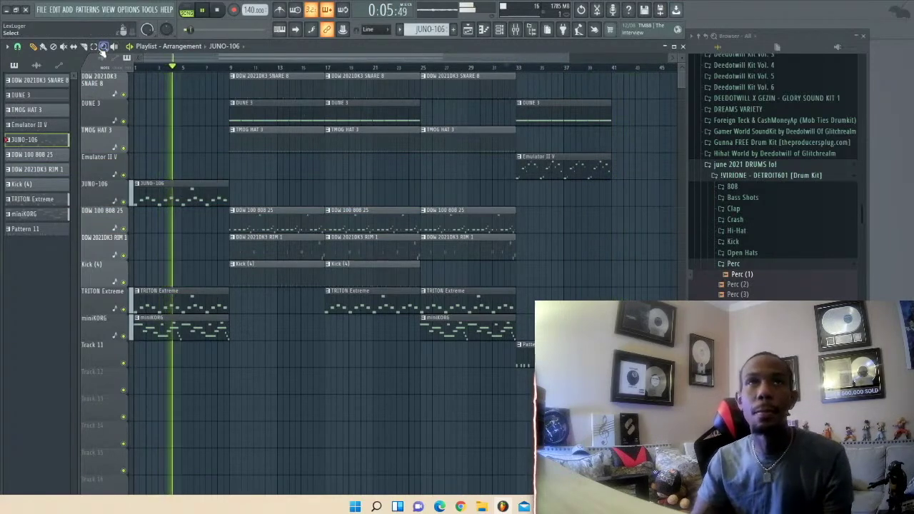
- Select all playlist clips in bars 1 to 40 and duplicate them starting at bar 41
drag(620, 421, 128, 74)
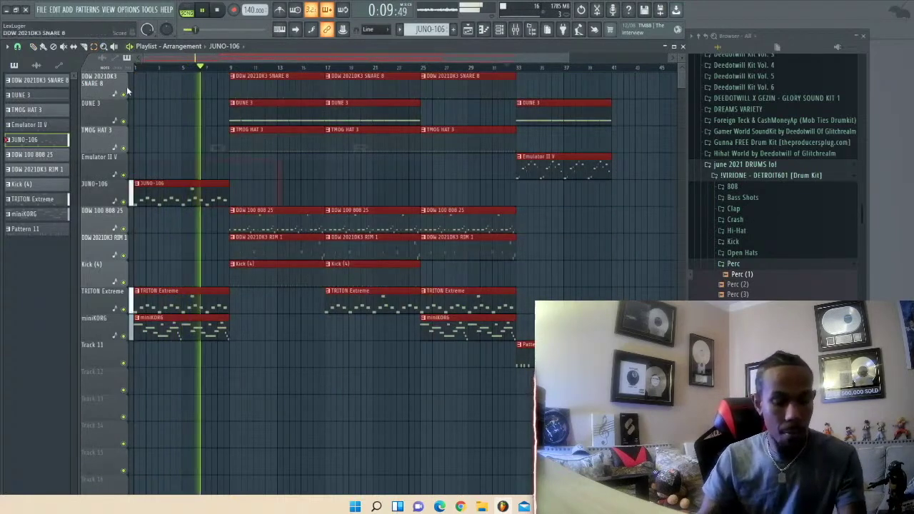
key(ctrl+b)
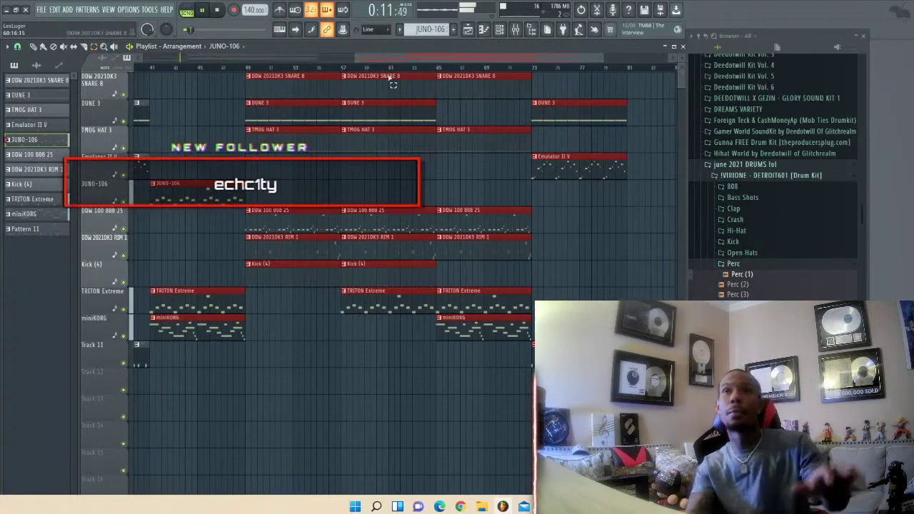
- Duplicate the snare, hat, 808 and rim clips of bars 25 to 32 and move the copies to bar 41
drag(390, 58, 83, 56)
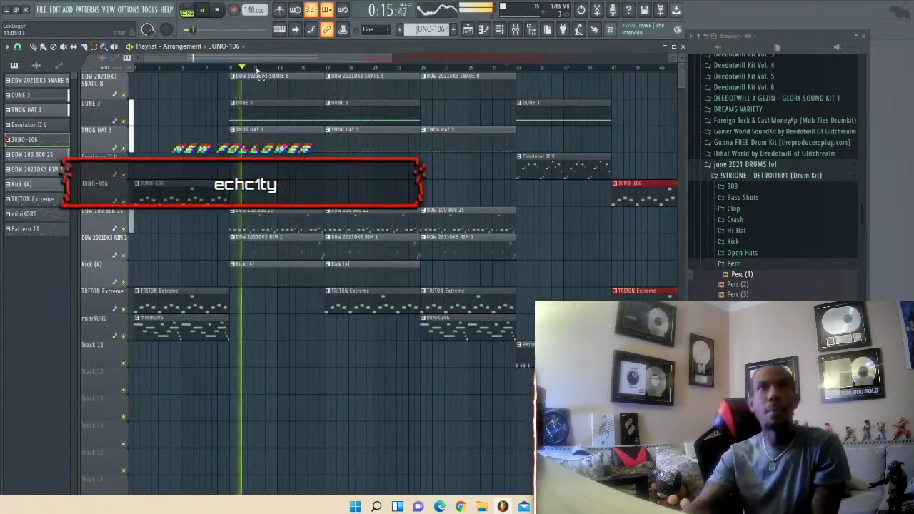
drag(83, 56, 296, 76)
drag(387, 284, 383, 90)
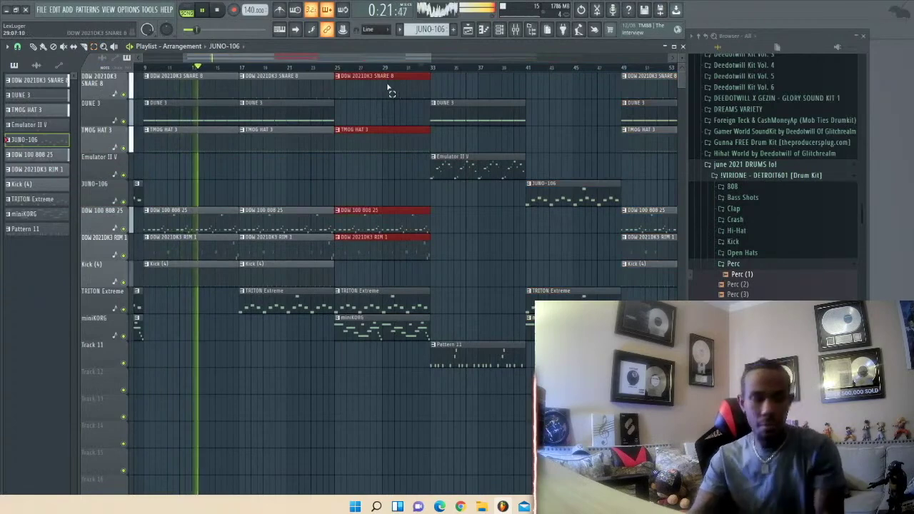
key(ctrl+b)
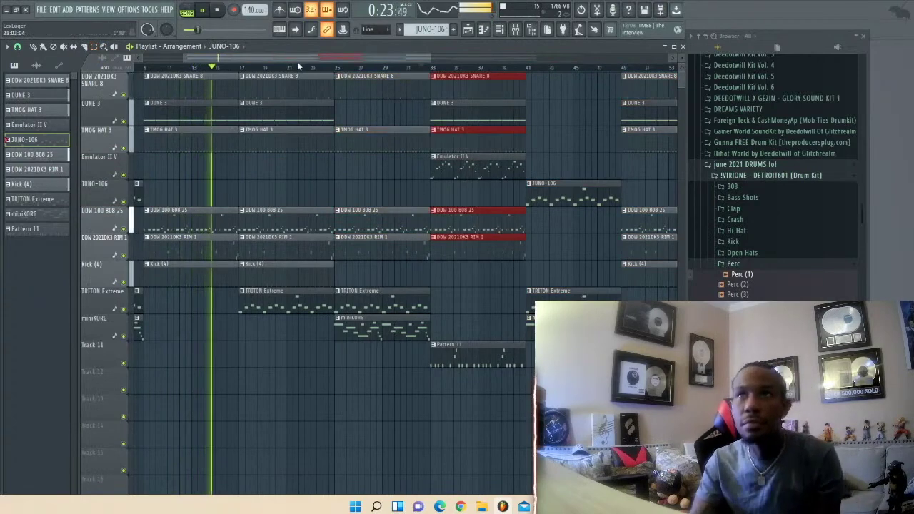
drag(494, 96, 565, 85)
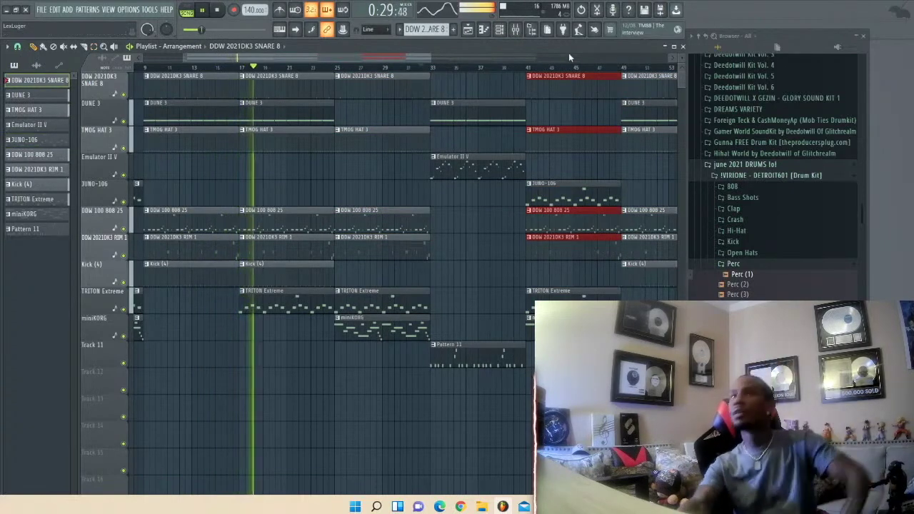
- Lower the rim track's mixer volume slightly and return to the playlist
click(515, 29)
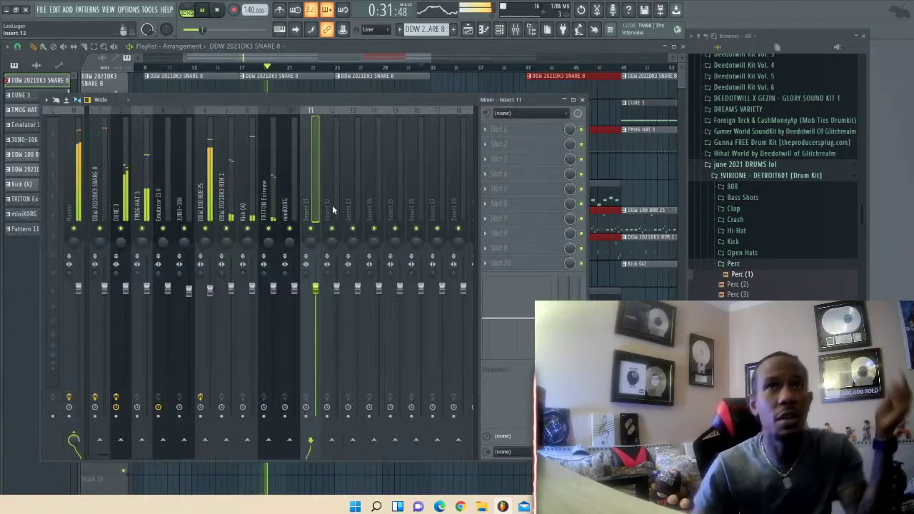
click(236, 207)
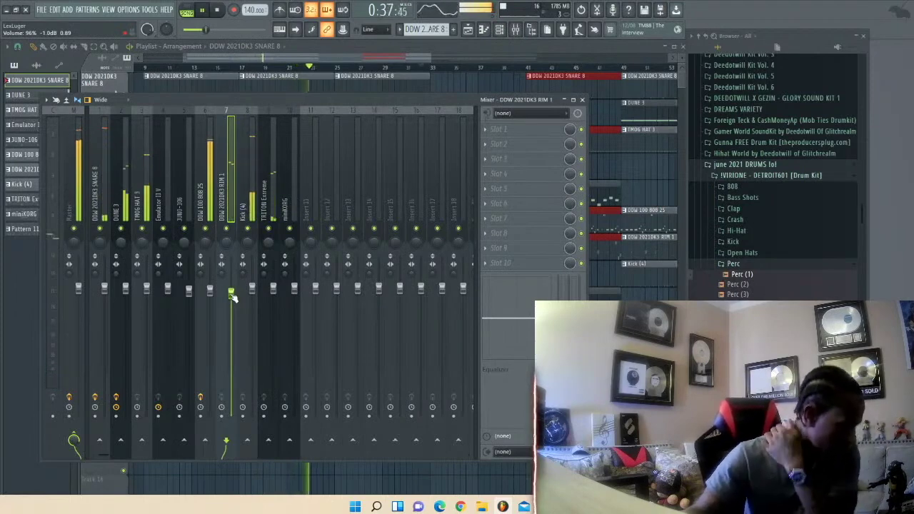
drag(232, 297, 232, 300)
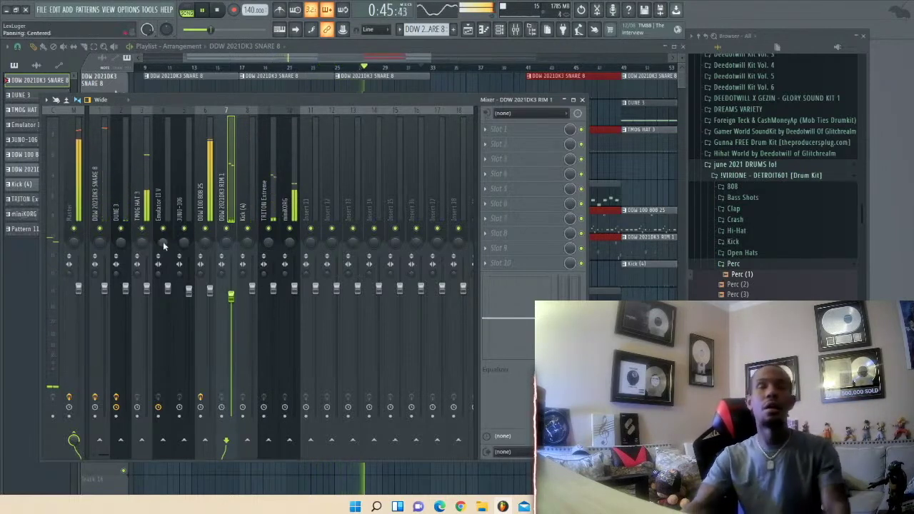
click(425, 48)
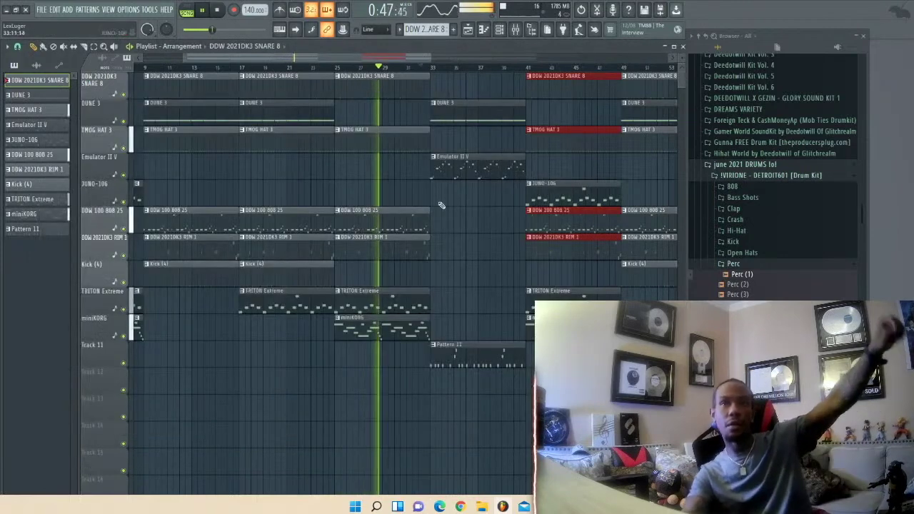
- Replace the miniKORG clip at bar 25 with a JUNO-106 clip on the JUNO-106 track and play from there
right_click(383, 330)
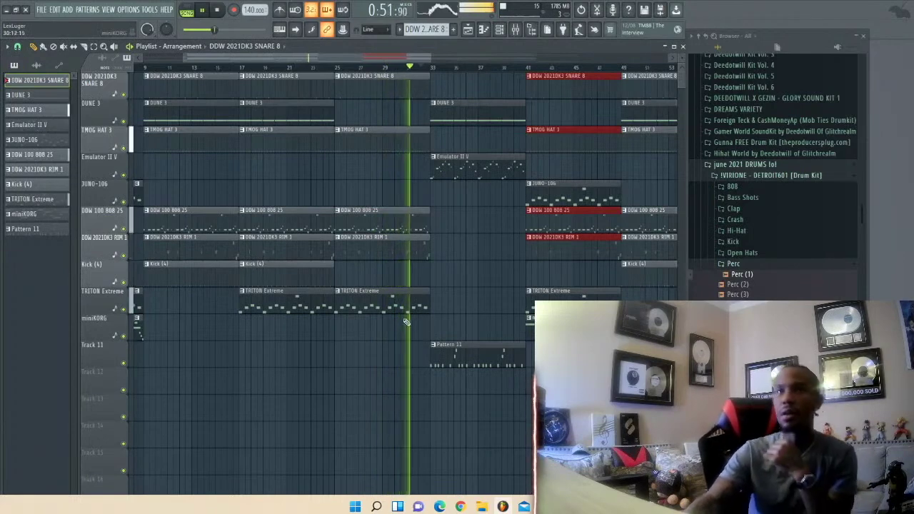
click(555, 199)
click(337, 193)
click(339, 68)
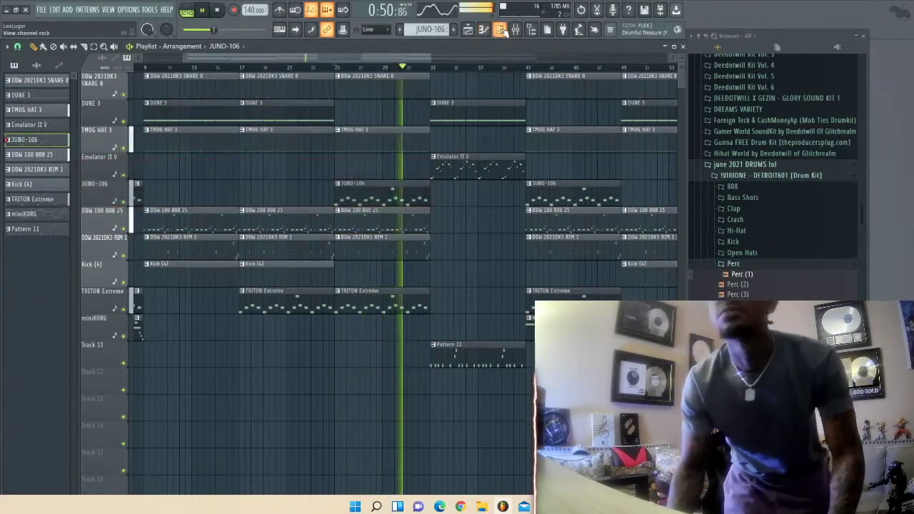
- Add a very short D#5 note at the end of bar 8 in the DDW 100 808 25 pattern and drop its velocity to near zero
key(F6)
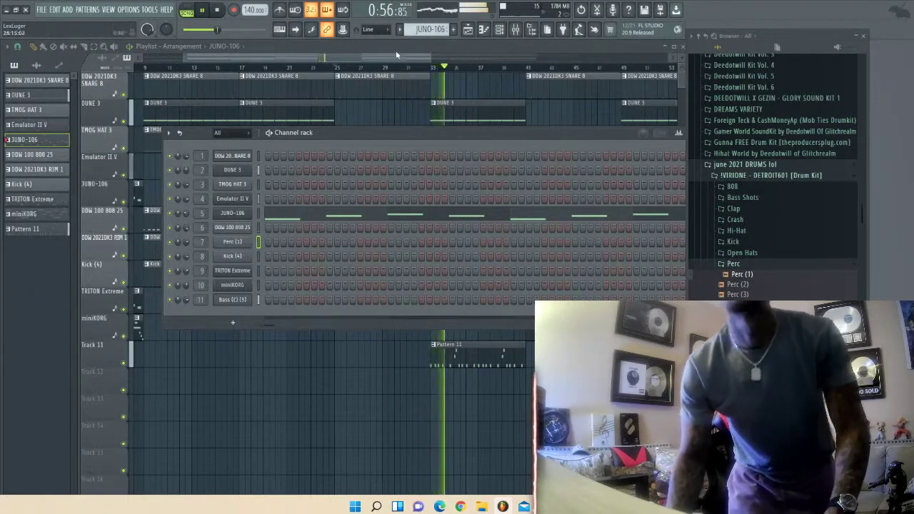
scroll(419, 31, down, 2)
scroll(419, 30, up, 1)
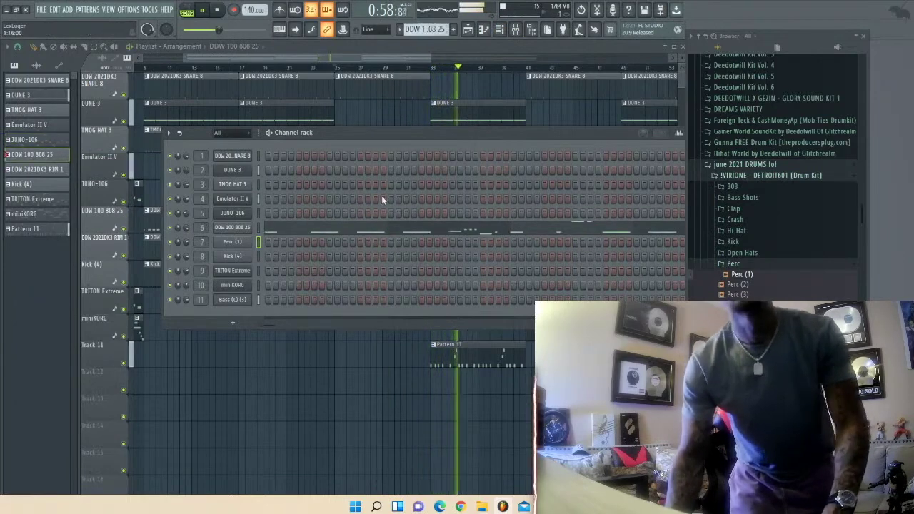
click(367, 222)
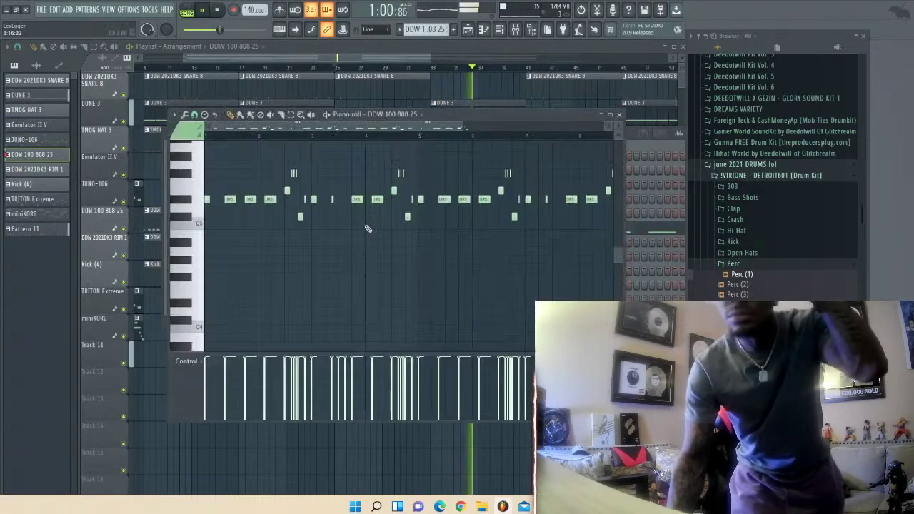
drag(336, 129, 442, 142)
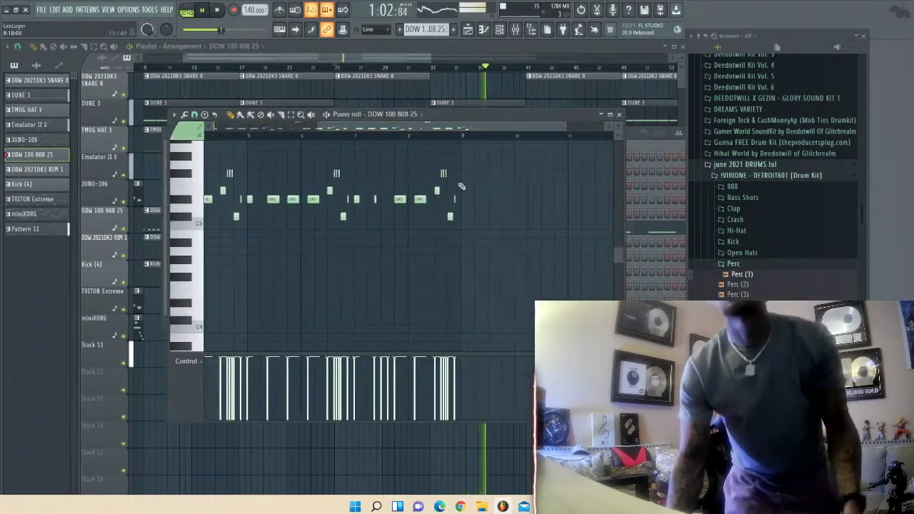
drag(564, 125, 499, 147)
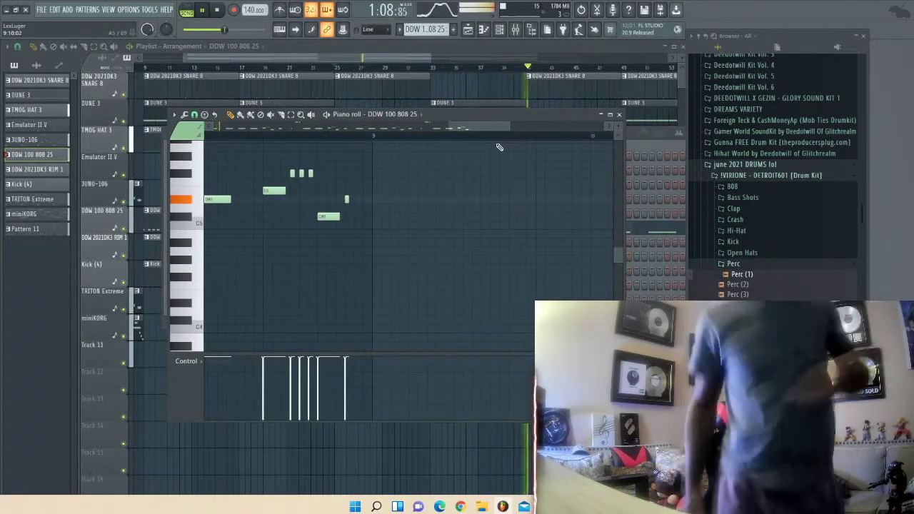
click(194, 115)
click(212, 179)
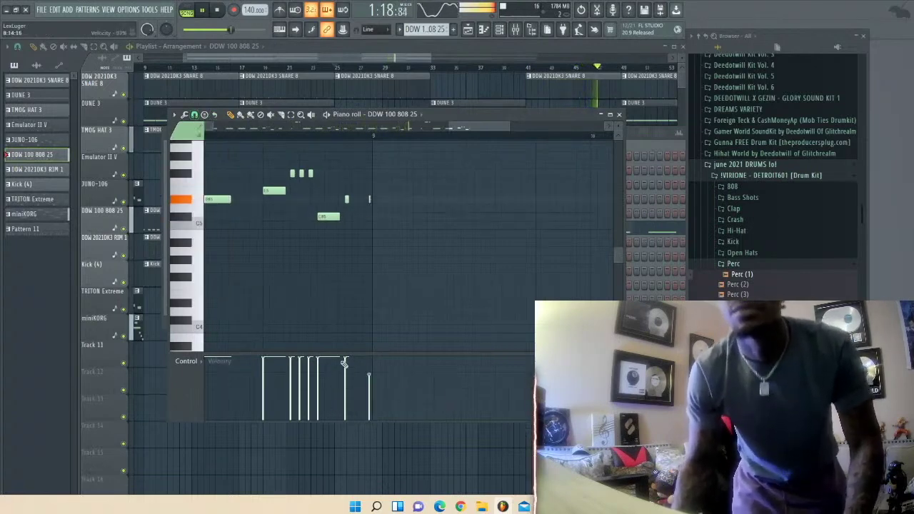
drag(370, 354, 374, 262)
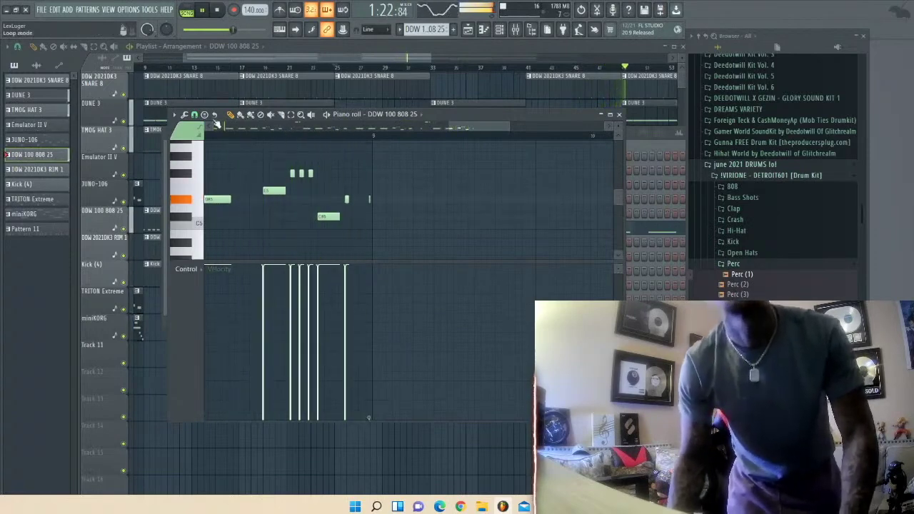
click(201, 119)
click(213, 189)
click(194, 116)
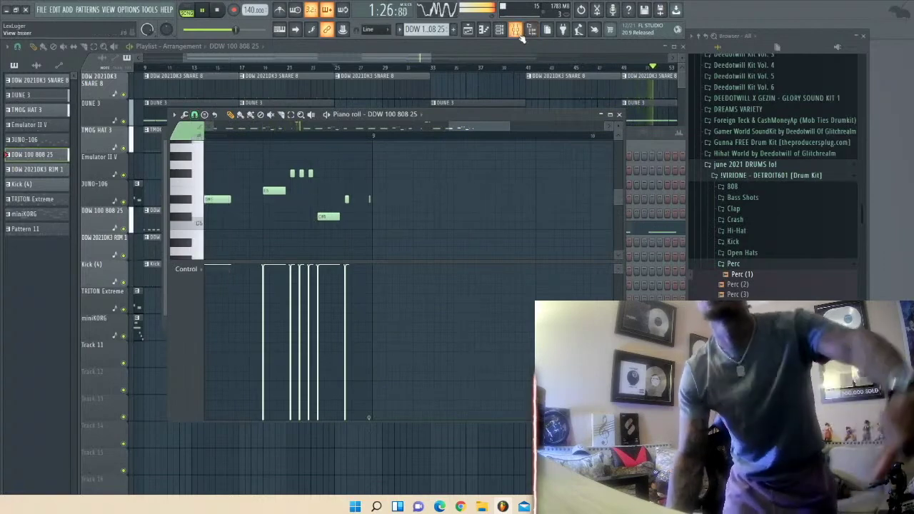
- Raise the Sausage Fattener mix amount slightly on the DDW 100 808 25 mixer track and check the Kick (4) track
click(516, 31)
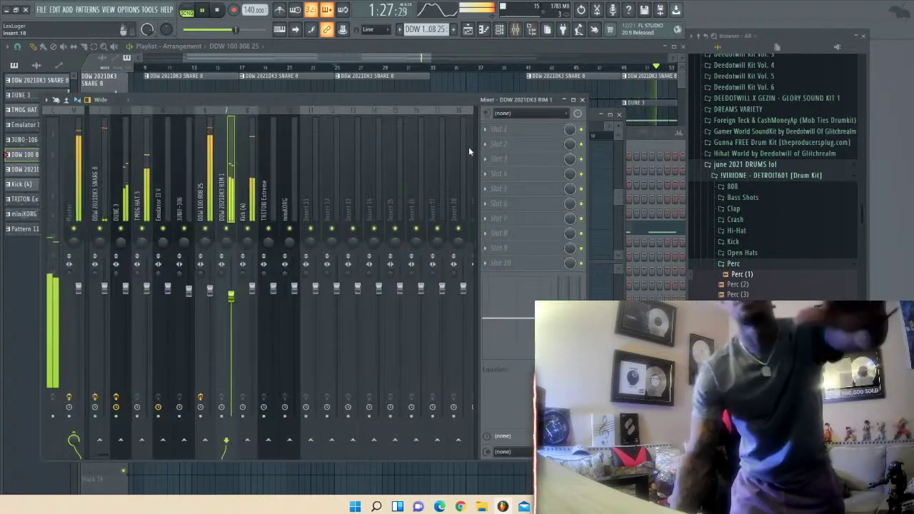
click(209, 212)
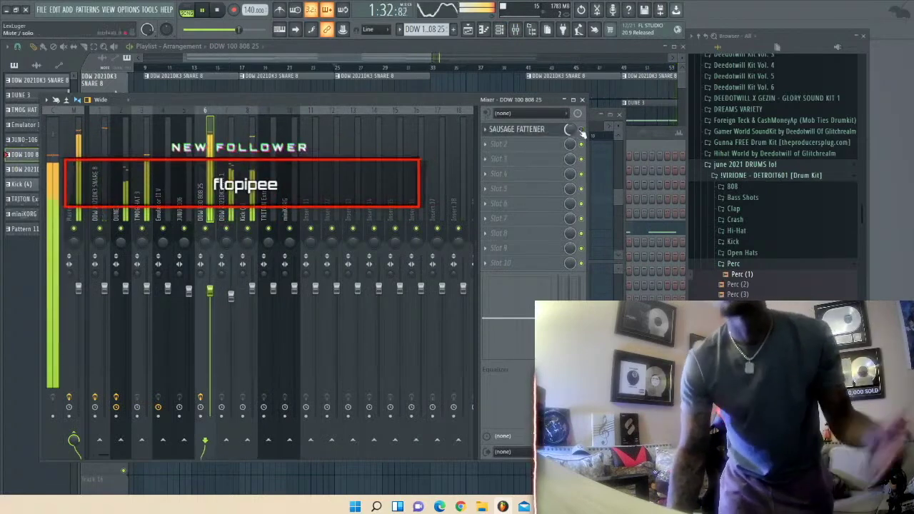
drag(569, 133, 570, 126)
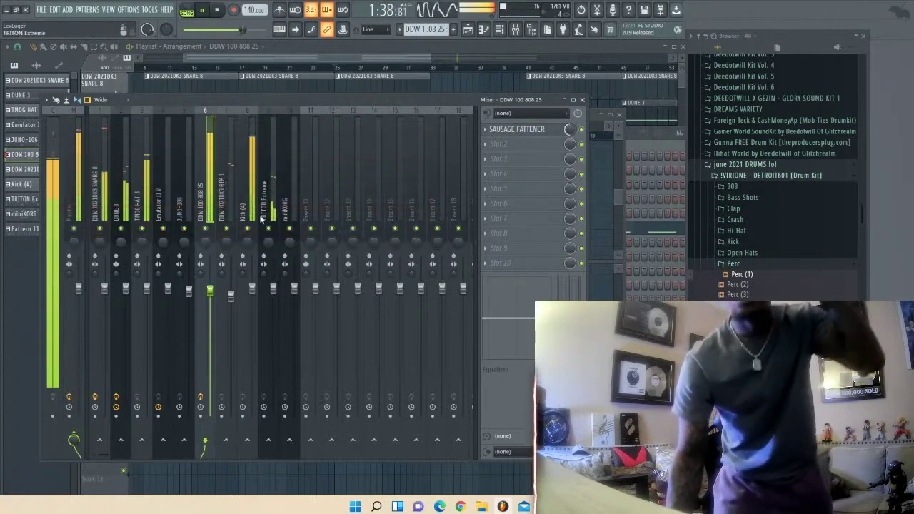
click(244, 209)
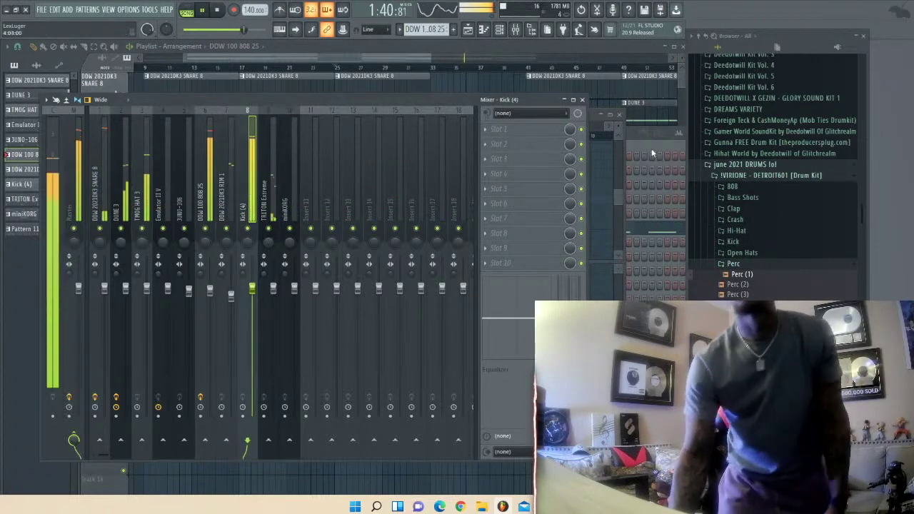
click(651, 152)
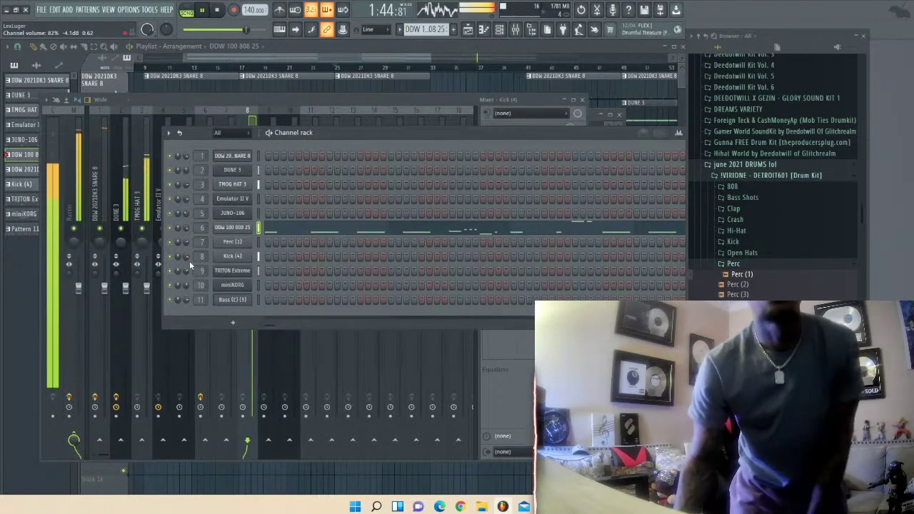
- Set the snare channel's root note to C#5 and make its sample cut itself when retriggered
click(232, 156)
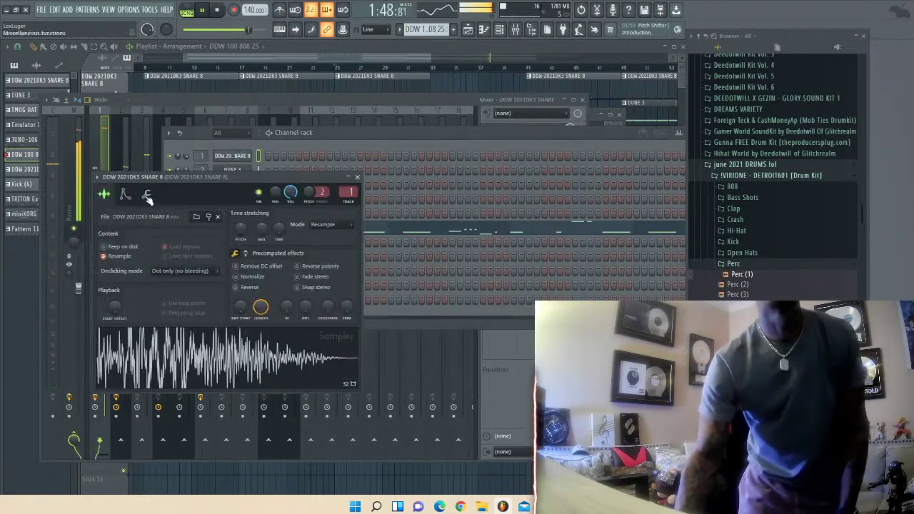
click(146, 196)
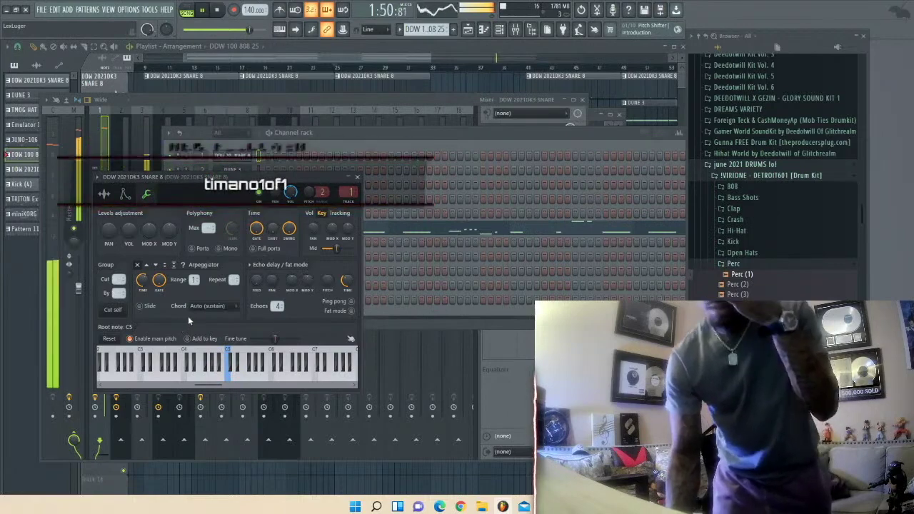
click(231, 357)
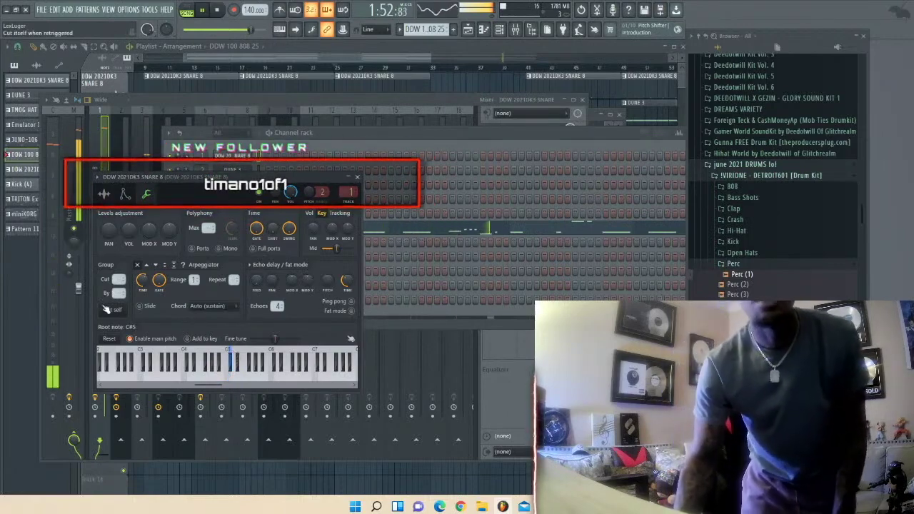
click(326, 144)
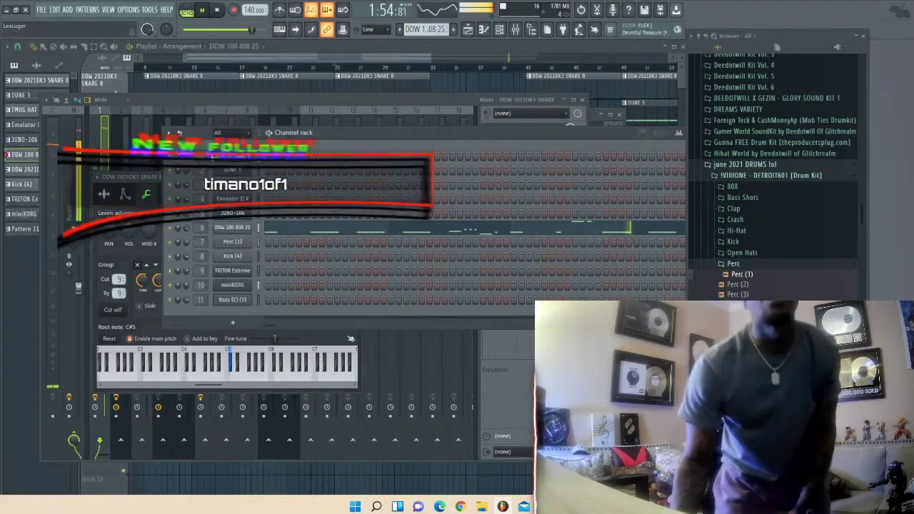
- Make the TMOG HAT 3 channel cut itself when retriggered and check the same setting on the DDW 100 808 25 channel
click(243, 190)
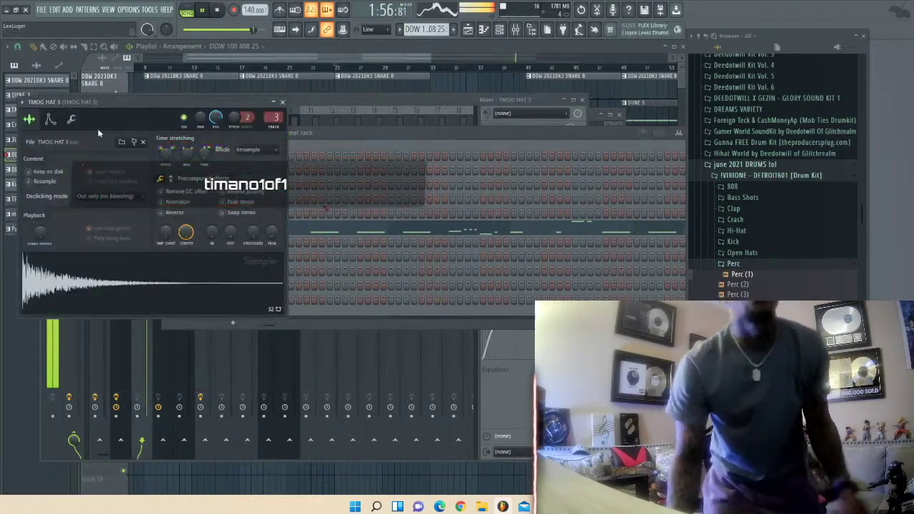
click(72, 119)
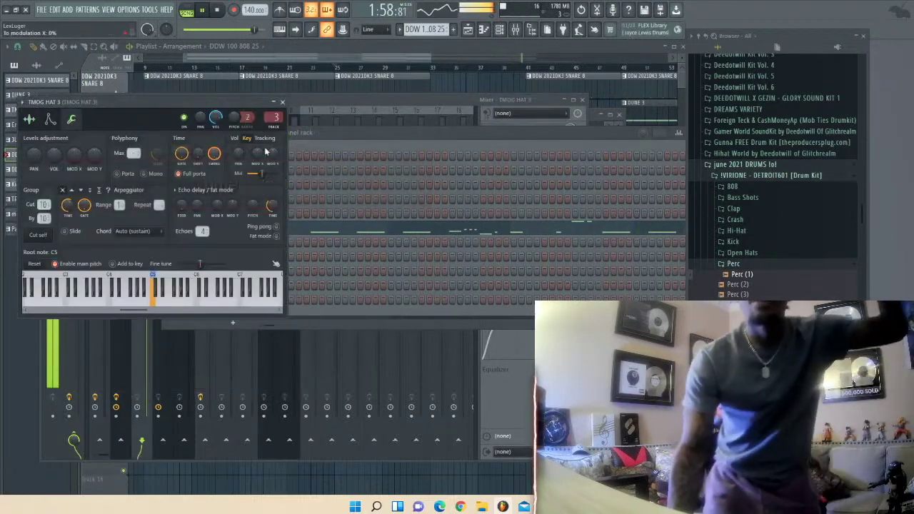
click(385, 140)
click(238, 228)
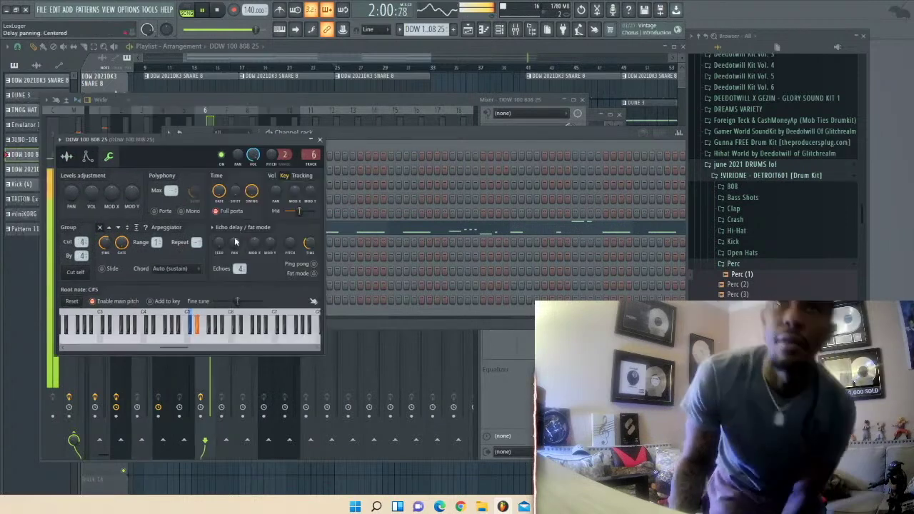
click(371, 148)
- Make the Perc (1) channel cut itself when retriggered and check the cut settings of Kick (4) and Bass (C) (3)
click(247, 243)
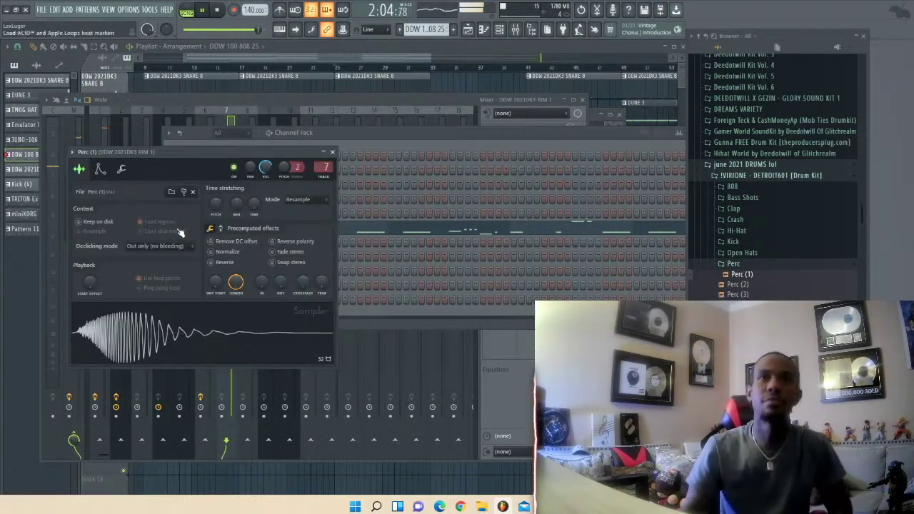
click(119, 170)
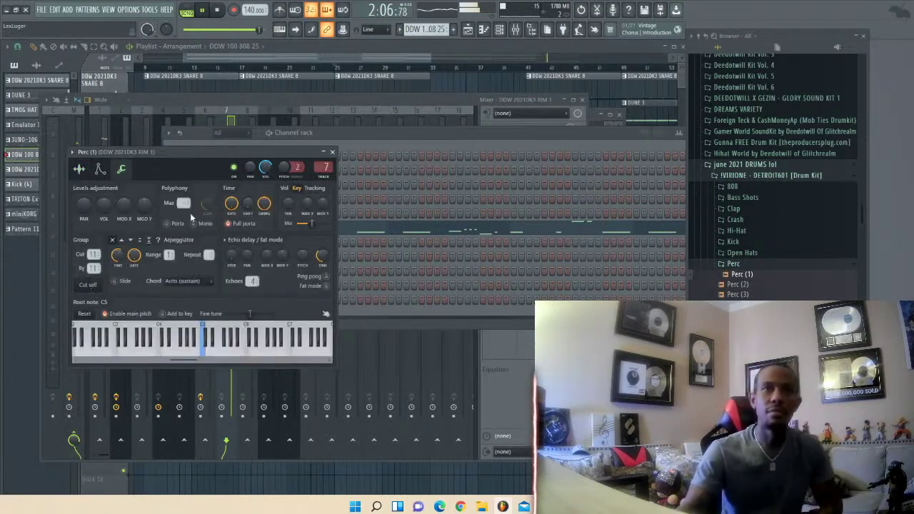
click(356, 137)
click(241, 261)
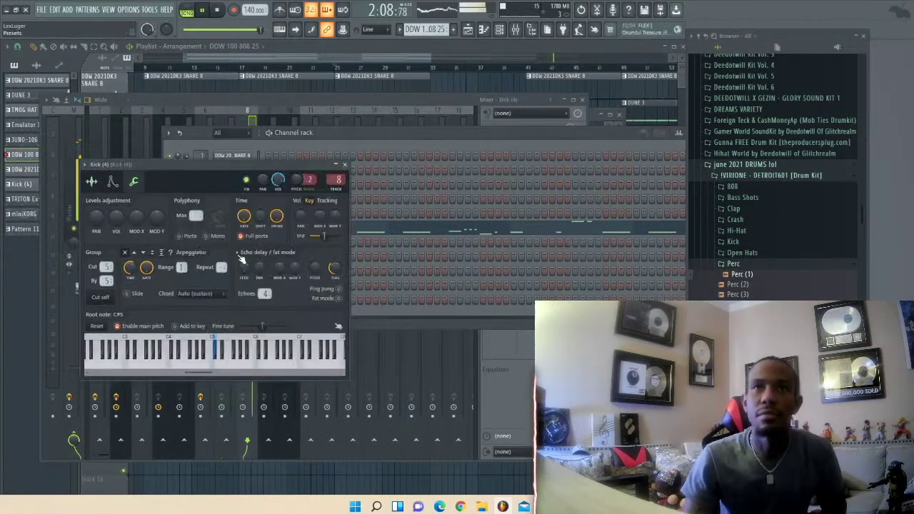
click(423, 135)
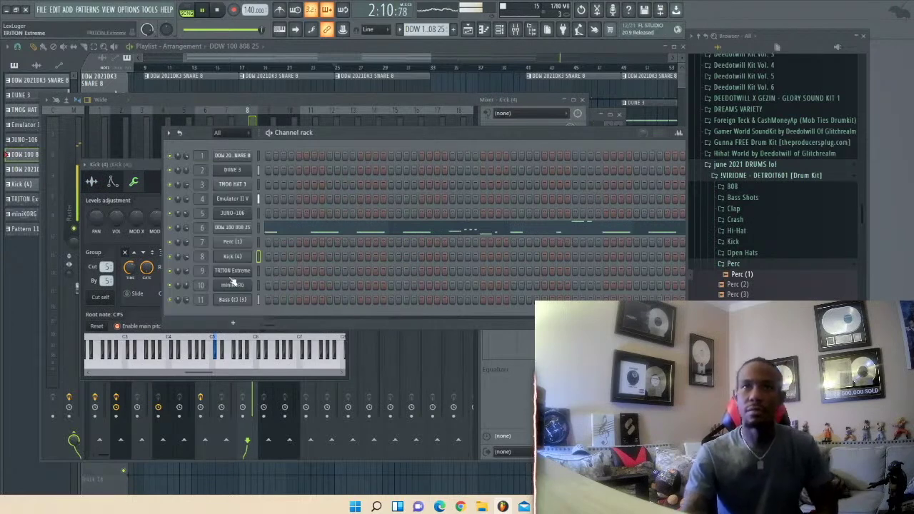
click(233, 300)
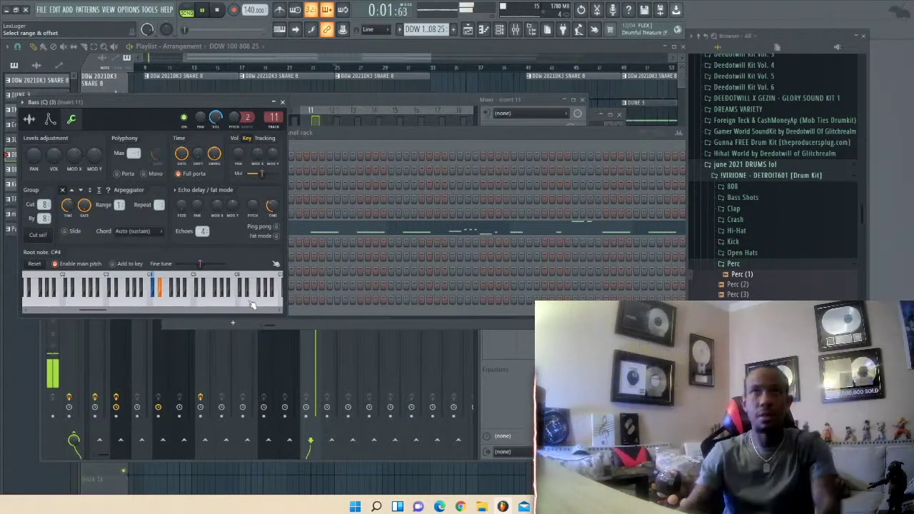
click(394, 153)
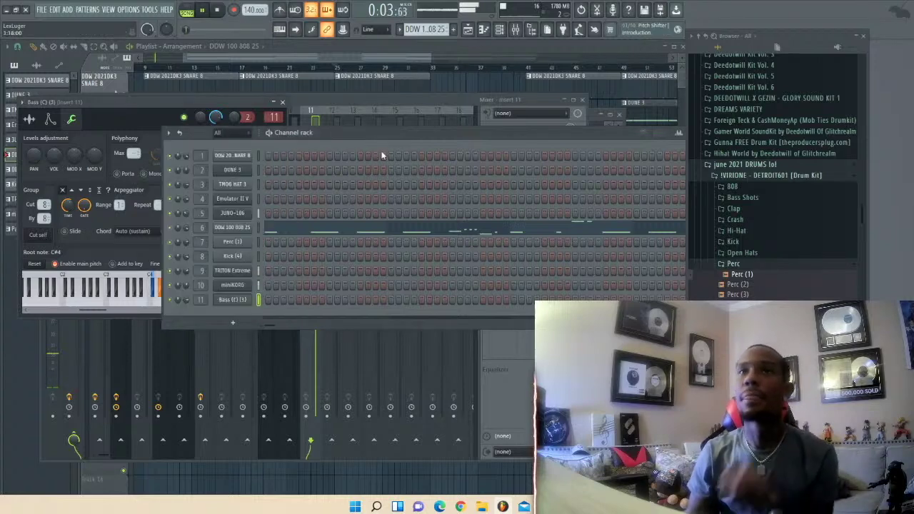
- Switch to the empty Pattern 13 and return to the start of the playlist arrangement
scroll(427, 30, down, 4)
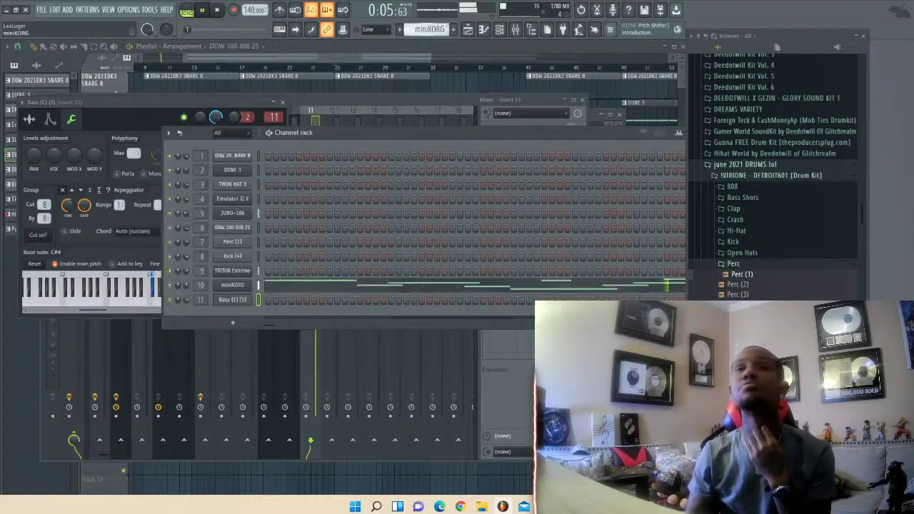
scroll(427, 29, down, 1)
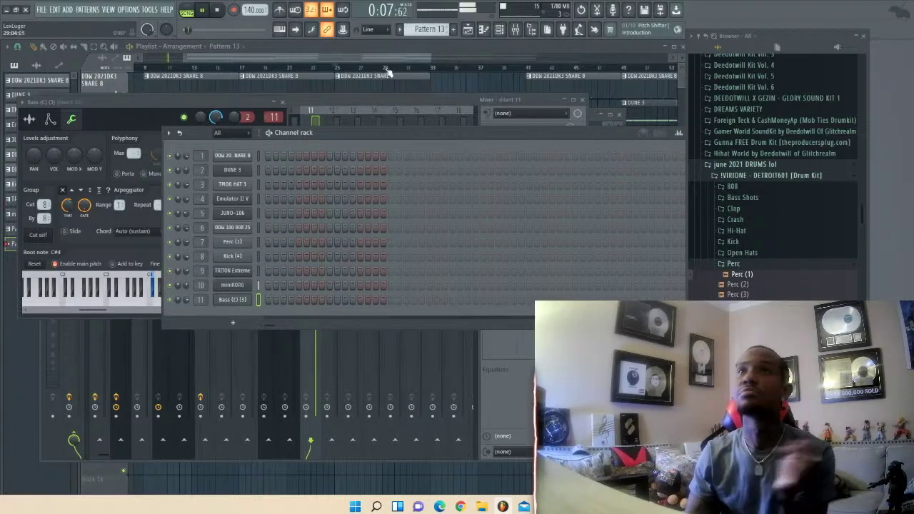
click(401, 48)
drag(328, 58, 142, 79)
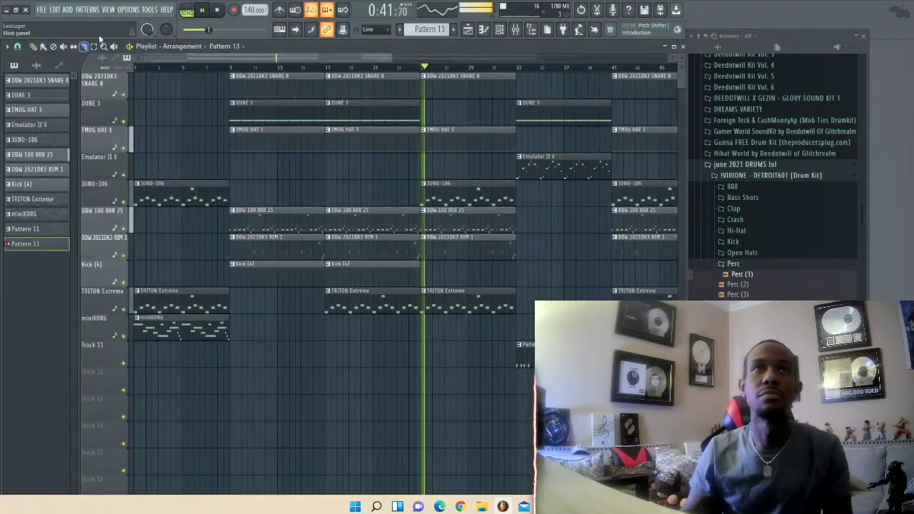
- Cut the intro's JUNO-106, TRITON Extreme and miniKORG clips down to four bars and shift all following clips back to start at bar 5
click(217, 10)
drag(208, 29, 182, 30)
key(space)
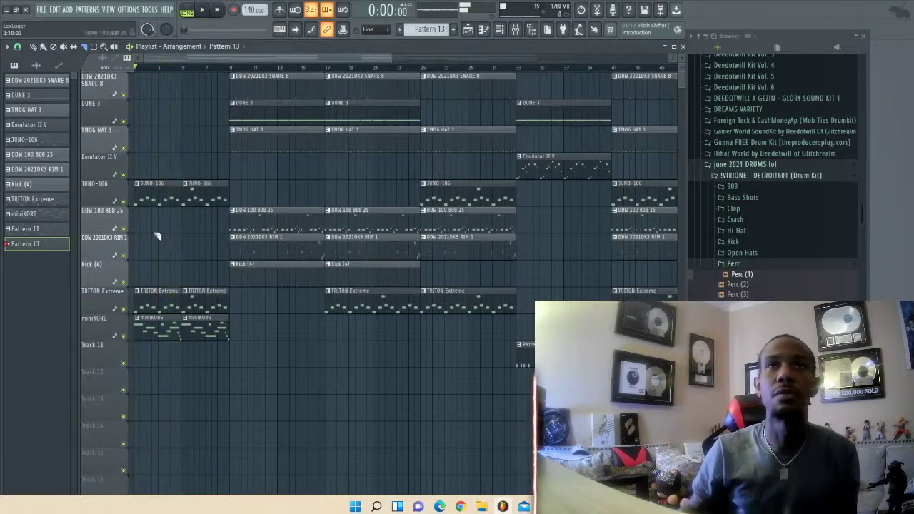
right_click(208, 197)
right_click(206, 307)
right_click(204, 334)
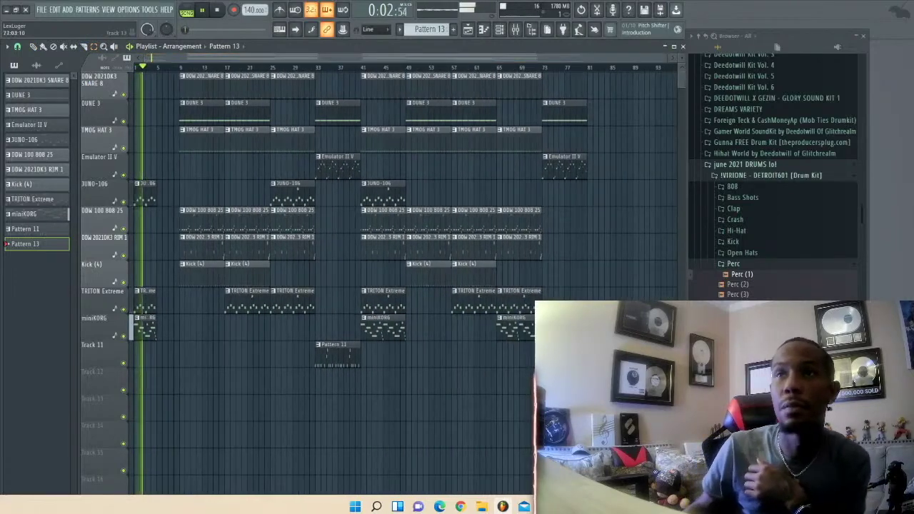
drag(583, 447, 202, 27)
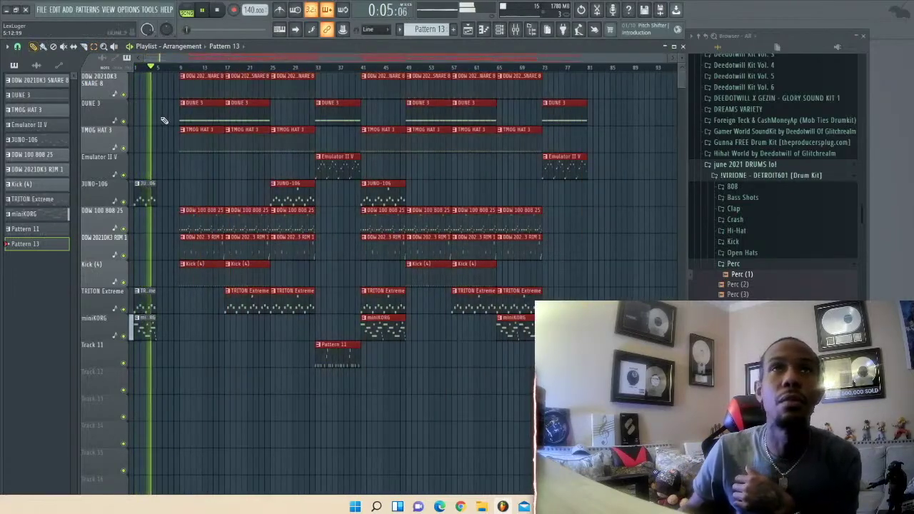
drag(194, 116, 171, 127)
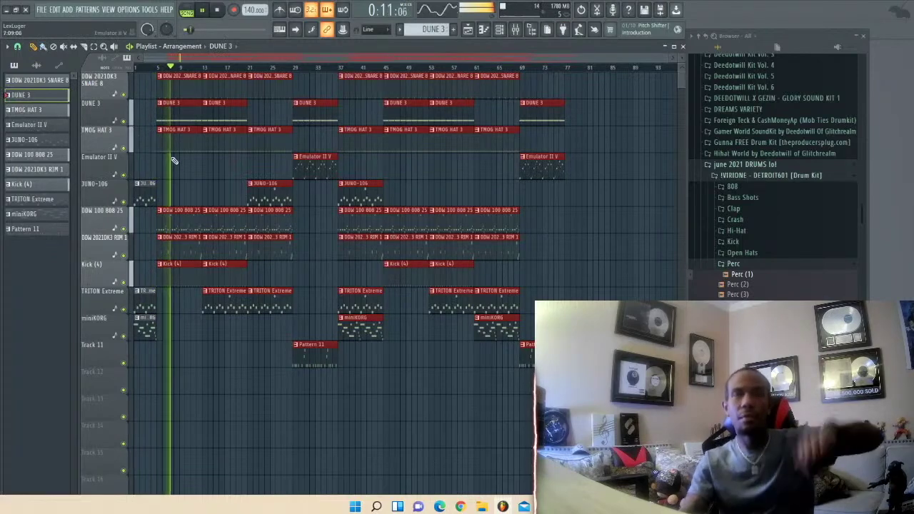
- Add the Perc (4) sample as a new channel below Bass (C) (3) and switch to the empty Pattern 12
click(498, 30)
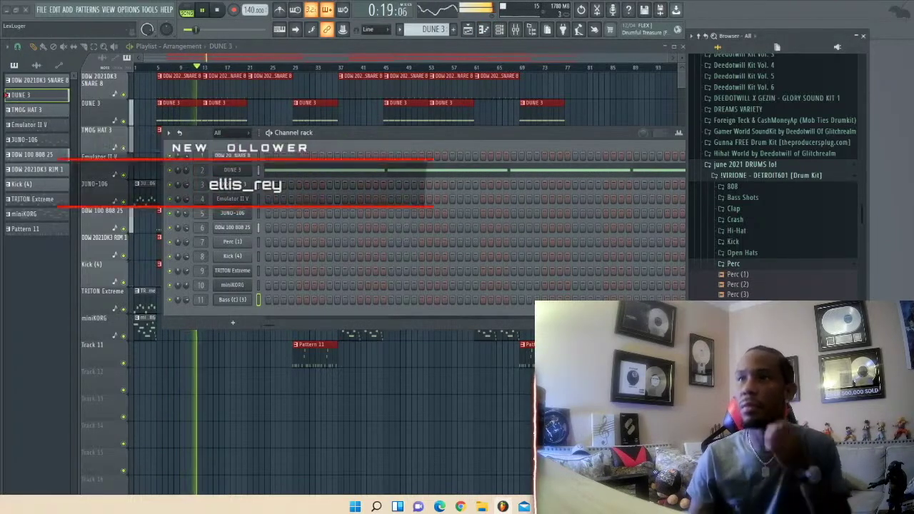
drag(738, 305, 236, 315)
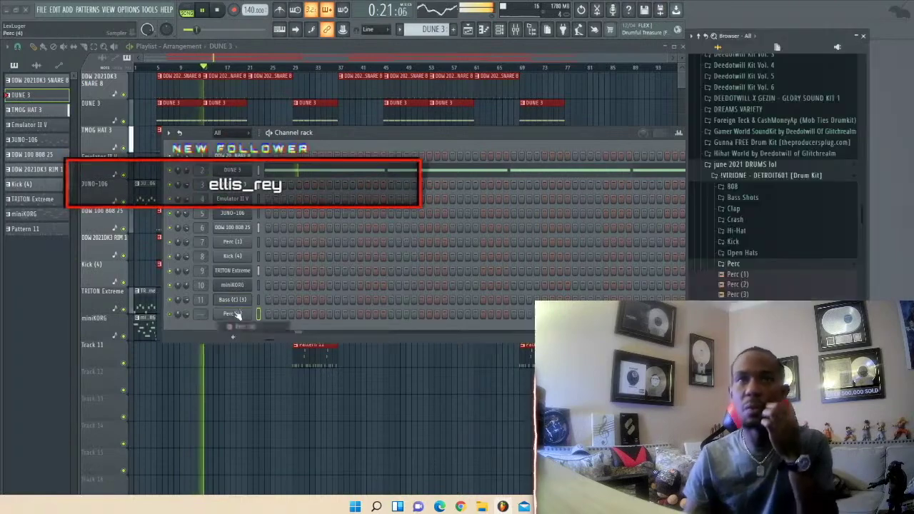
key(KP_Add)
key(KP_Add)
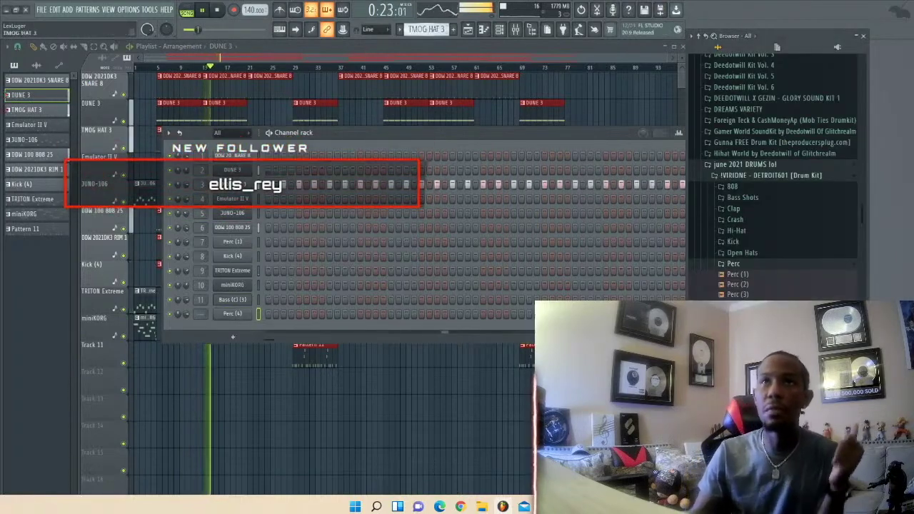
key(KP_Add)
key(KP_Add)
key(KP_Add)
key(KP_Add)
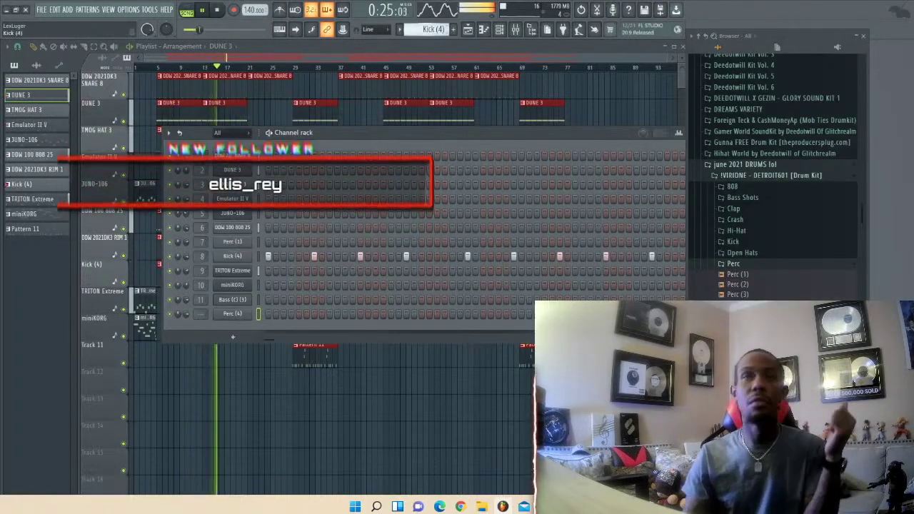
key(KP_Add)
key(KP_Add)
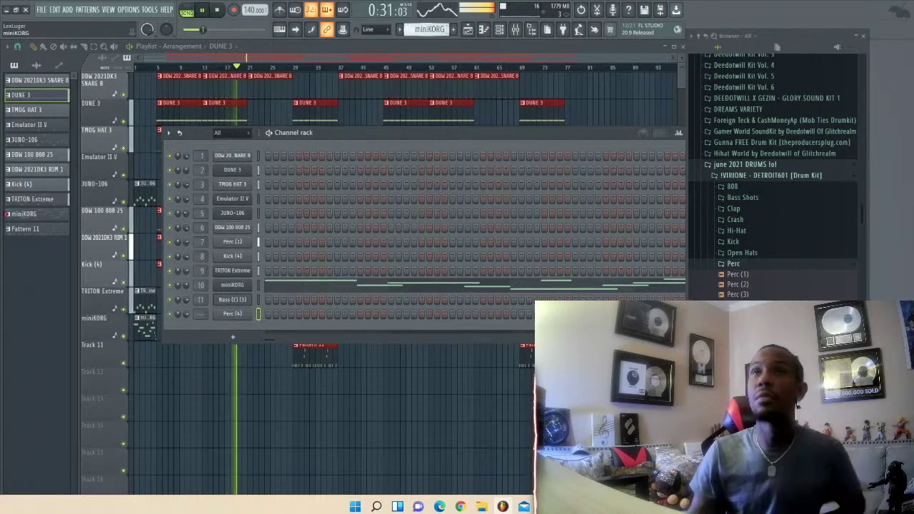
key(KP_Add)
key(KP_Add)
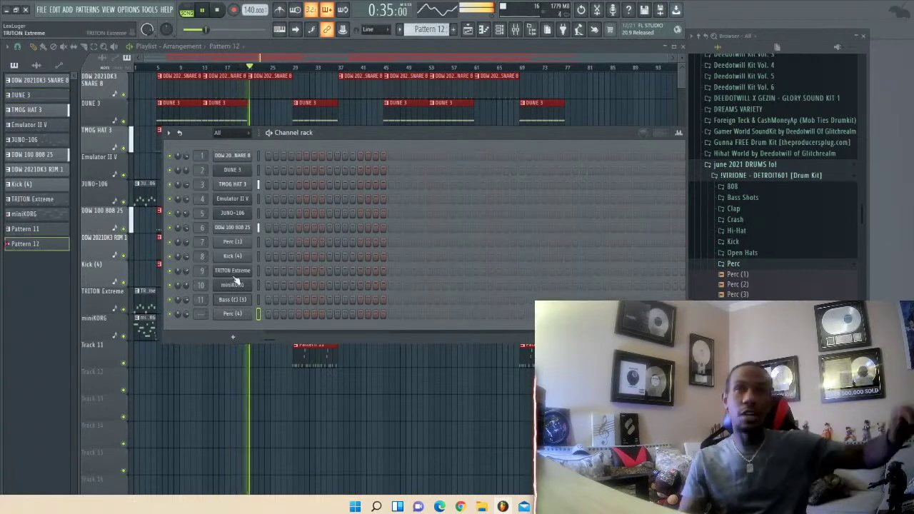
- Place eight-bar Pattern 12 clips on Track 12 at bars 29, 69 and 37
click(351, 45)
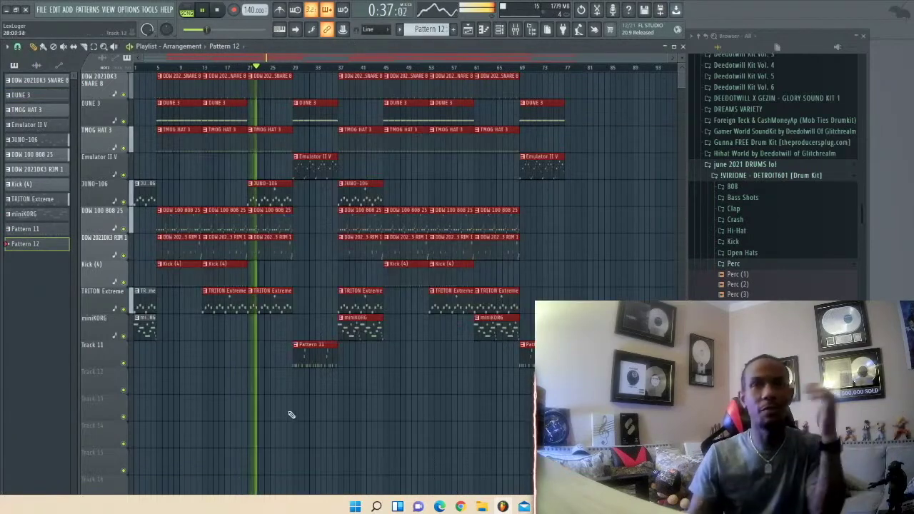
click(296, 389)
drag(305, 392, 327, 394)
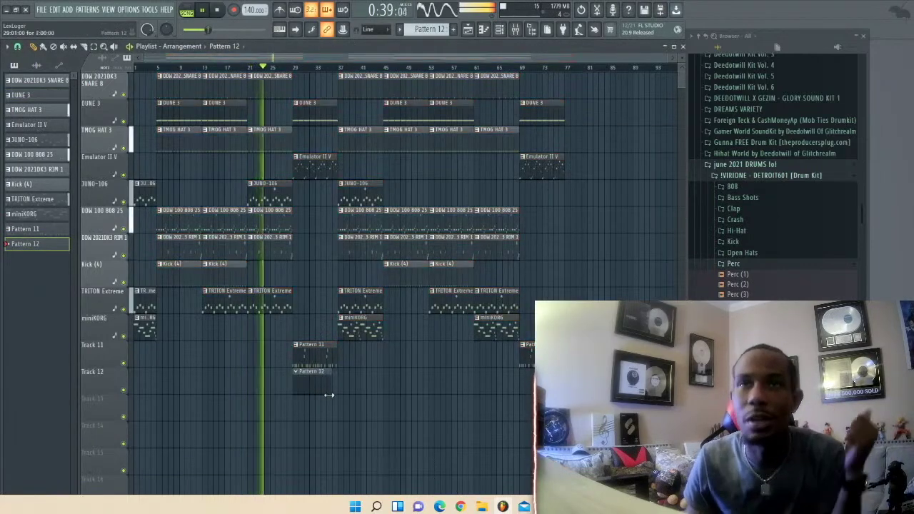
click(524, 383)
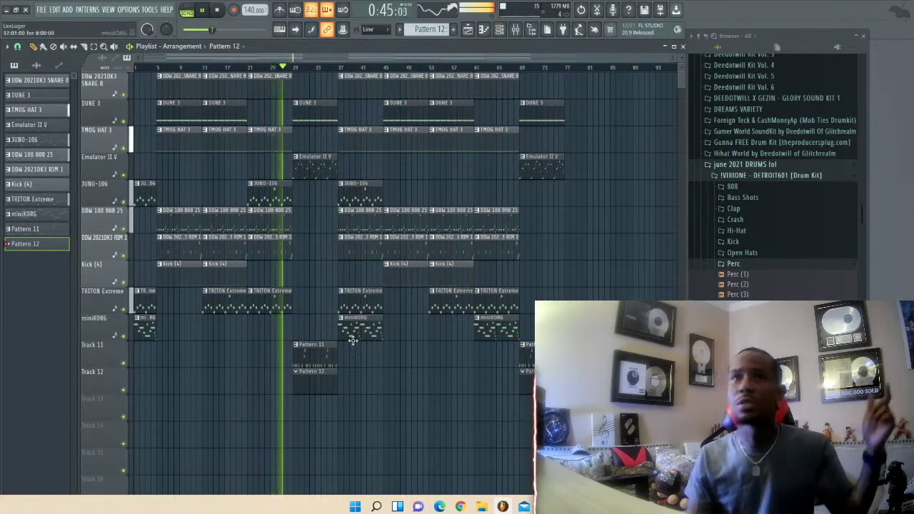
click(348, 386)
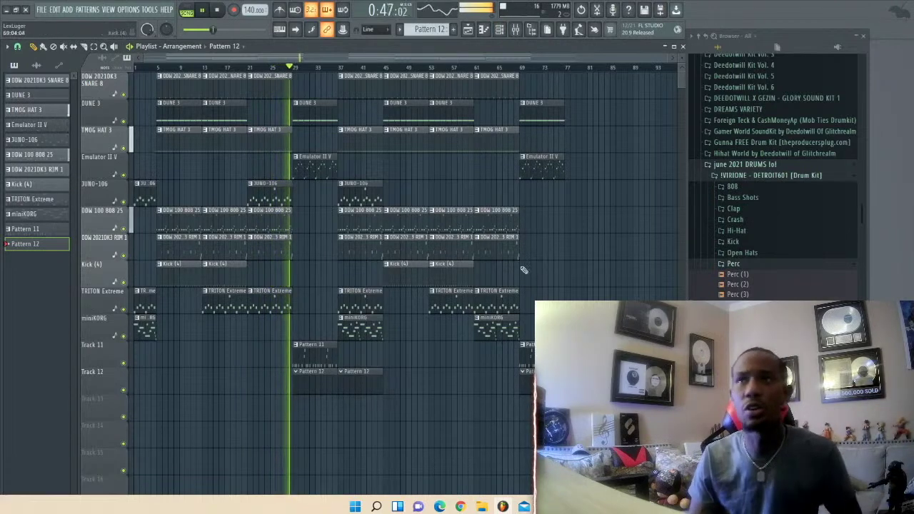
- Program Perc (4) hits on steps 5, 6 and 7 of Pattern 12 and audition them from bar 29
click(499, 29)
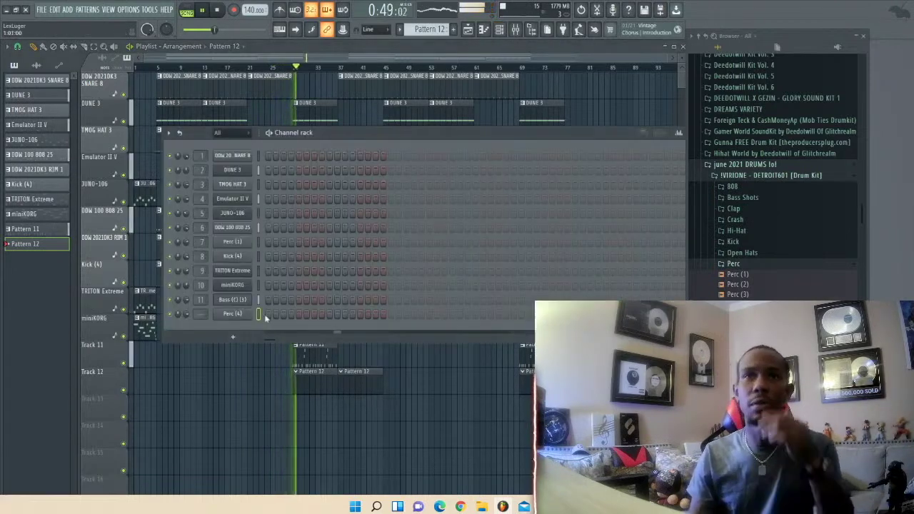
key(space)
key(space)
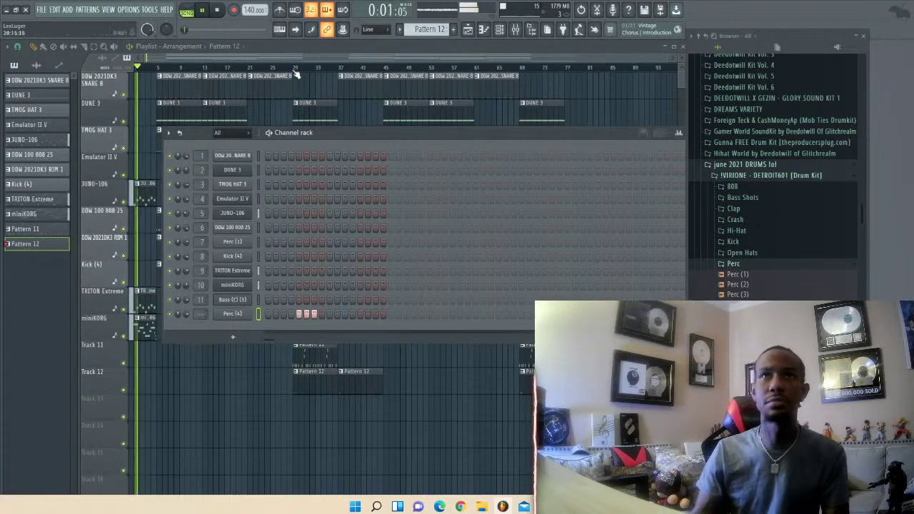
click(295, 73)
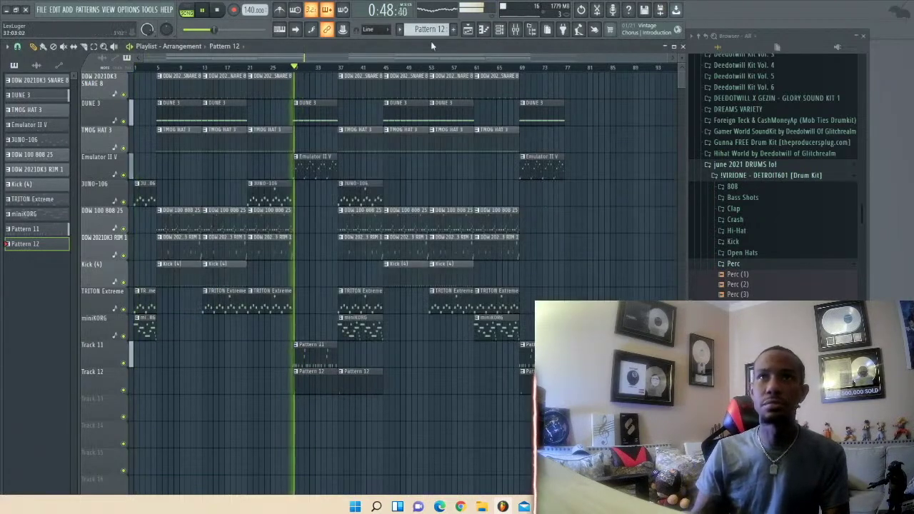
click(496, 31)
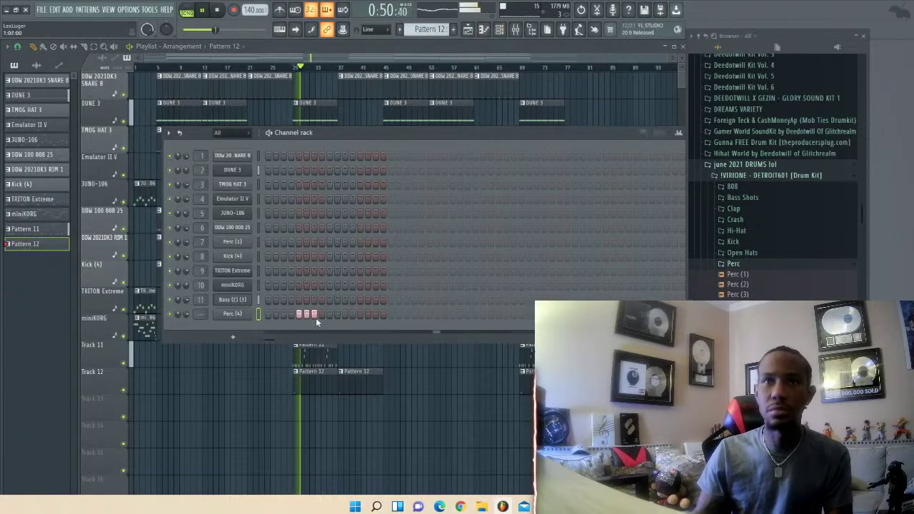
key(space)
key(space)
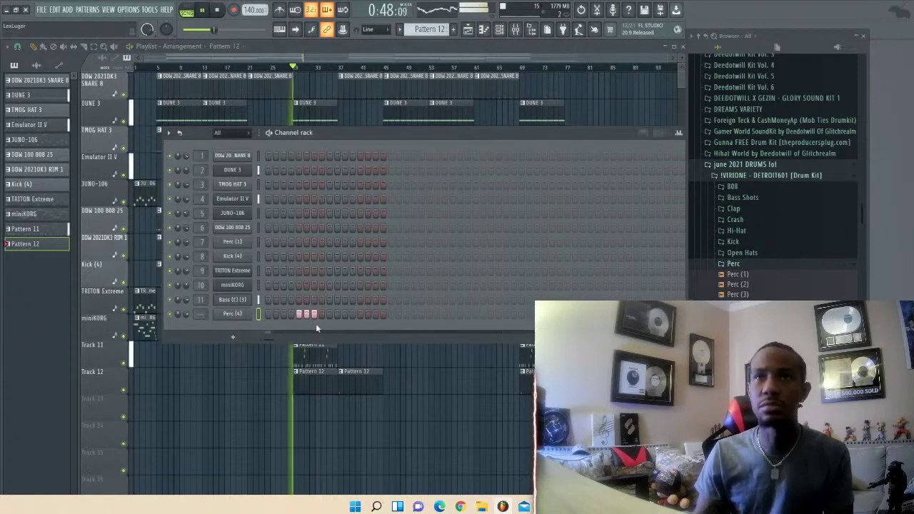
- Extend the Perc (4) rhythm into a second bar with hits on steps 15, 19, 21, 22 and 23
click(375, 314)
key(space)
key(space)
click(399, 315)
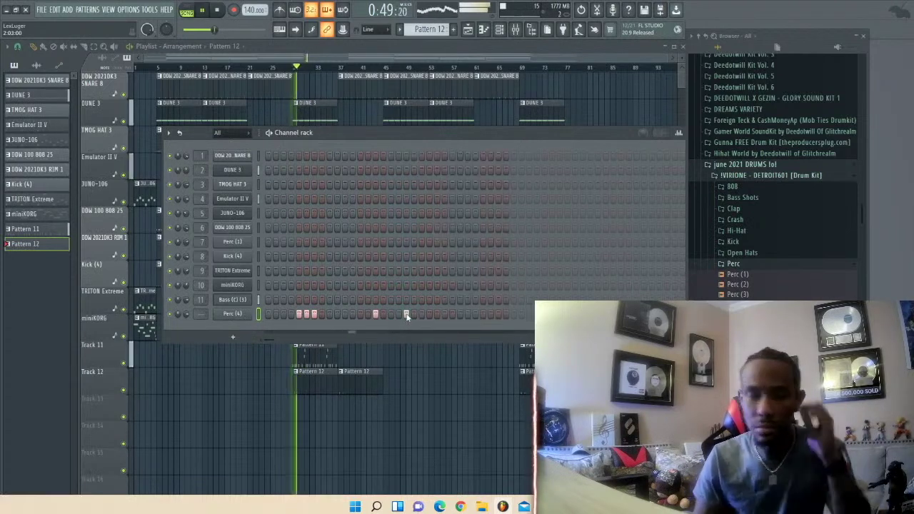
click(421, 314)
click(429, 314)
click(437, 314)
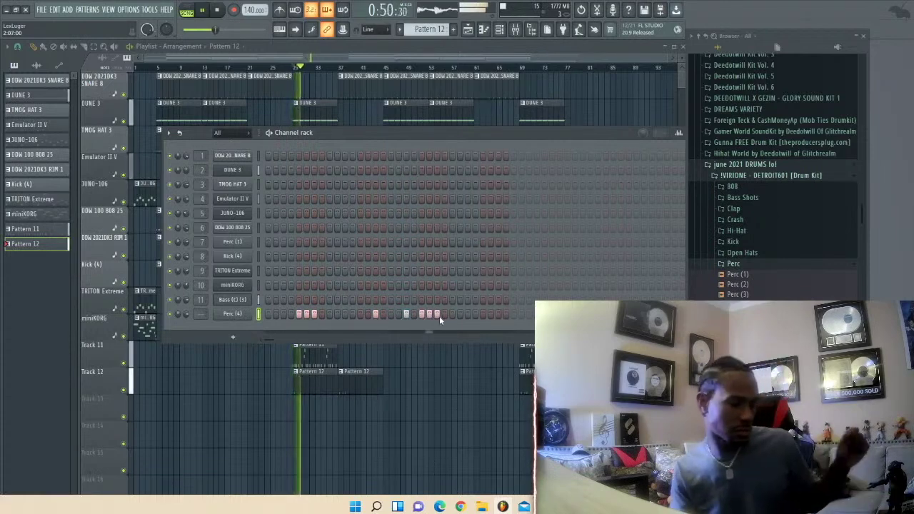
- Repeat the two-bar Perc (4) rhythm in its piano roll until it fills eight bars, and clear the selection
right_click(230, 314)
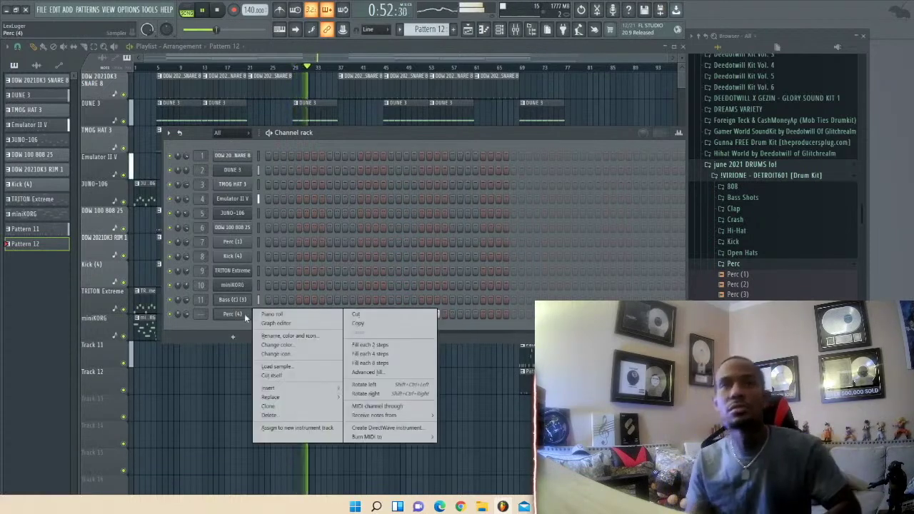
click(272, 316)
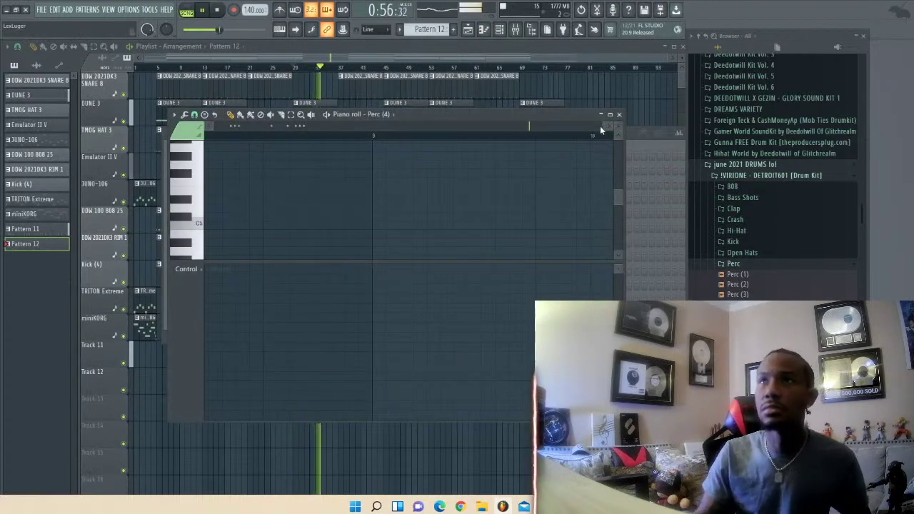
drag(600, 126, 280, 146)
key(space)
drag(344, 138, 20, 155)
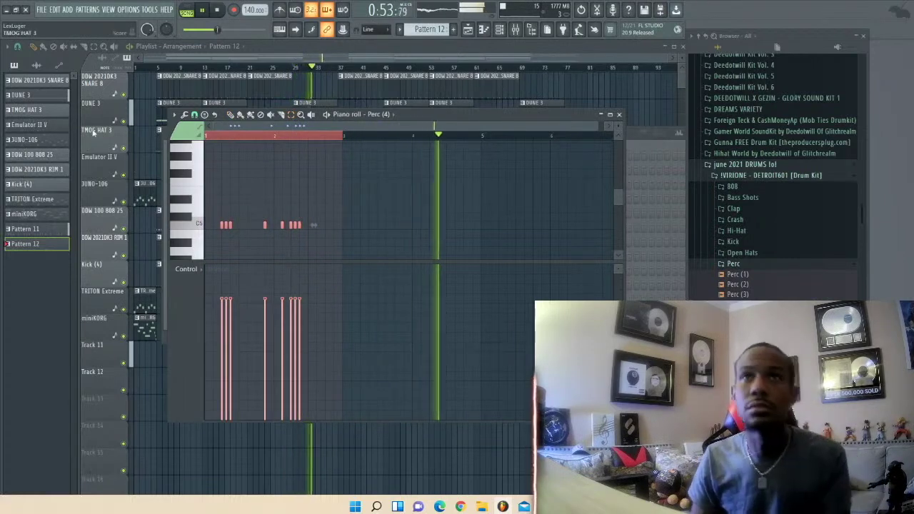
key(space)
key(space)
key(ctrl+b)
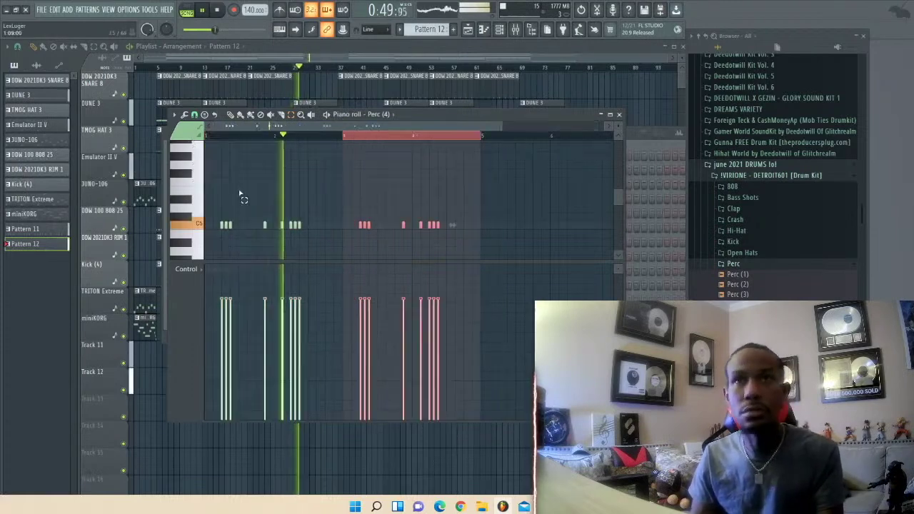
key(ctrl+b)
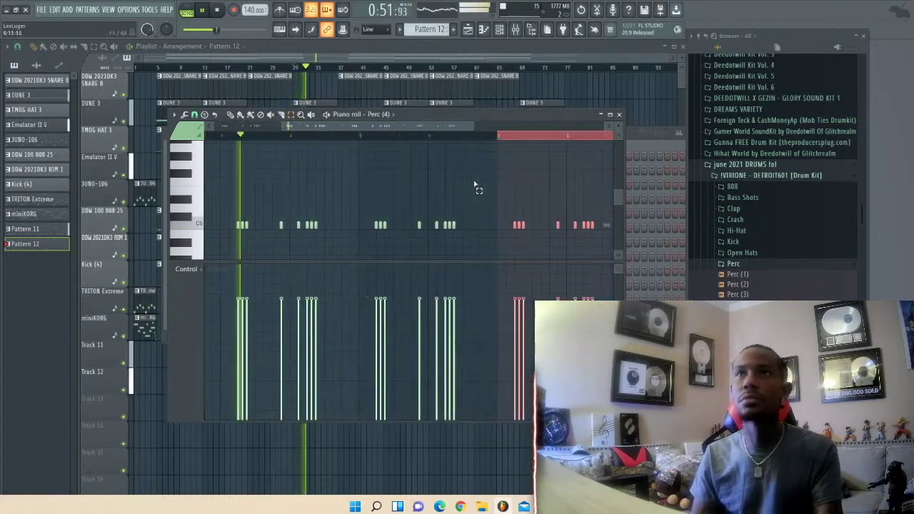
scroll(504, 130, down, 1)
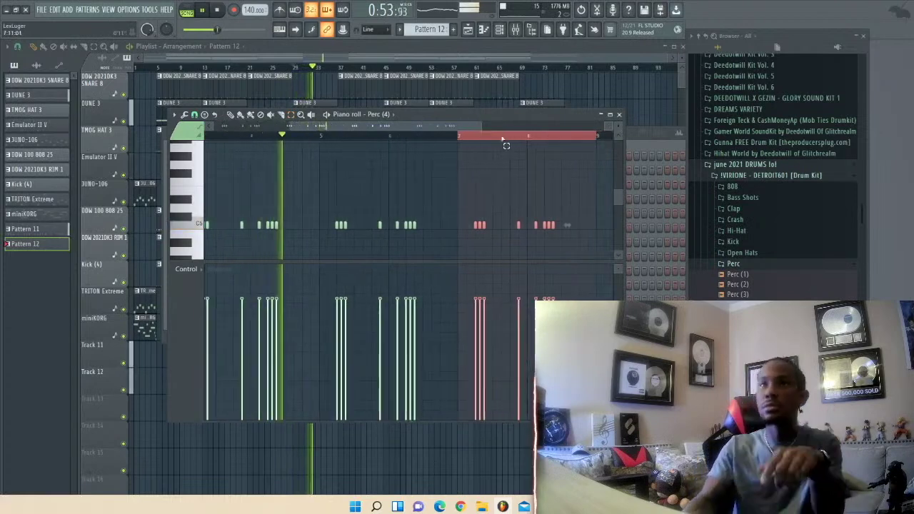
click(497, 145)
- Add two very short Perc (4) notes late in bar 6, at A4 and C#5, and raise their velocities to about the other notes' level
click(231, 115)
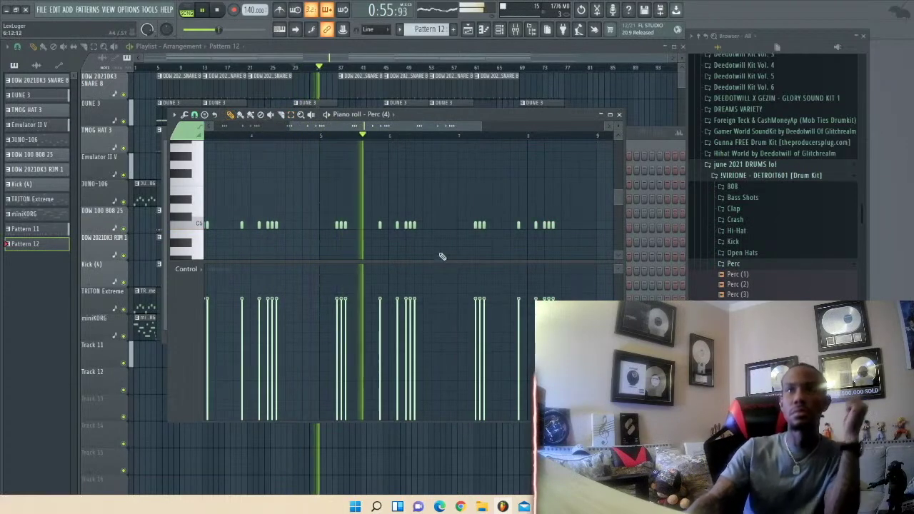
scroll(443, 246, down, 2)
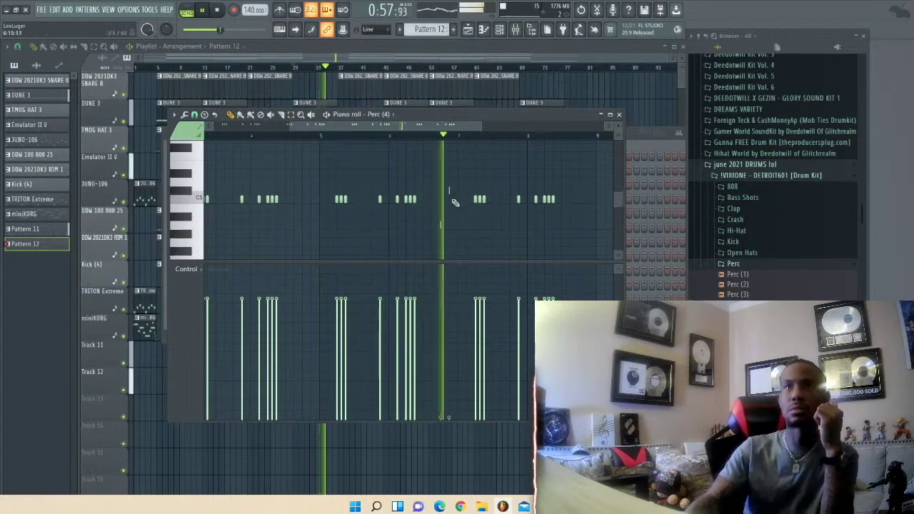
click(441, 306)
key(space)
key(space)
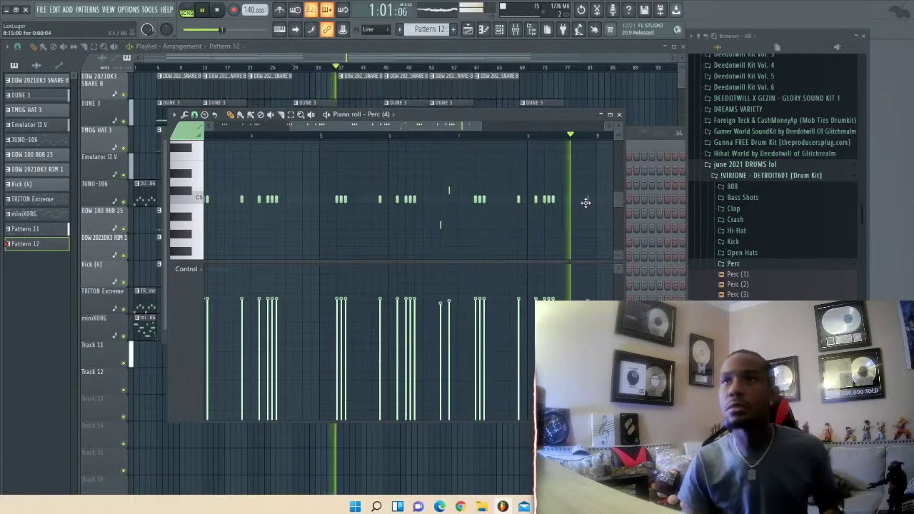
- Set the piano roll snap to Step and paint a run of short C5 notes across the second half of bar 8
click(194, 115)
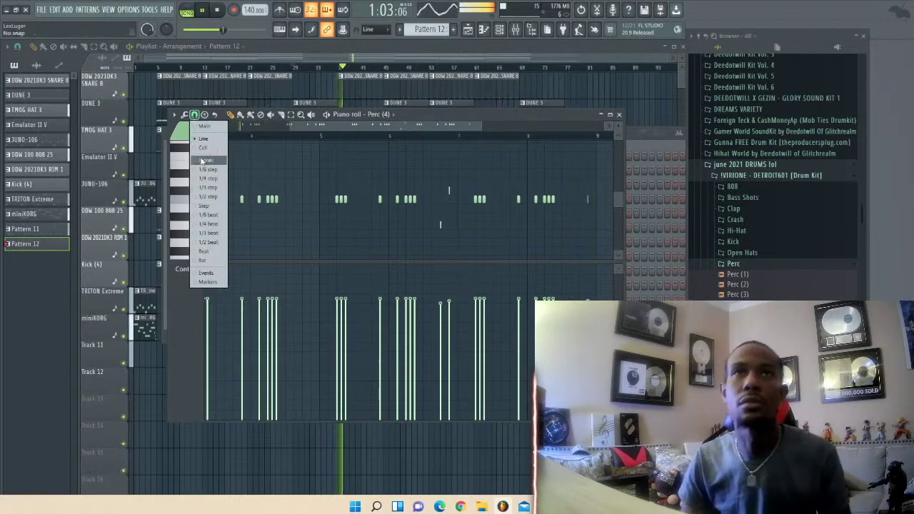
click(215, 206)
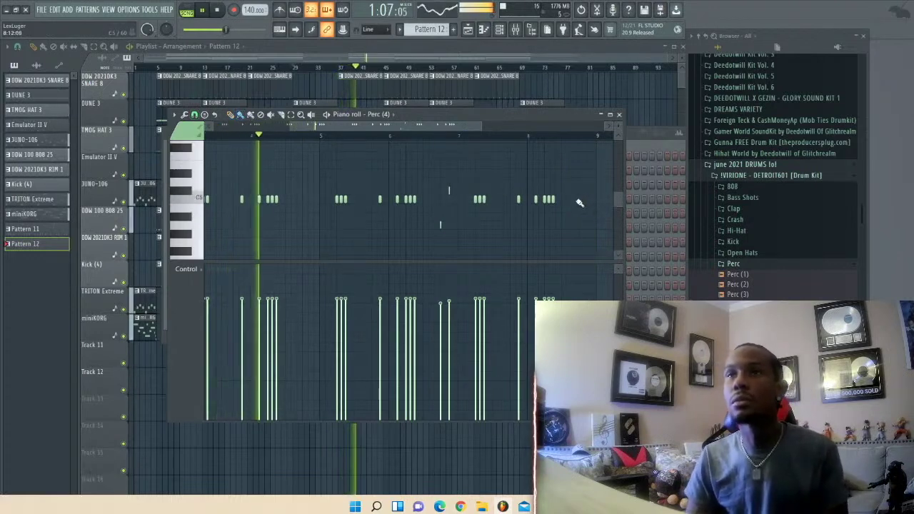
drag(564, 202, 592, 200)
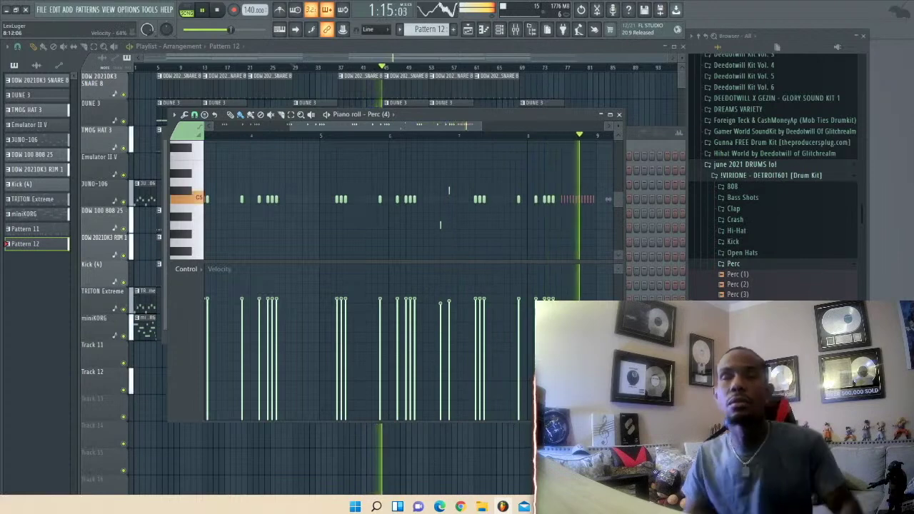
- Close the Perc (4) piano roll and delete the Pattern 12 clip at bar 37 from Track 12
click(620, 115)
click(499, 29)
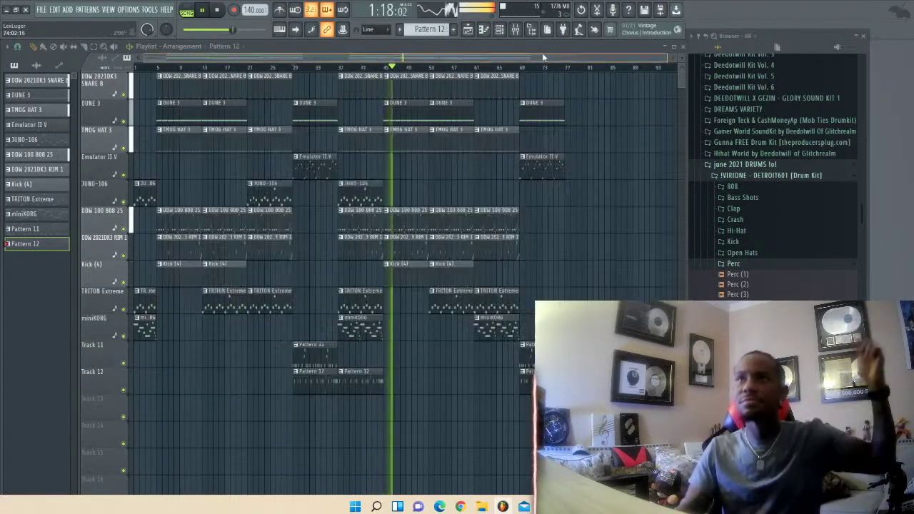
right_click(361, 383)
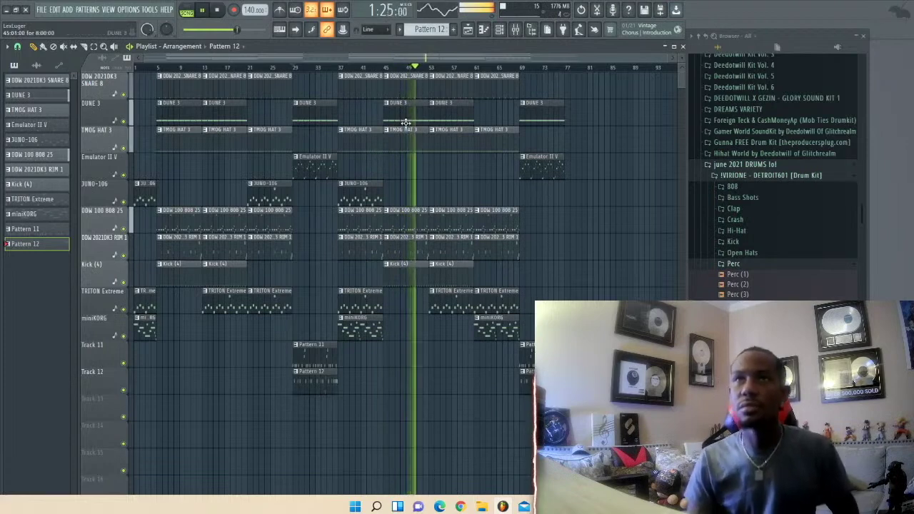
- Listen to the DUNE 3 track alone, bring the other tracks back, and show DUNE 3's channel in the mixer
right_click(126, 123)
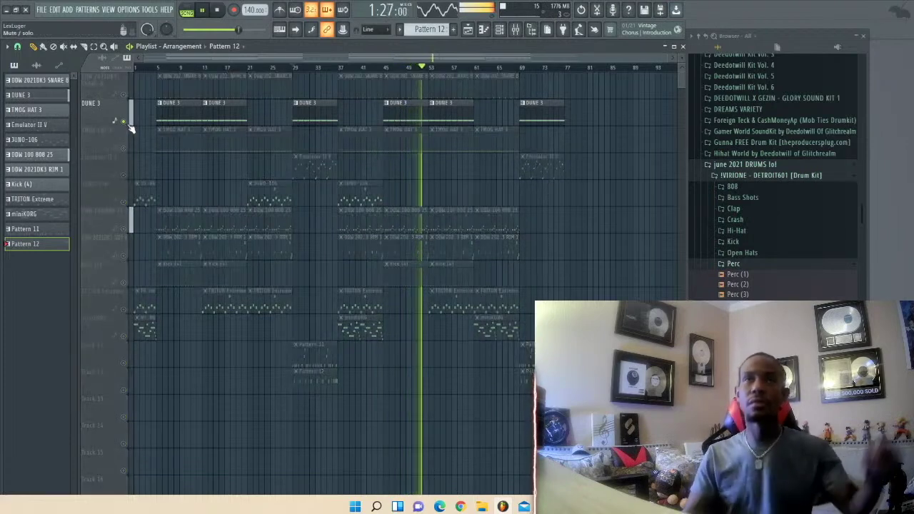
right_click(127, 123)
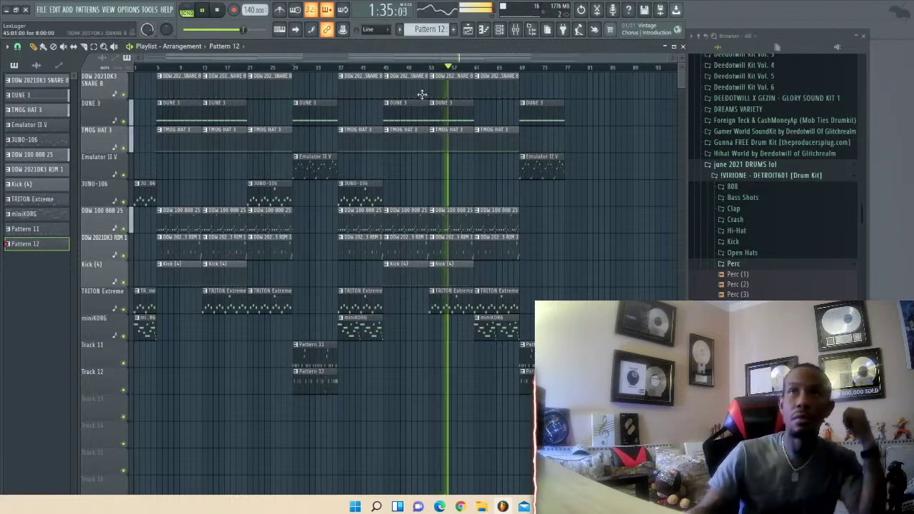
click(520, 38)
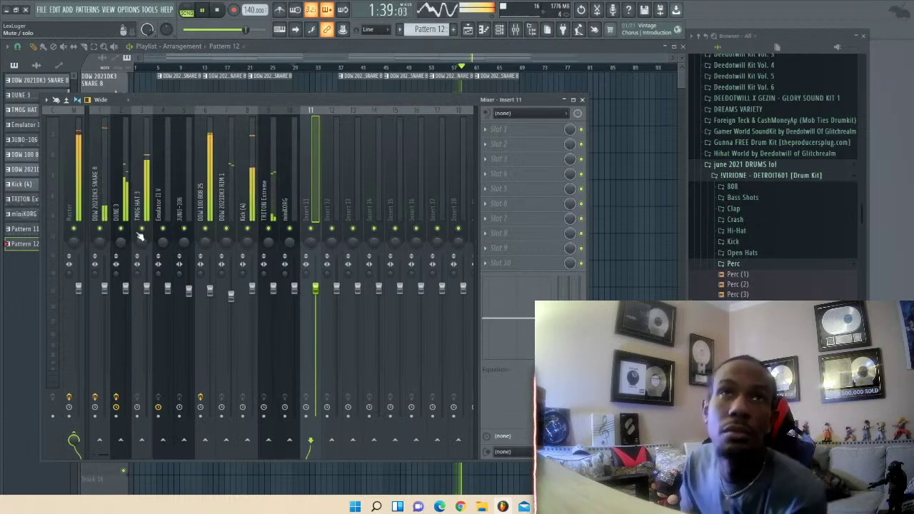
click(119, 186)
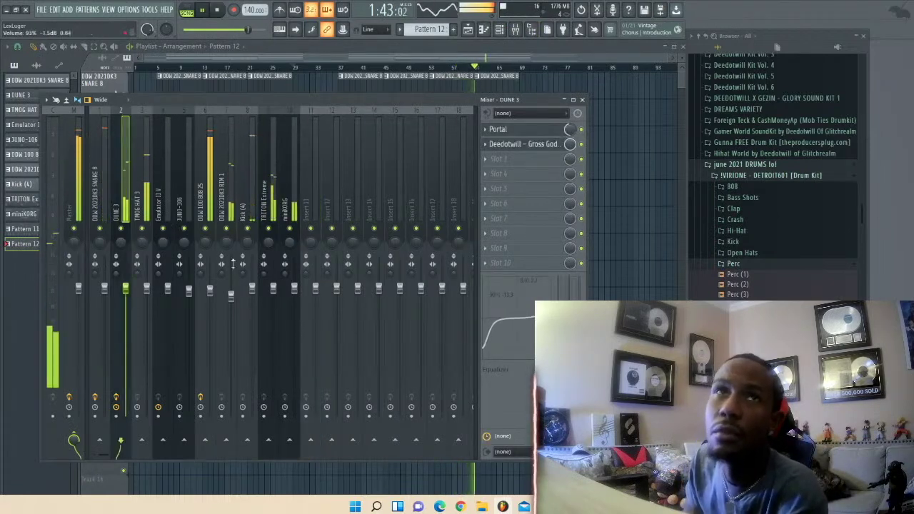
- Insert Endless Smile 64 in the miniKORG mixer channel's first effect slot and set its intensity to 53%
click(291, 202)
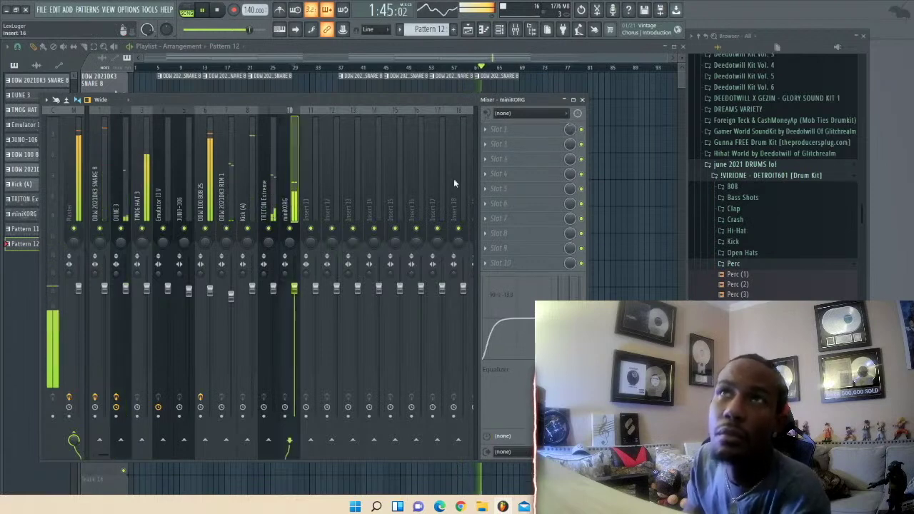
click(486, 129)
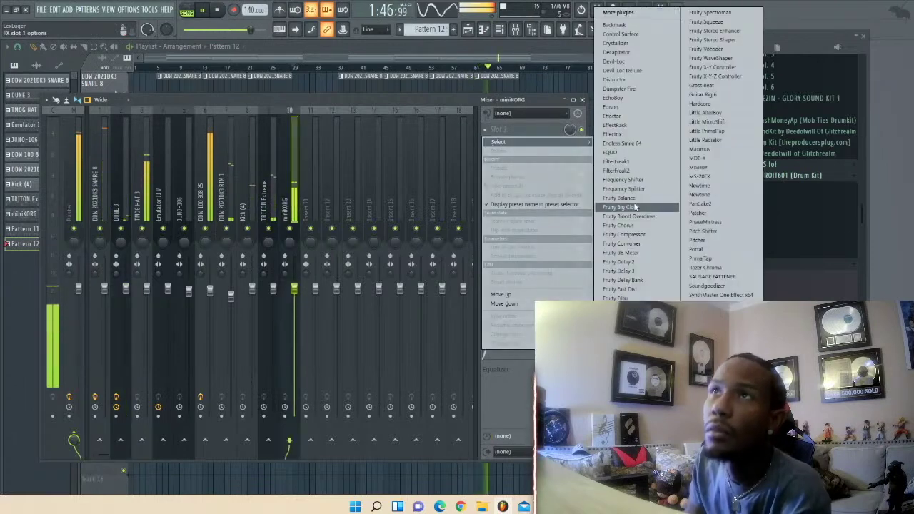
click(622, 143)
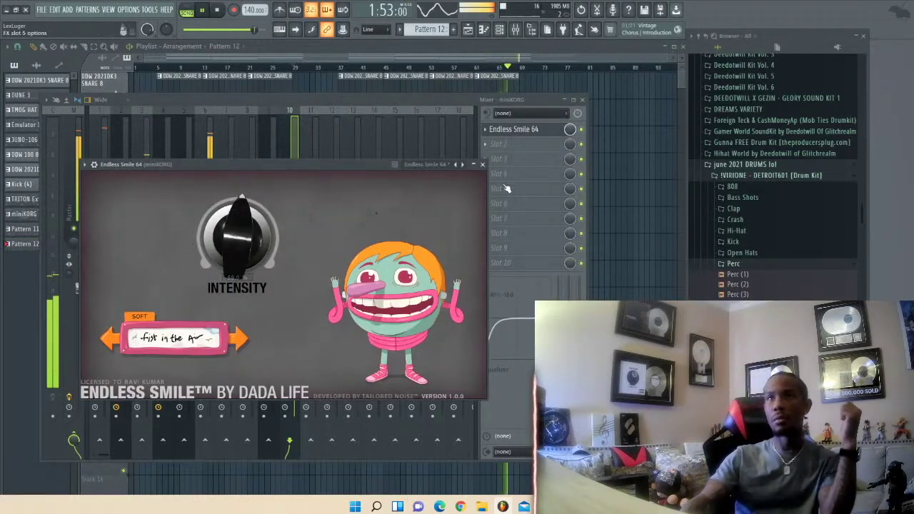
drag(243, 245, 228, 246)
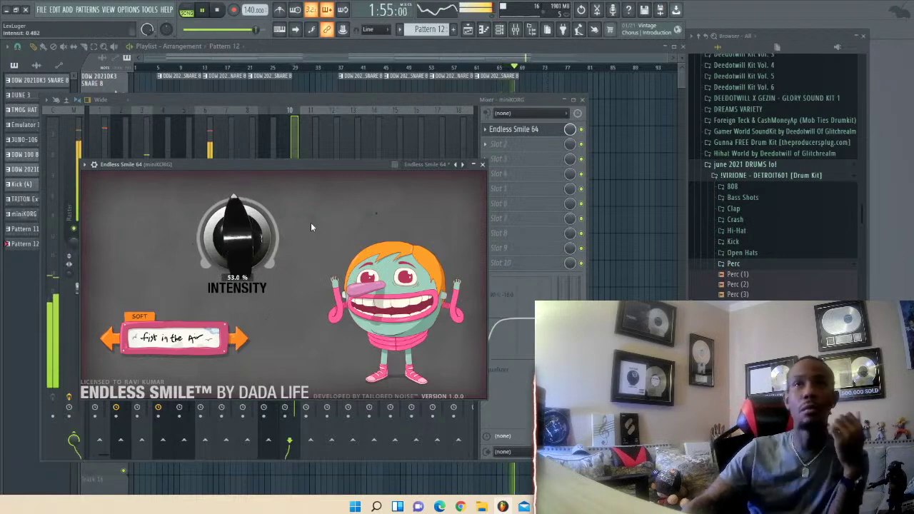
click(351, 100)
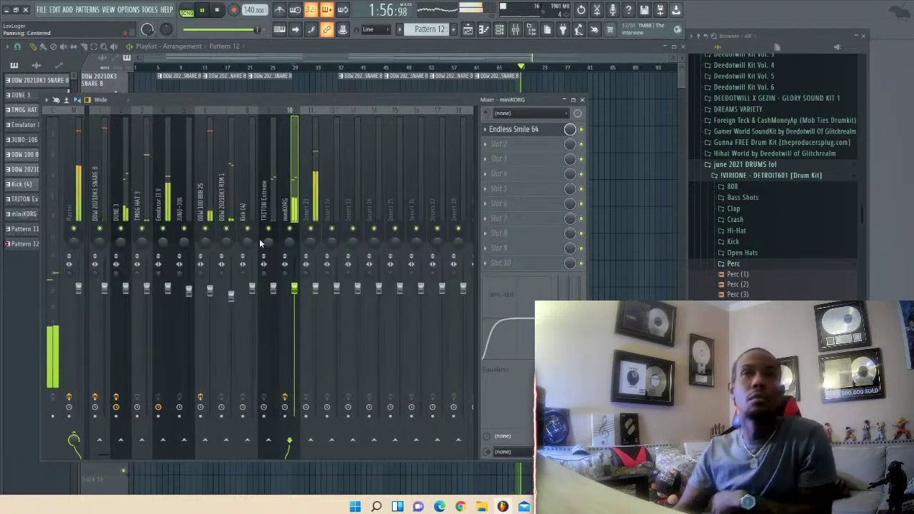
- Insert Decapitator with the Beefy preset in the first effect slot of mixer channel Insert 11
click(312, 213)
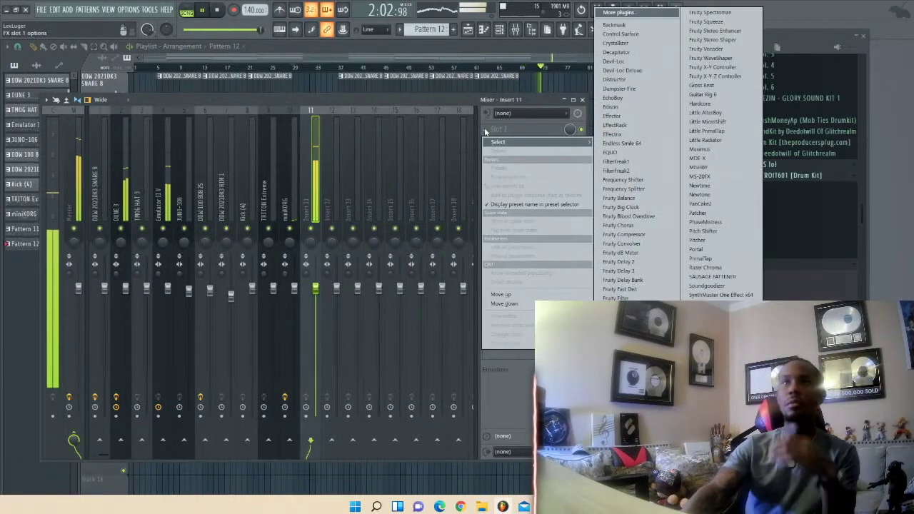
click(497, 129)
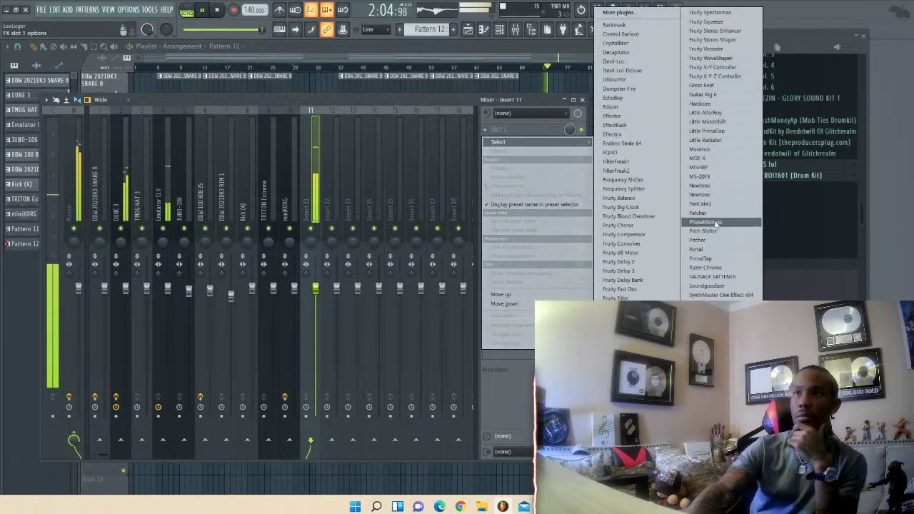
click(619, 52)
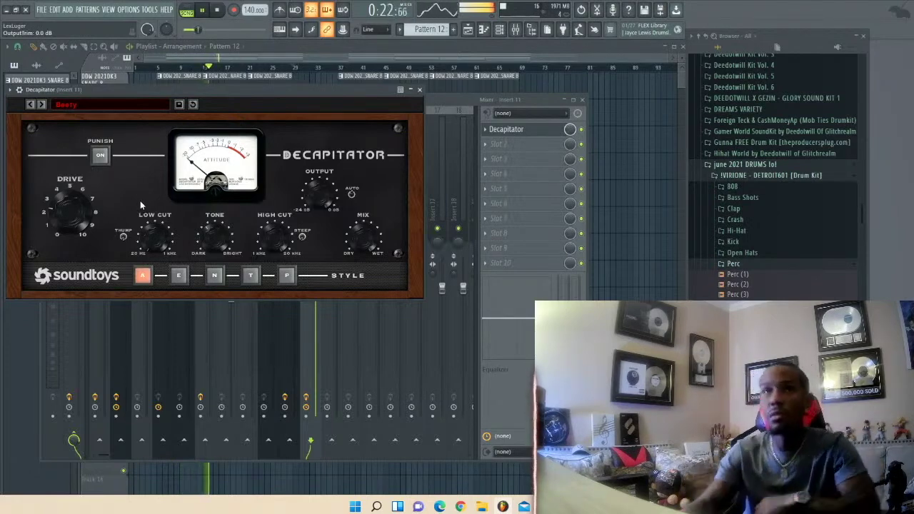
click(436, 108)
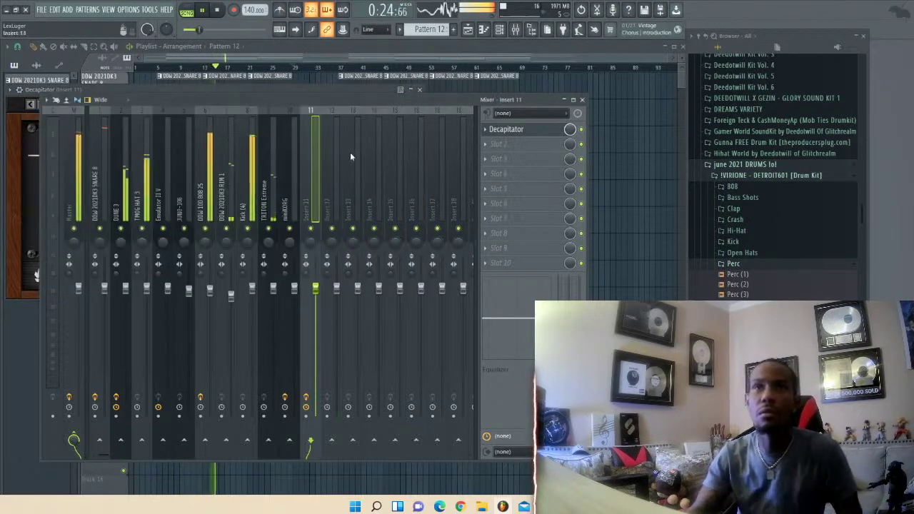
- Roll off the low frequencies of the TRITON Extreme channel with its mixer equalizer
click(276, 202)
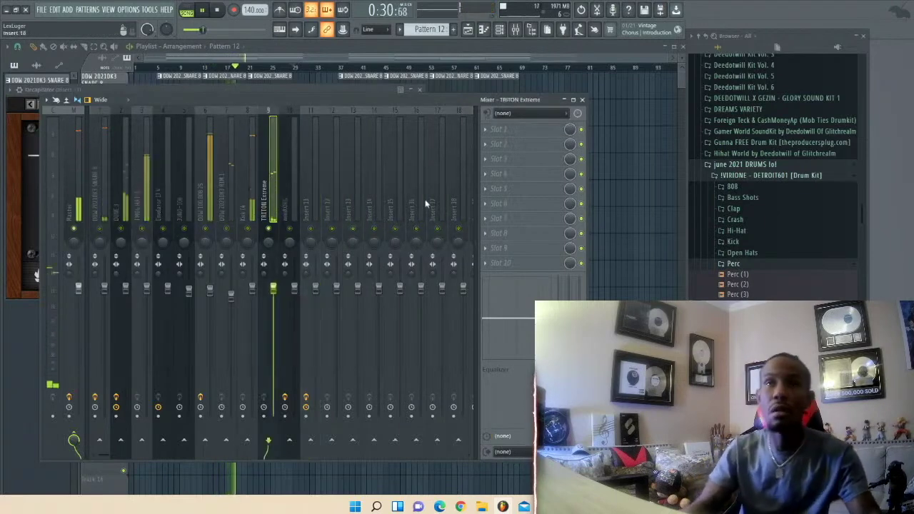
mouse_move(560, 319)
mouse_down()
mouse_move(560, 334)
mouse_move(569, 317)
mouse_up()
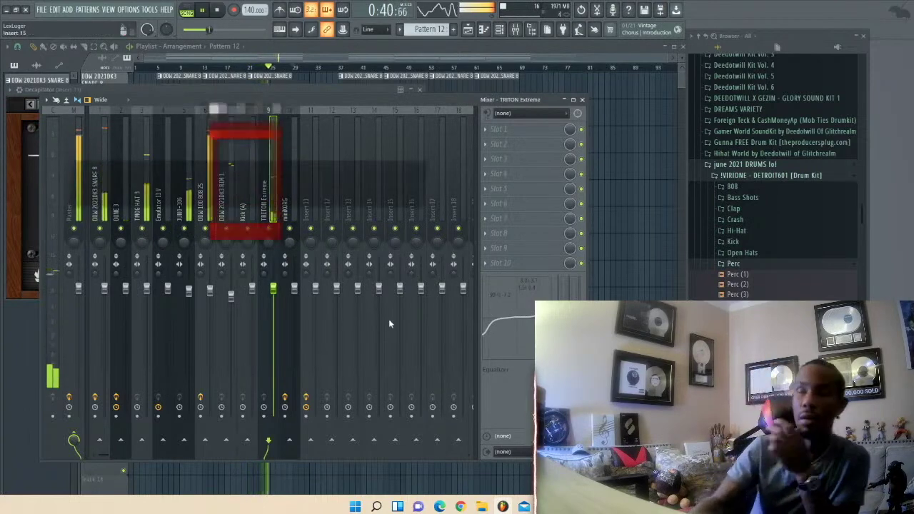
click(499, 145)
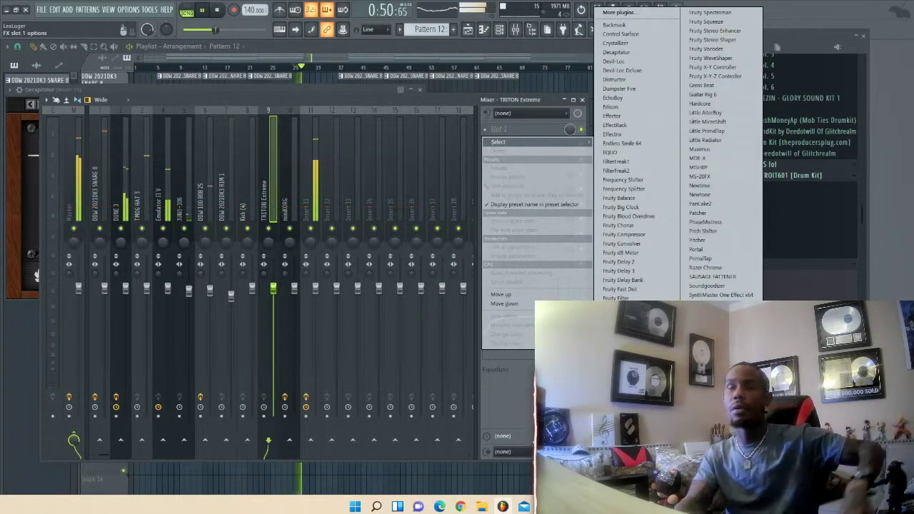
click(616, 52)
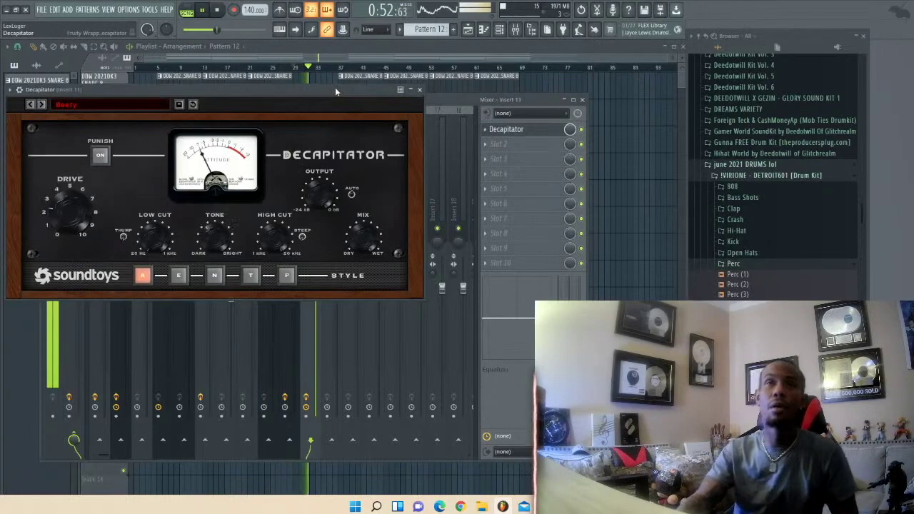
click(458, 111)
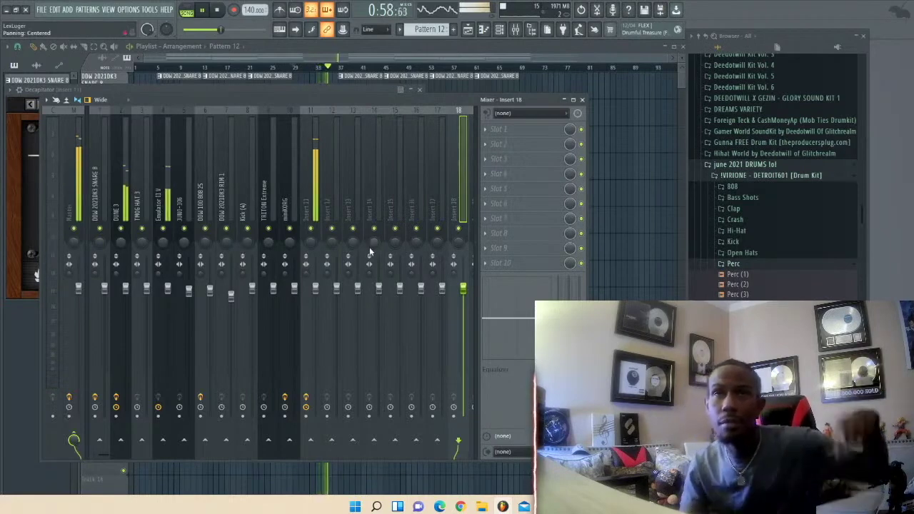
- Lower the Insert 11 and miniKORG mixer levels slightly, and set miniKORG's Endless Smile 64 intensity to 25%
click(318, 292)
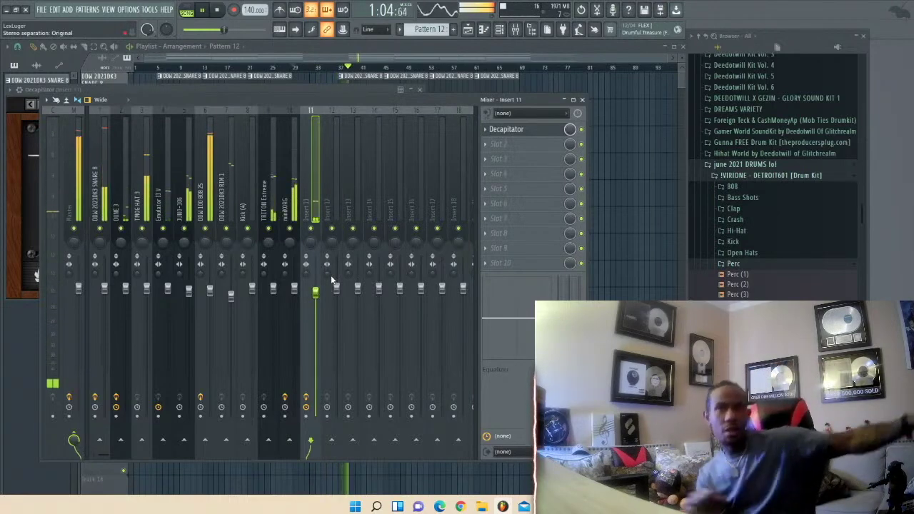
click(296, 202)
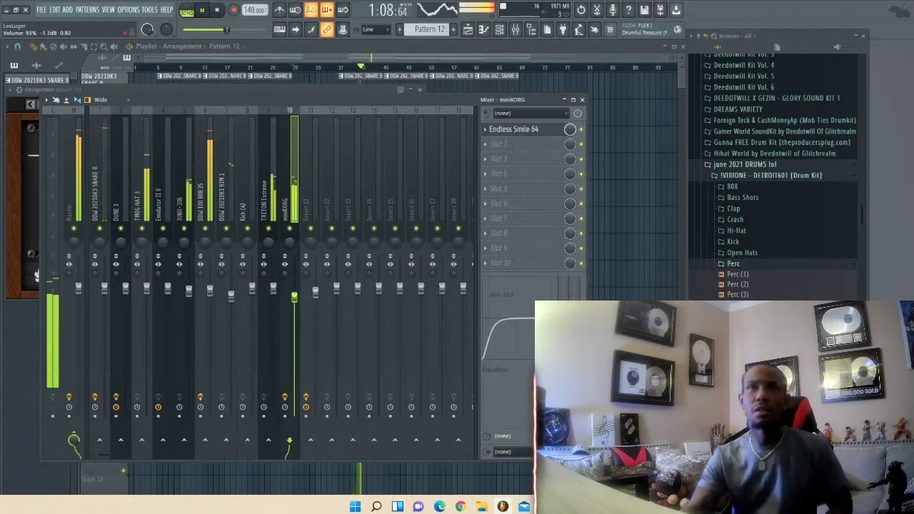
click(529, 129)
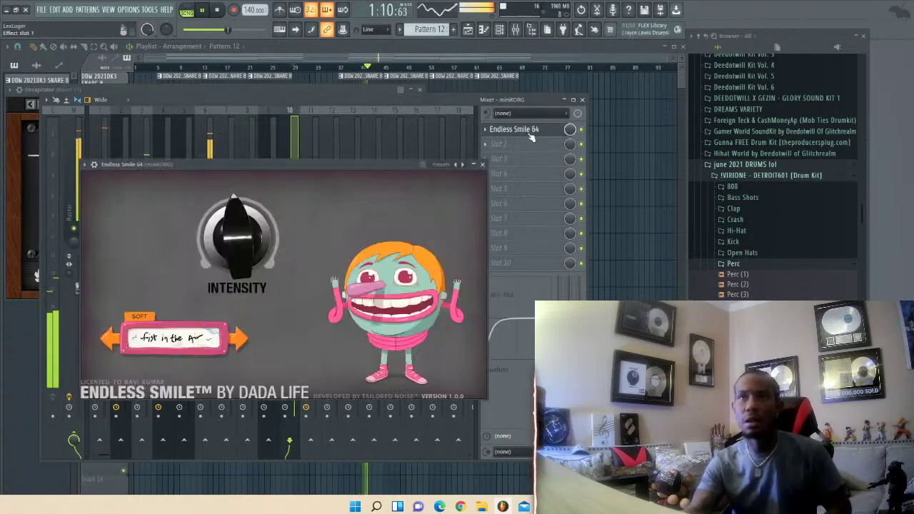
drag(238, 257, 245, 270)
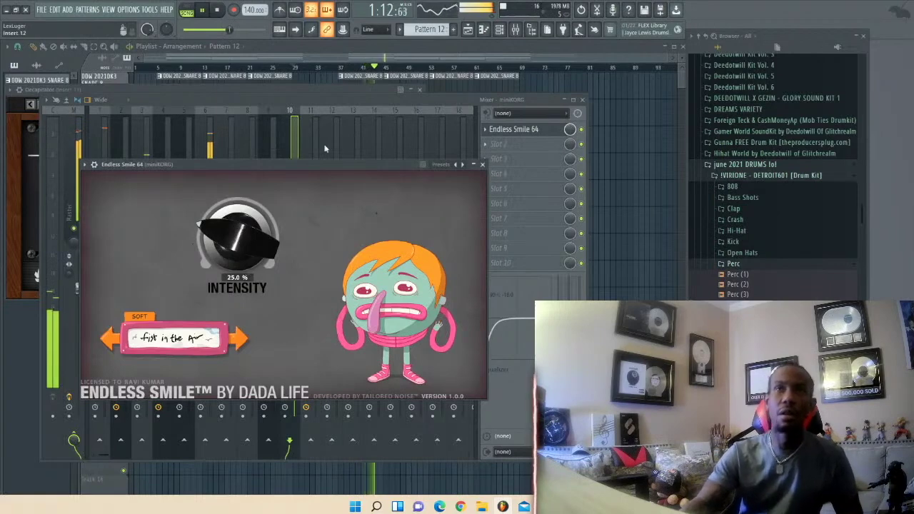
click(324, 102)
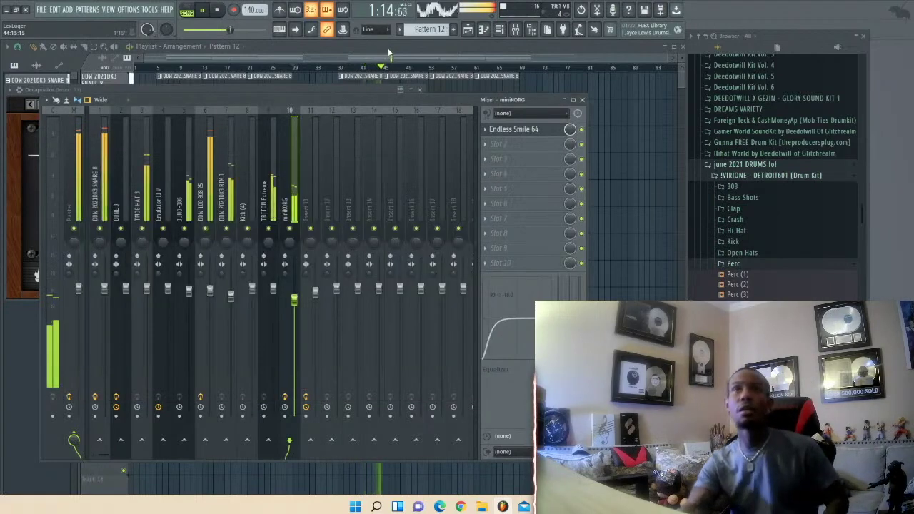
- Return to the playlist and check the Kick (4) channel's settings from the channel rack
click(428, 47)
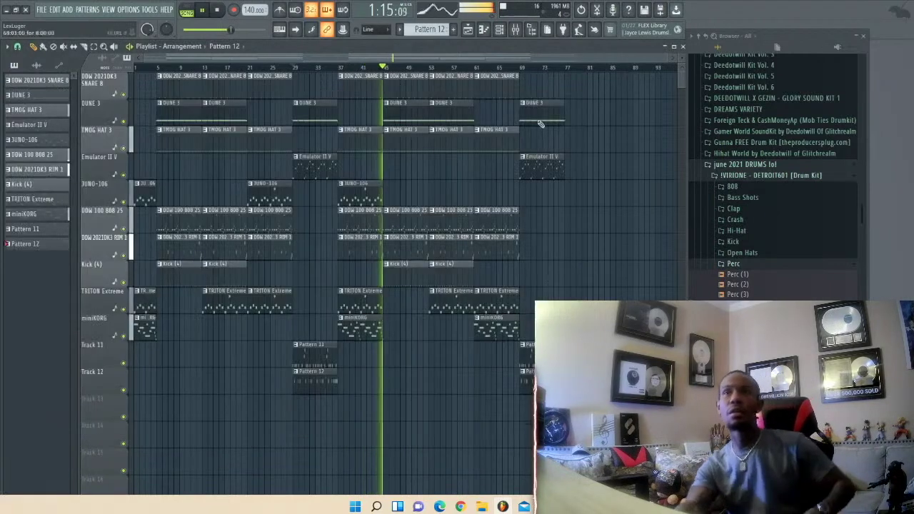
click(502, 31)
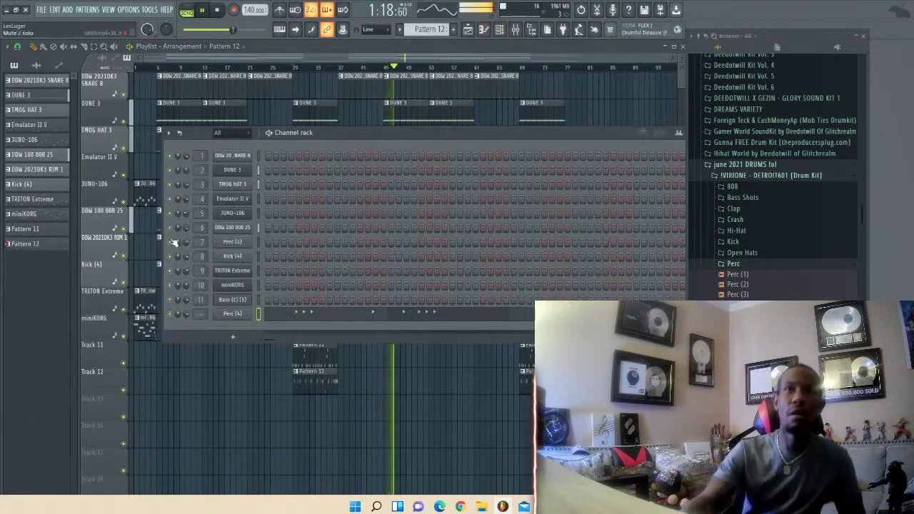
click(231, 257)
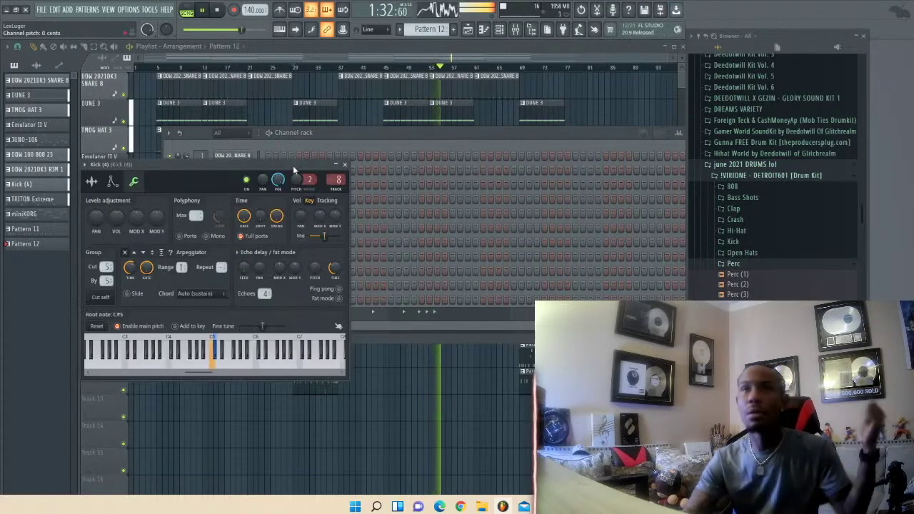
click(354, 131)
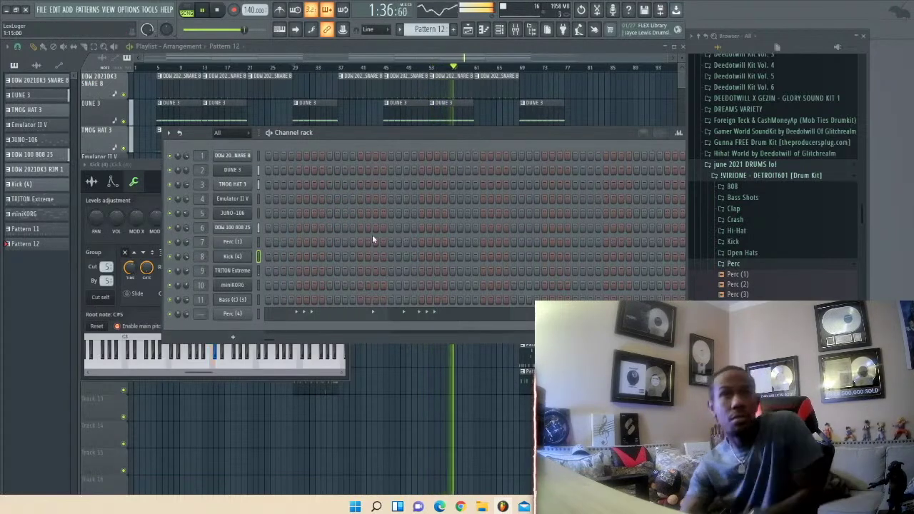
- Add TMOG LEX FX from the TMOG kit as a new channel, with Perc (4) and TMOG LEX FX on mixer tracks 12 and 13
scroll(739, 298, down, 15)
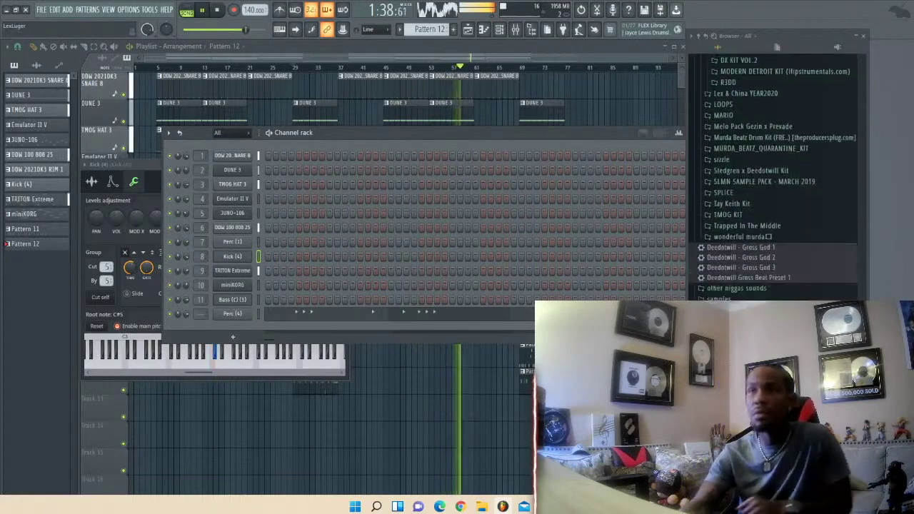
scroll(740, 299, down, 4)
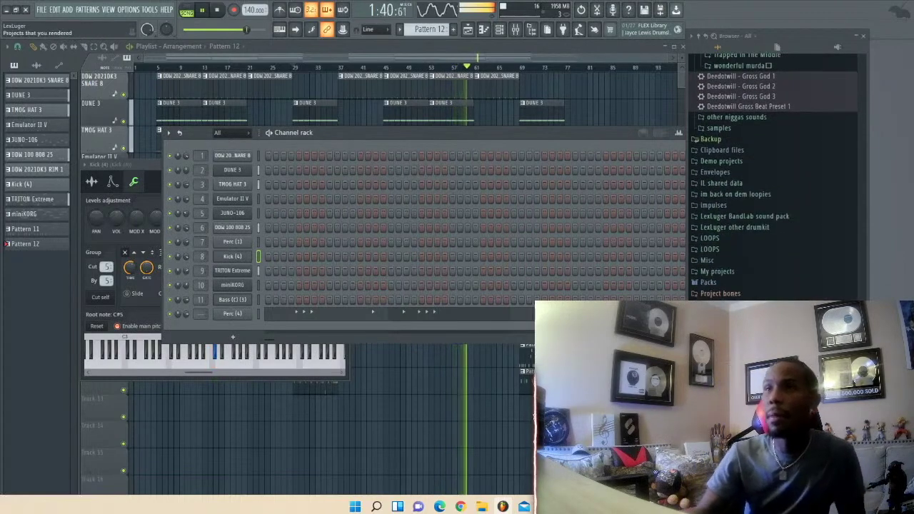
scroll(773, 179, up, 5)
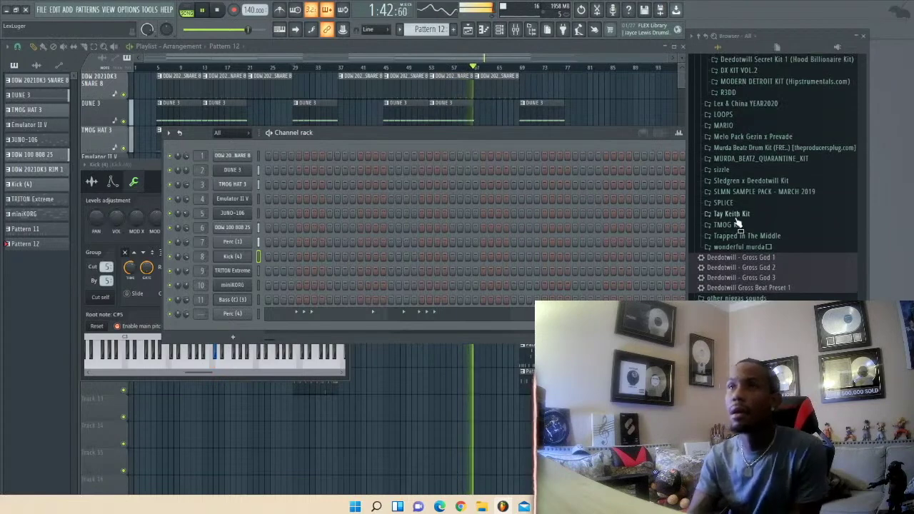
click(735, 224)
scroll(739, 269, down, 3)
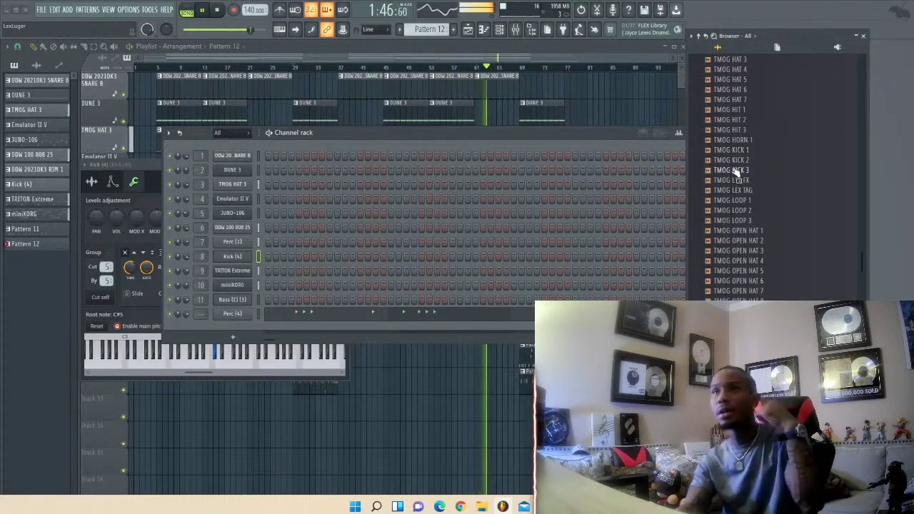
drag(752, 184, 224, 329)
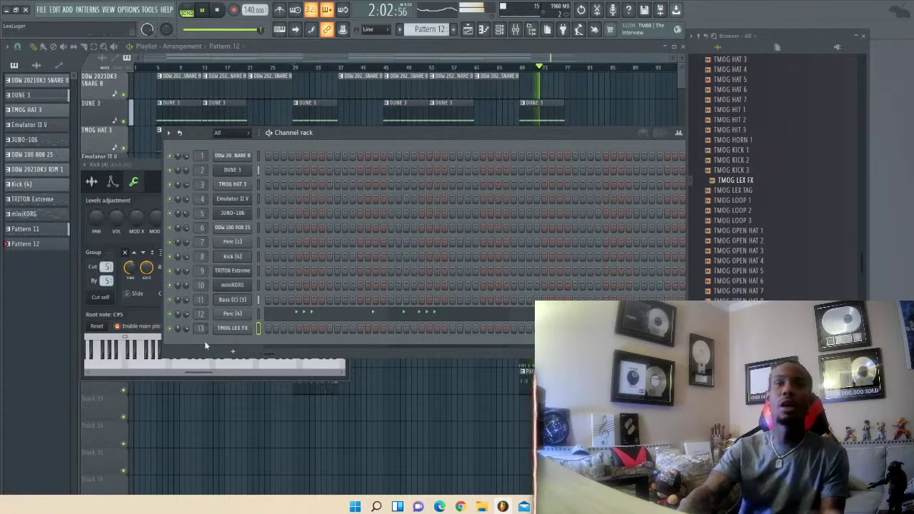
- Create Pattern 13 for TMOG LEX FX with adjusted sampler settings and place it at the start of Track 13
key(F4)
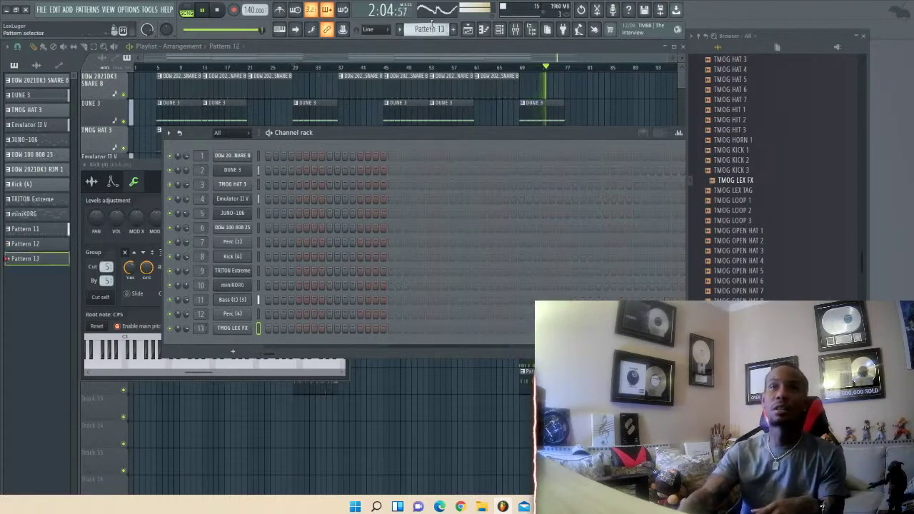
click(228, 327)
drag(278, 257, 277, 222)
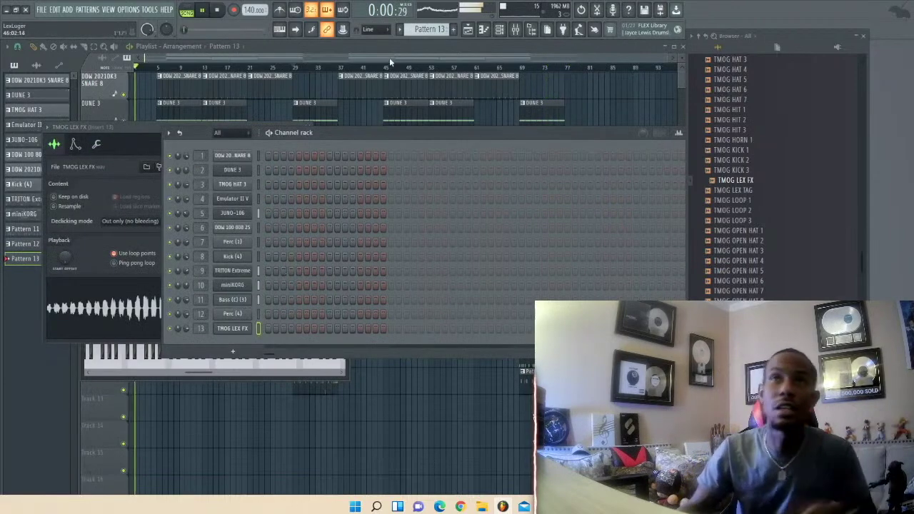
click(392, 55)
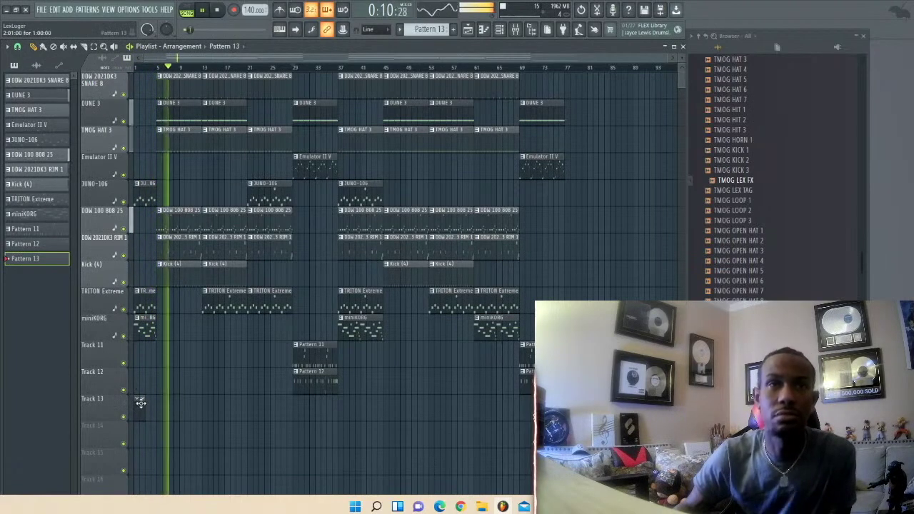
- Extend the Pattern 13 clip on Track 13 to four bars and place its TMOG LEX FX hit at the start of bar 3
mouse_move(139, 405)
mouse_down()
mouse_move(155, 409)
mouse_move(148, 413)
mouse_up()
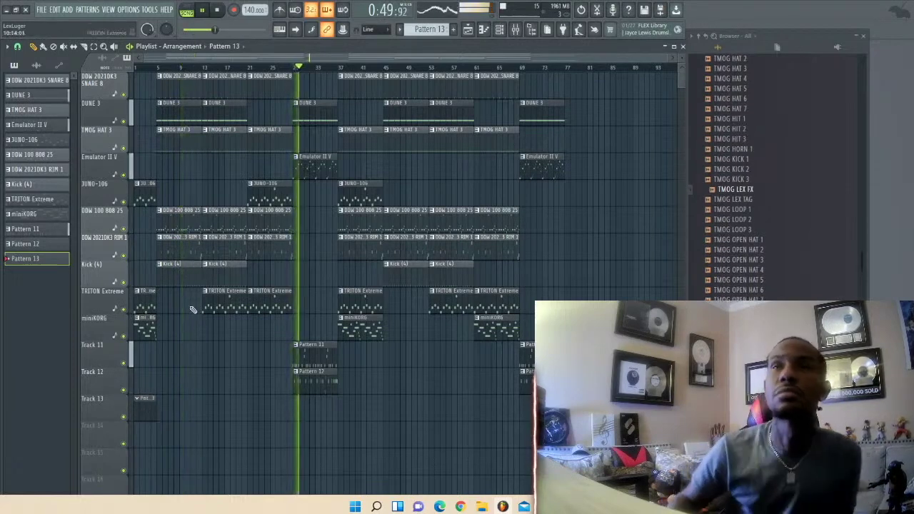
click(136, 67)
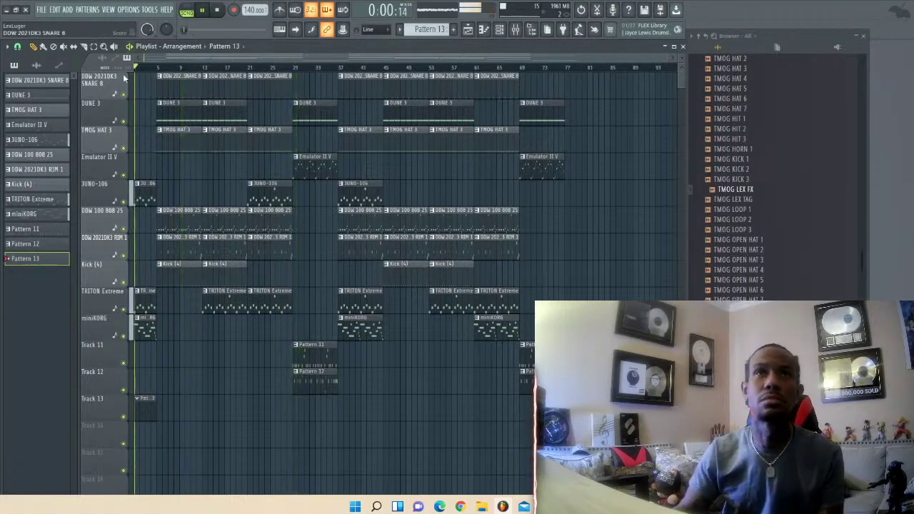
click(498, 29)
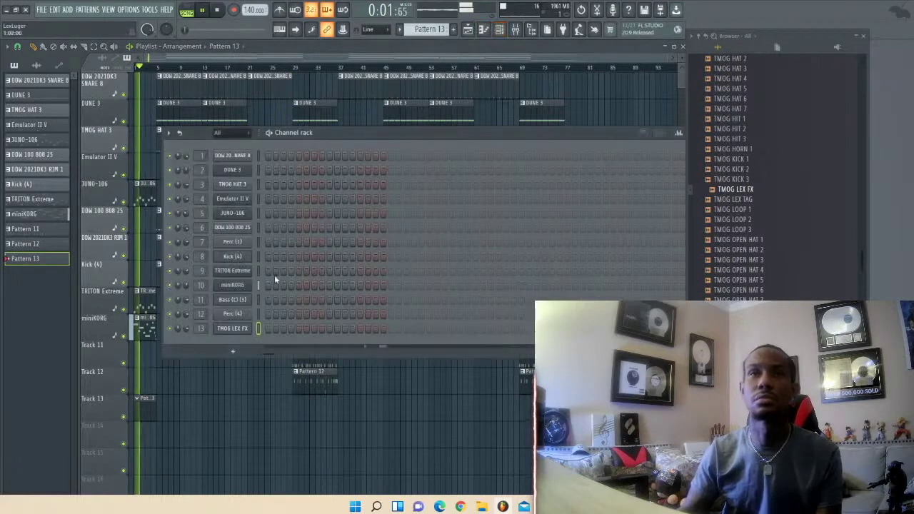
click(484, 329)
key(space)
right_click(484, 329)
key(space)
click(513, 328)
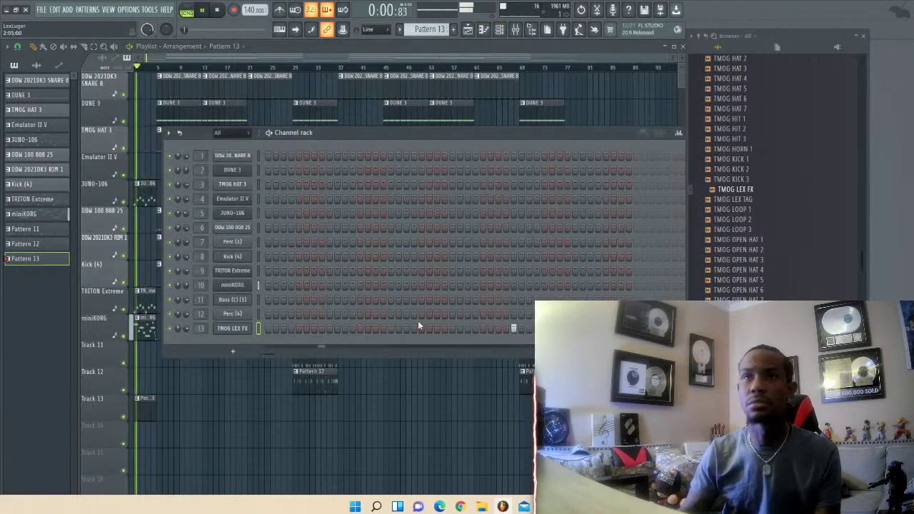
- Lengthen the TMOG LEX FX note at bar 3 to about two bars in the piano roll and play the song back
right_click(229, 330)
click(272, 329)
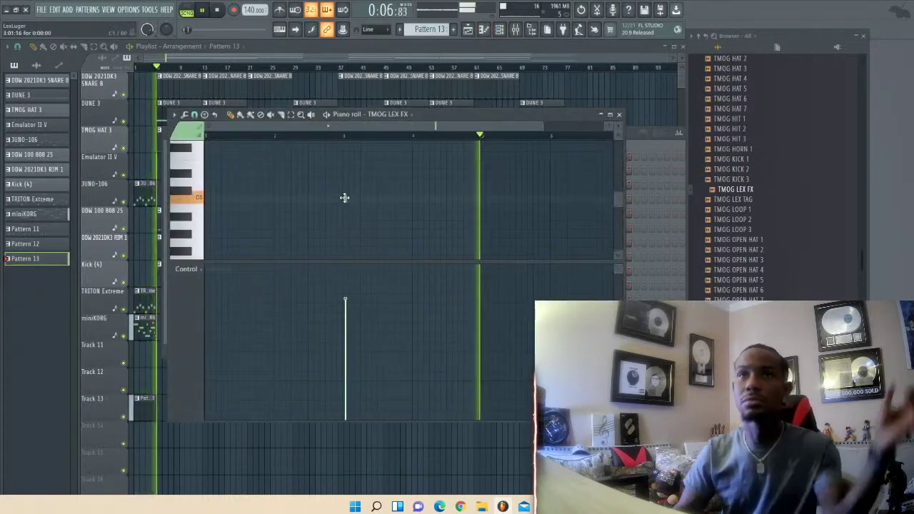
click(619, 115)
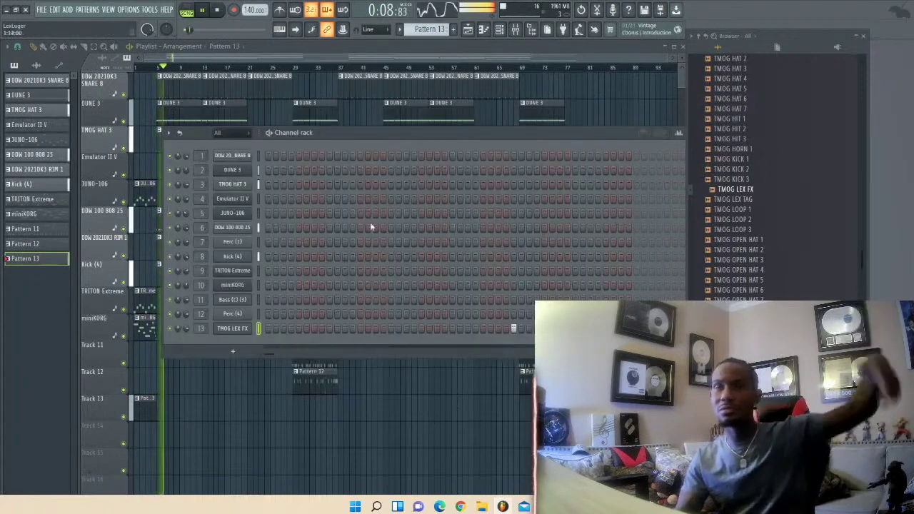
right_click(251, 326)
click(267, 330)
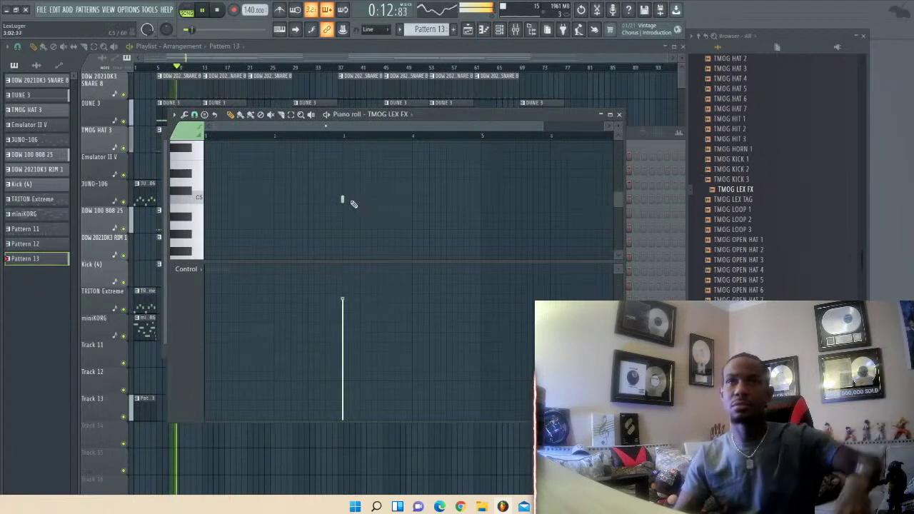
key(space)
drag(349, 199, 457, 219)
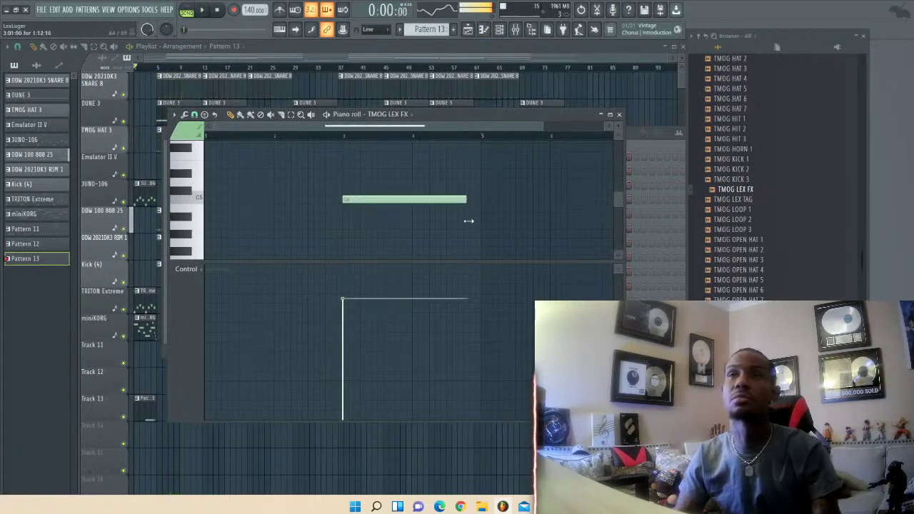
key(space)
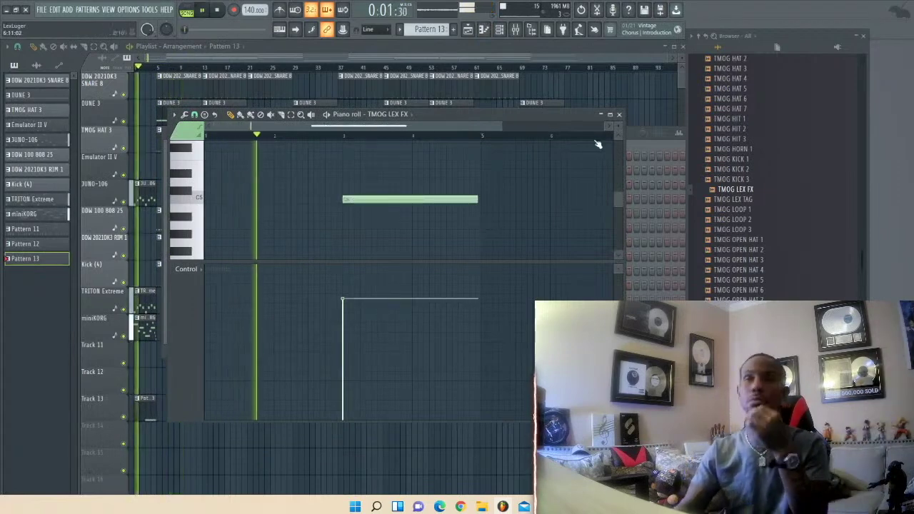
click(618, 115)
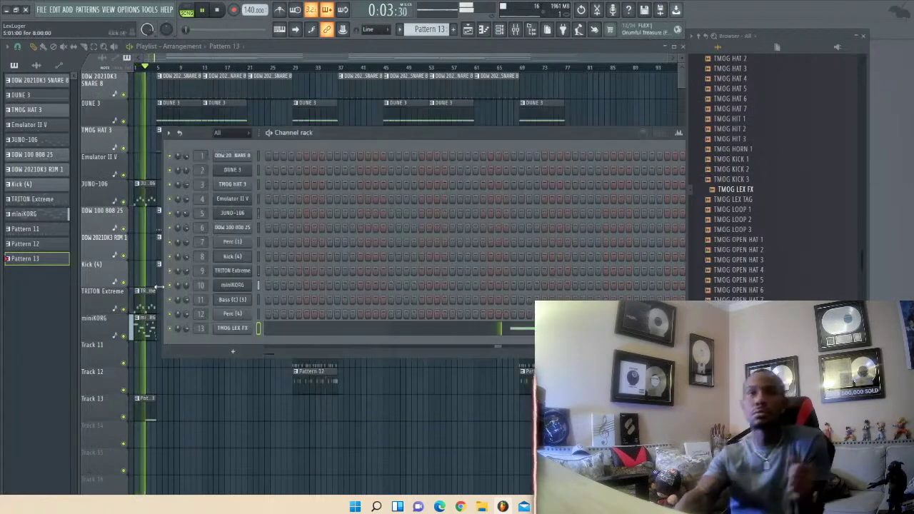
- Set Insert 13's volume to 91% and load Endless Smile 64 in its first effect slot with the intensity at about half
key(F9)
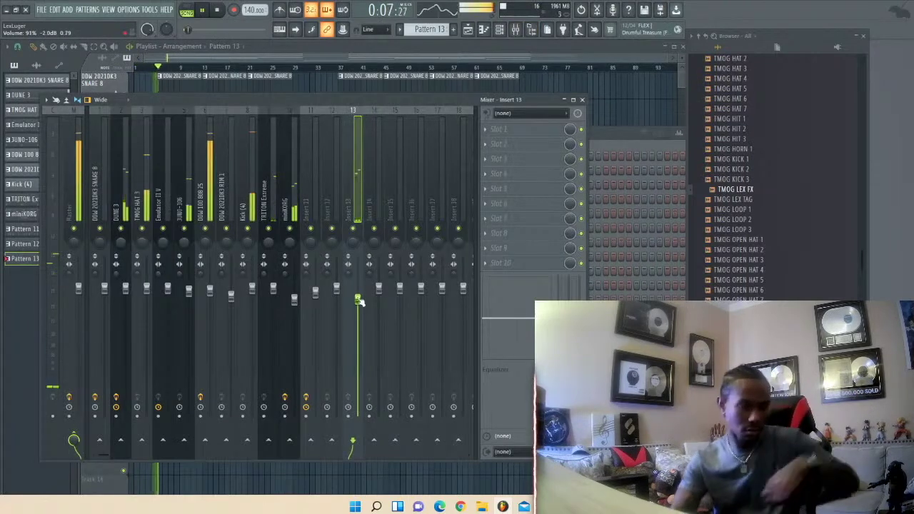
click(493, 131)
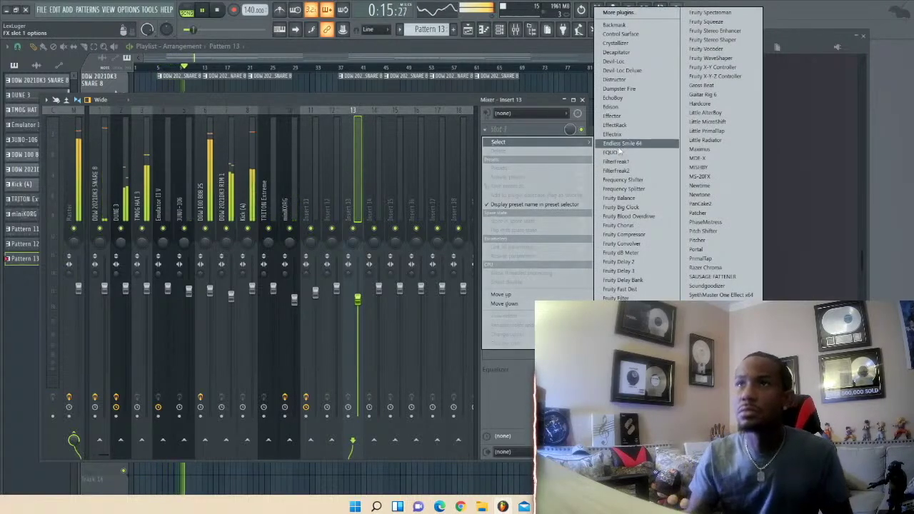
click(622, 143)
drag(210, 234, 174, 159)
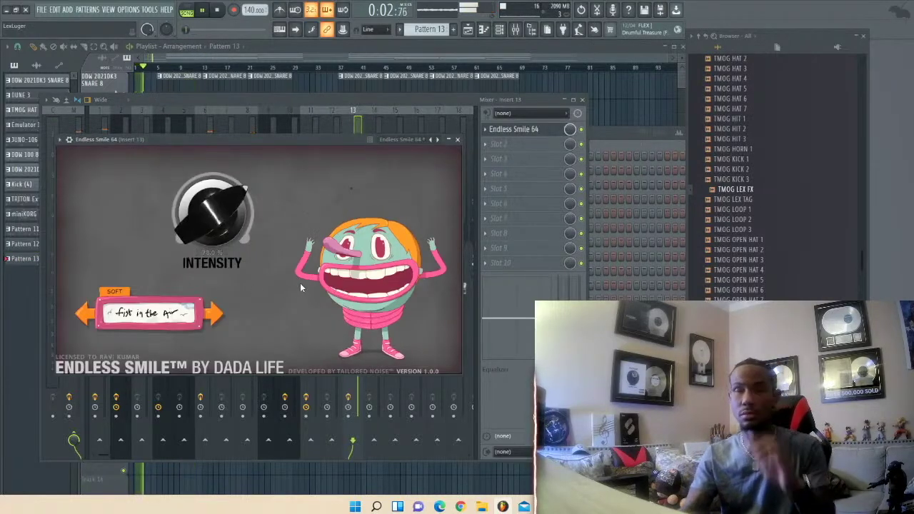
drag(204, 227, 206, 244)
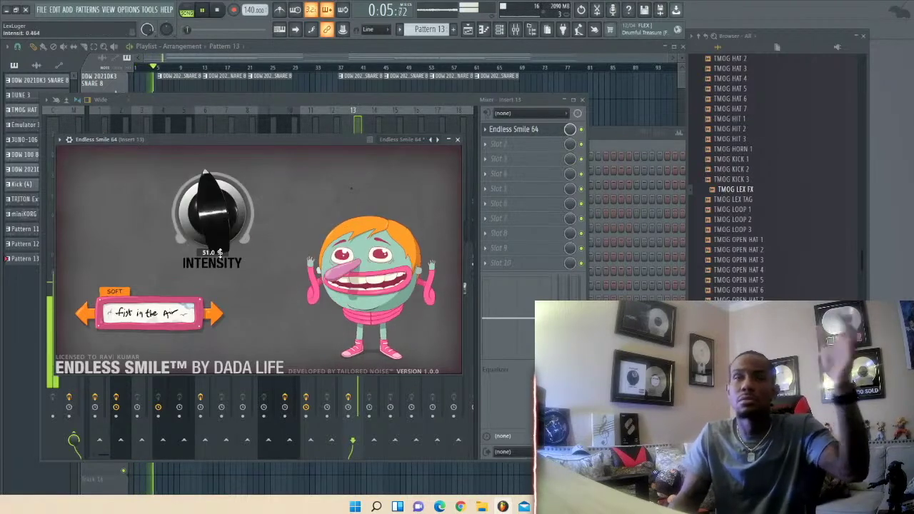
- Add Fruity Delay 3 to Insert 13's second effect slot and lower its feedback cutoff to about 1166 Hz
click(510, 147)
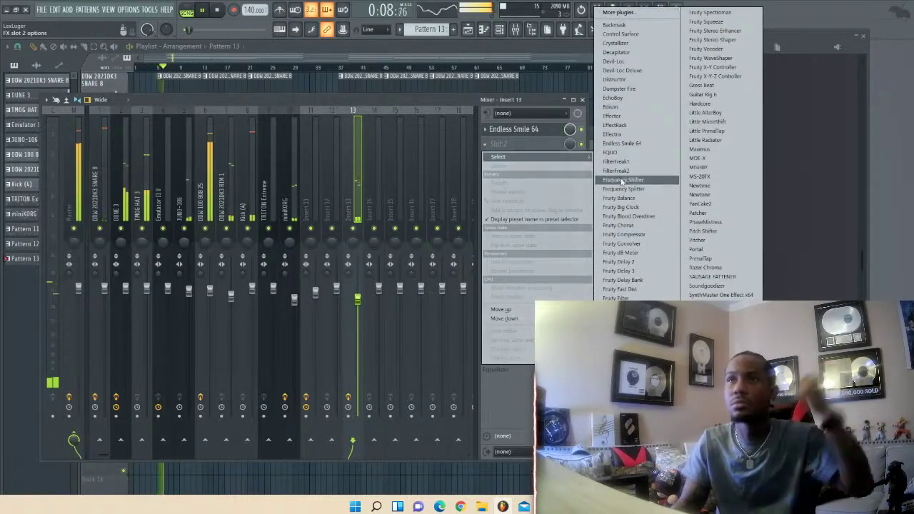
click(633, 271)
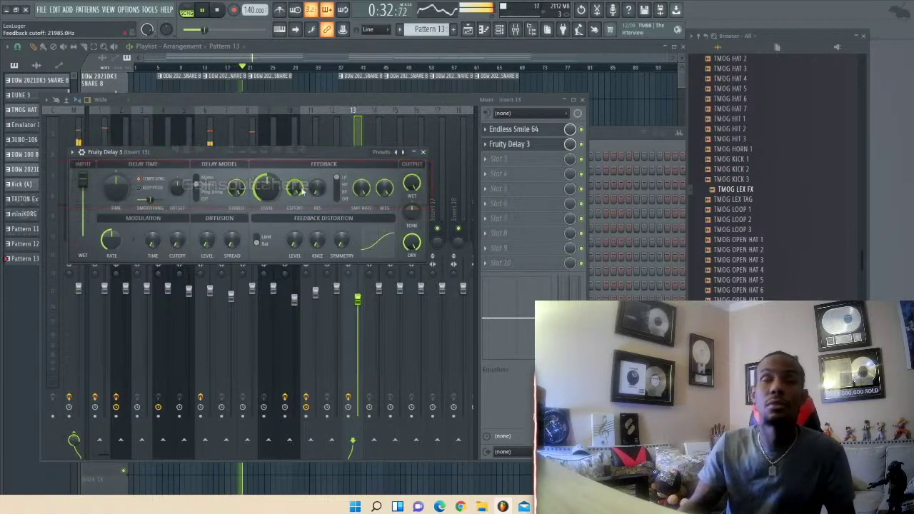
drag(294, 187, 295, 218)
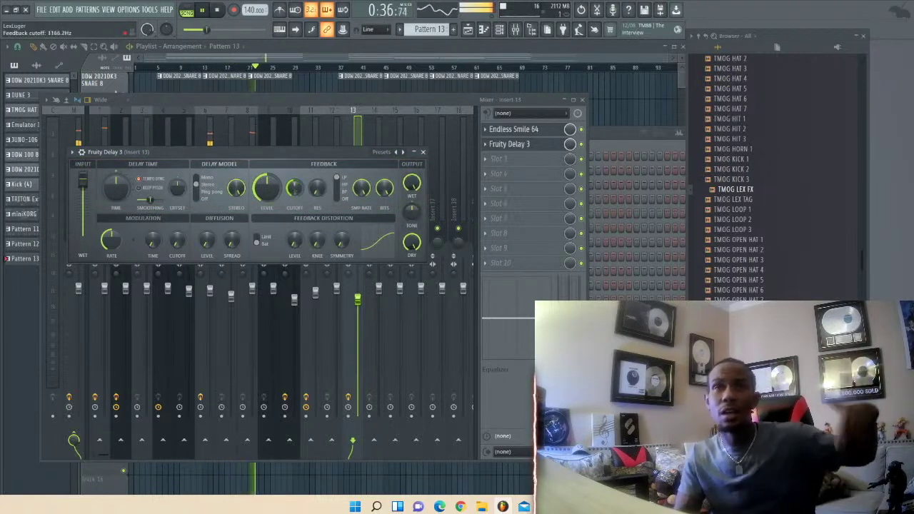
- Place another four-bar Pattern 13 clip on Track 13 of the playlist, starting at bar 25
click(337, 45)
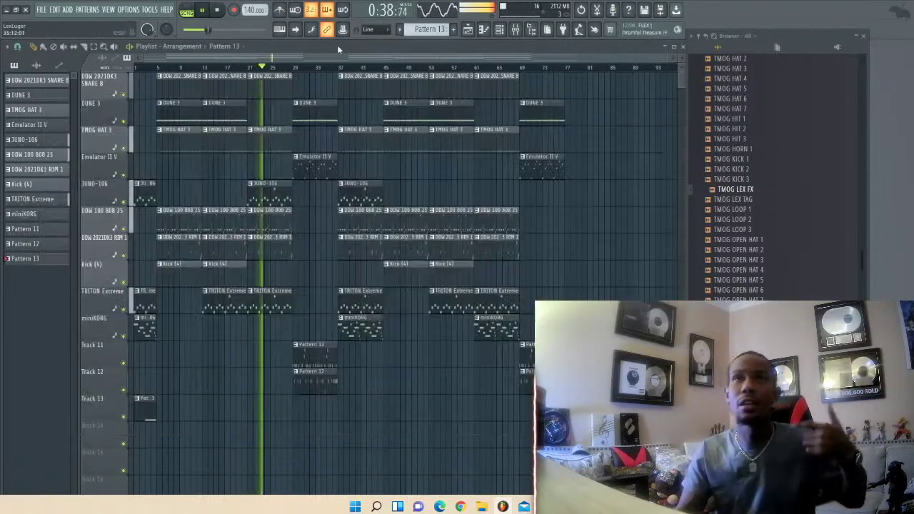
scroll(316, 255, down, 2)
click(298, 350)
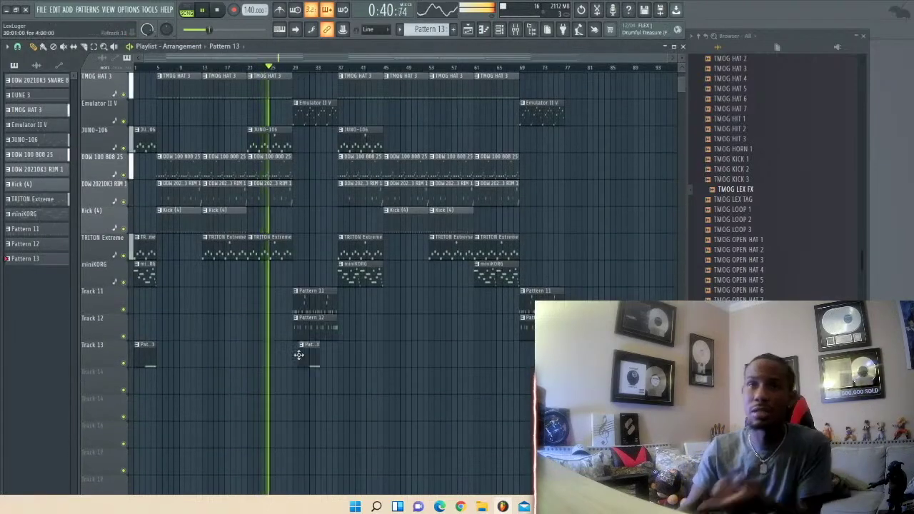
drag(299, 355, 270, 367)
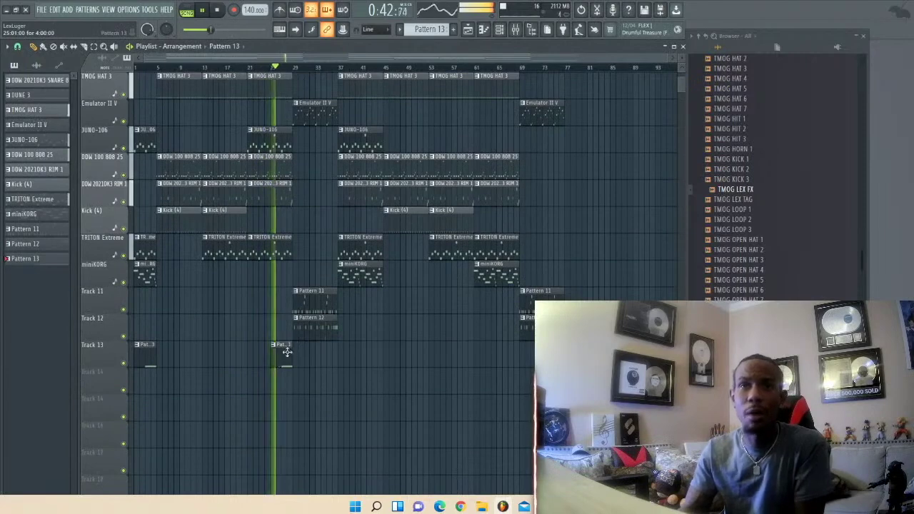
- Try extra Pattern 13 clips on Track 13 at bars 33 and 49, and remove both
click(317, 357)
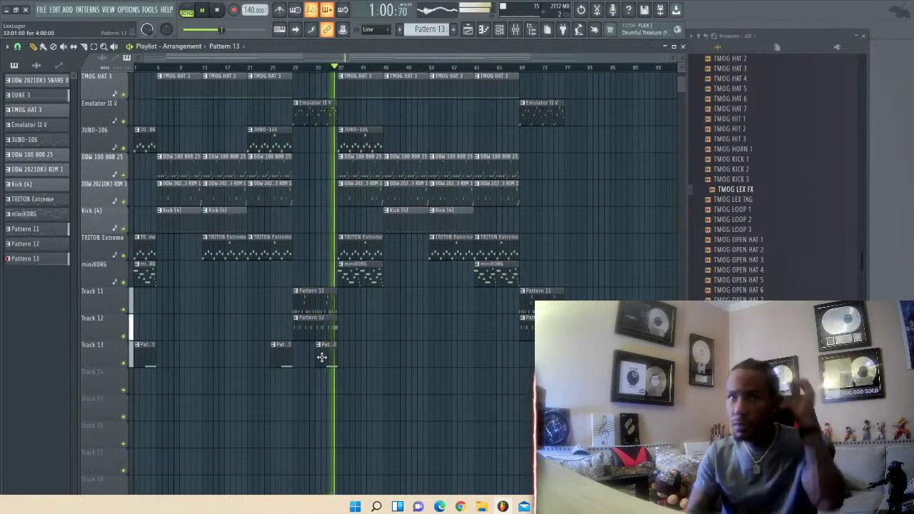
right_click(322, 357)
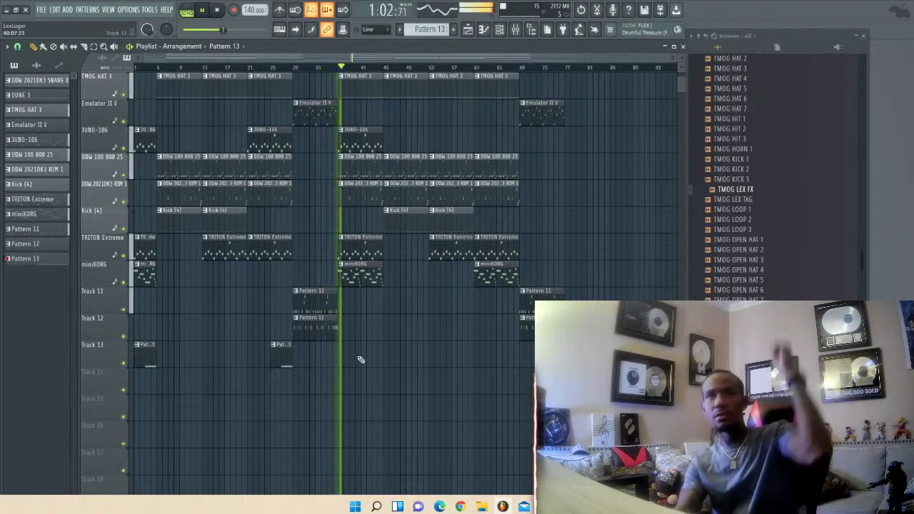
click(380, 355)
drag(381, 355, 408, 360)
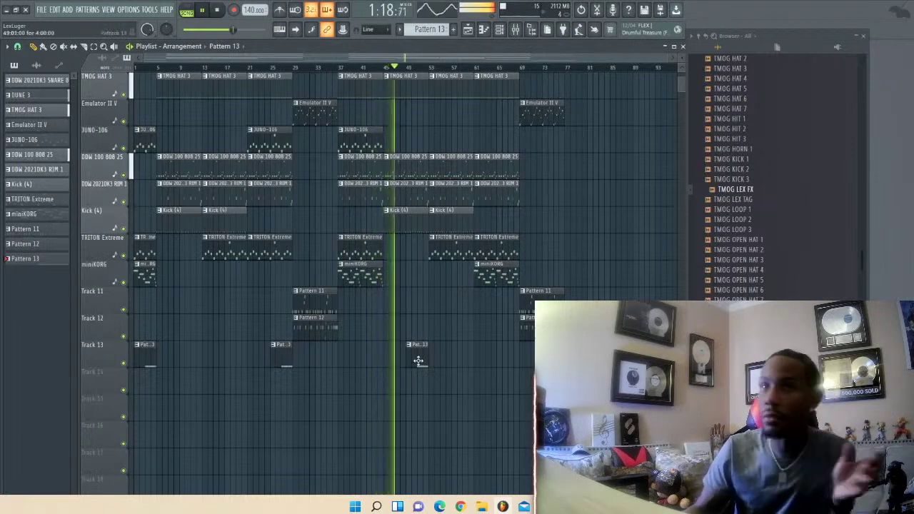
right_click(419, 360)
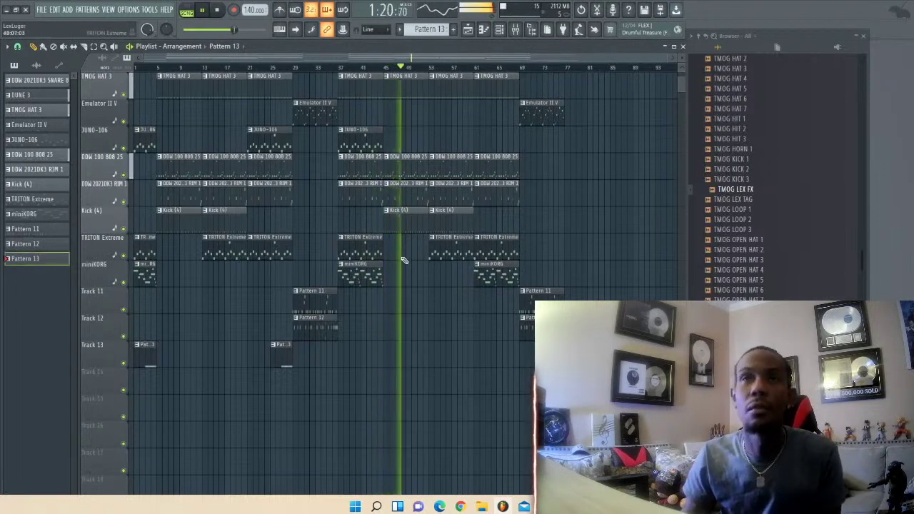
- Replay the section from bar 38, audition TRITON Extreme soloed in the mixer, and lower the miniKORG level slightly
click(345, 67)
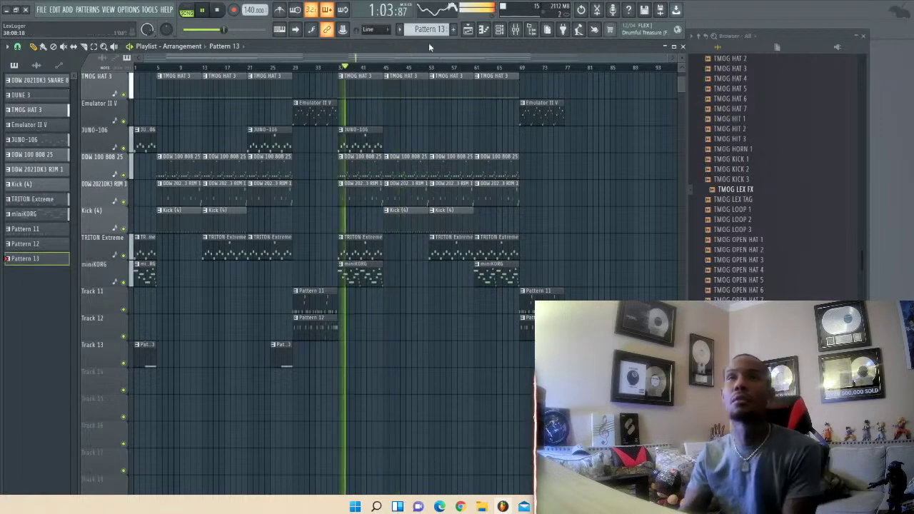
click(515, 30)
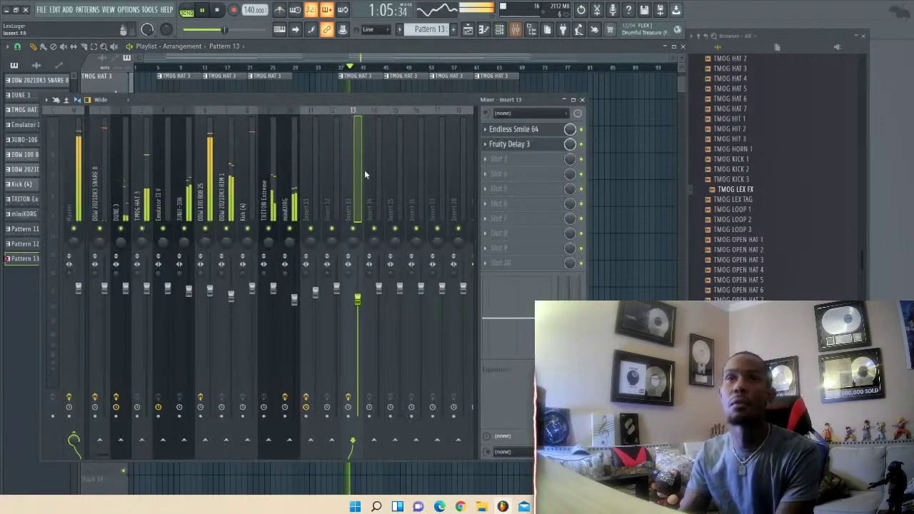
click(272, 213)
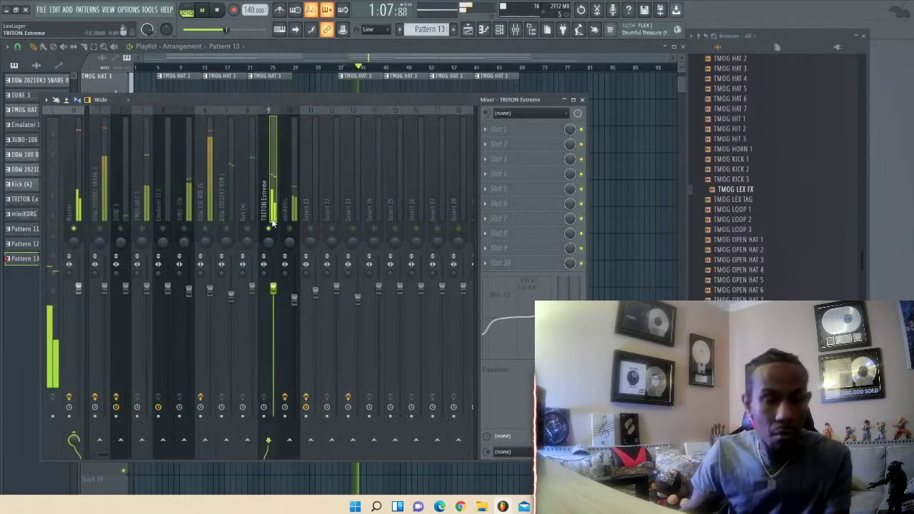
click(295, 300)
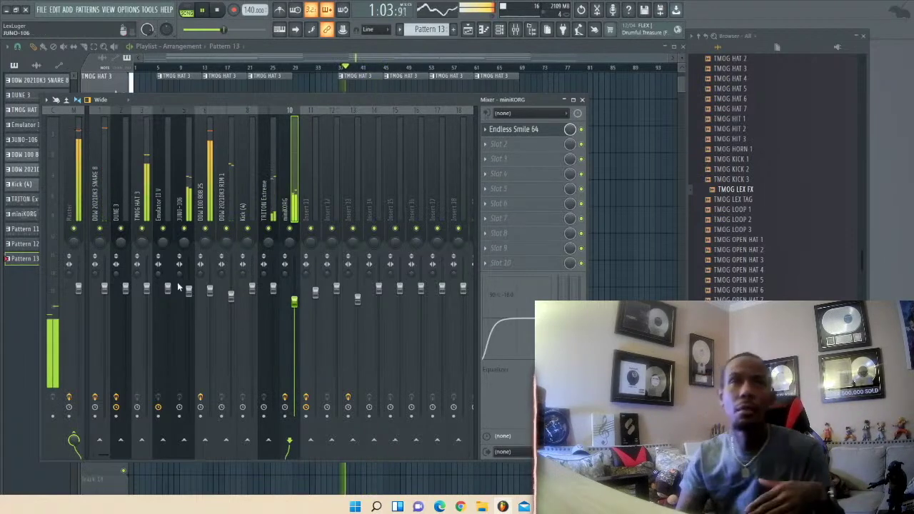
- Add Fruity Compressor with the Light preset to the JUNO-106 mixer track and lower that track's level slightly
click(186, 208)
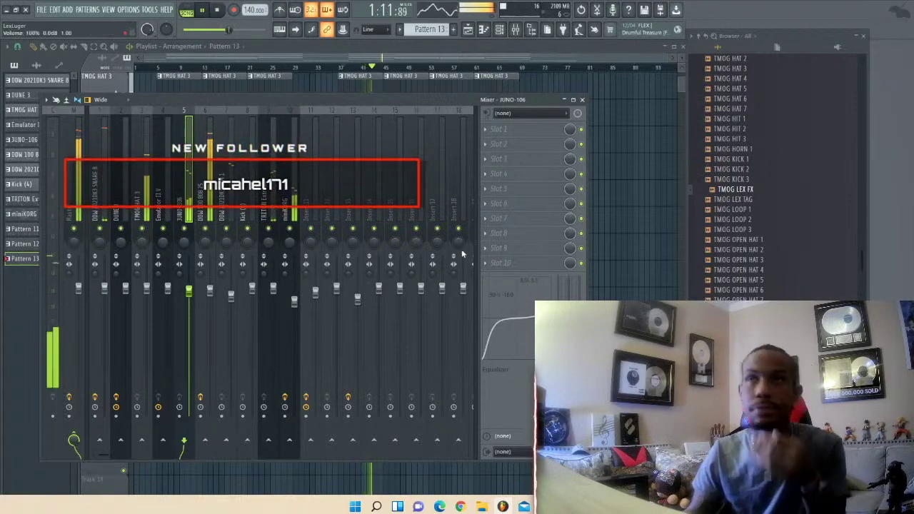
click(499, 133)
mouse_move(499, 141)
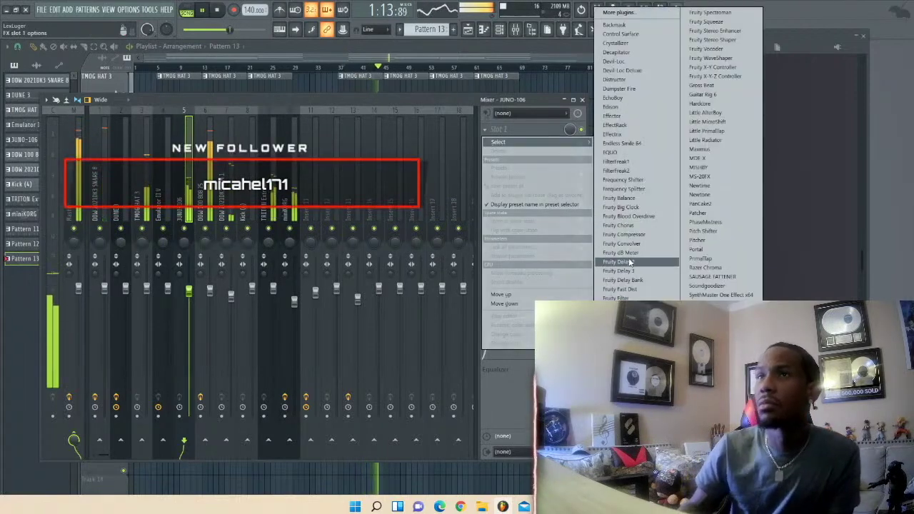
click(630, 235)
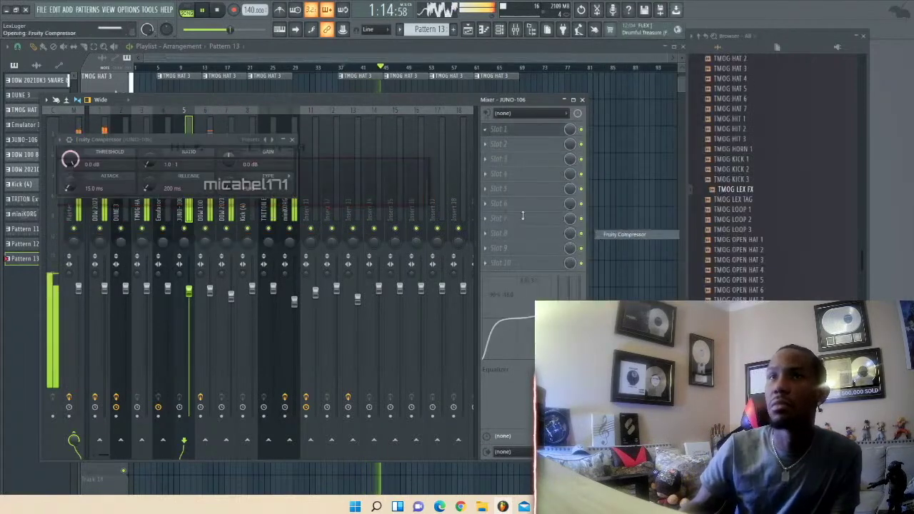
click(264, 140)
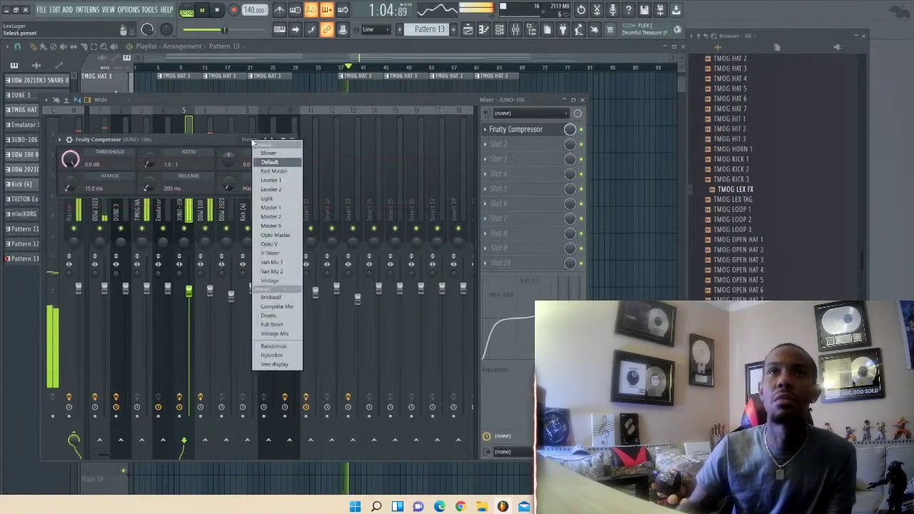
click(270, 198)
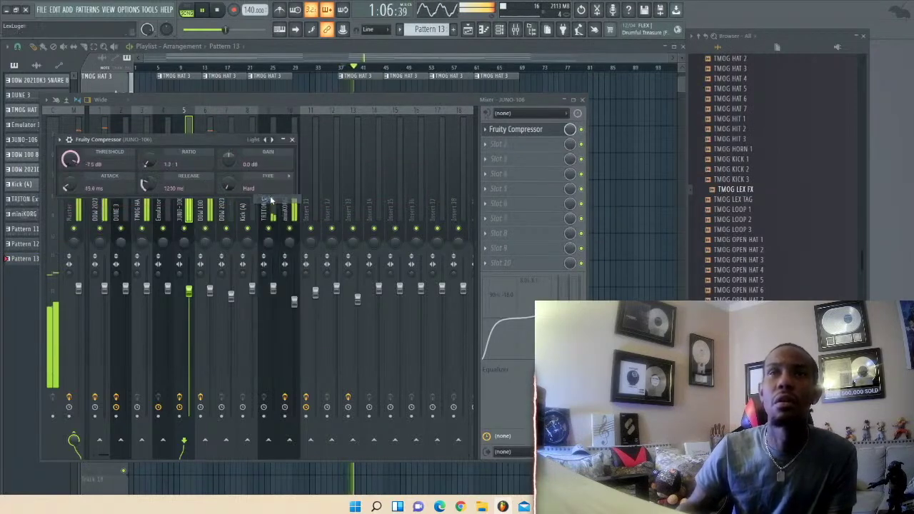
click(216, 99)
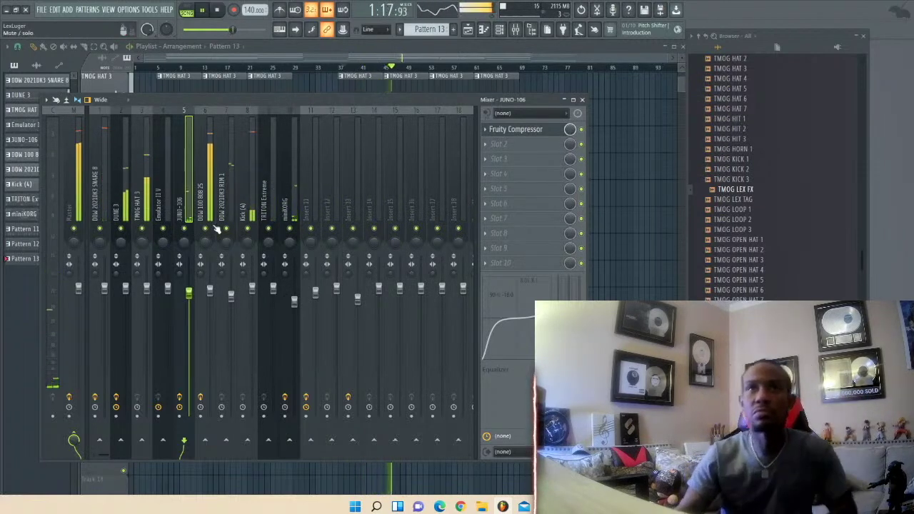
- Lower the DUNE 3 mixer track's level to about -0.4 dB and select the Master track to check its effects
click(128, 226)
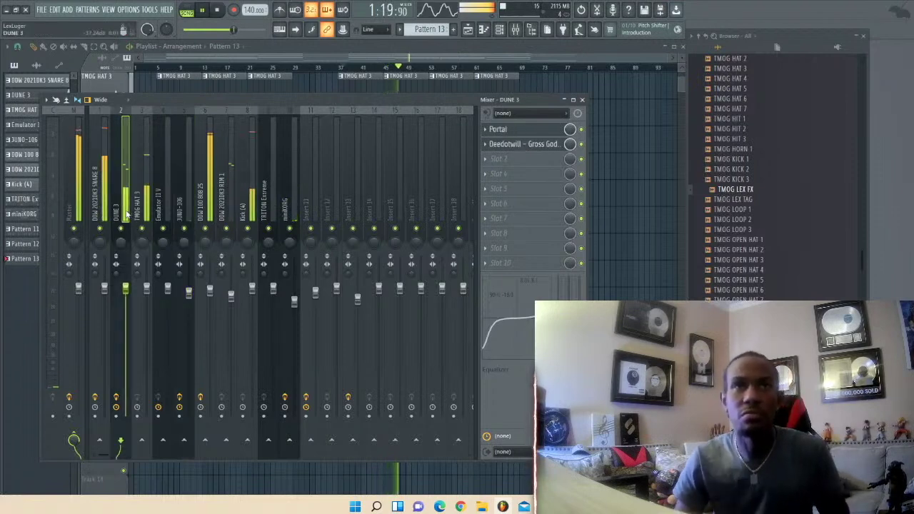
drag(125, 289, 125, 292)
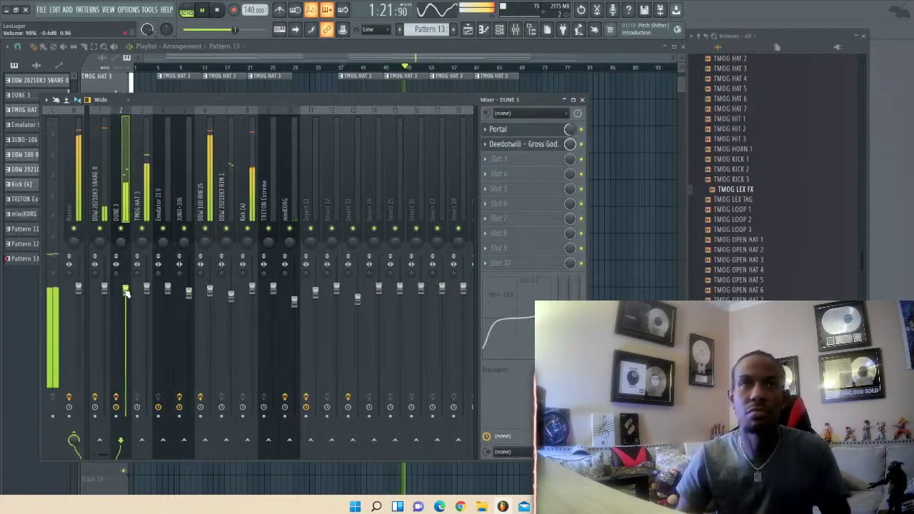
click(81, 206)
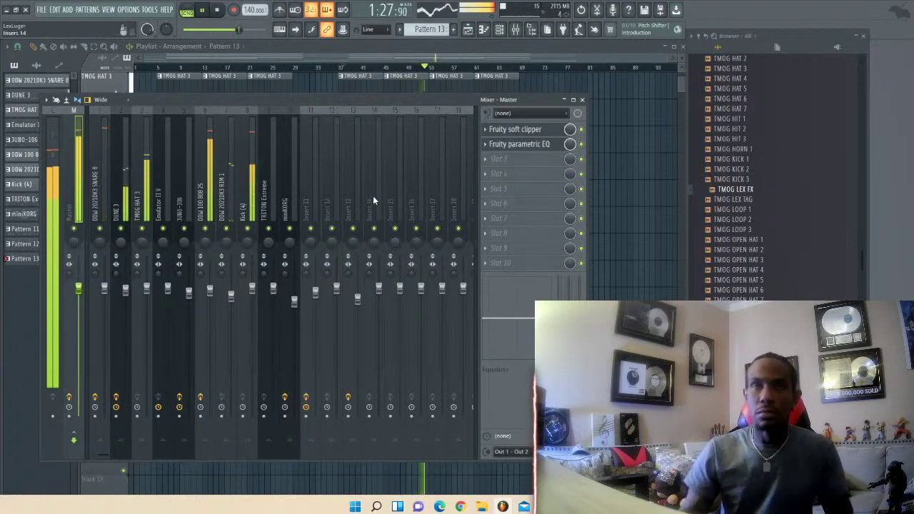
- Duplicate all playlist clips from bar 37 through the second breakdown so the copy starts at bar 77
key(F9)
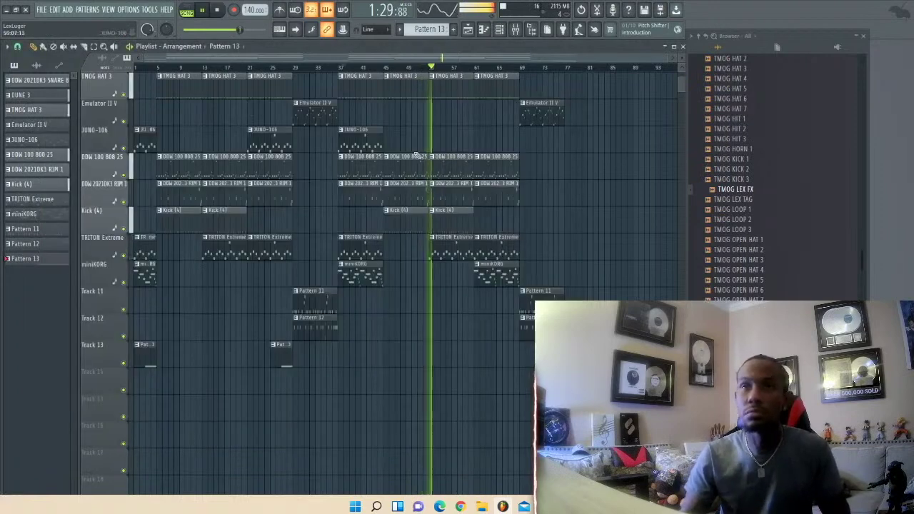
scroll(442, 222, up, 2)
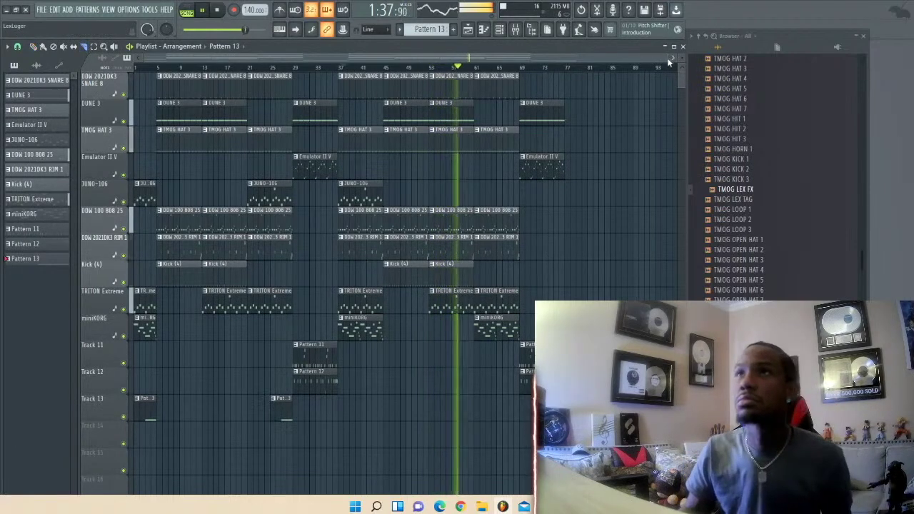
drag(662, 57, 571, 89)
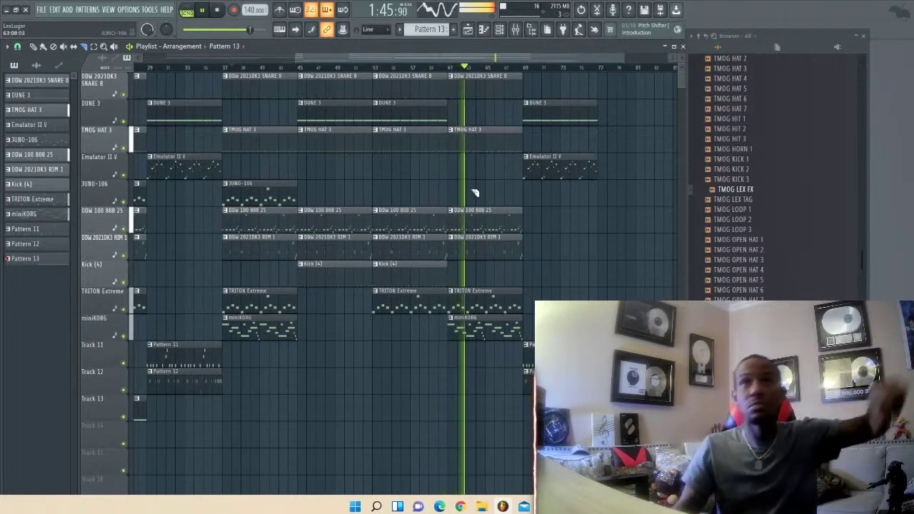
drag(624, 60, 426, 62)
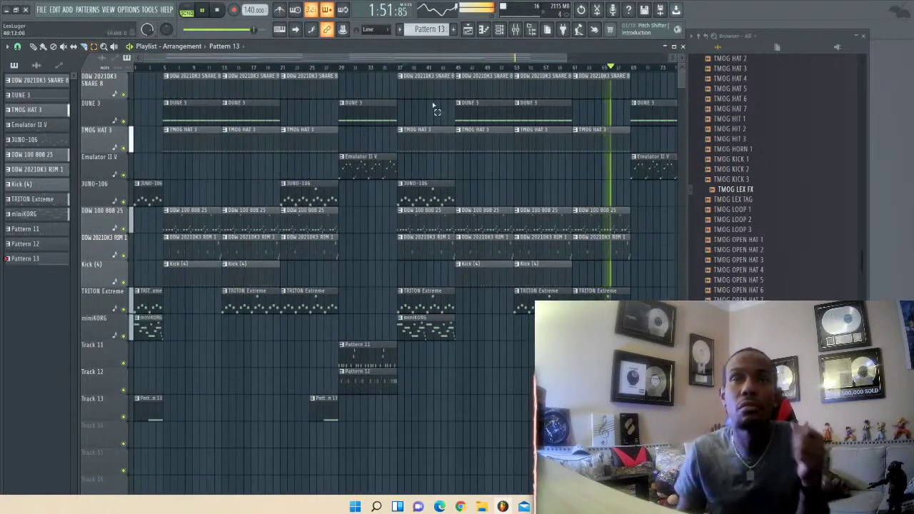
drag(569, 58, 645, 61)
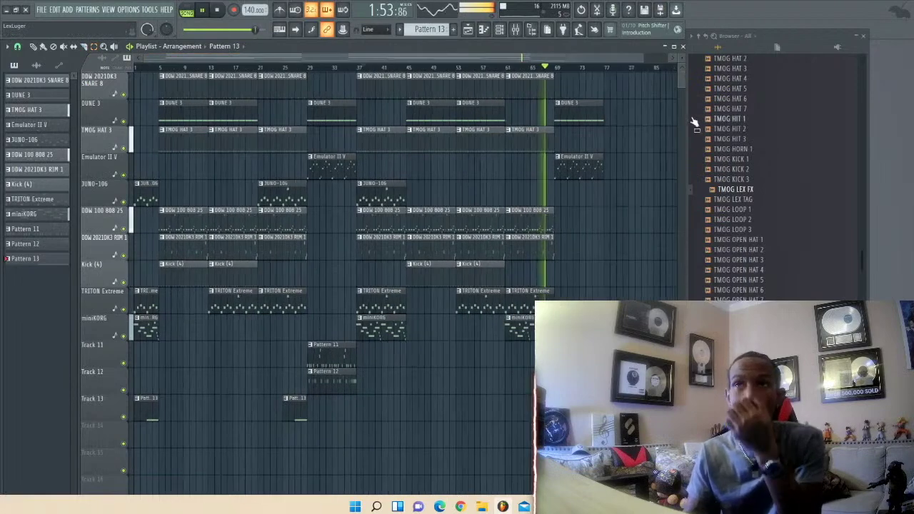
drag(598, 473, 405, 12)
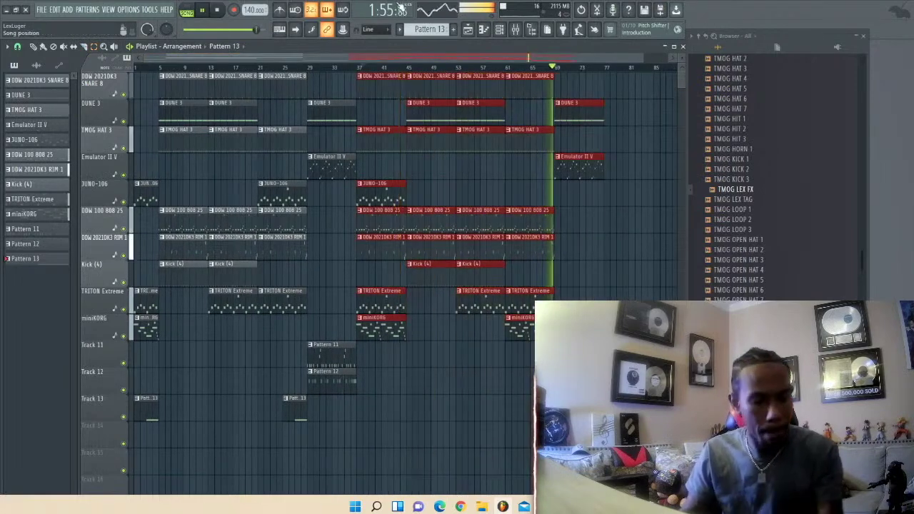
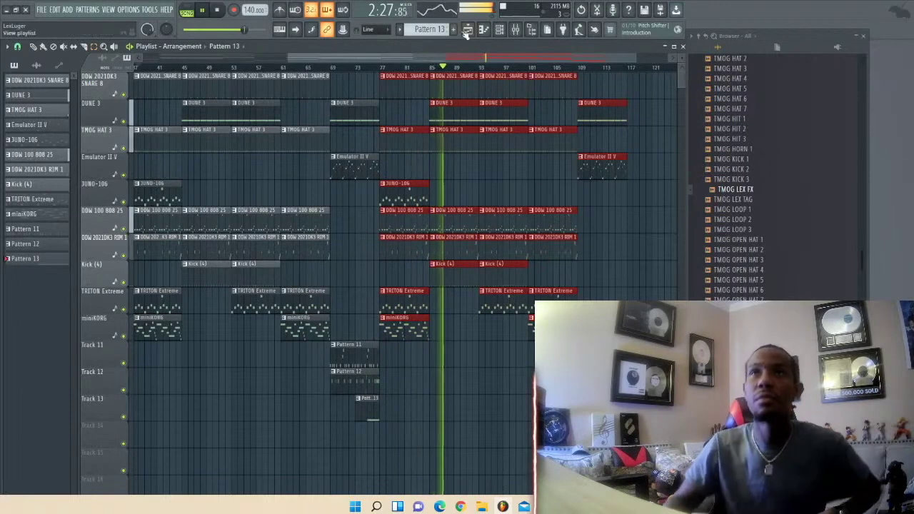
- Raise the Kick (4) channel's volume slightly in the channel rack and stop playback
click(499, 29)
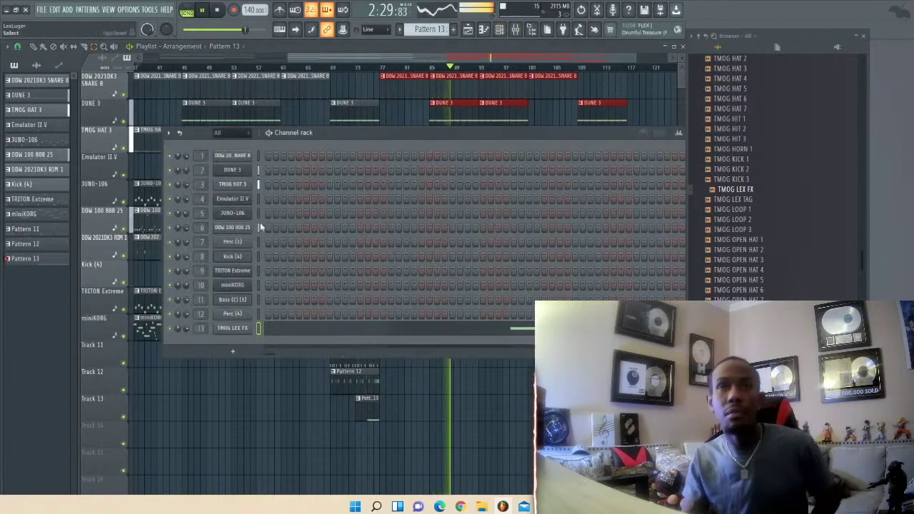
drag(185, 259, 185, 251)
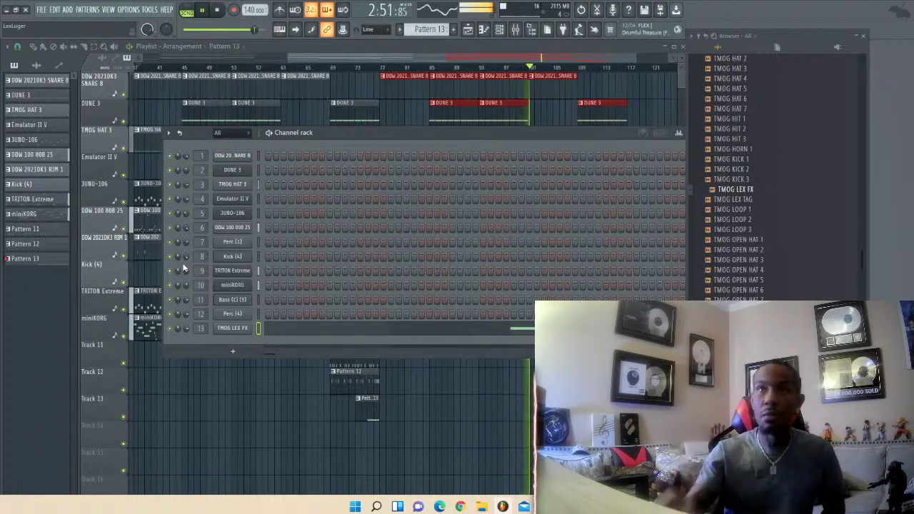
click(219, 10)
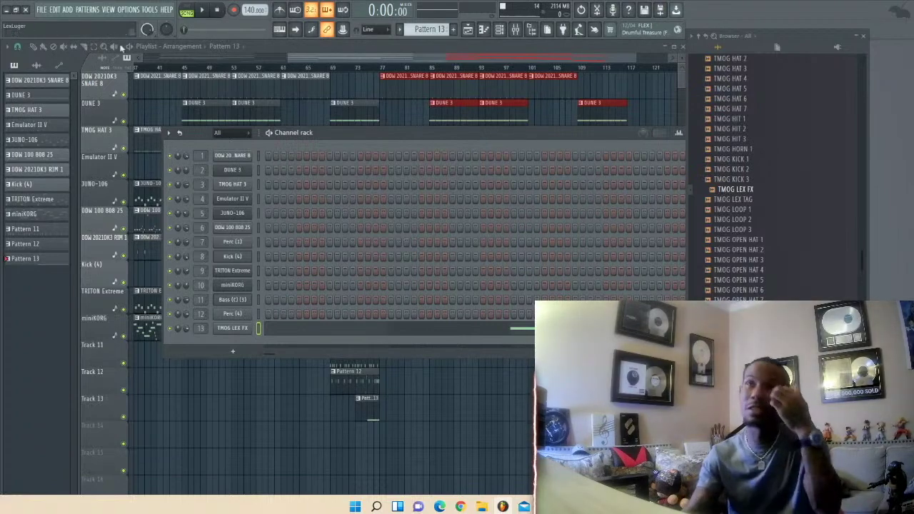
- Review the extended arrangement in the playlist and replay it from the beginning
drag(365, 60, 162, 66)
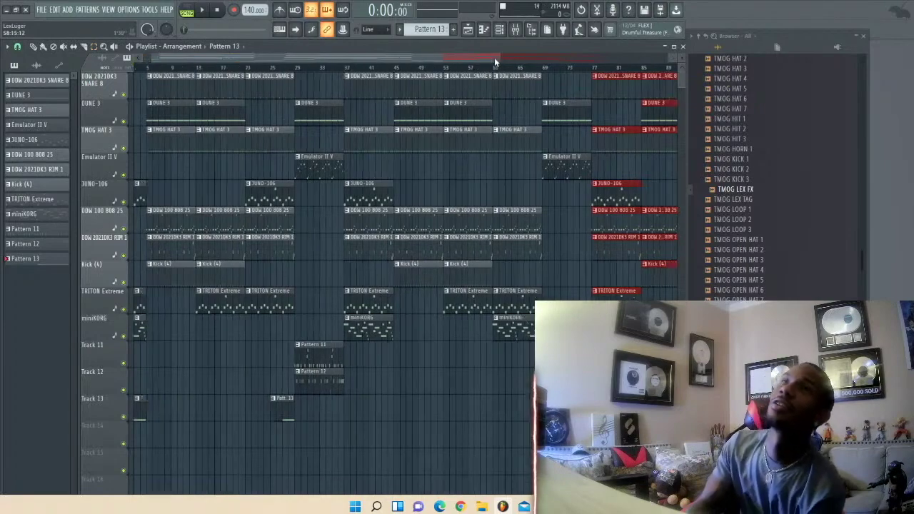
drag(494, 58, 577, 58)
click(205, 11)
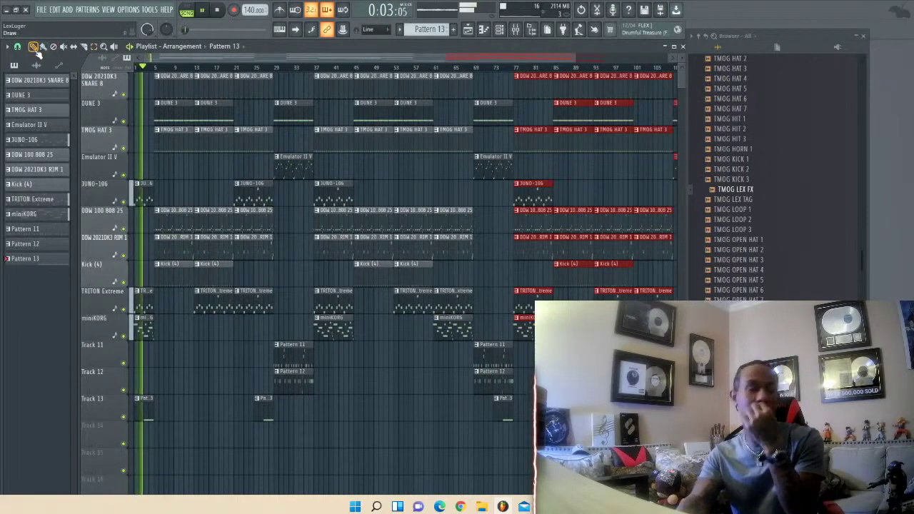
- Browse the third-party drum kits to Sledgren Nintendo Land and add the Cardo CowBell sample as a new channel
click(499, 29)
scroll(769, 189, down, 3)
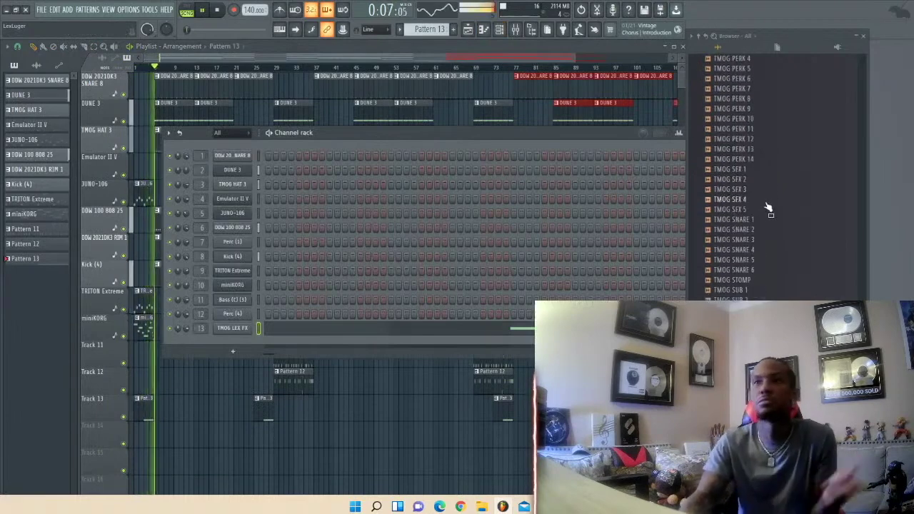
scroll(767, 193, down, 10)
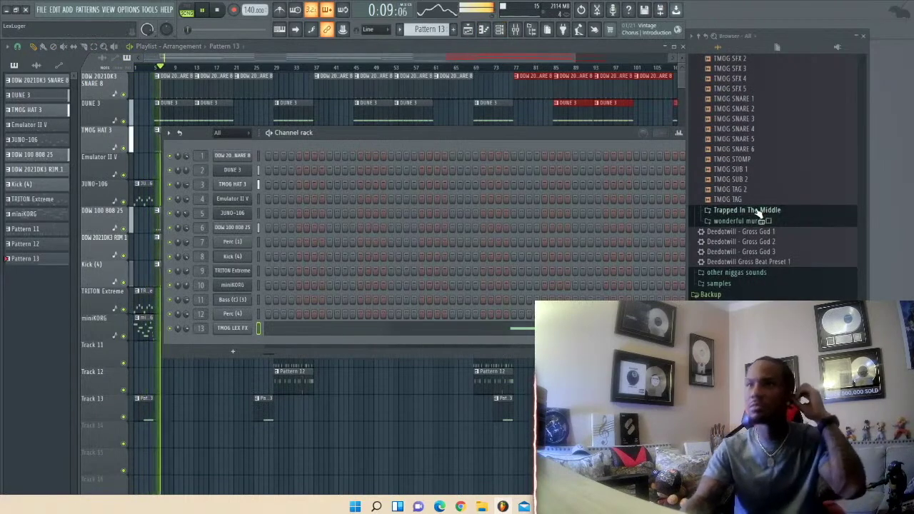
click(730, 274)
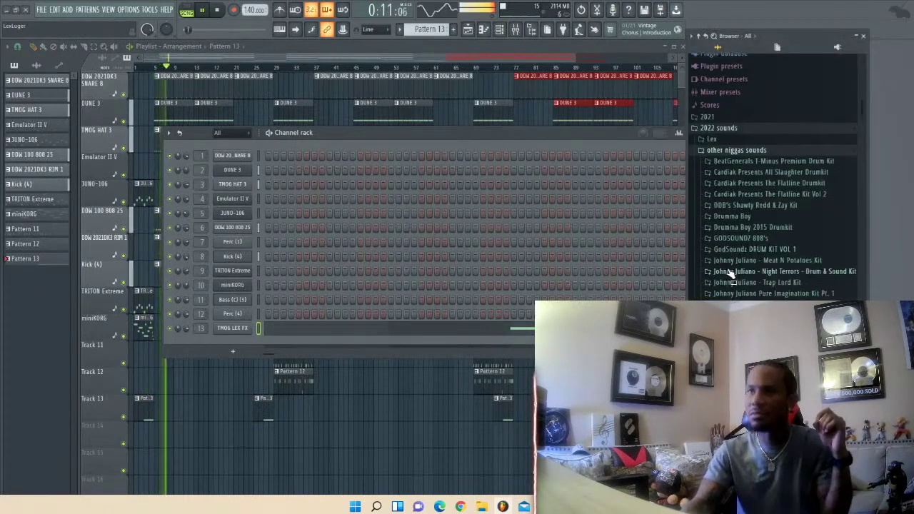
scroll(729, 277, down, 5)
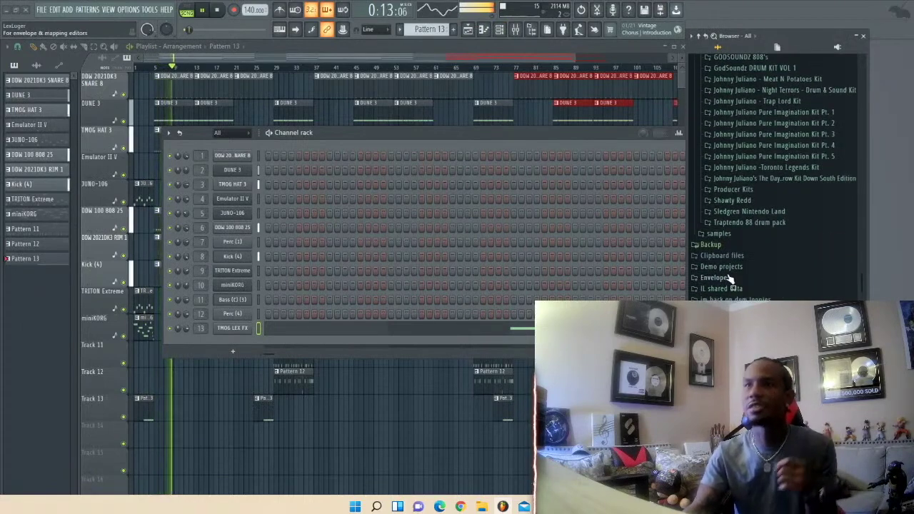
key(space)
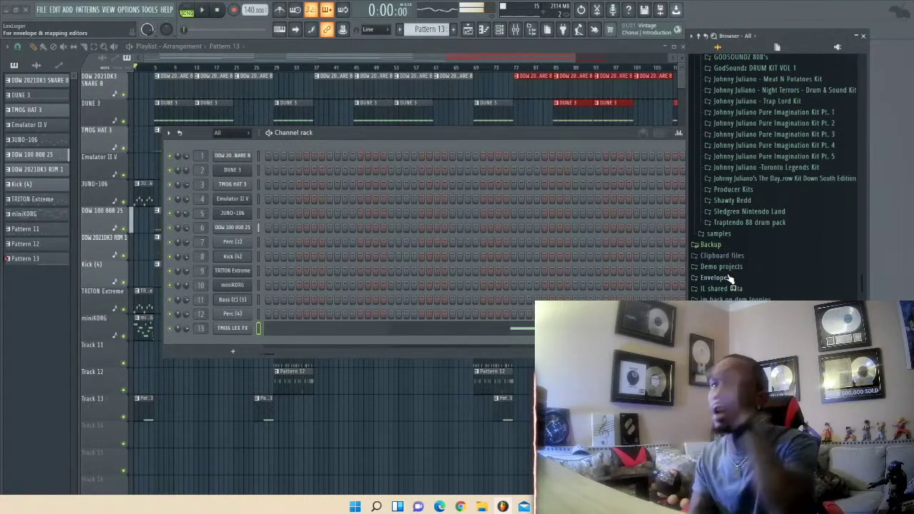
scroll(751, 256, up, 5)
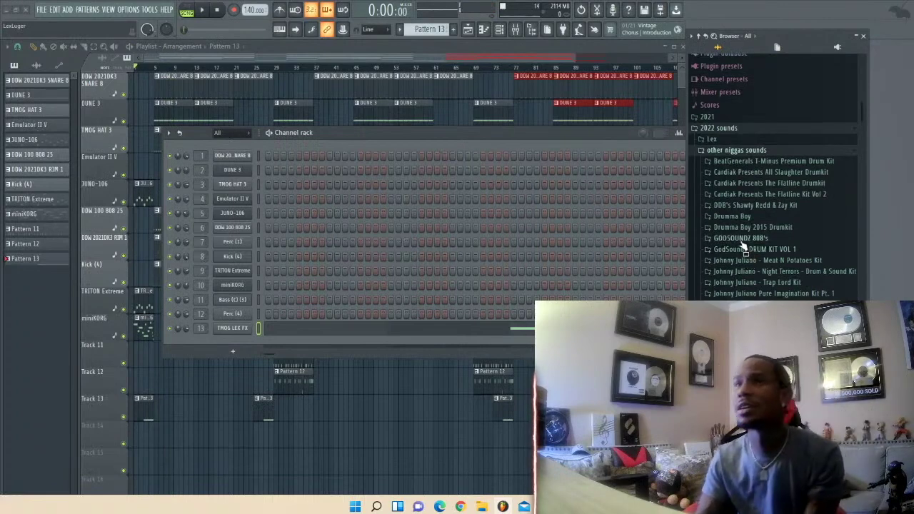
scroll(745, 242, down, 2)
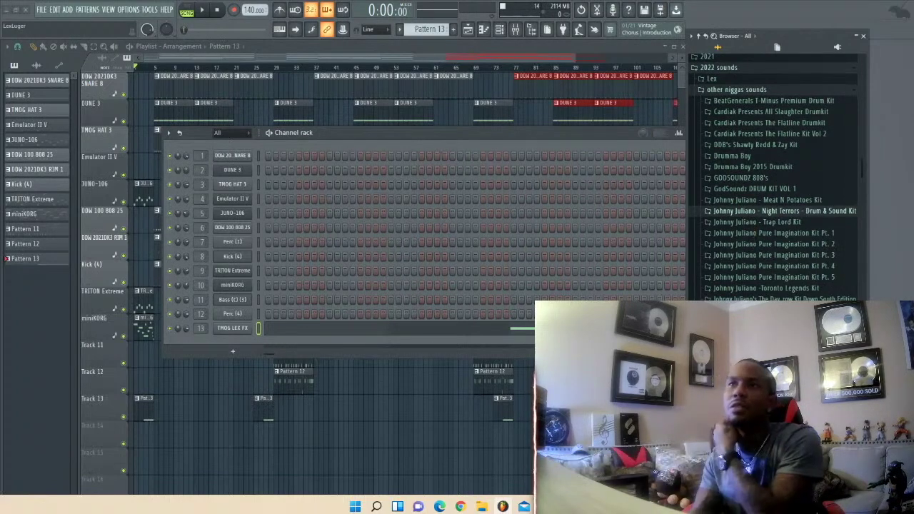
scroll(717, 234, down, 8)
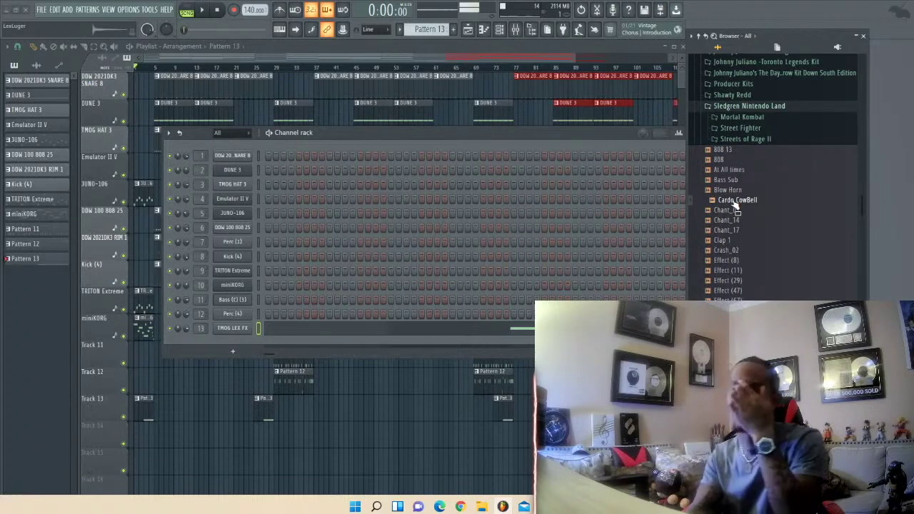
key(space)
drag(735, 205, 238, 338)
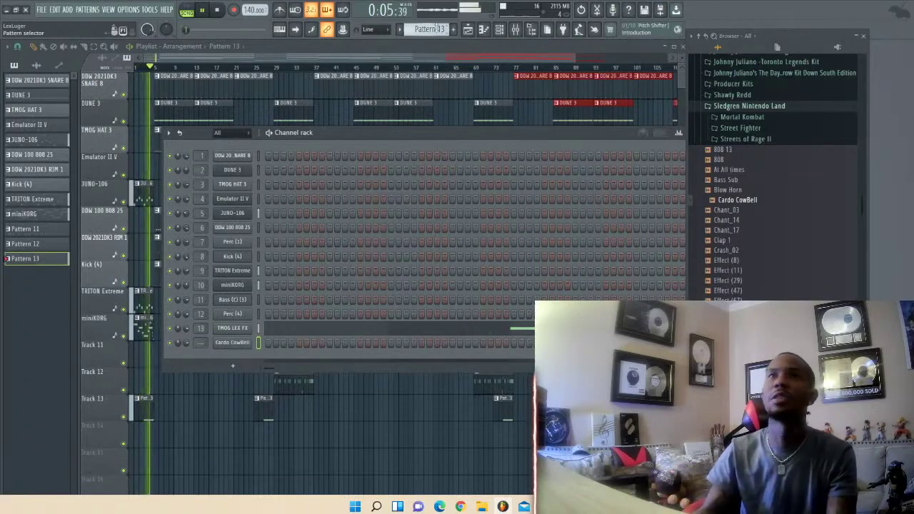
- Switch to a new Pattern 14 and place an eight-bar clip of it on Track 14 starting at bar 13
scroll(437, 29, up, 1)
click(324, 46)
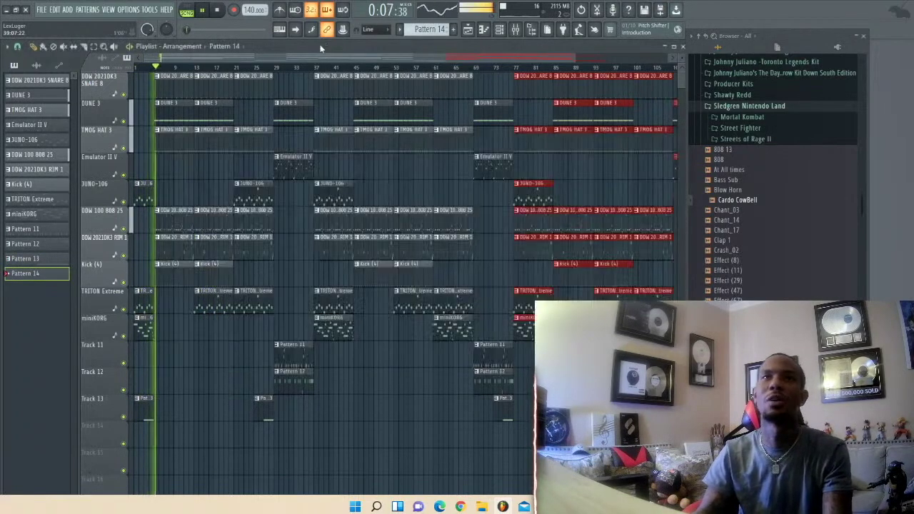
drag(176, 439, 152, 436)
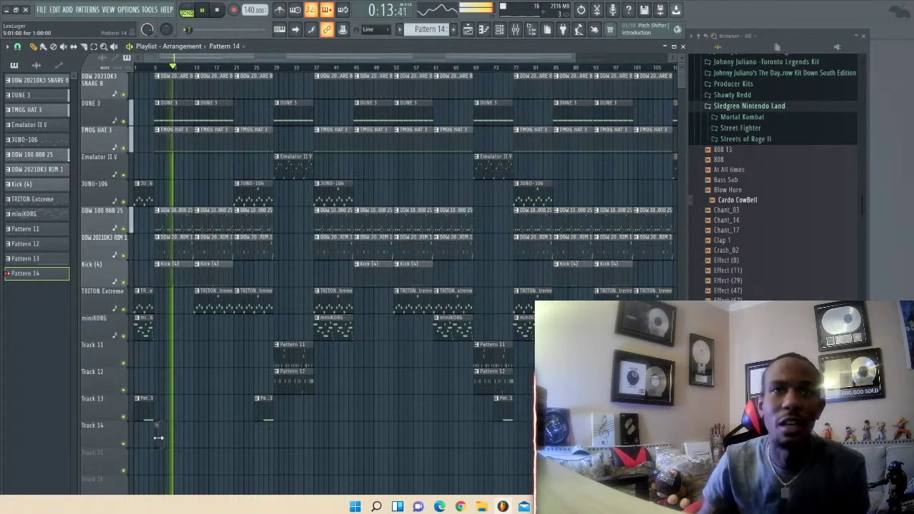
drag(159, 438, 193, 442)
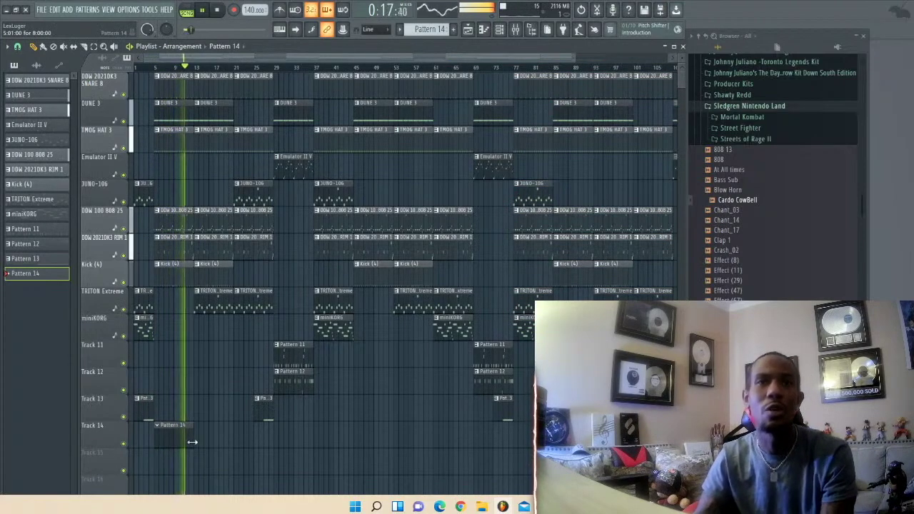
drag(574, 58, 265, 163)
drag(302, 433, 442, 428)
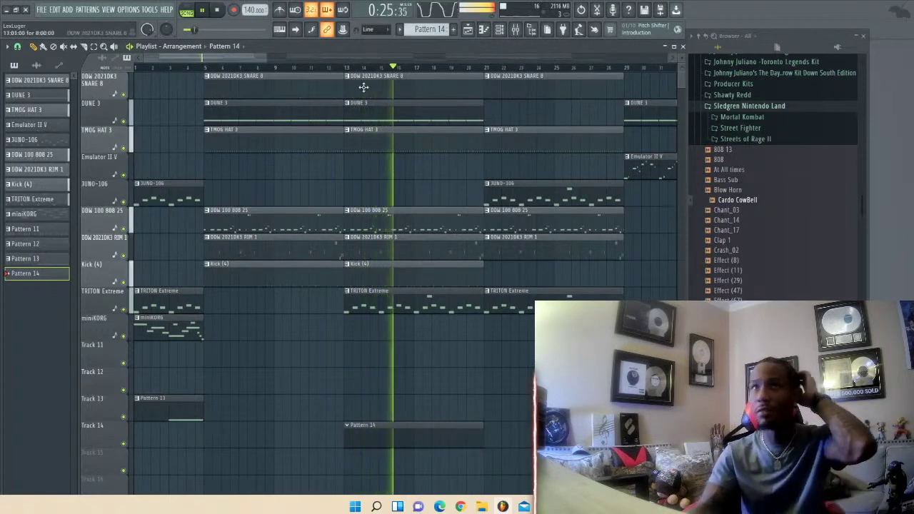
- Play from bar 13 and program Cardo CowBell hits on steps 1, 7, 13 and 15 of Pattern 14
click(347, 68)
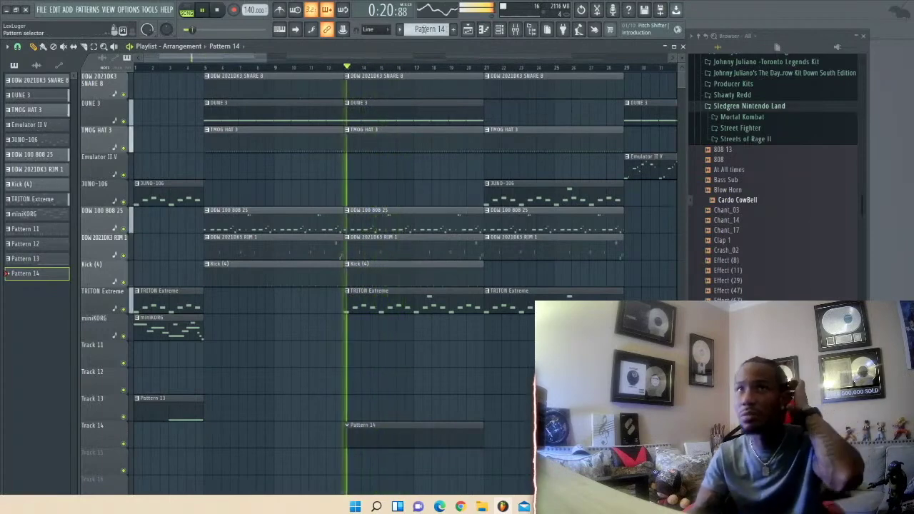
click(499, 30)
key(space)
key(space)
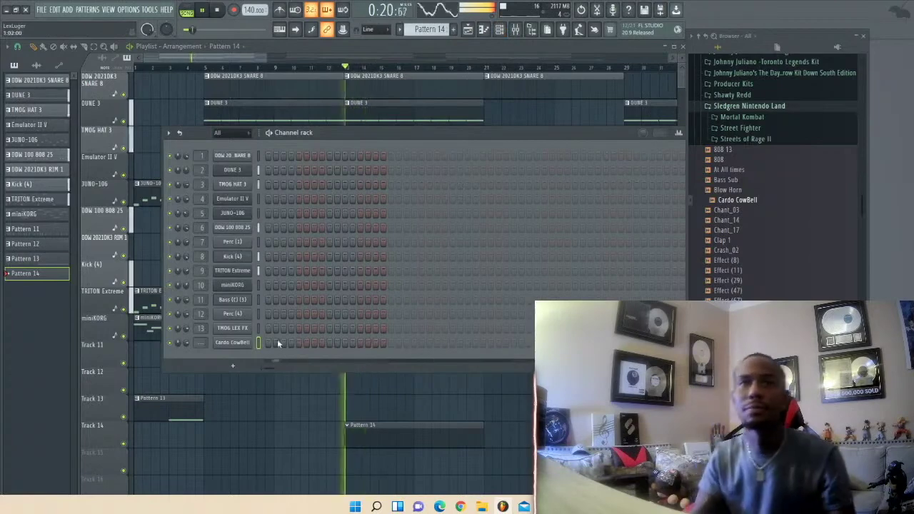
click(268, 344)
click(313, 344)
click(375, 343)
click(366, 343)
click(360, 344)
right_click(367, 344)
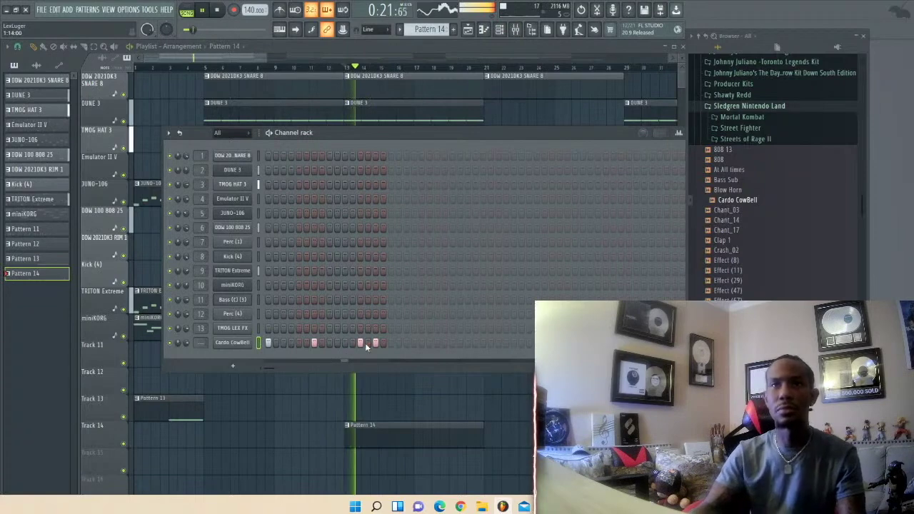
- Extend the Cardo CowBell rhythm with hits on steps 19, 21 and 27, replaying the section to check it
click(427, 343)
click(417, 344)
key(space)
key(space)
right_click(429, 344)
right_click(416, 344)
click(407, 345)
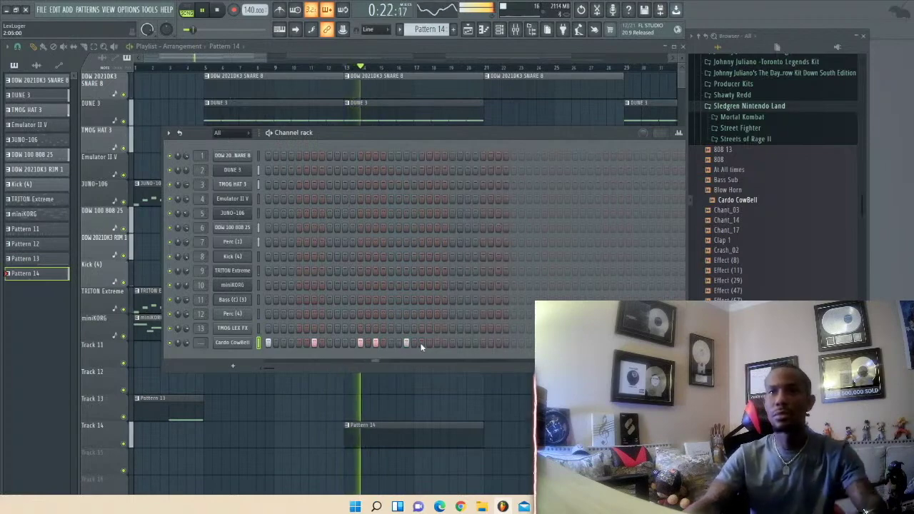
right_click(461, 344)
click(466, 344)
key(space)
key(space)
- Try root note F5 for the Cardo CowBell sampler and reset it to the default
click(233, 343)
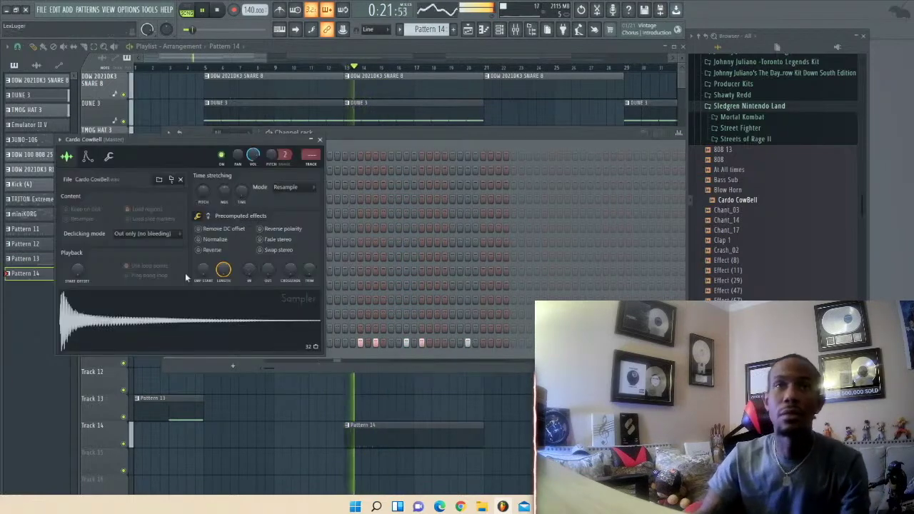
click(88, 157)
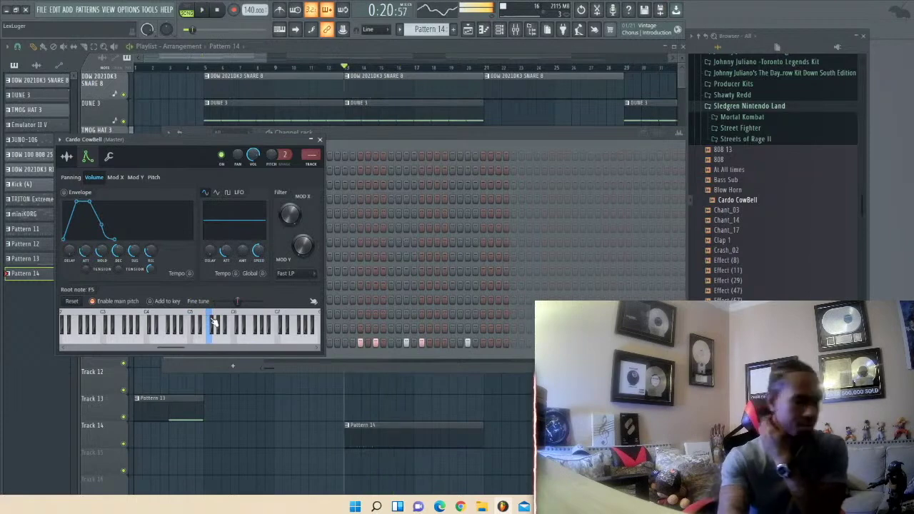
key(space)
click(71, 301)
click(217, 343)
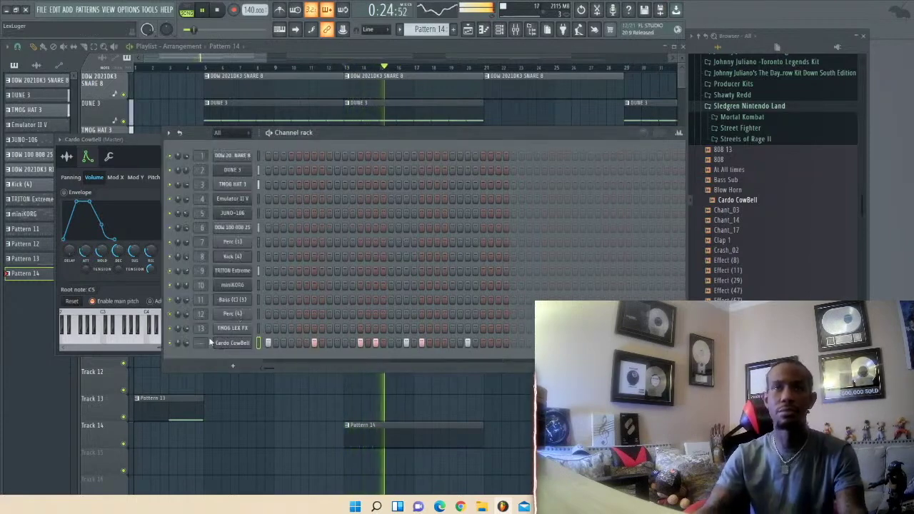
- Repeat the two-bar Cardo CowBell phrase through bar 8 of Pattern 14 and route the channel to mixer track 14
right_click(243, 341)
click(268, 345)
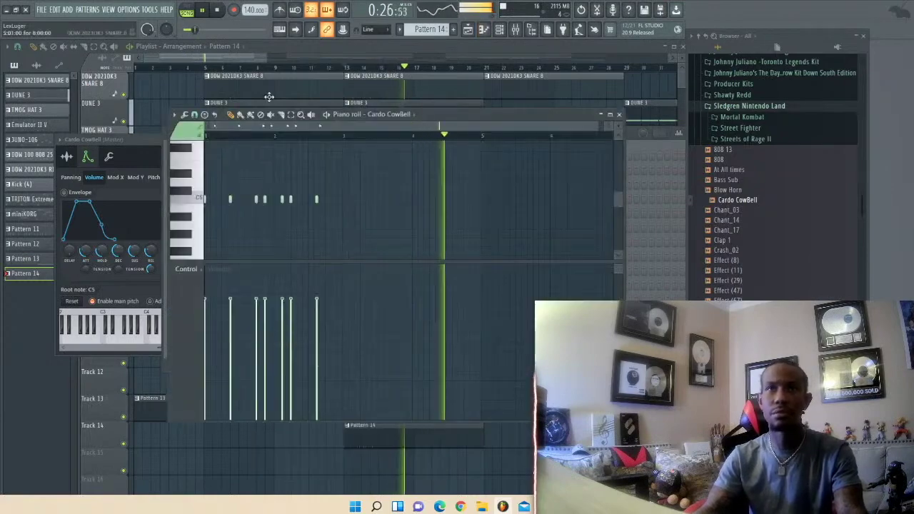
key(ctrl+a)
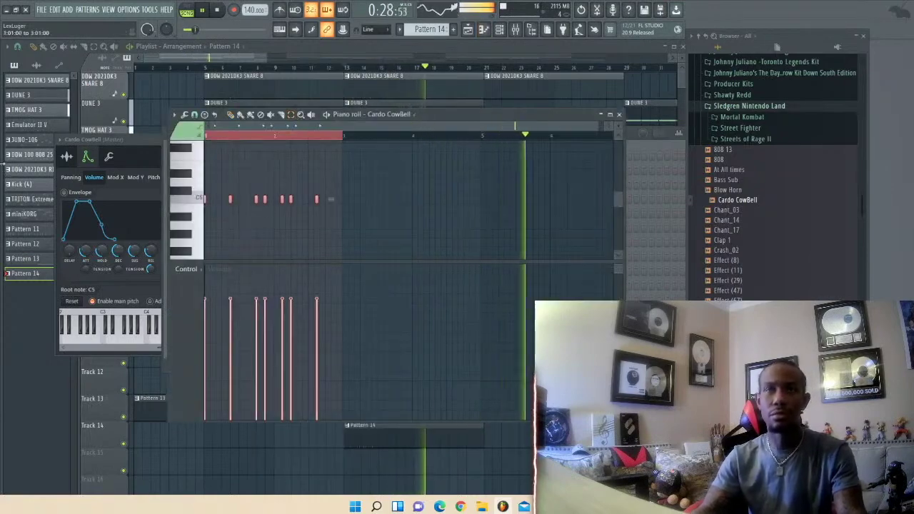
key(super)
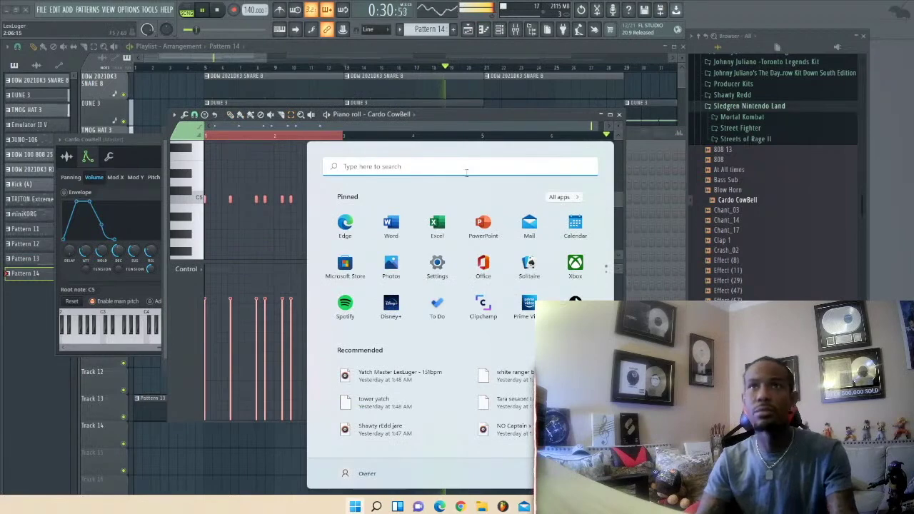
click(475, 128)
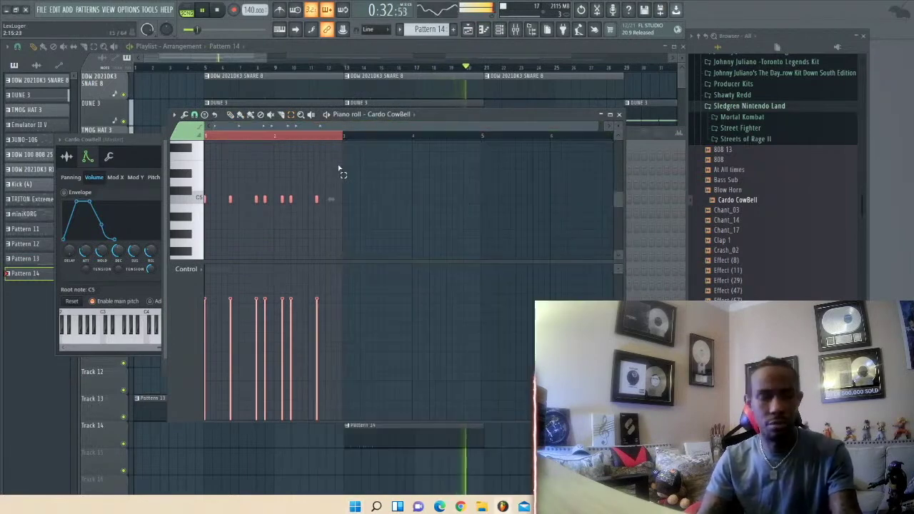
key(ctrl+b)
key(ctrl+b)
key(ctrl+b)
key(ctrl+b)
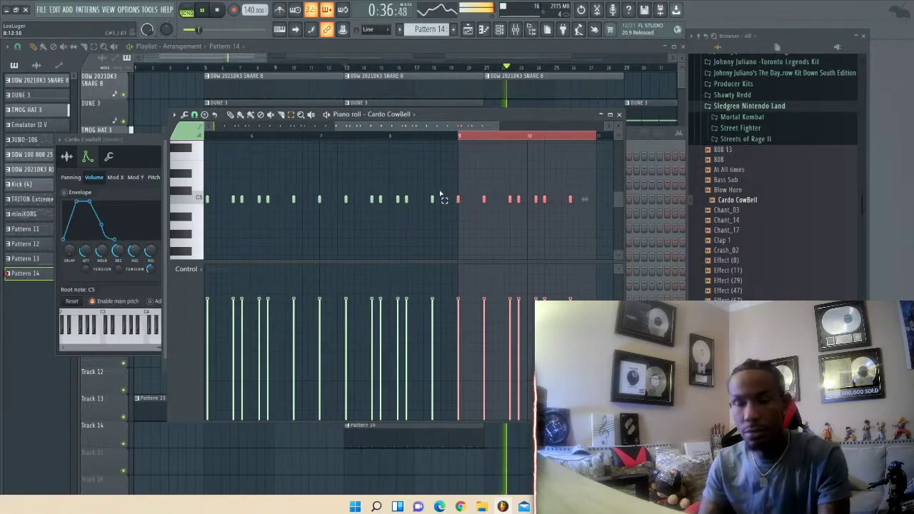
key(Delete)
click(501, 142)
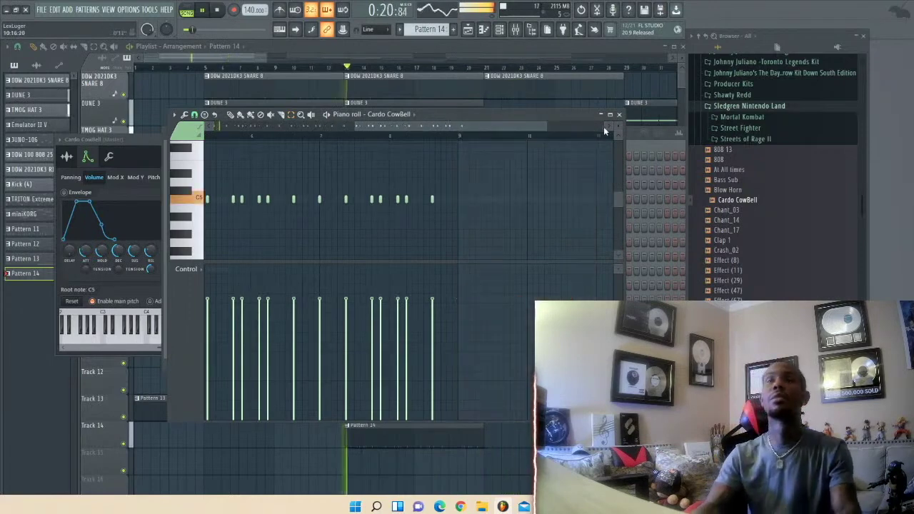
click(618, 114)
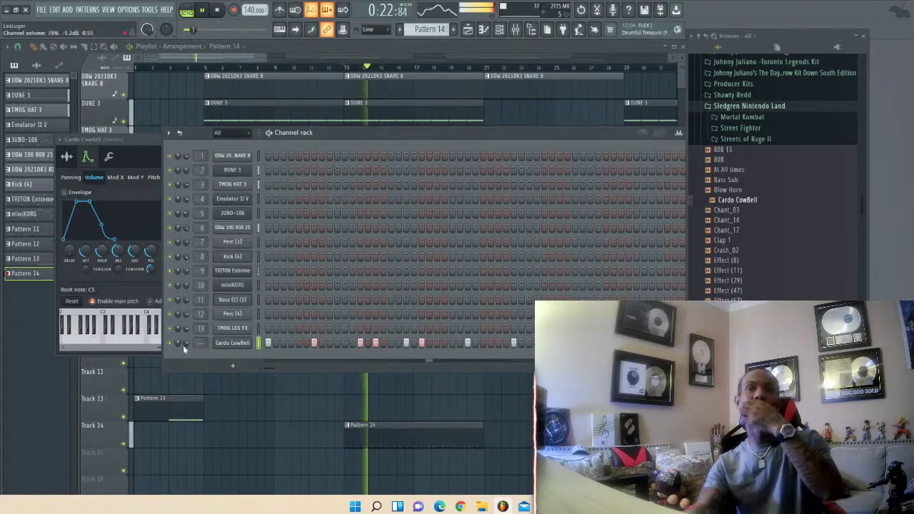
drag(201, 343, 201, 303)
drag(201, 343, 201, 330)
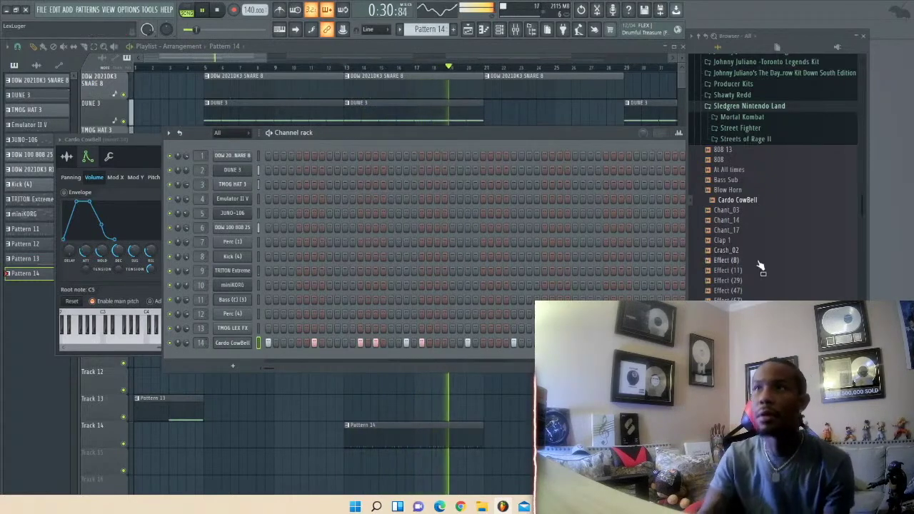
- Add the Sledge x 36 snare sample as a new channel above DDW 2021DK3 SNARE 8 and switch to the DDW 2021DK3 SNARE 8 pattern
click(755, 321)
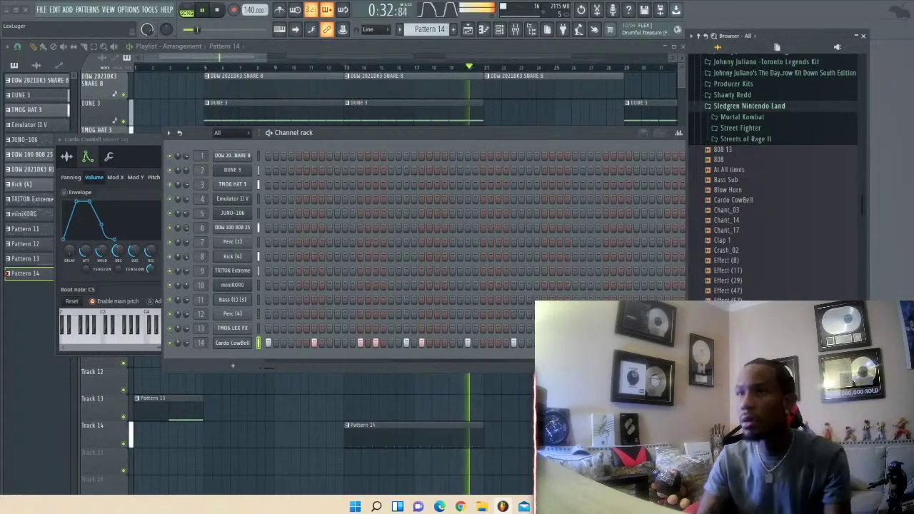
scroll(778, 178, down, 2)
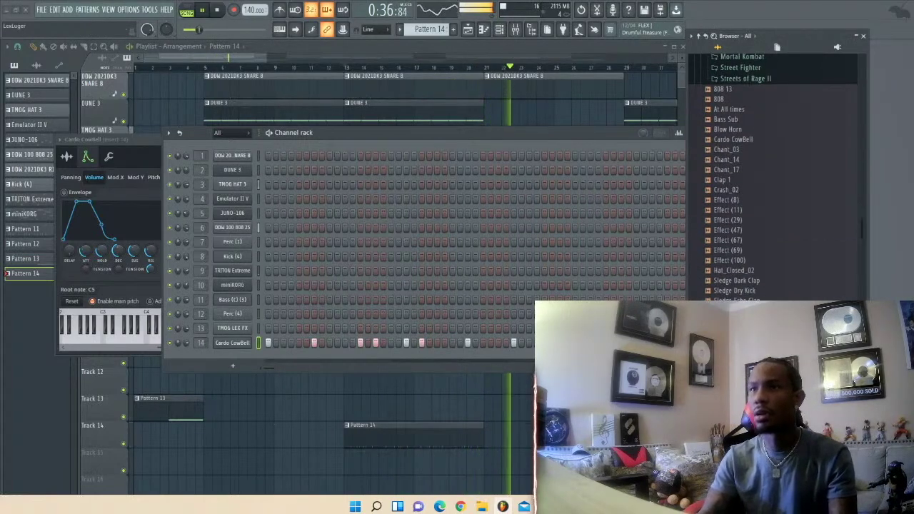
scroll(778, 178, down, 2)
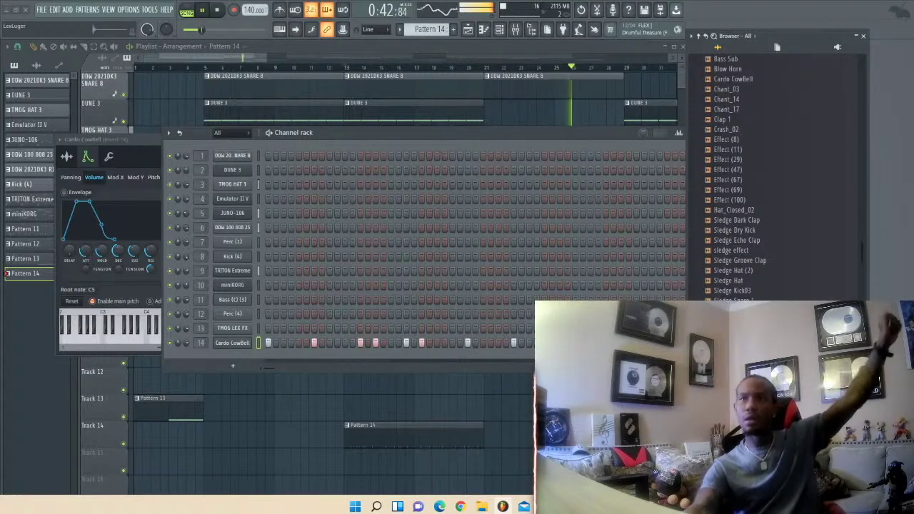
drag(738, 331, 241, 148)
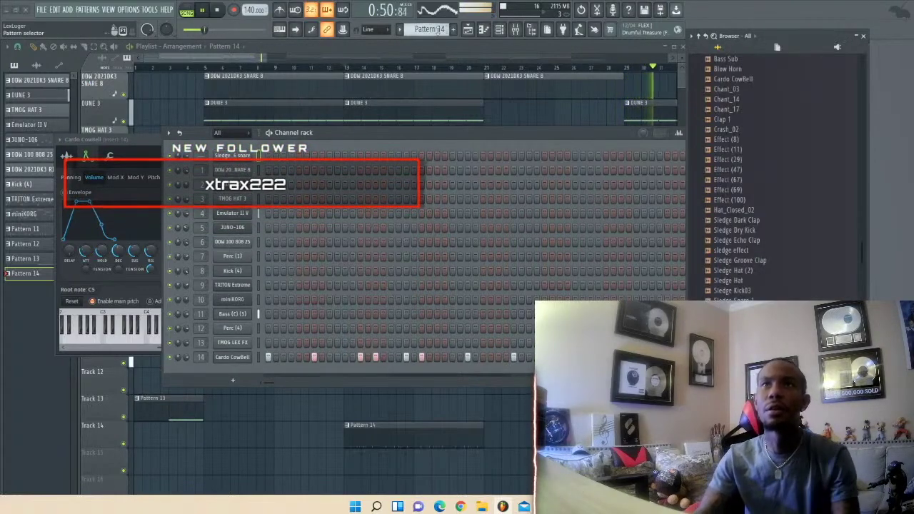
scroll(439, 30, up, 3)
scroll(428, 30, up, 10)
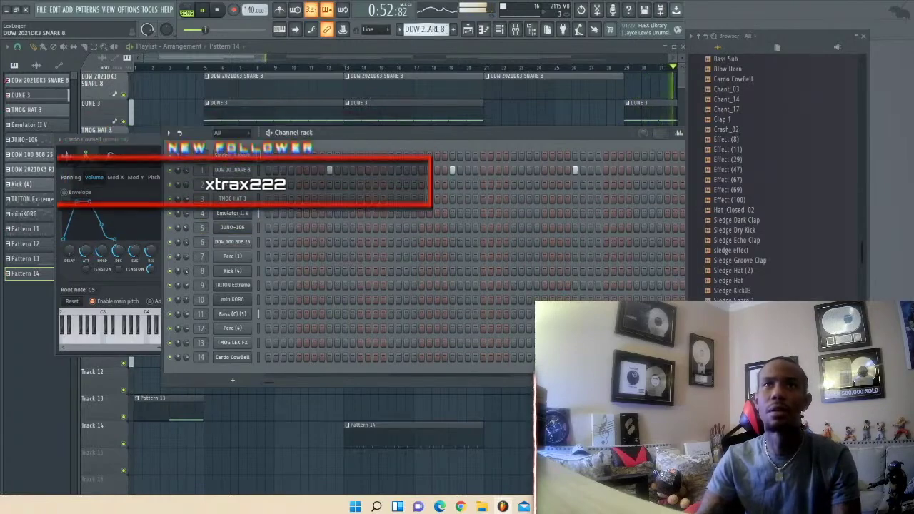
- Place Pattern 14 clips on Track 14 of the playlist at bars 29 and 45
click(414, 92)
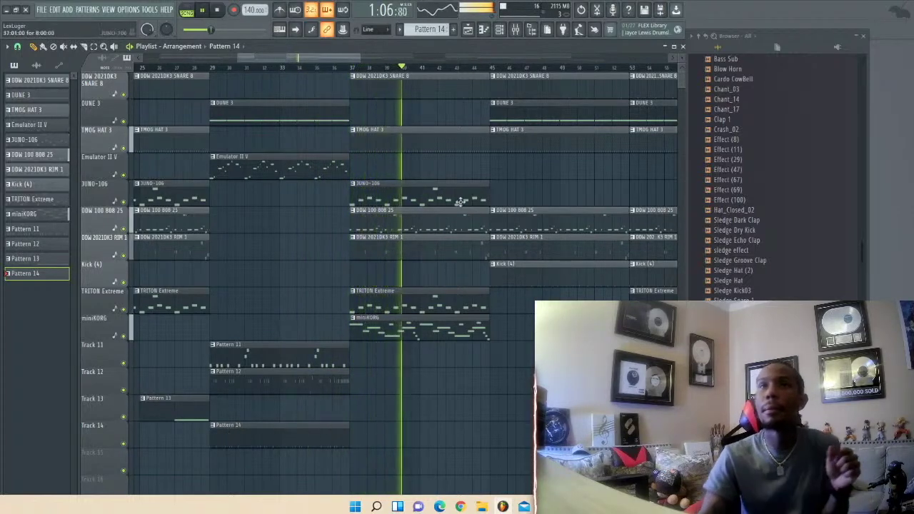
drag(363, 51, 520, 47)
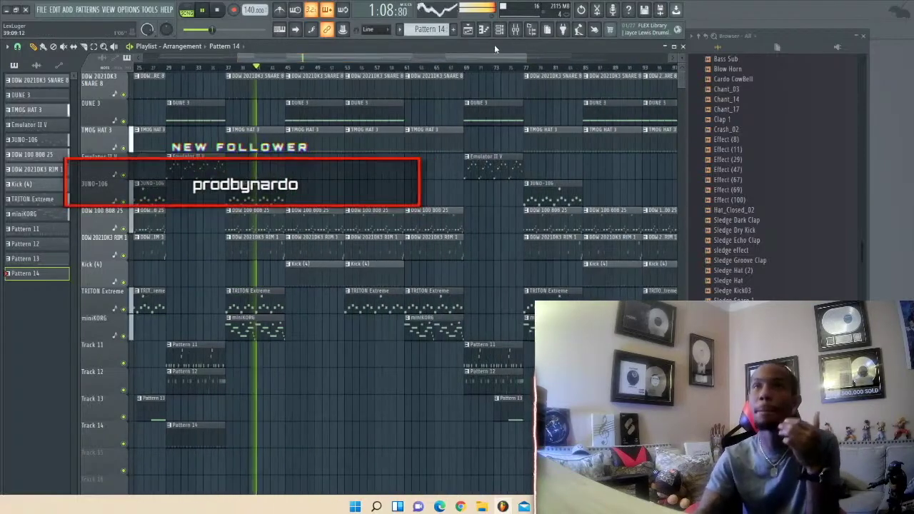
drag(421, 58, 310, 62)
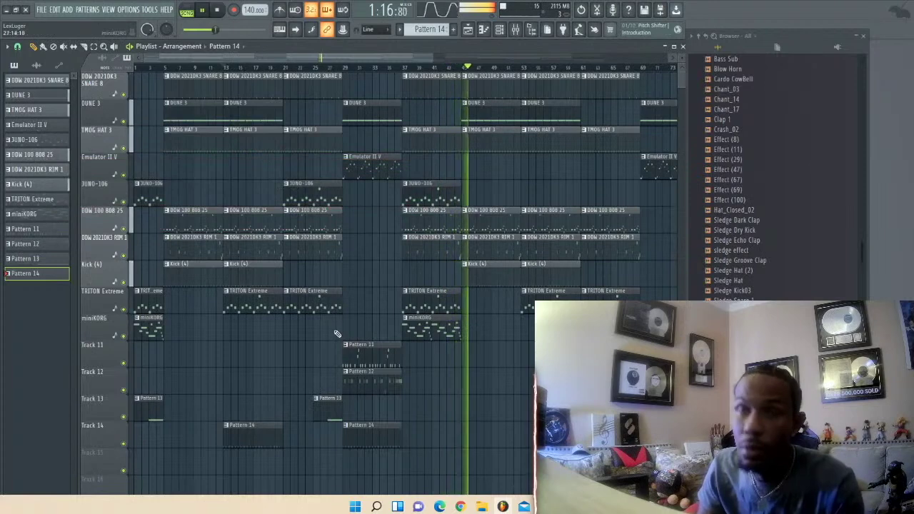
click(473, 428)
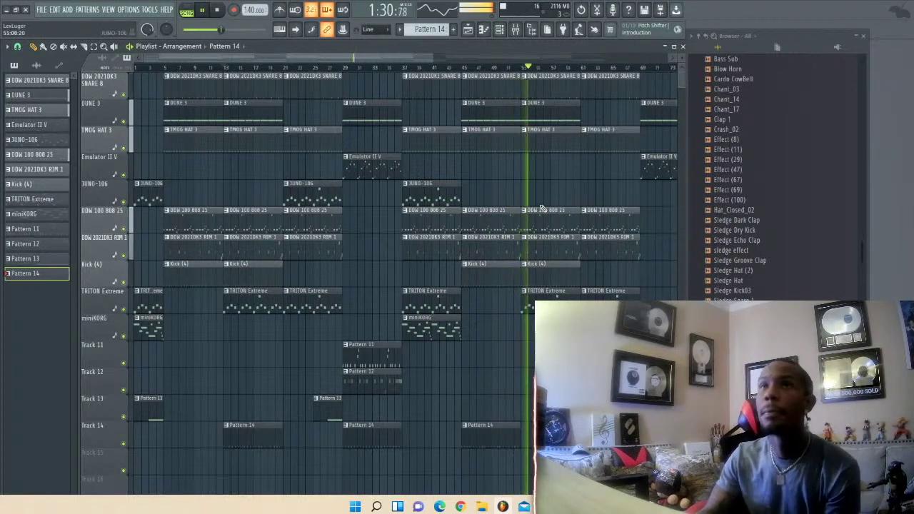
- Copy the DDW 2021DK3 SNARE 8 steps onto the Sledge x 36 snare channel in the DDW 2021DK3 SNARE 8 pattern
click(500, 31)
drag(427, 30, 427, 57)
key(space)
right_click(232, 171)
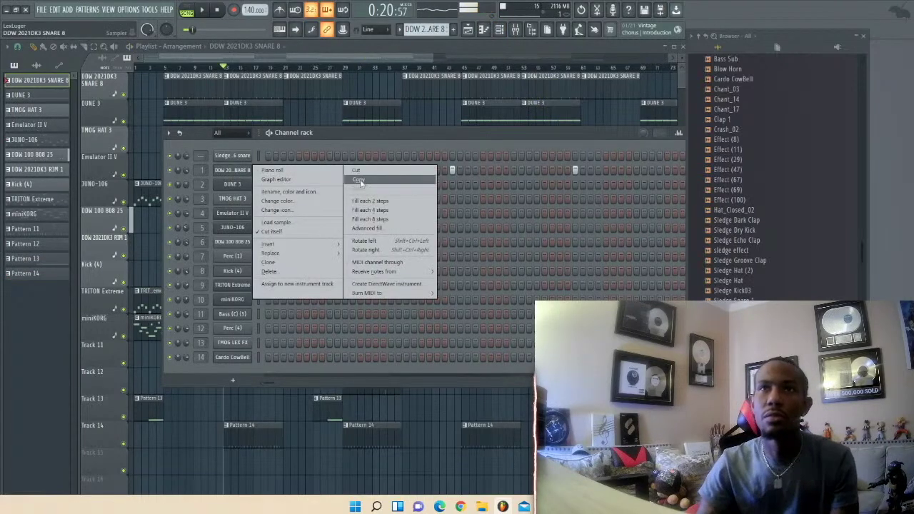
click(361, 182)
right_click(232, 155)
click(354, 173)
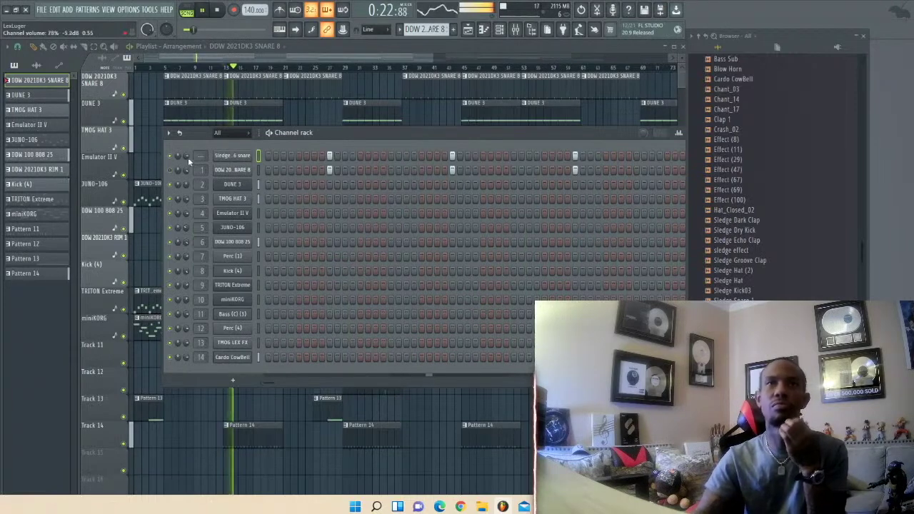
- Route the Sledge x 36 snare channel to mixer track 1 and set its root note to E5
click(223, 157)
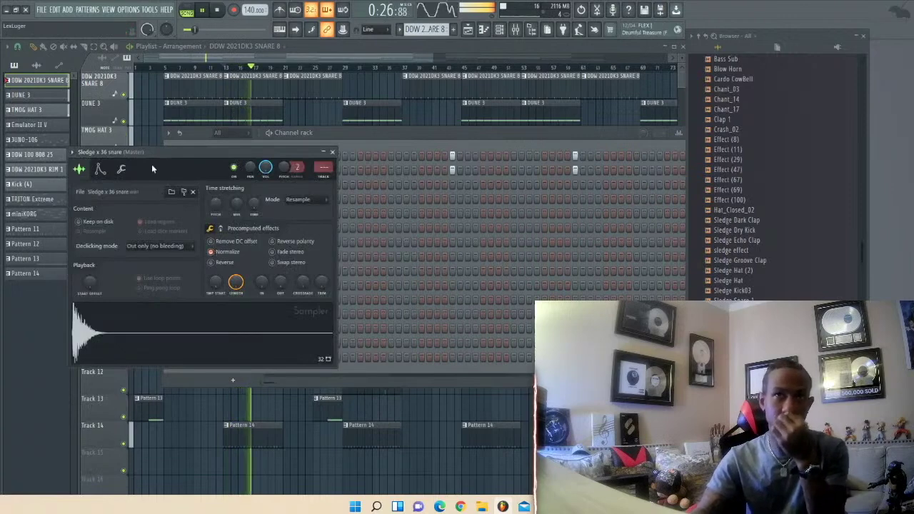
click(340, 139)
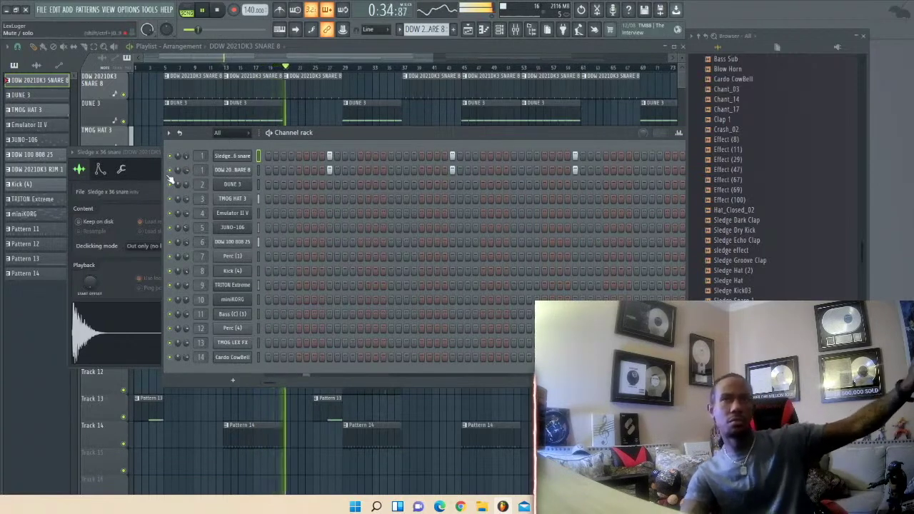
click(224, 157)
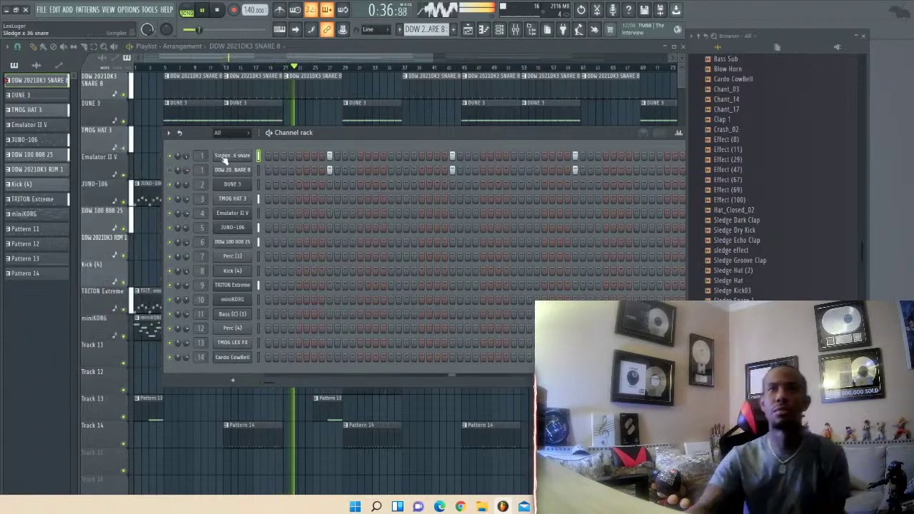
click(225, 158)
click(121, 169)
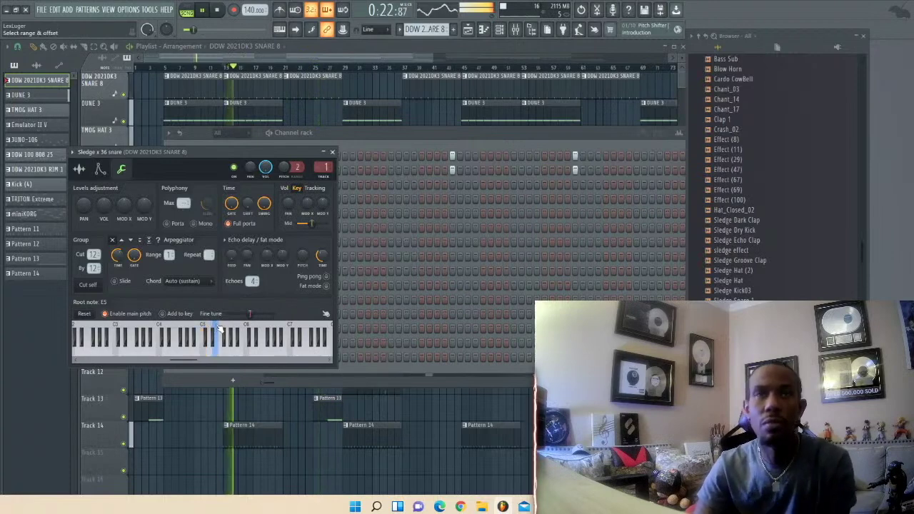
click(361, 132)
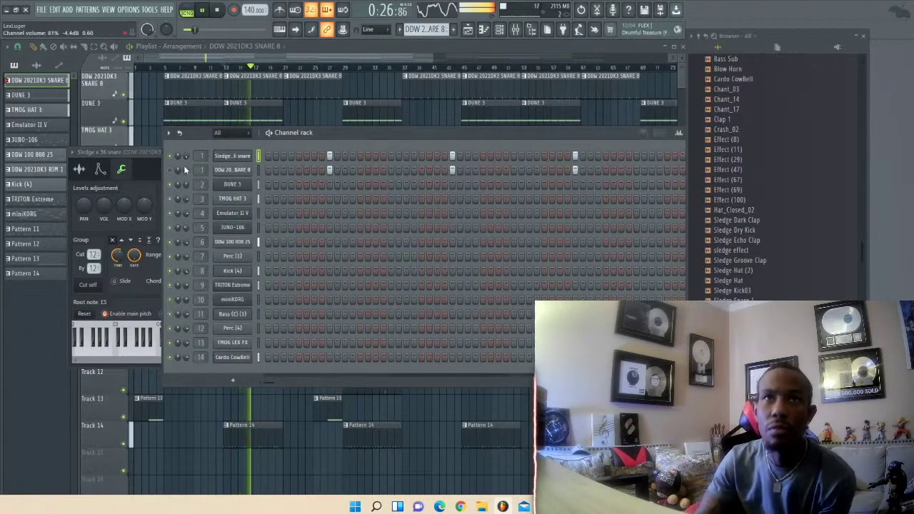
- Lower the DDW 2021DK3 SNARE 8 channel volume to 44% and set its sampler root note to E5
drag(178, 170, 185, 170)
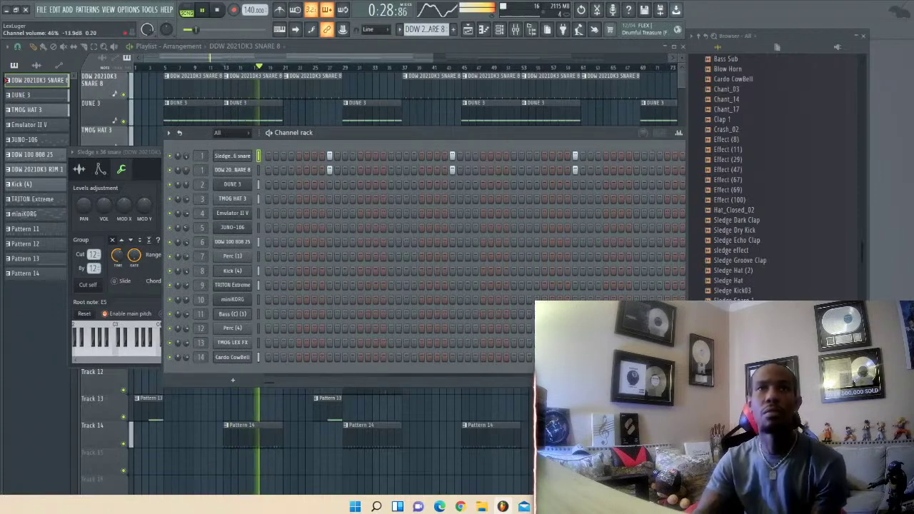
click(226, 171)
click(230, 156)
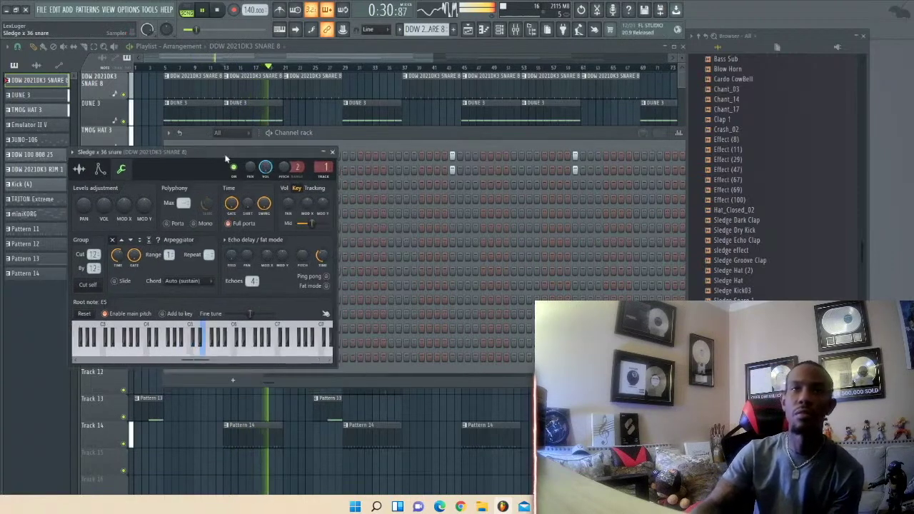
click(332, 152)
click(232, 170)
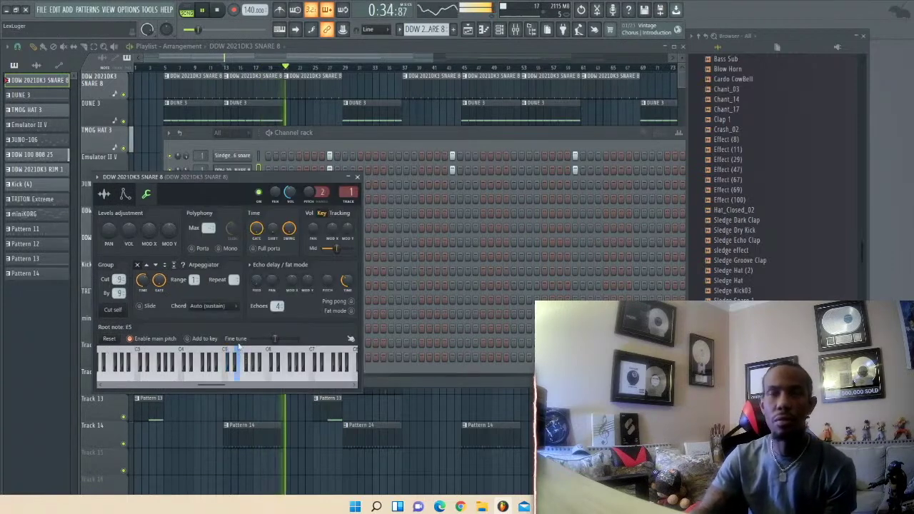
click(350, 137)
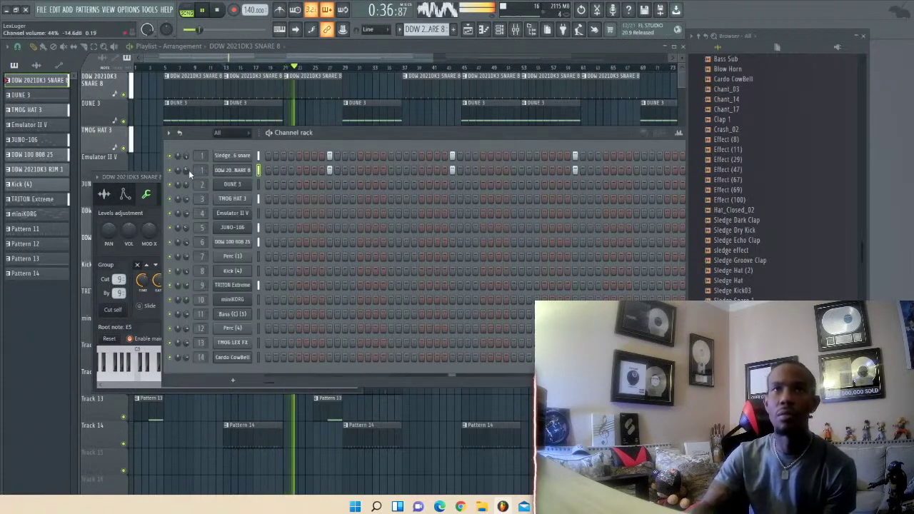
- Delete the Pattern 14 clips at bars 13 and 45 on Track 14 of the playlist
click(388, 51)
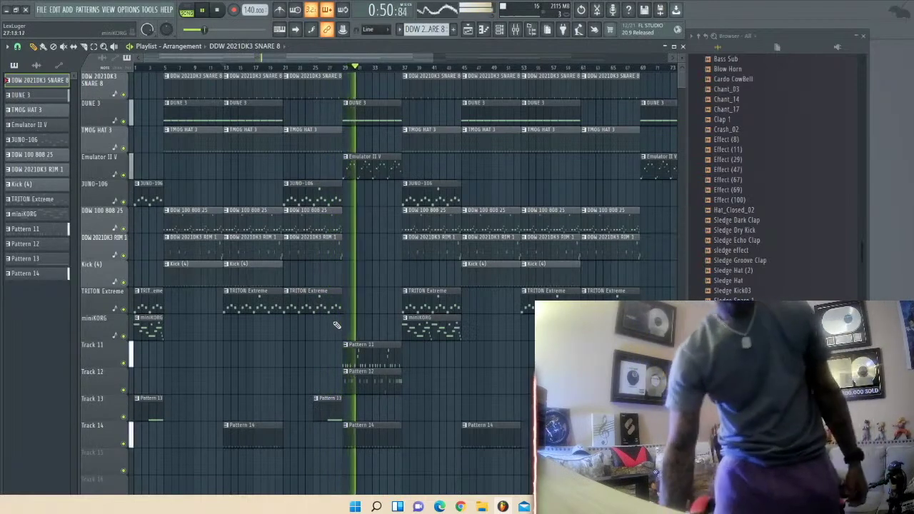
click(389, 383)
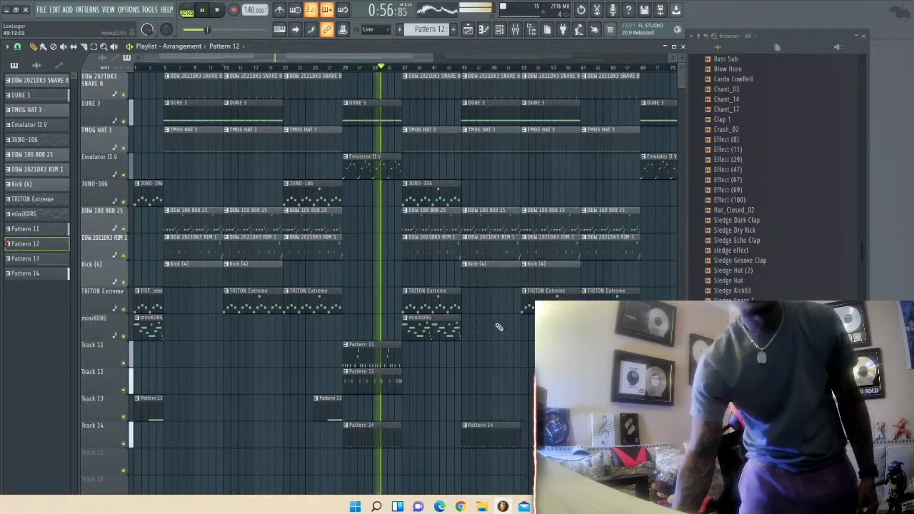
right_click(481, 442)
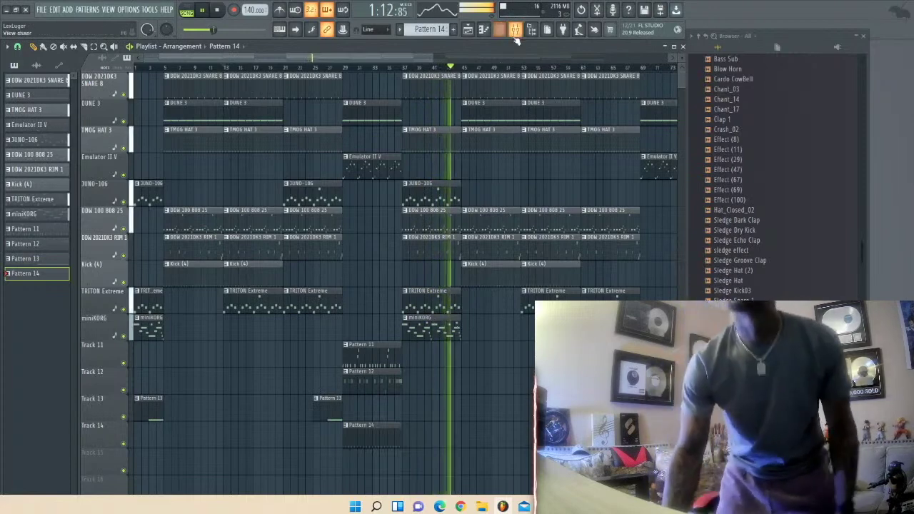
- Show the mixer and select the miniKORG track
key(F9)
click(296, 316)
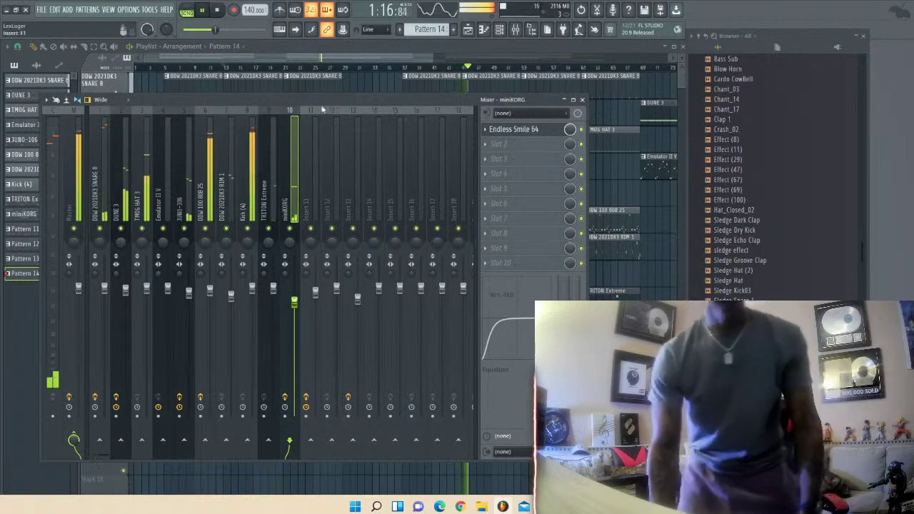
- Search the Traptendo 88 drum pack's Vox, Rolls, Percs and FXs folders for an extra sound while the song plays
scroll(743, 281, down, 2)
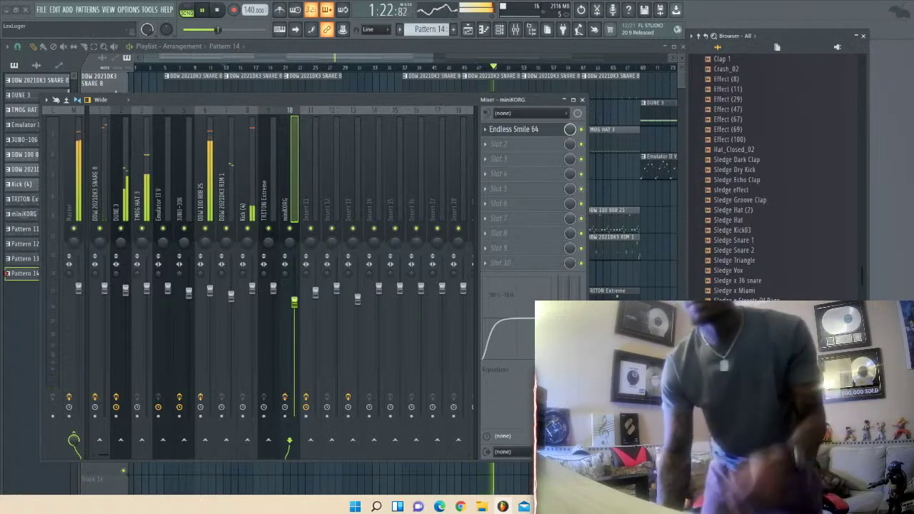
scroll(770, 171, down, 2)
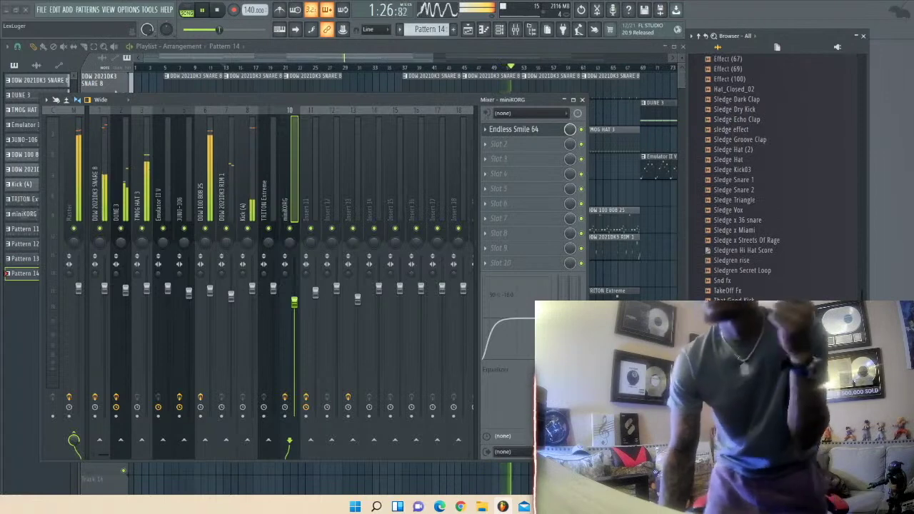
scroll(771, 171, up, 5)
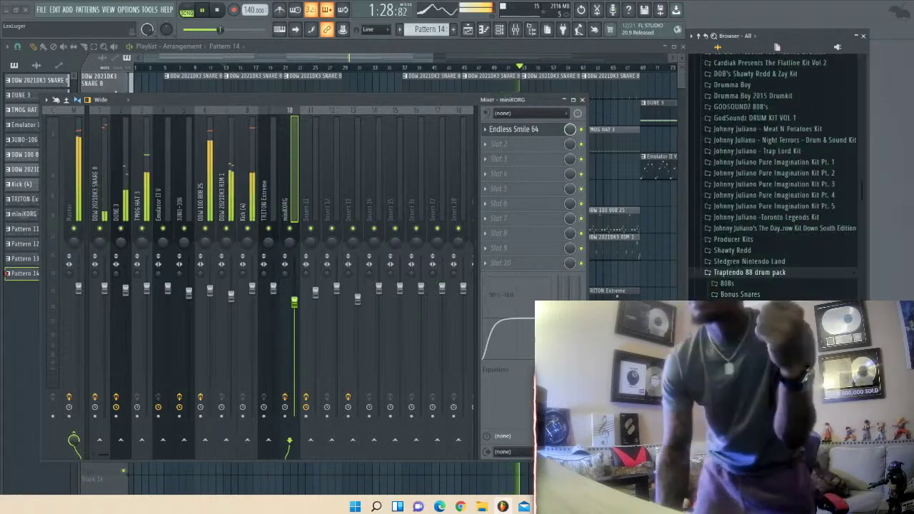
scroll(771, 171, down, 5)
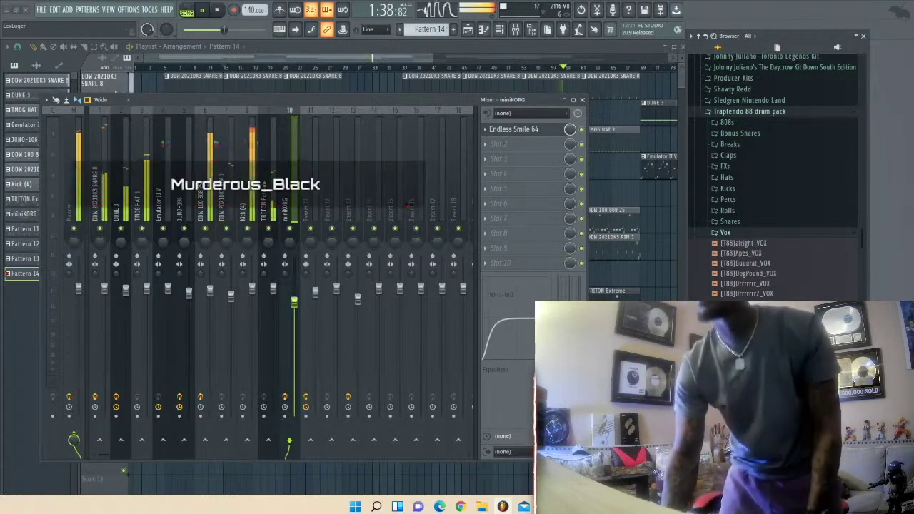
scroll(771, 172, down, 2)
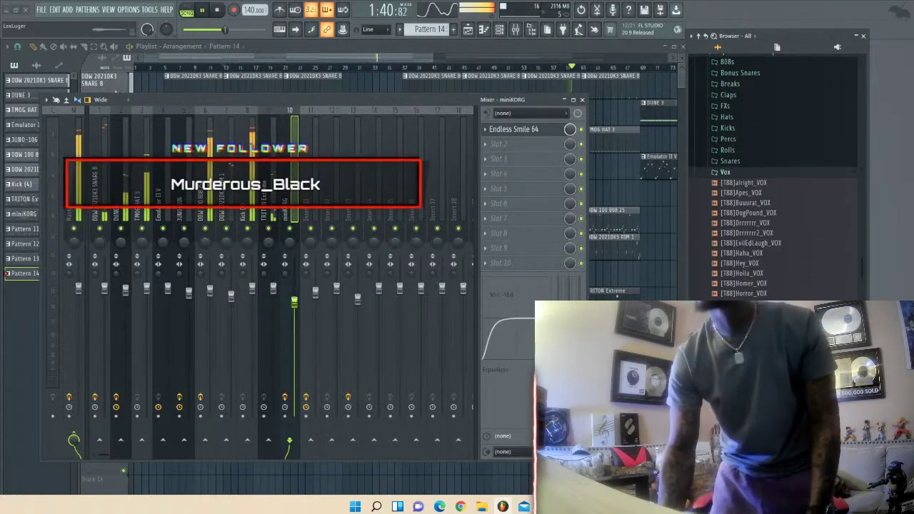
scroll(739, 297, up, 4)
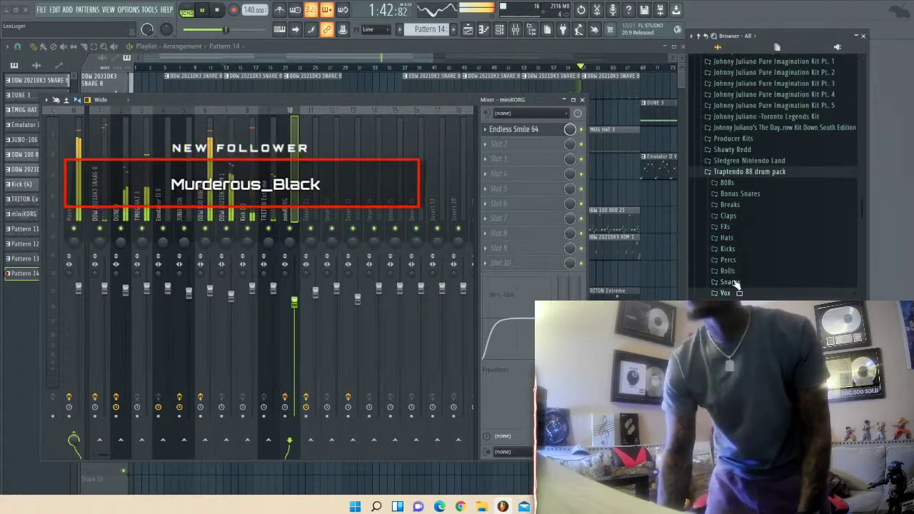
click(729, 272)
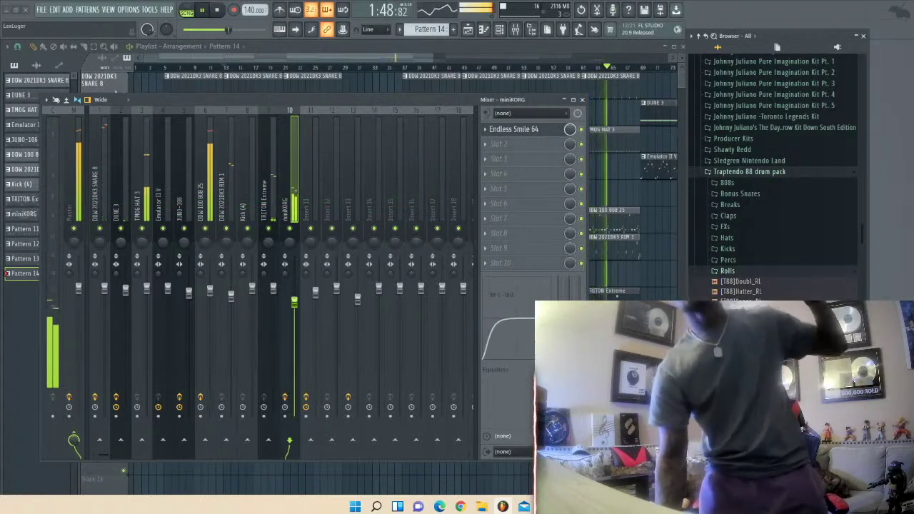
click(728, 262)
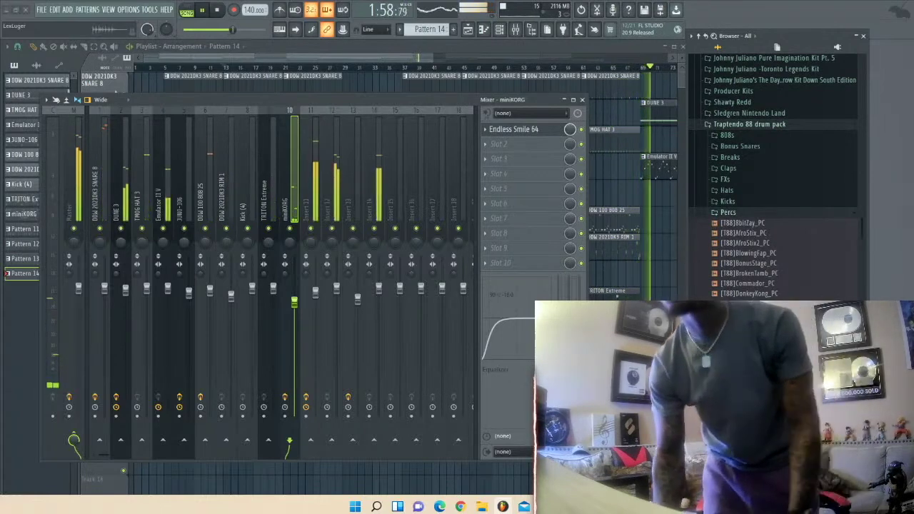
scroll(773, 175, up, 4)
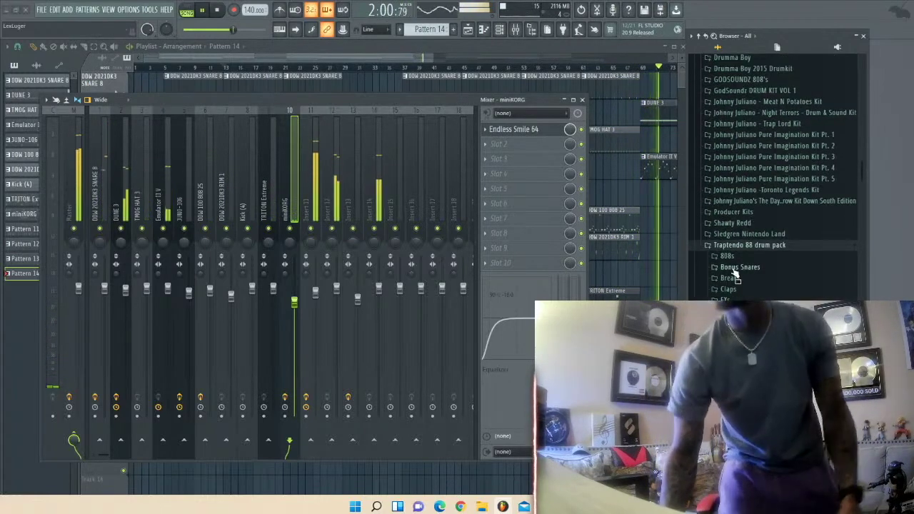
click(733, 268)
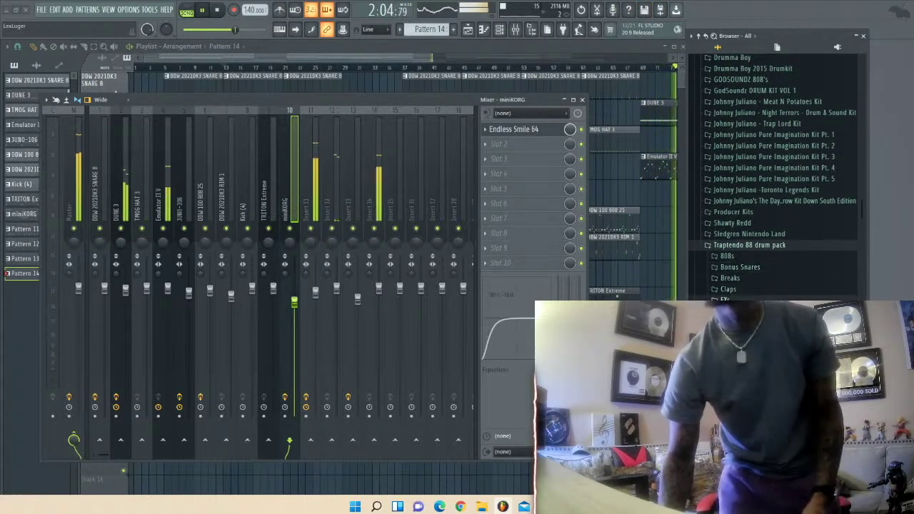
click(725, 300)
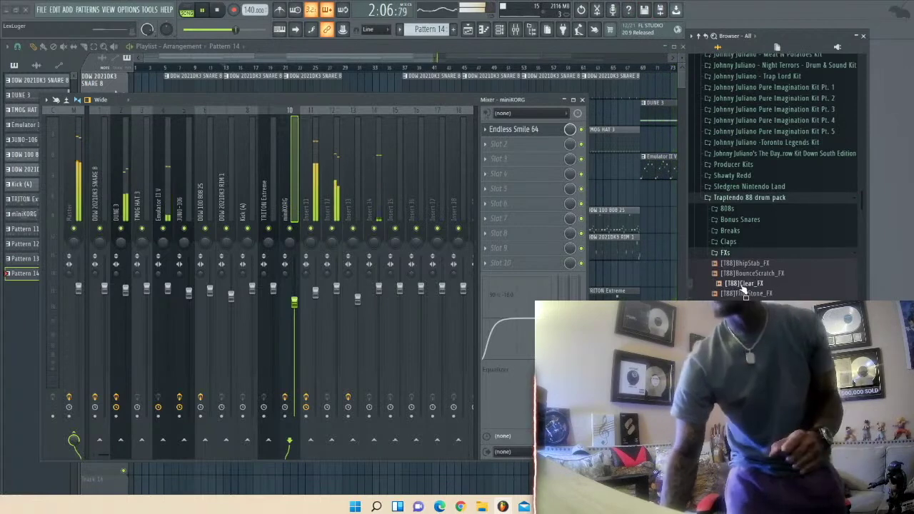
scroll(740, 284, down, 3)
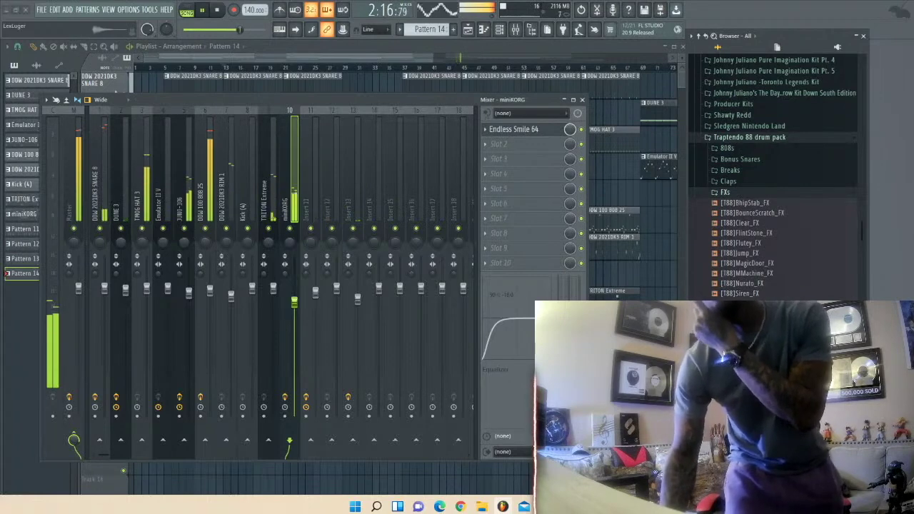
scroll(732, 294, up, 4)
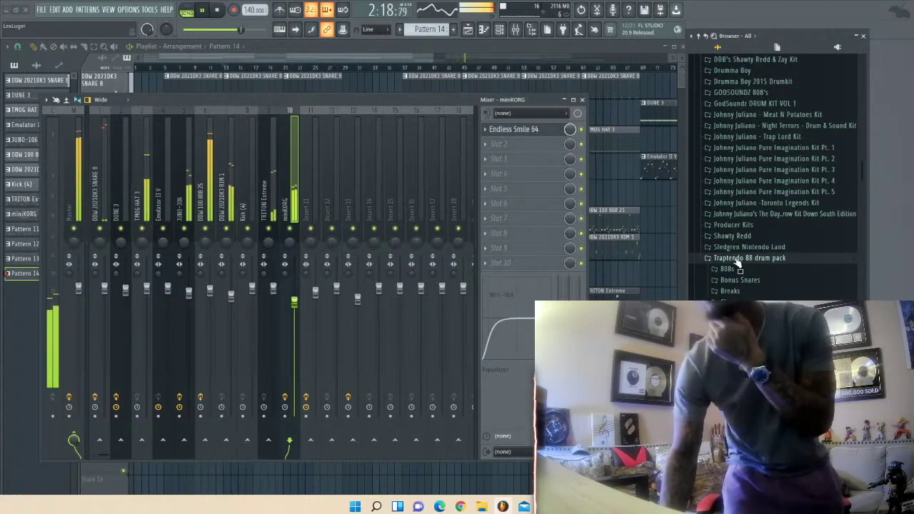
- Audition samples such as Electric and Kinda Woopy in the Mortal Kombat folder of Sledgren Nintendo Land
click(740, 248)
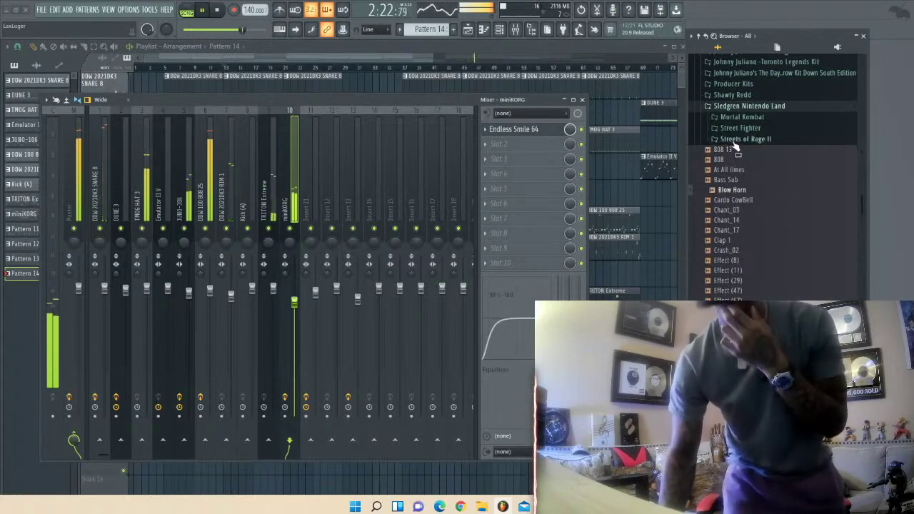
click(743, 117)
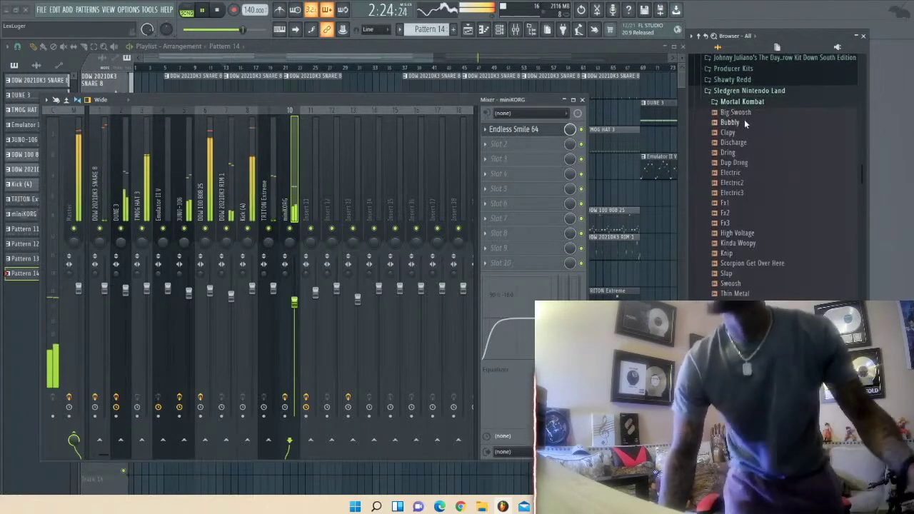
click(734, 172)
click(742, 243)
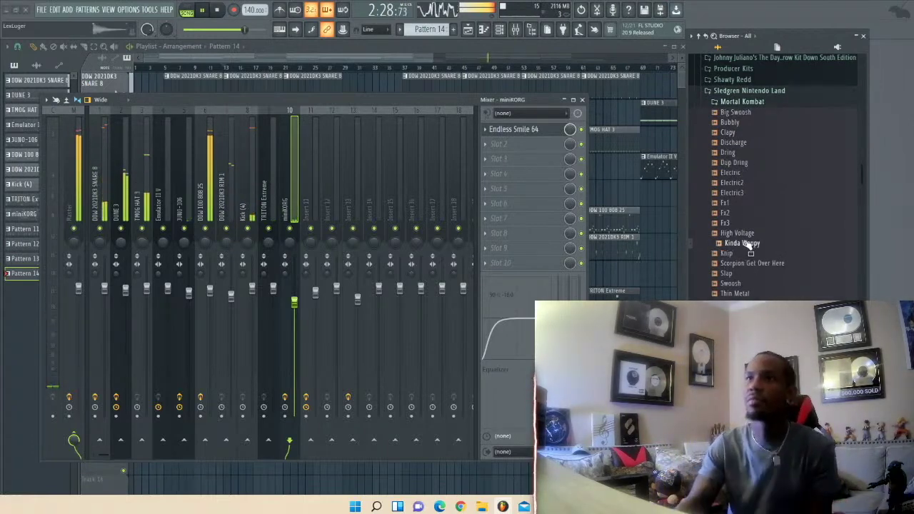
scroll(739, 294, up, 2)
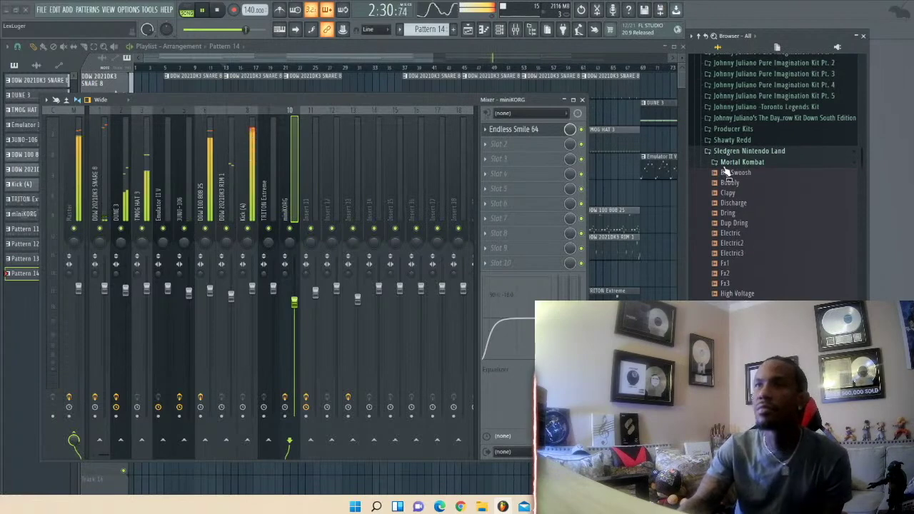
- Audition the Street Fighter samples, including Fight! and Hit The Ground, and restart song playback
click(725, 166)
click(737, 174)
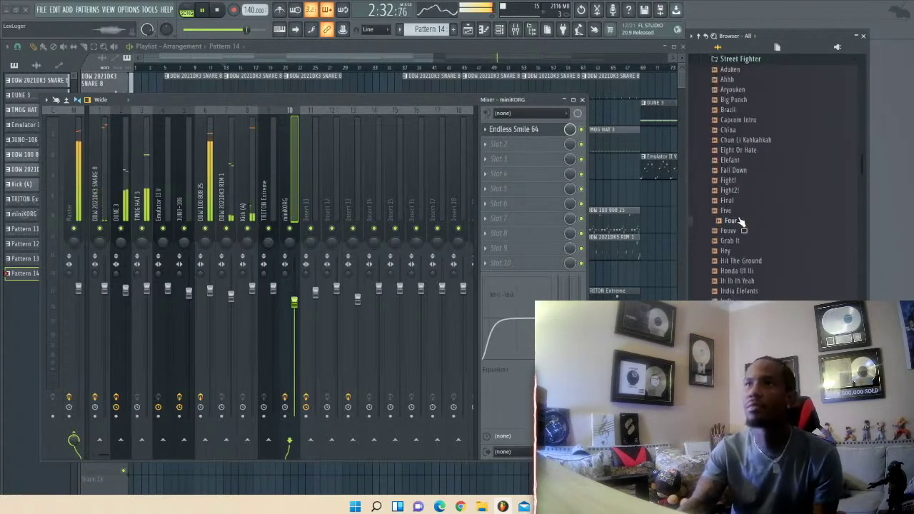
click(735, 180)
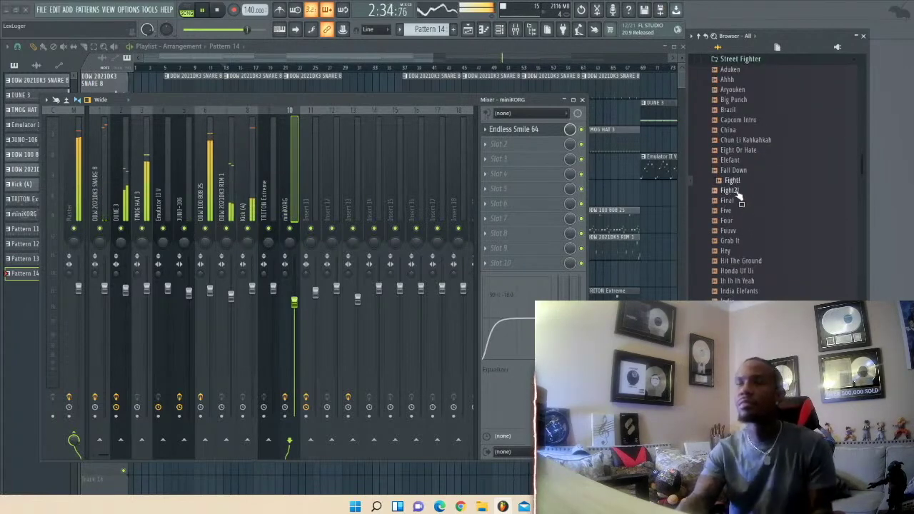
click(752, 252)
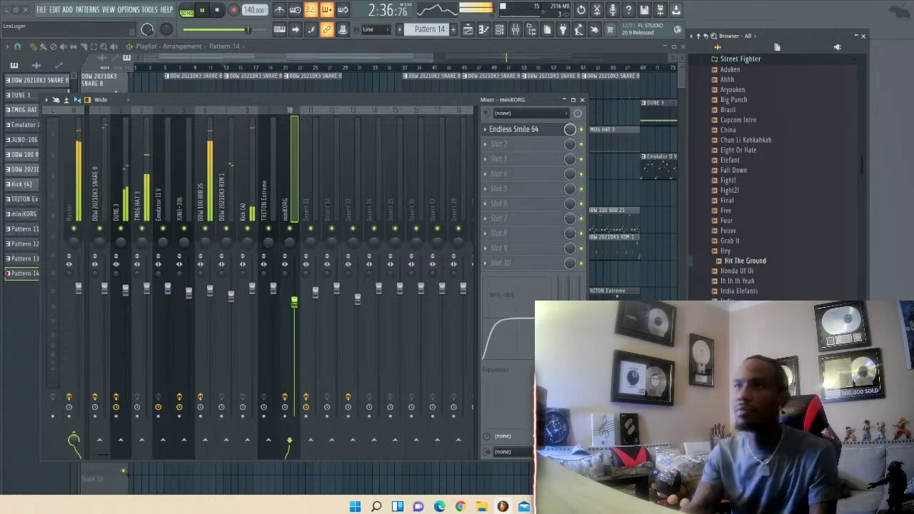
key(space)
scroll(771, 179, down, 2)
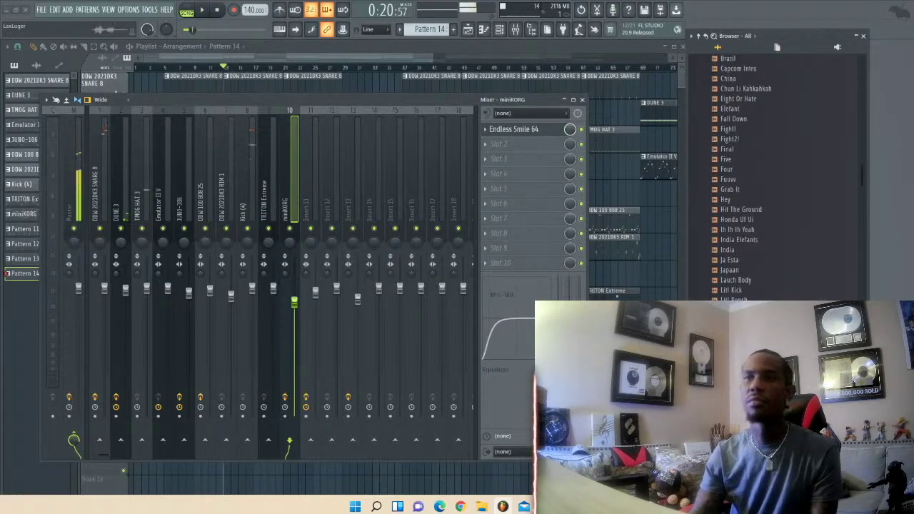
key(space)
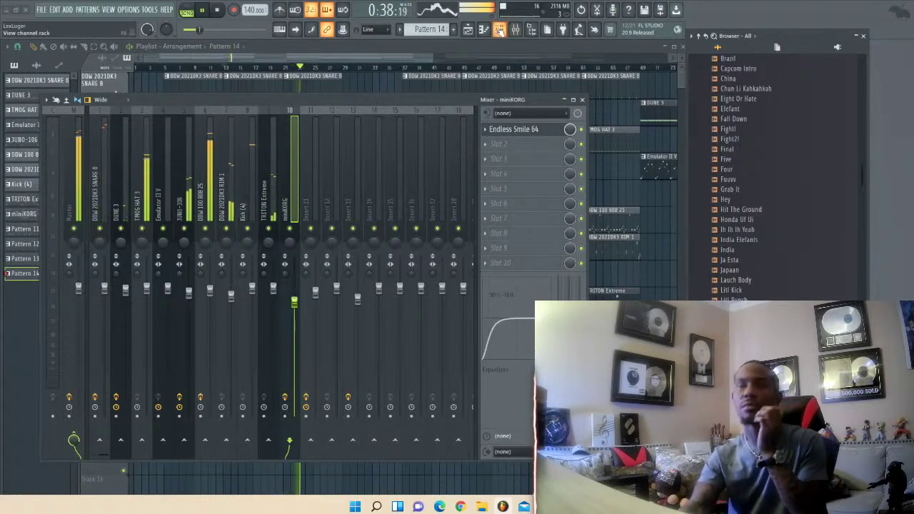
- Create Pattern 15 and add the Street Fighter sample Perfect as a new channel below Cardo CowBell
click(499, 29)
click(453, 29)
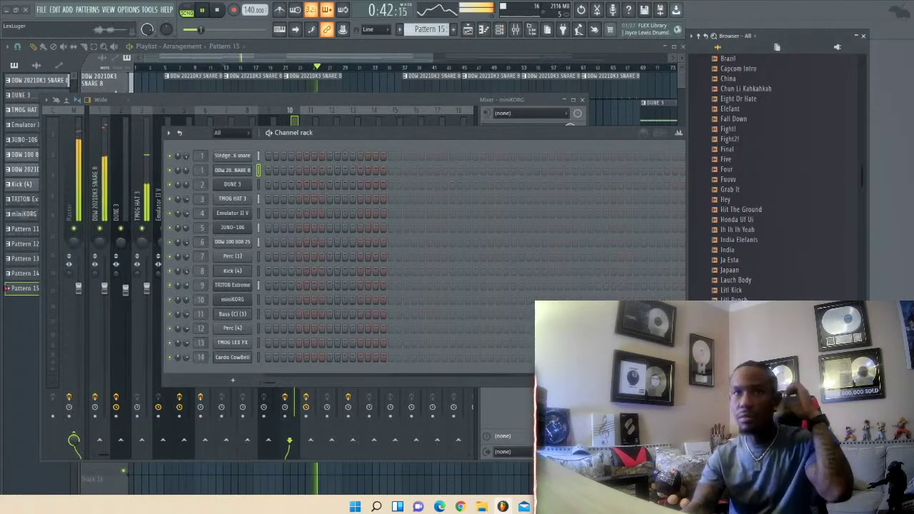
drag(729, 364, 262, 370)
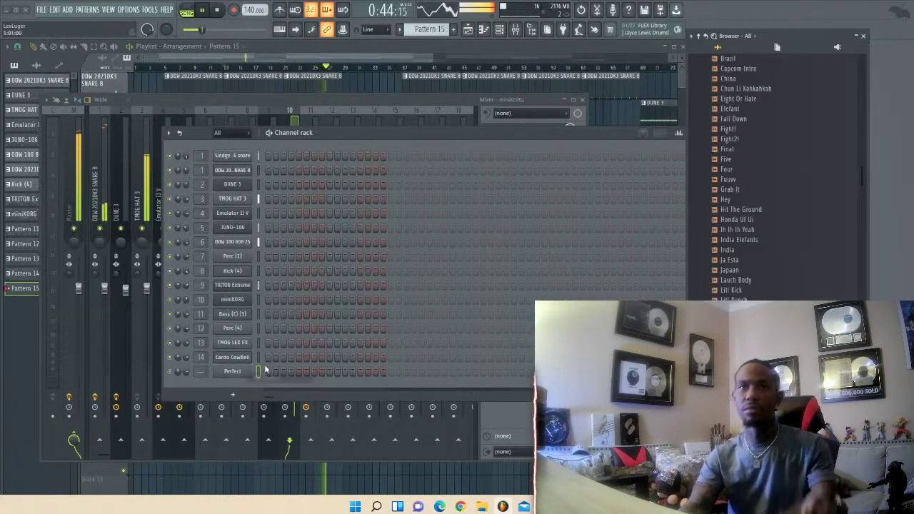
- Place a Pattern 15 clip on Track 15 at bar 1 of the playlist and play the song from the start
click(362, 48)
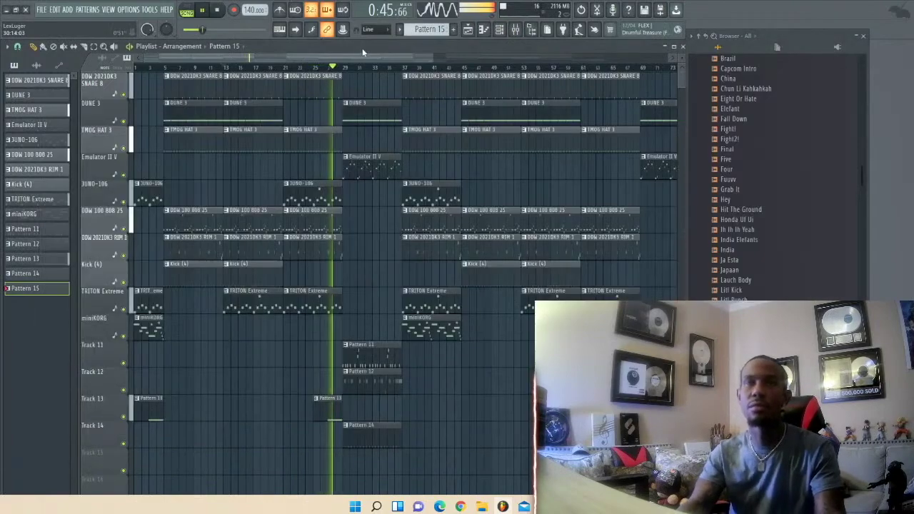
click(346, 437)
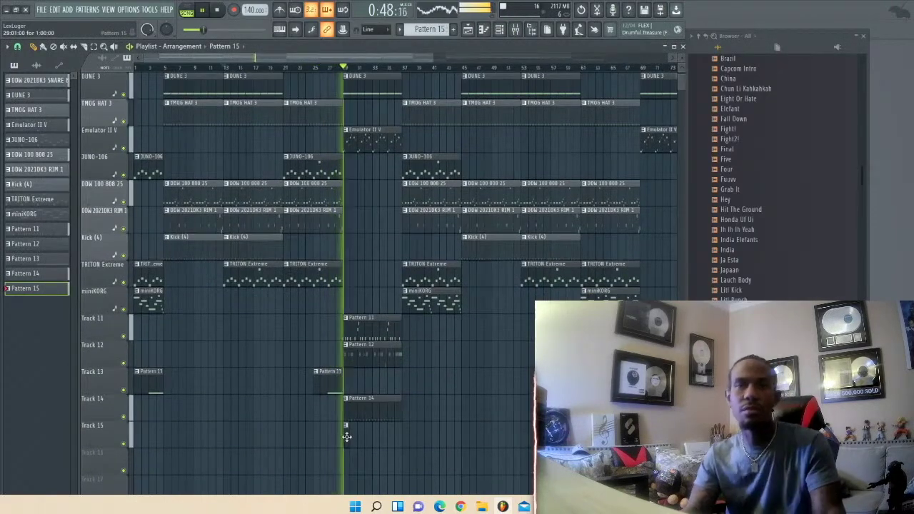
drag(346, 437, 115, 435)
key(space)
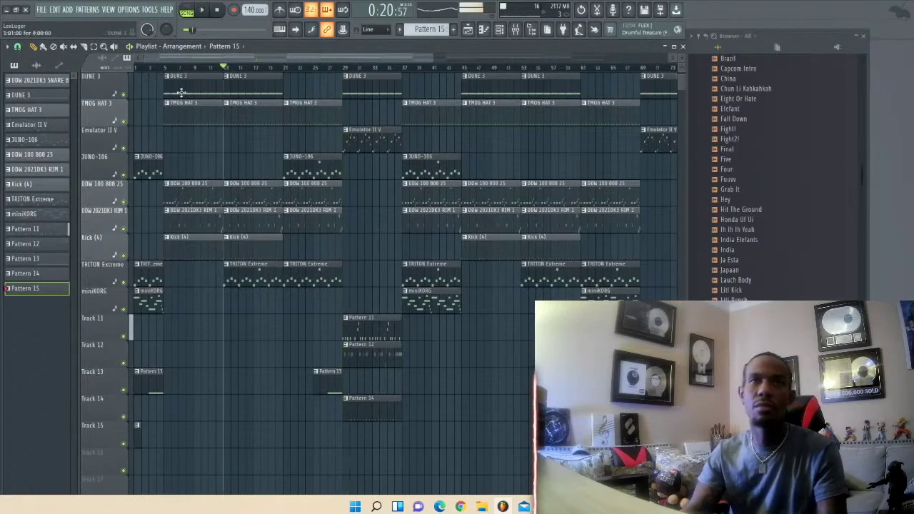
click(217, 11)
key(space)
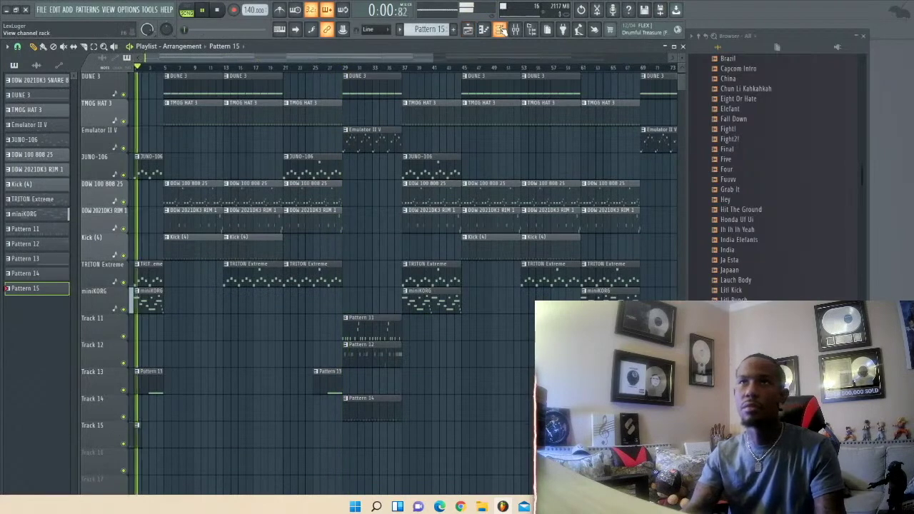
- Open the Perfect channel's sampler settings and replay the song from the start to hear the sample
click(499, 30)
click(232, 371)
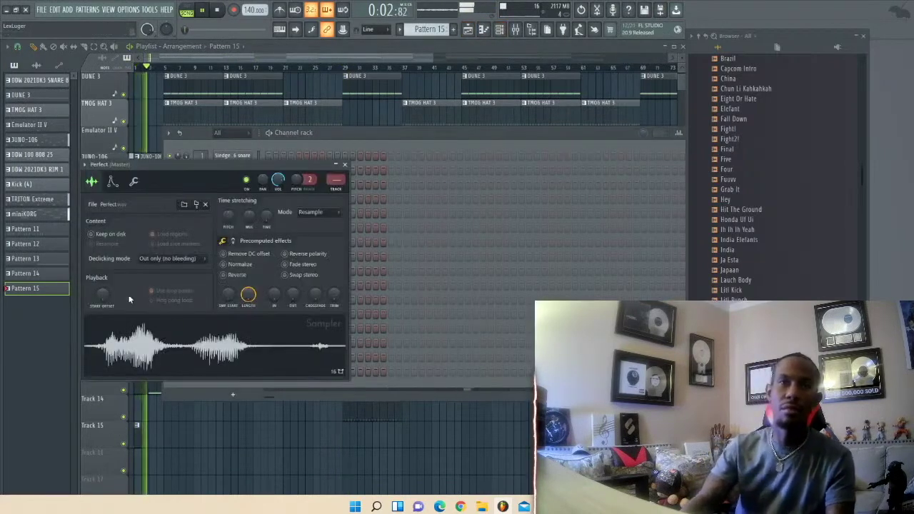
key(space)
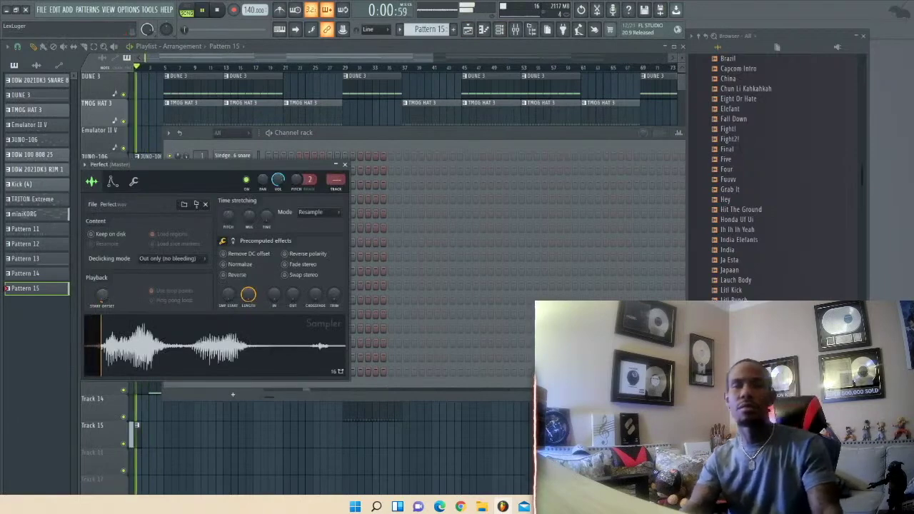
- Look through the Street Fighter and Streets of Rage II samples in the browser while the song plays
scroll(728, 219, down, 4)
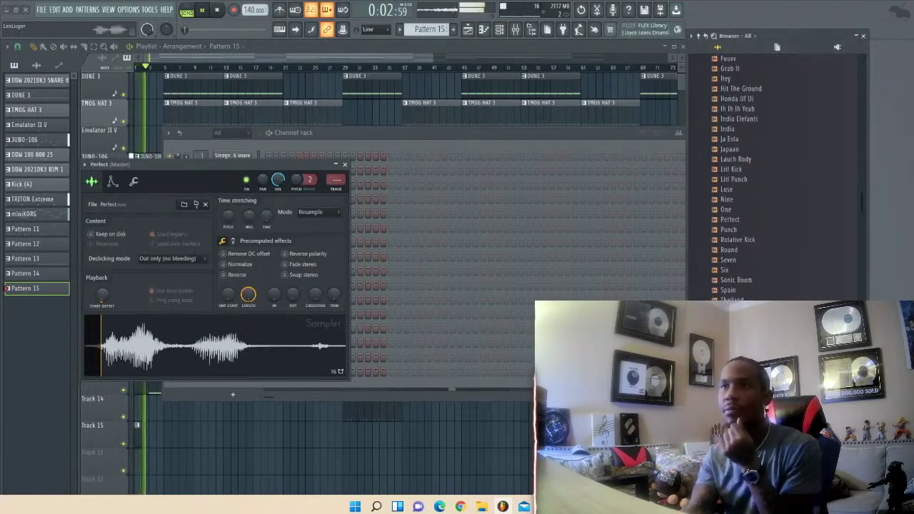
scroll(738, 280, down, 2)
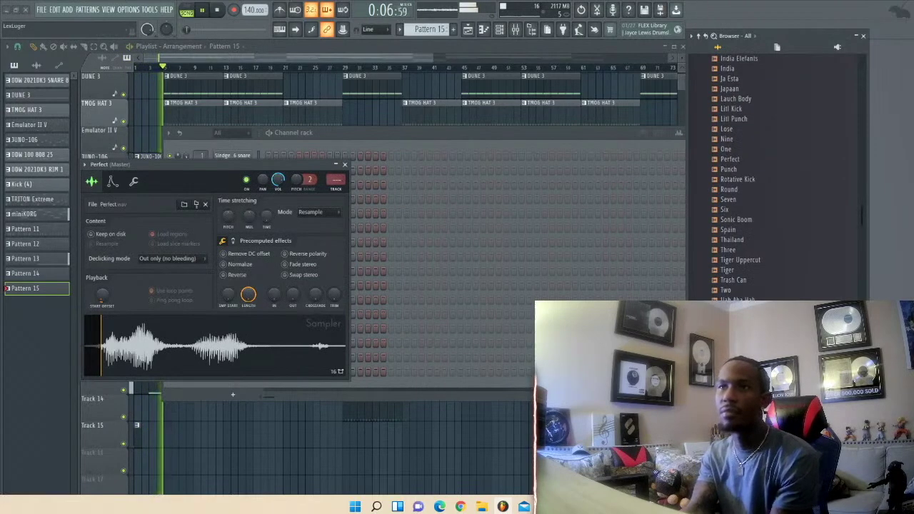
scroll(737, 280, down, 2)
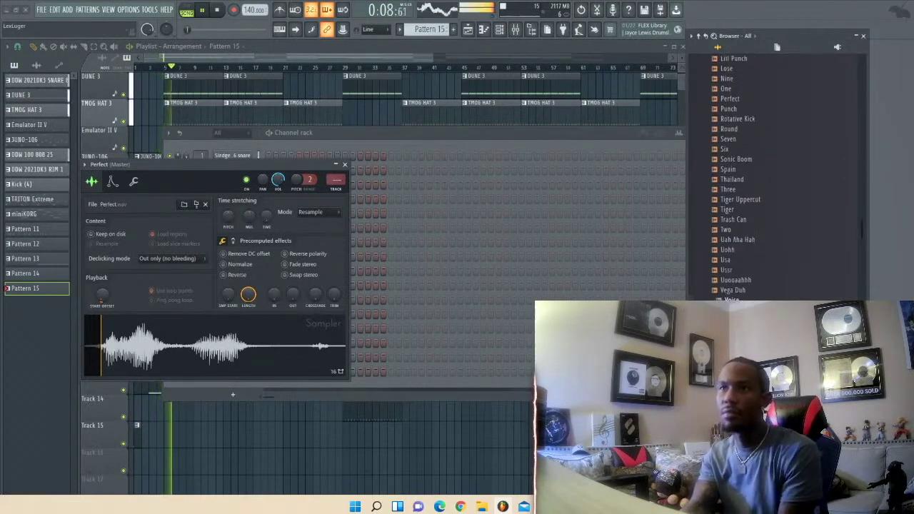
scroll(737, 214, up, 10)
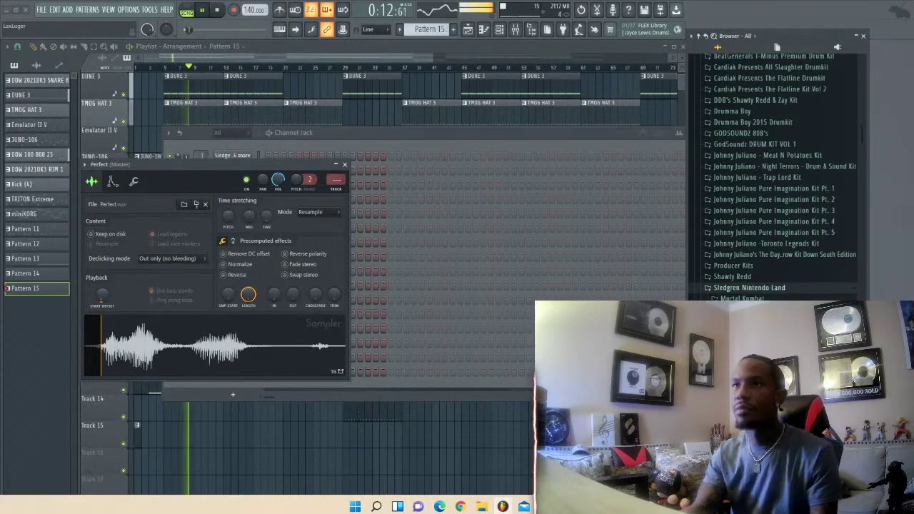
scroll(773, 178, down, 8)
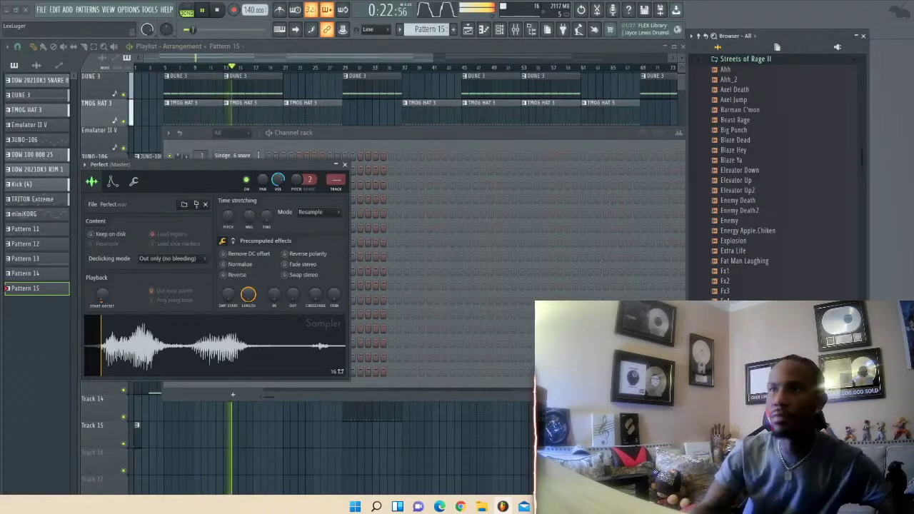
scroll(778, 185, down, 2)
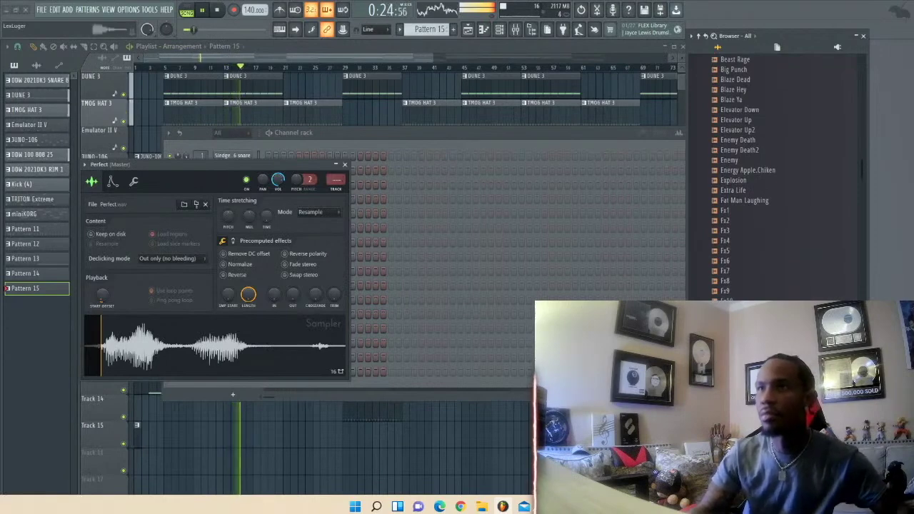
scroll(778, 178, down, 4)
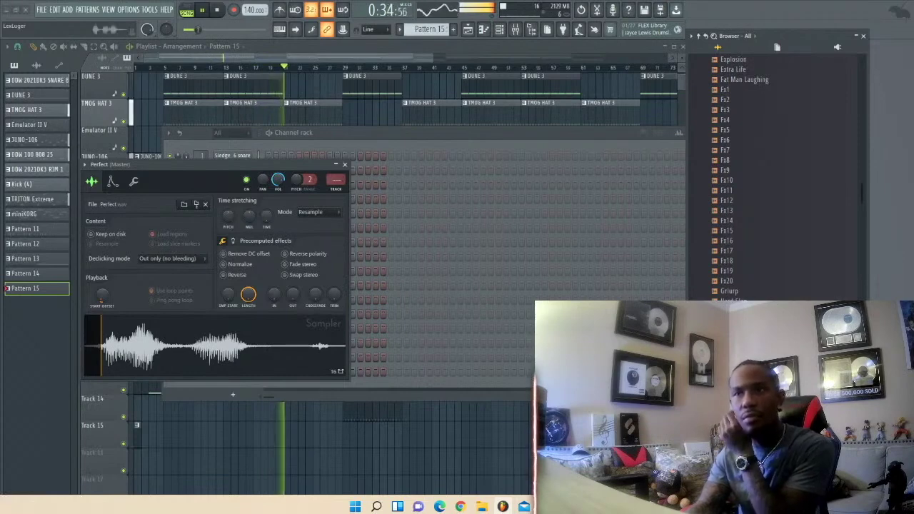
scroll(778, 178, down, 3)
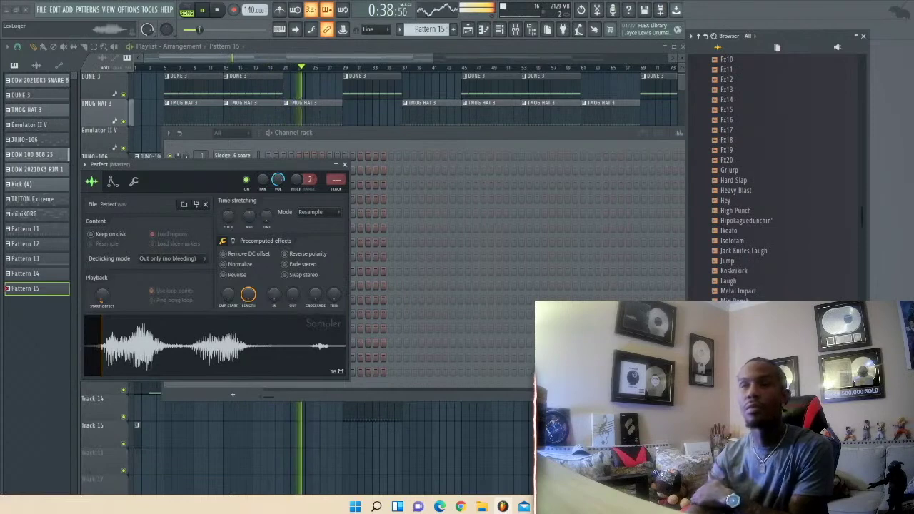
scroll(778, 179, down, 2)
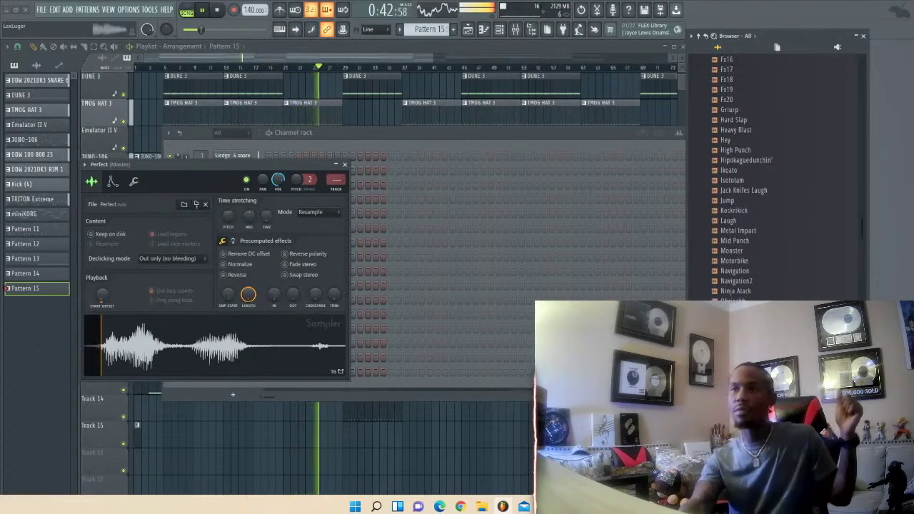
scroll(746, 178, down, 2)
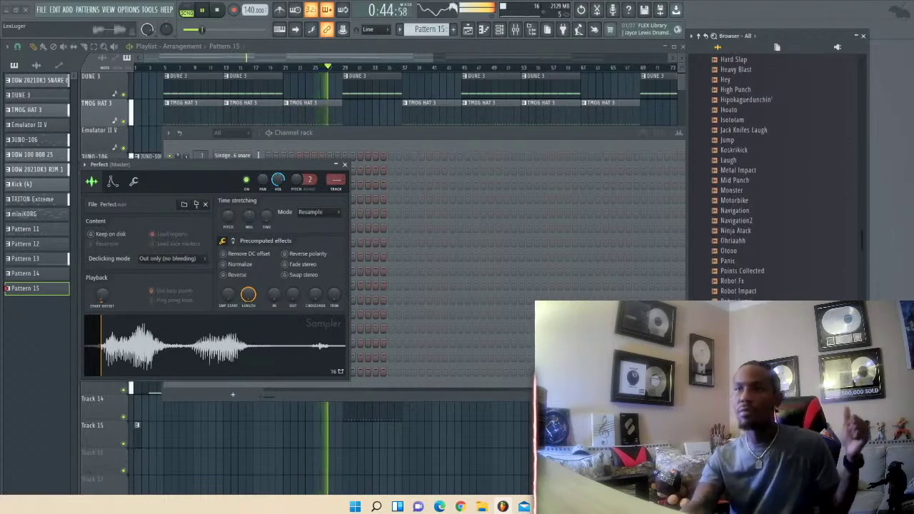
scroll(746, 179, down, 2)
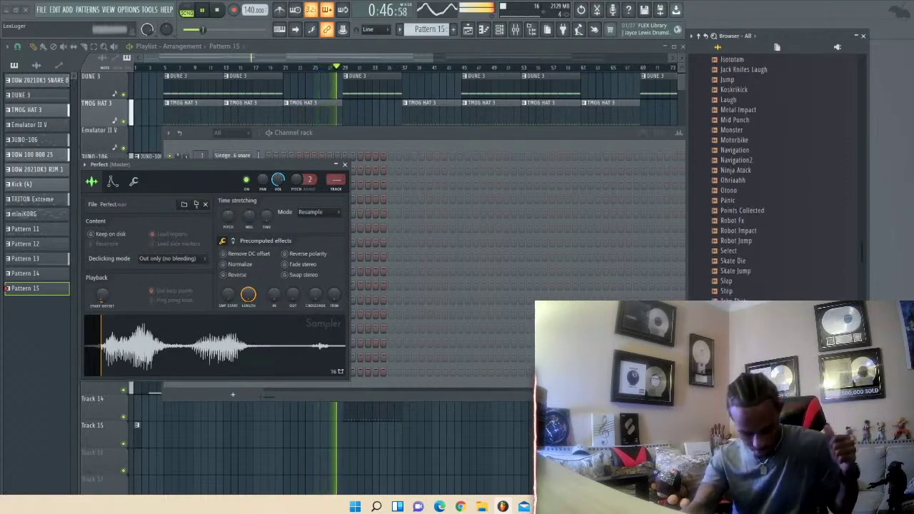
scroll(746, 179, down, 4)
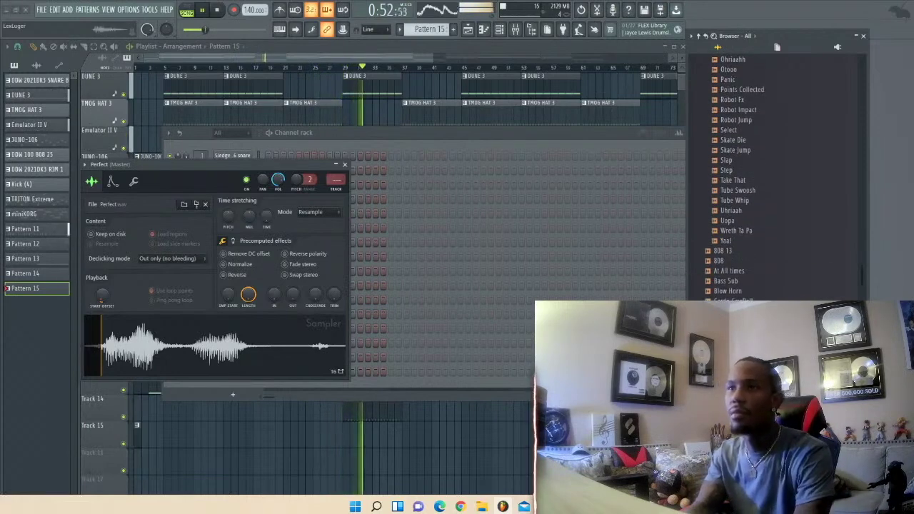
- Add the Chant_17 sample as a new channel below Perfect and place hits on steps 13 and 29
drag(732, 399, 236, 388)
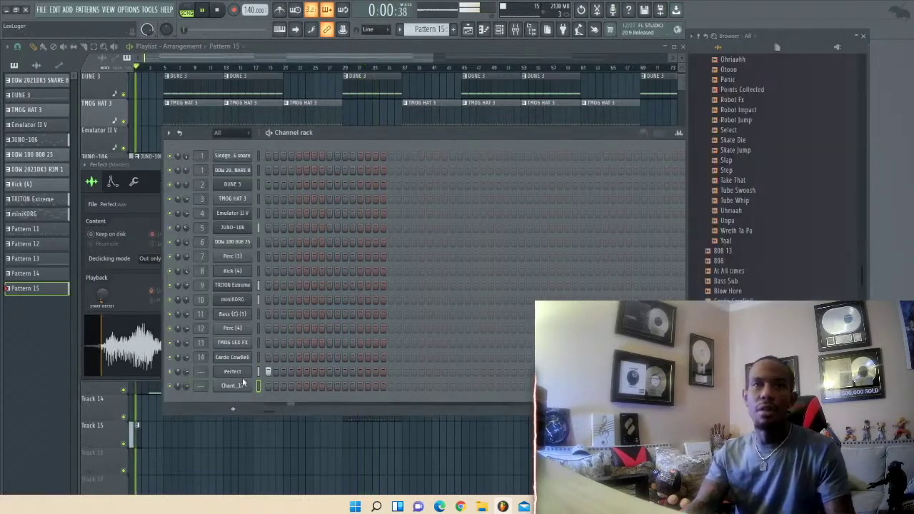
key(space)
click(360, 386)
key(space)
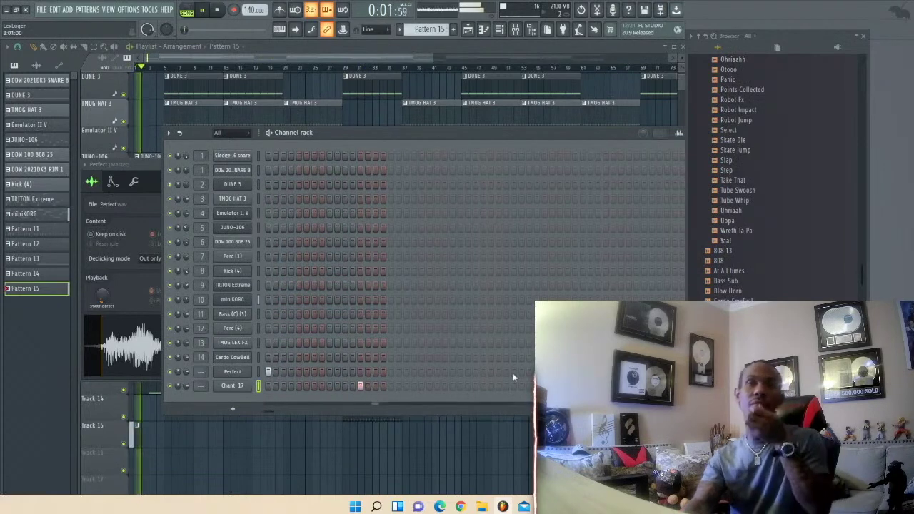
click(482, 385)
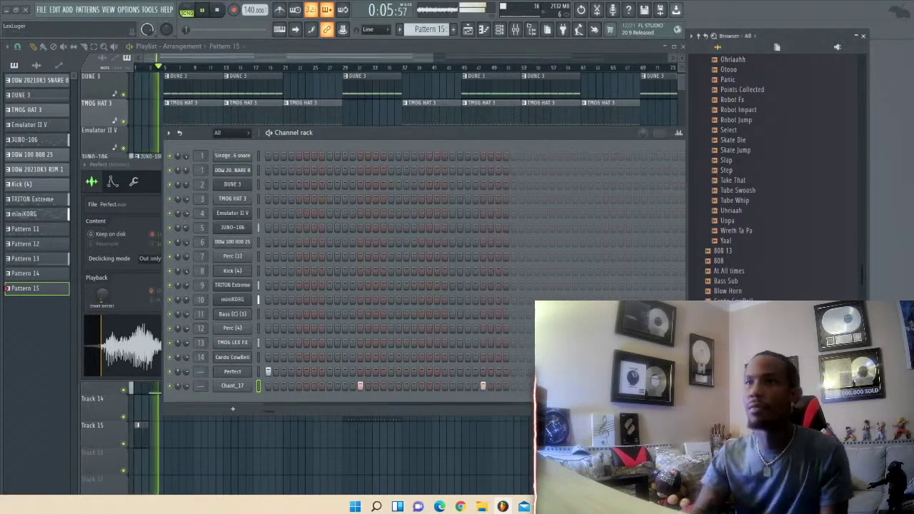
- Look through the remaining Sledgren effect and vocal samples, and replay the song from the start
scroll(729, 285, down, 4)
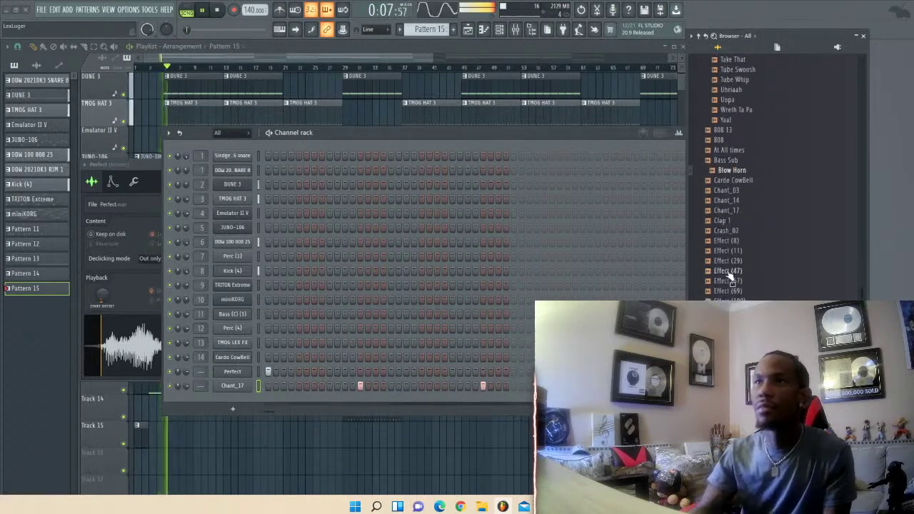
scroll(757, 178, down, 4)
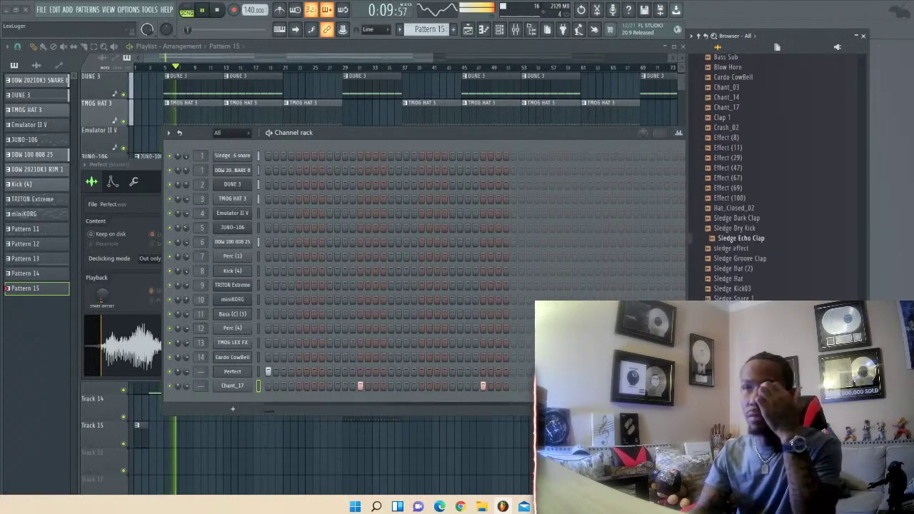
scroll(736, 282, down, 4)
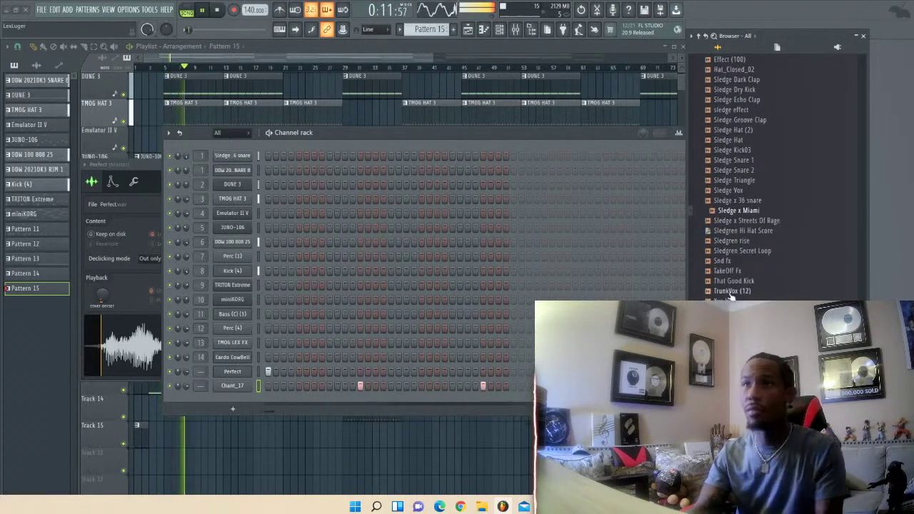
key(space)
key(space)
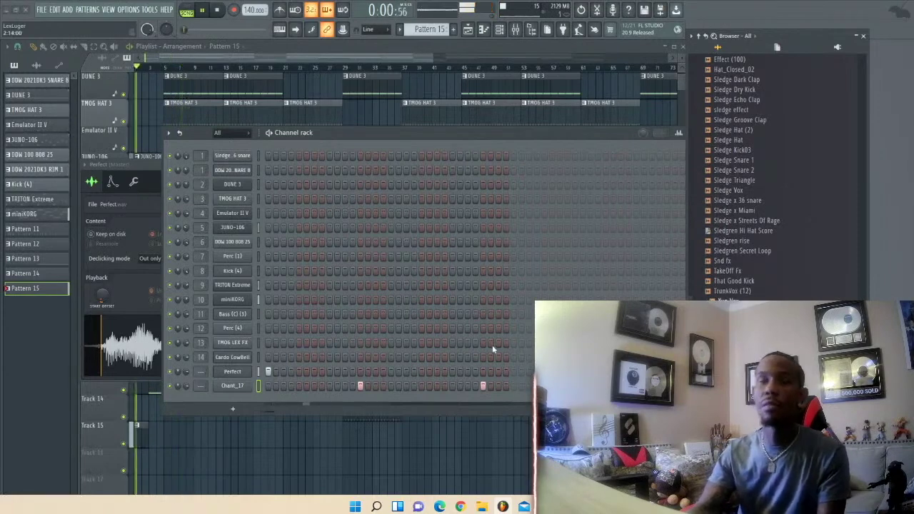
- Add short C5 notes at step 13 of bars 3 and 4 in the Chant_17 piano roll, and close it
right_click(232, 385)
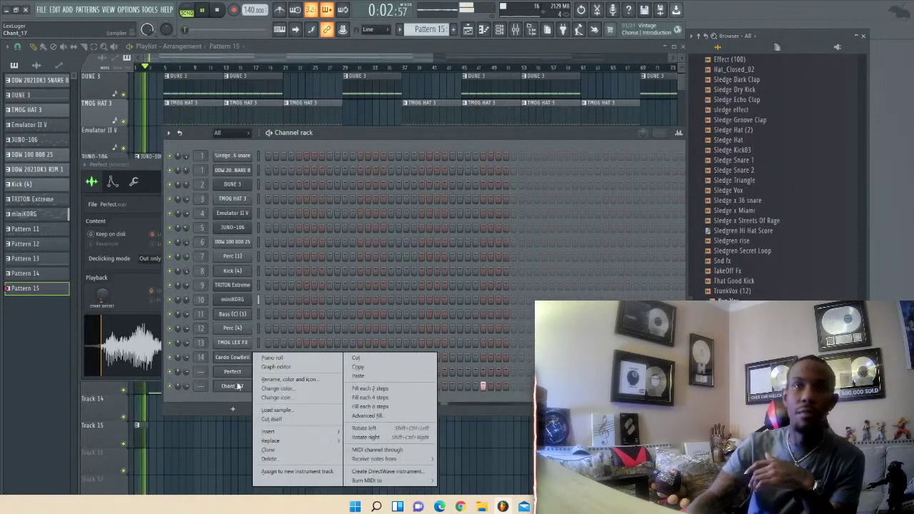
click(272, 358)
click(399, 200)
key(space)
key(space)
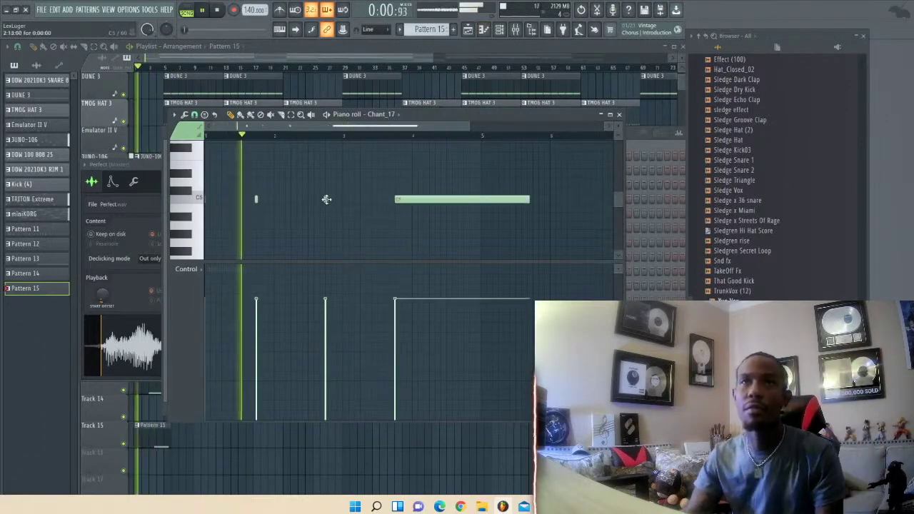
right_click(404, 201)
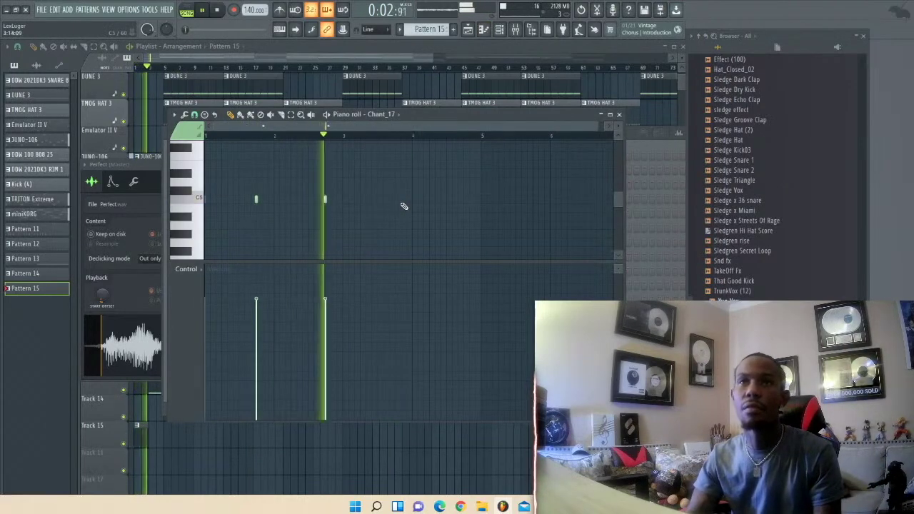
click(394, 200)
click(466, 200)
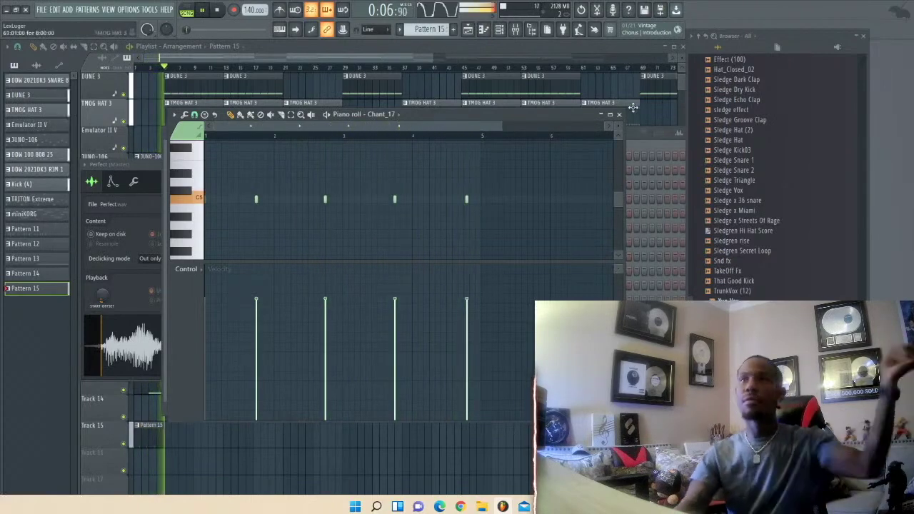
right_click(466, 200)
click(465, 200)
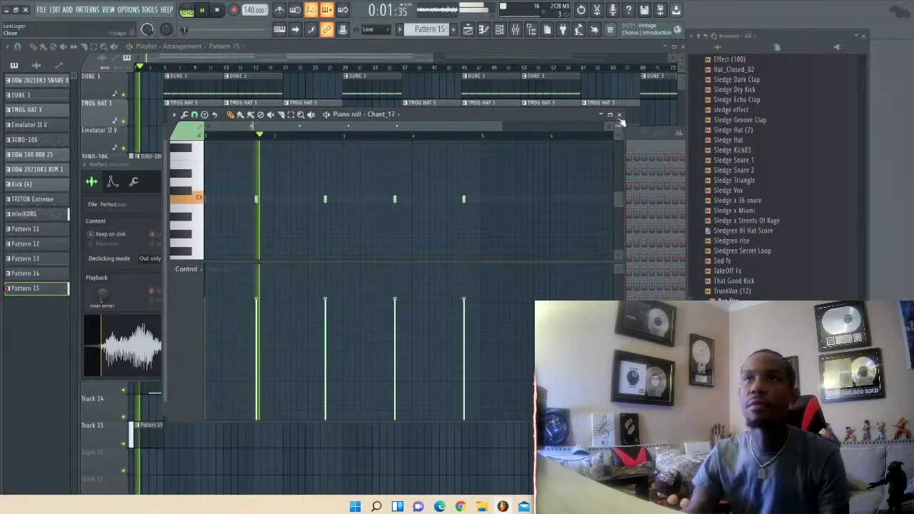
click(619, 115)
- Try the Reverse effect on the Chant_17 sample in its sampler settings
click(234, 389)
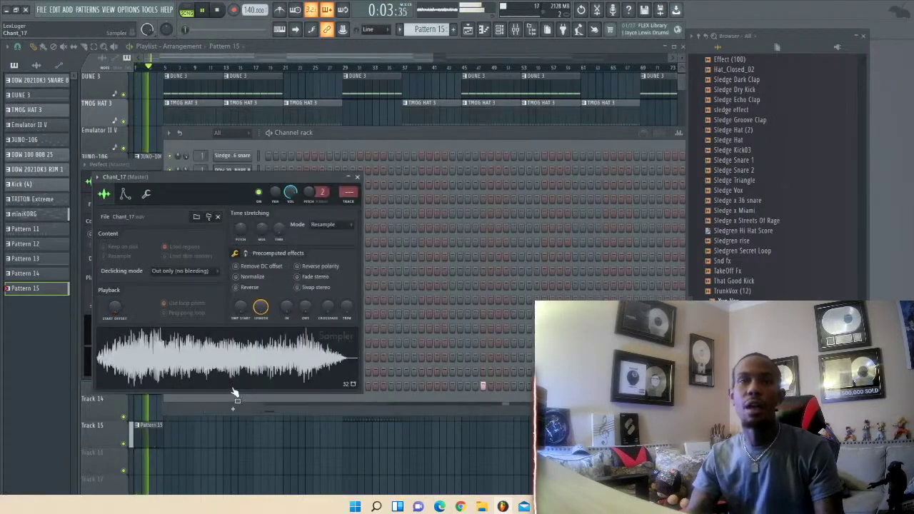
click(236, 287)
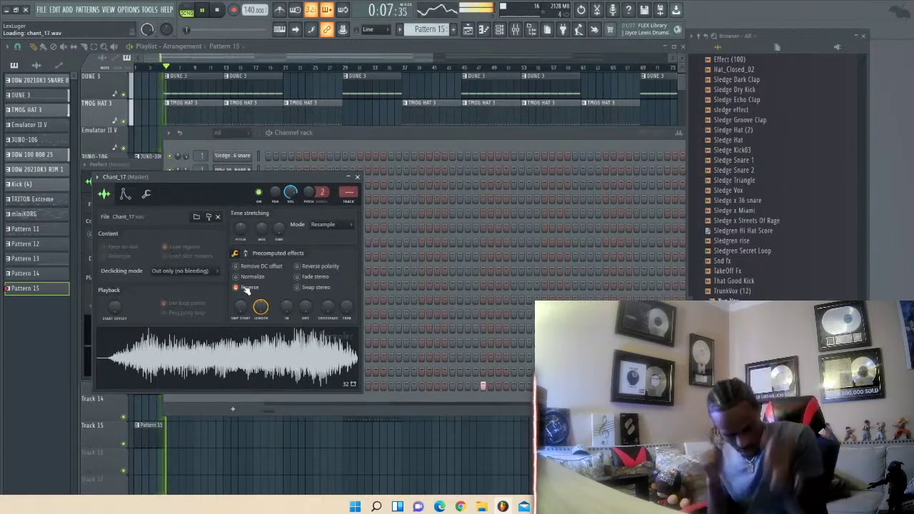
click(243, 288)
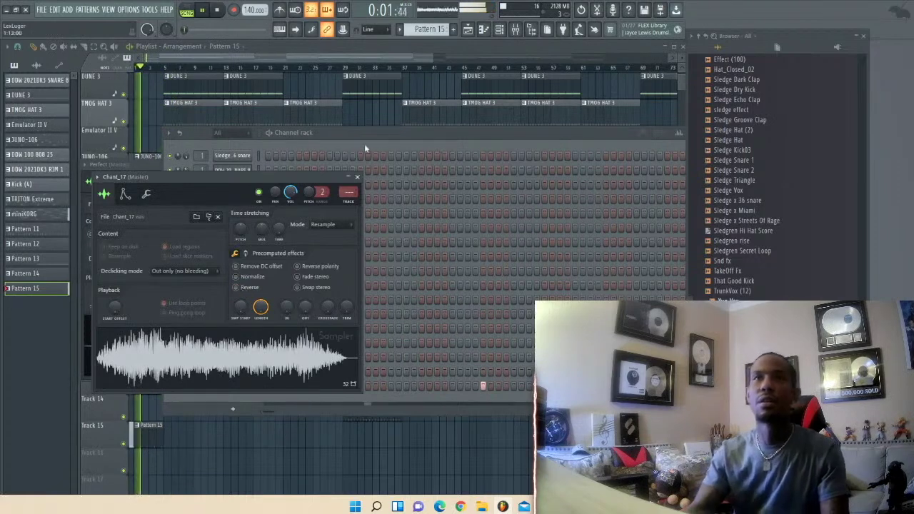
- Route the Perfect channel to mixer track 15 and the Chant_17 channel to mixer track 16
click(365, 149)
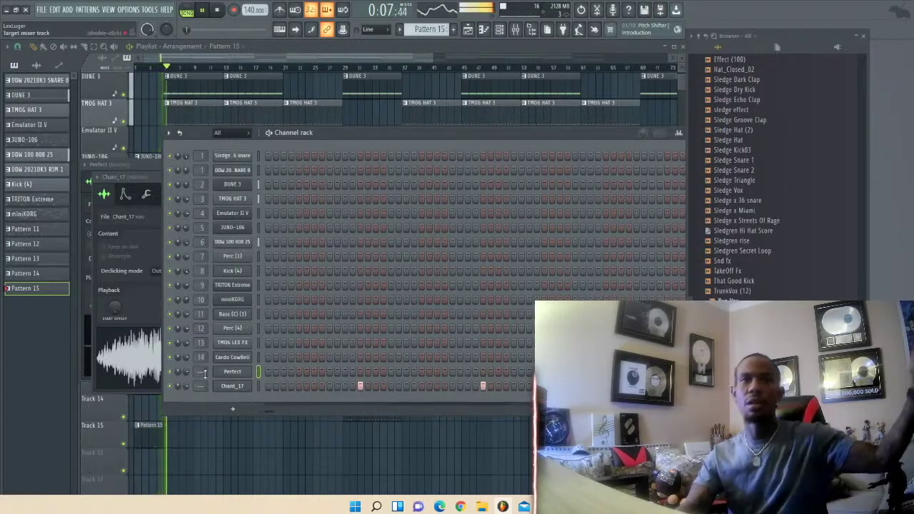
scroll(202, 372, up, 18)
scroll(200, 371, down, 2)
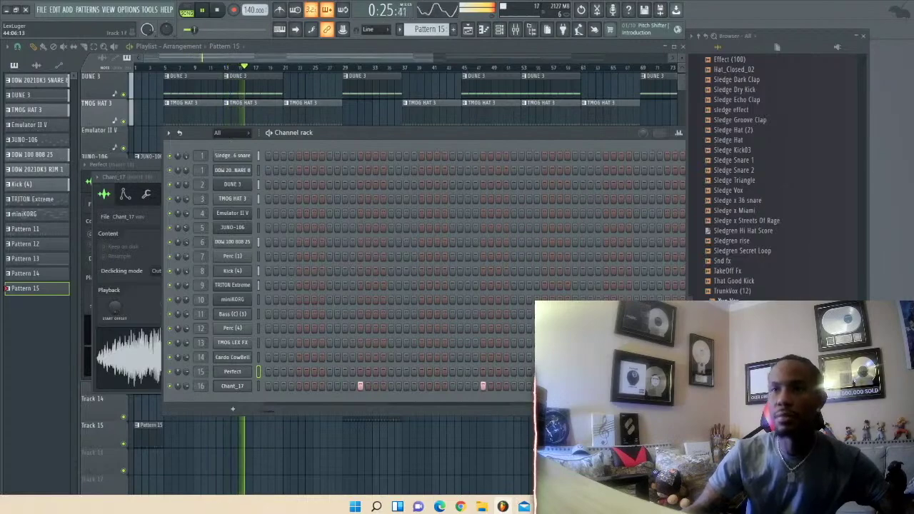
- Switch to Streamlabs Desktop and hide the Camera source in the Cook Up scene
click(524, 504)
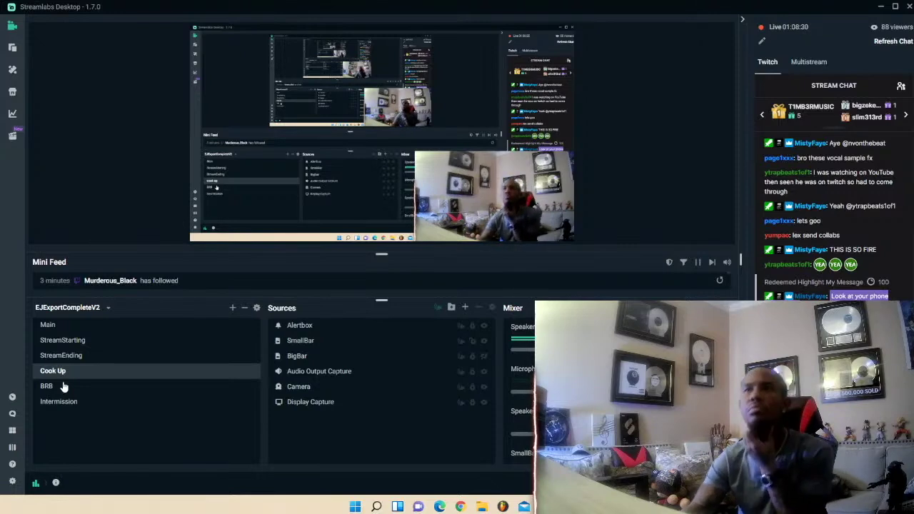
click(47, 385)
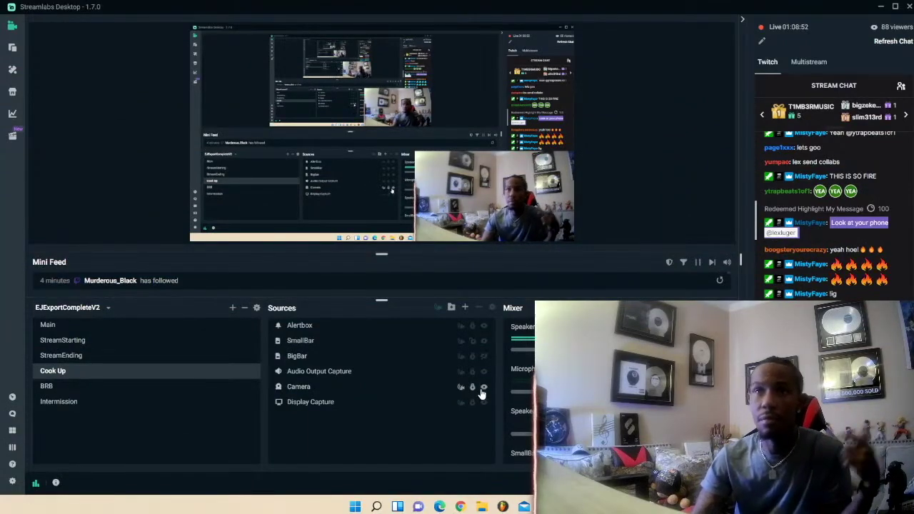
click(482, 392)
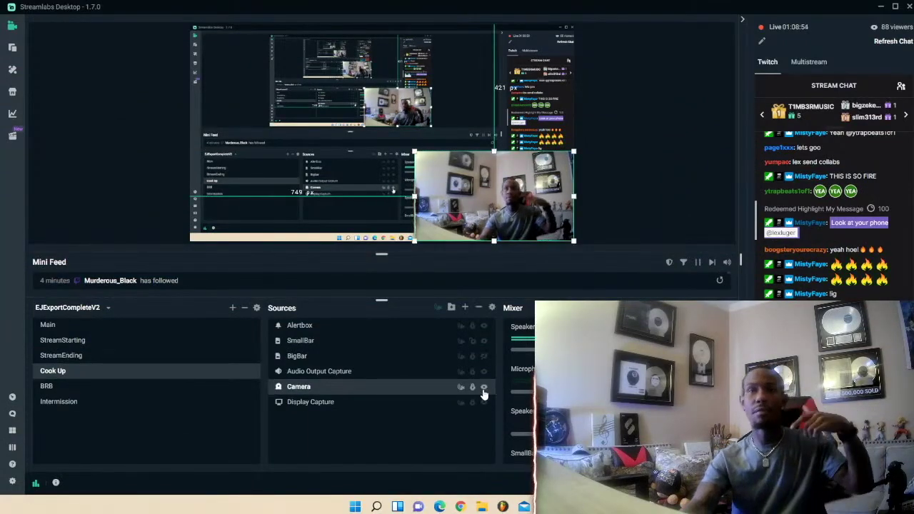
click(483, 394)
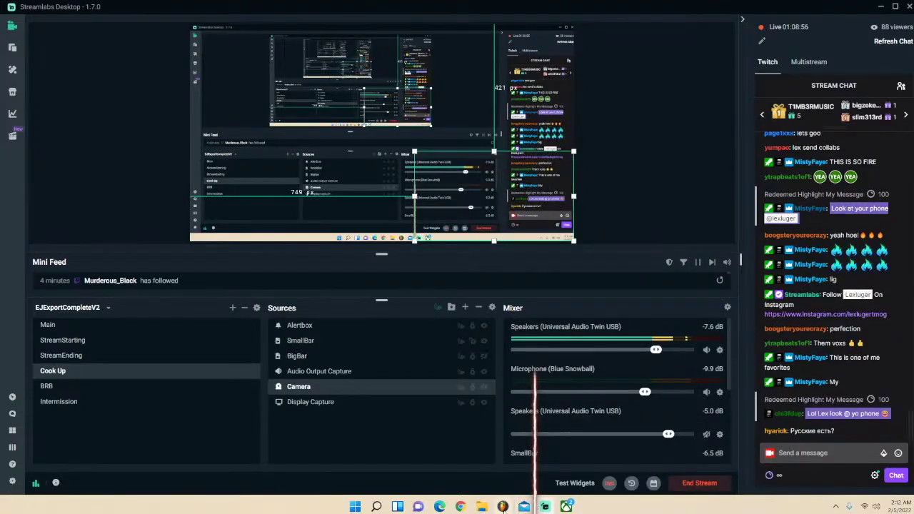
- Switch back to FL Studio and bring the playlist arrangement in front of the channel rack
click(503, 506)
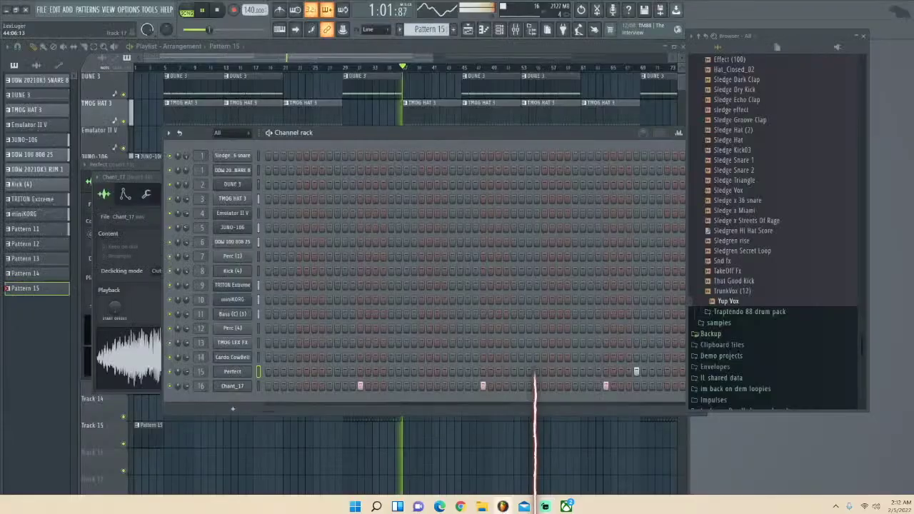
click(417, 47)
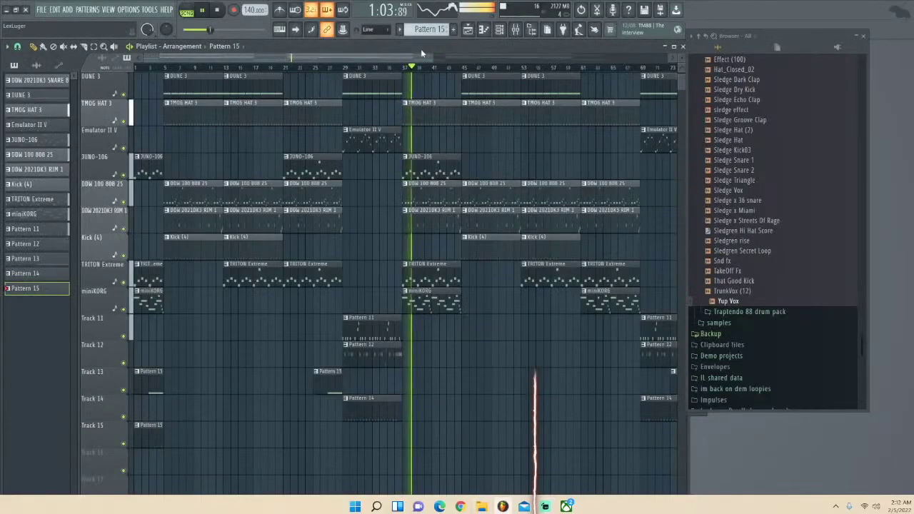
- Check the mixer levels of the Master, snare and Kick (4) tracks against the channel rack during playback
click(515, 29)
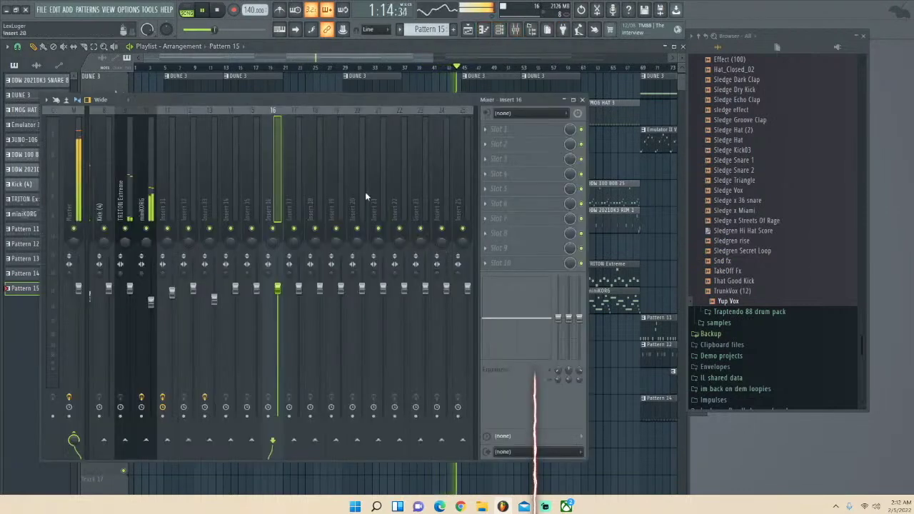
click(88, 207)
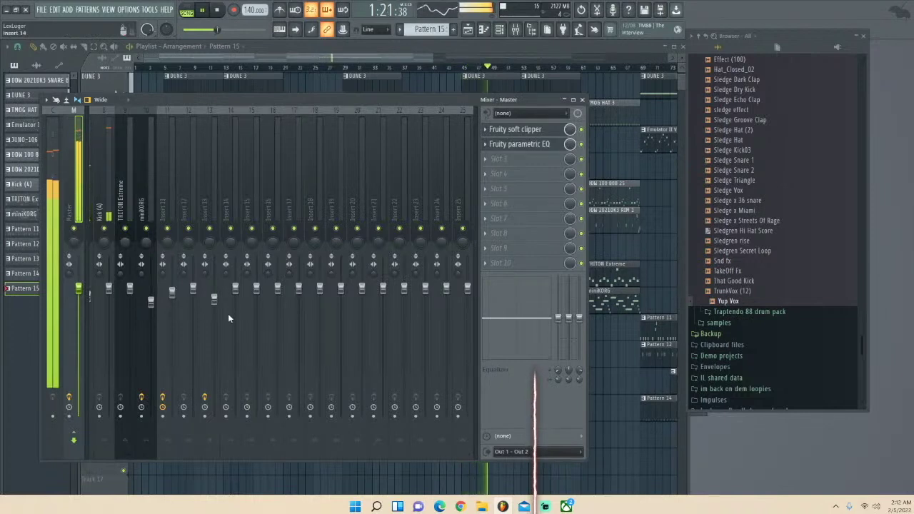
scroll(224, 312, up, 2)
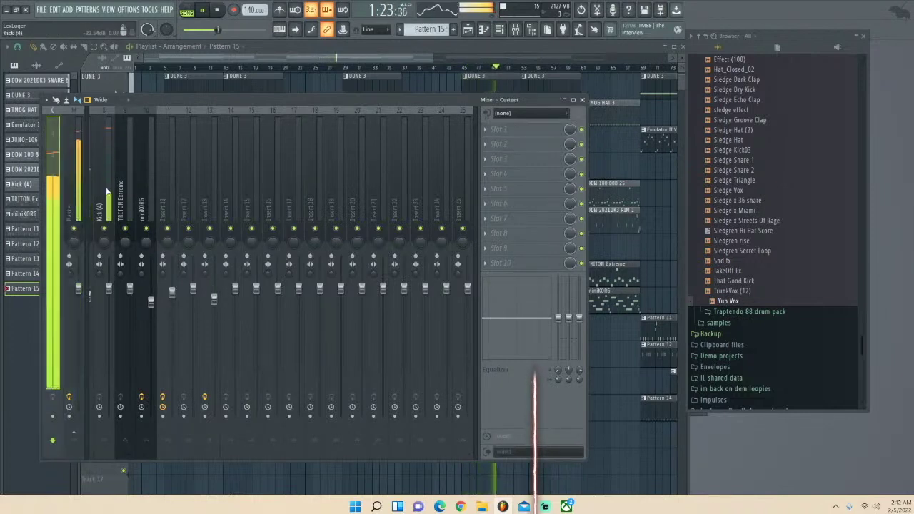
scroll(106, 192, down, 1)
scroll(104, 189, down, 2)
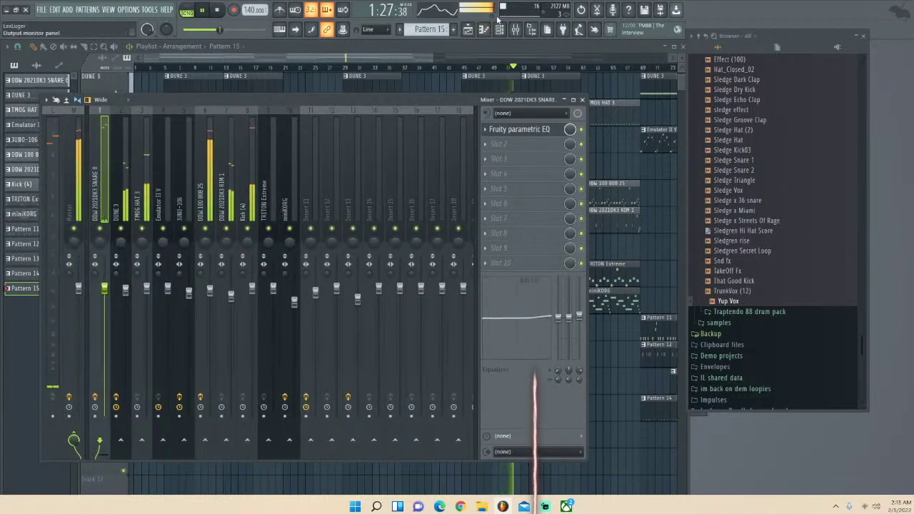
key(F6)
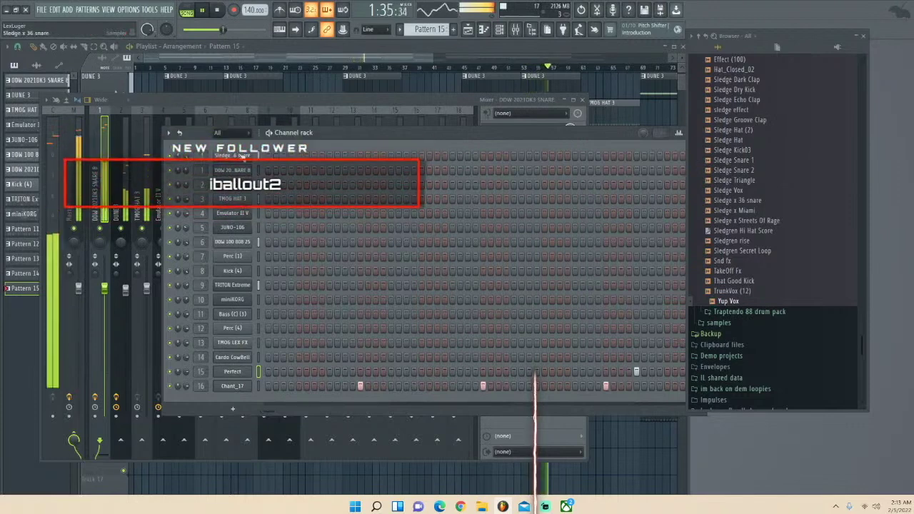
click(523, 32)
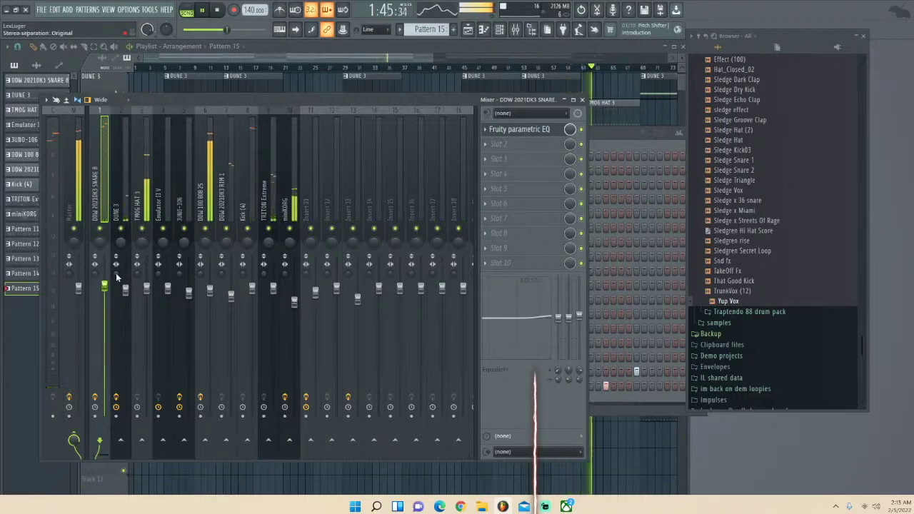
key(F6)
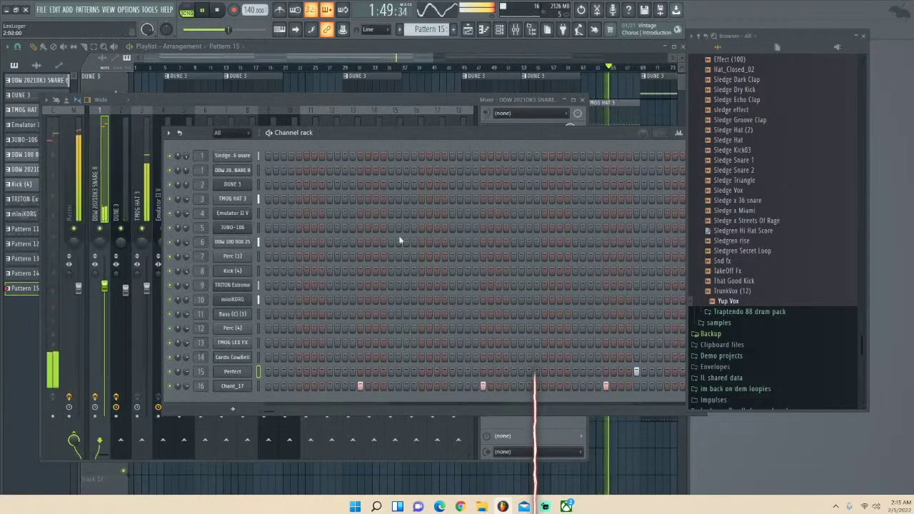
click(240, 299)
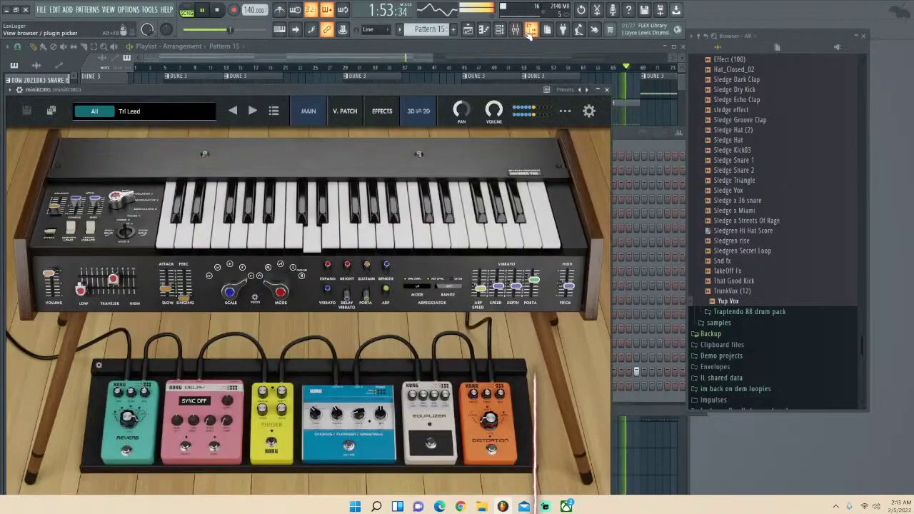
click(517, 31)
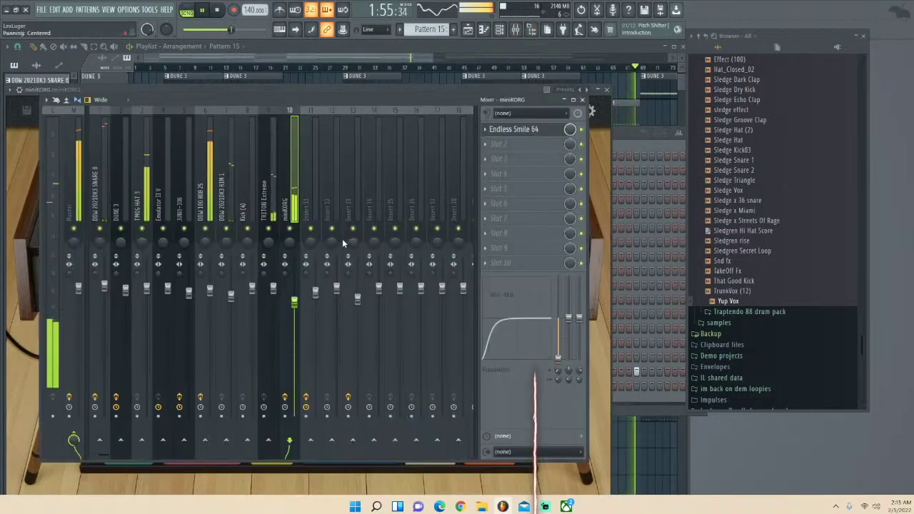
click(486, 145)
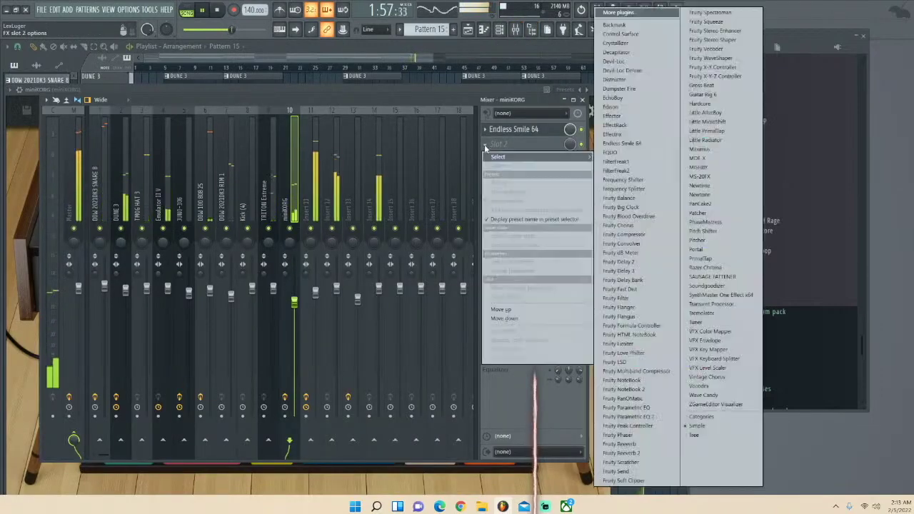
- Move the last Pattern 13 clip on Track 13 in the playlist so it starts at bar 81
click(422, 48)
drag(434, 58, 584, 54)
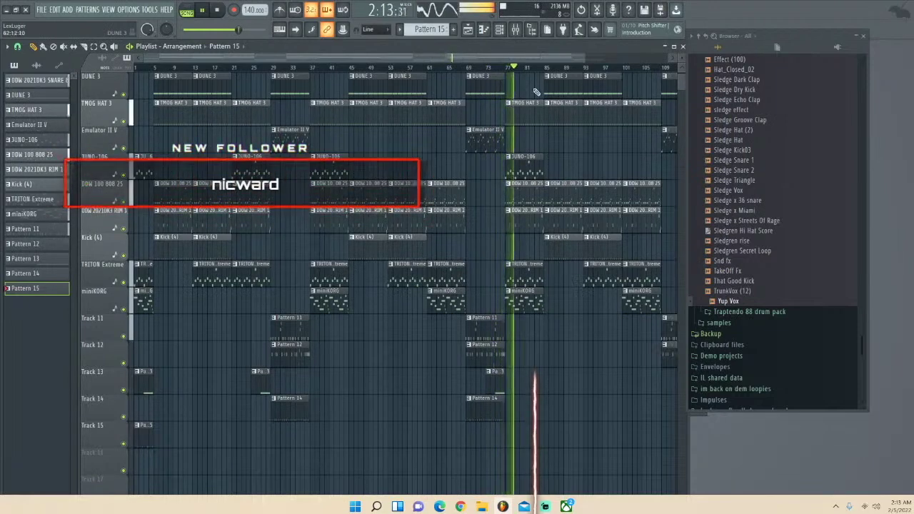
drag(496, 384, 538, 390)
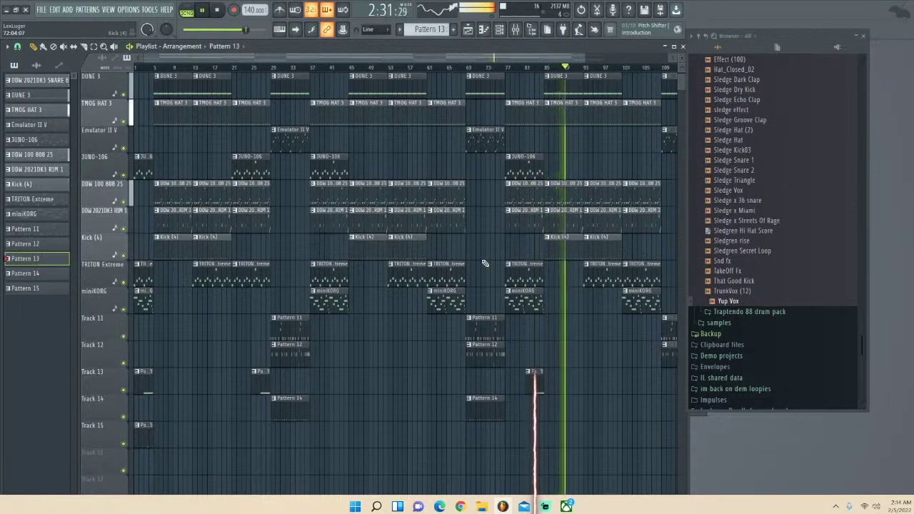
- Save the project as "Braids Done x LexLuger 140bpm" in the CyberPower tower beats folder
click(42, 9)
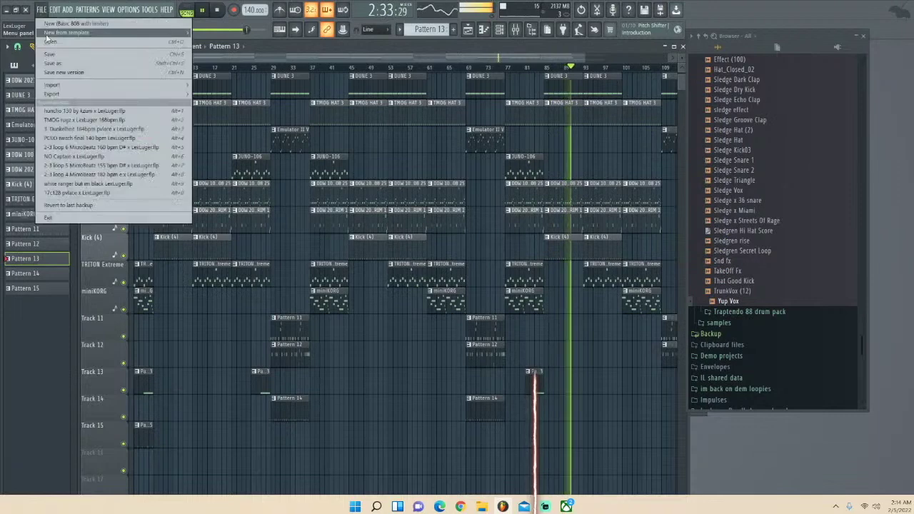
click(55, 63)
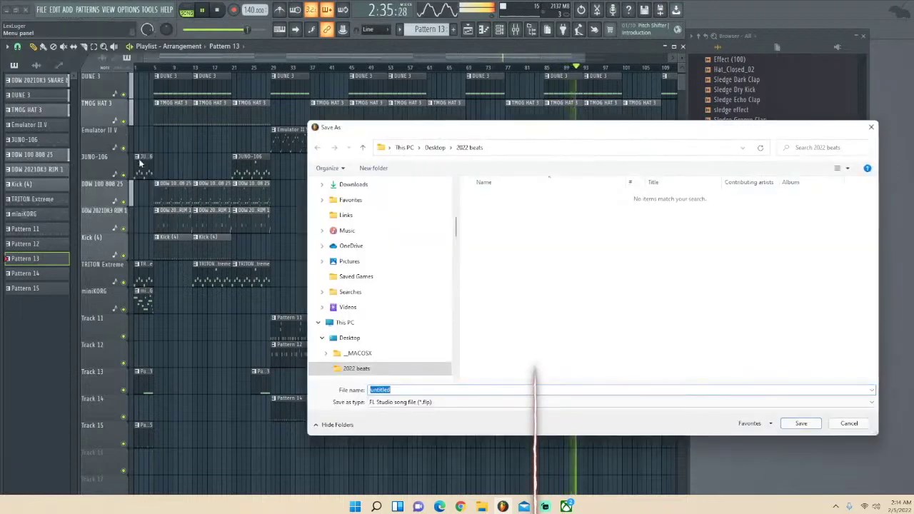
scroll(414, 279, down, 4)
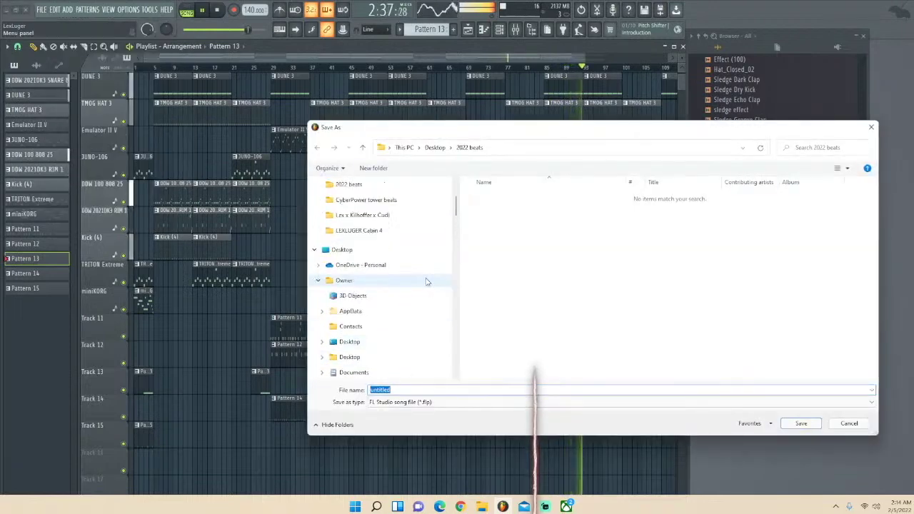
scroll(414, 275, up, 3)
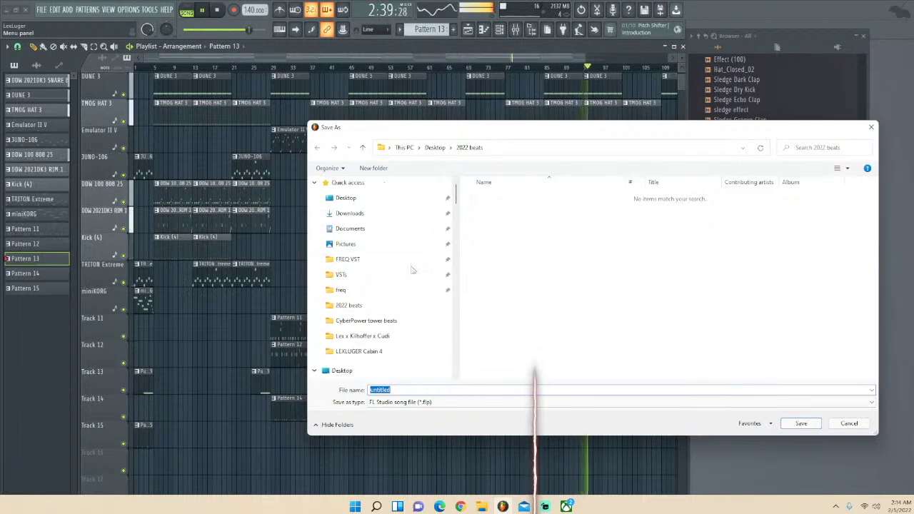
click(408, 320)
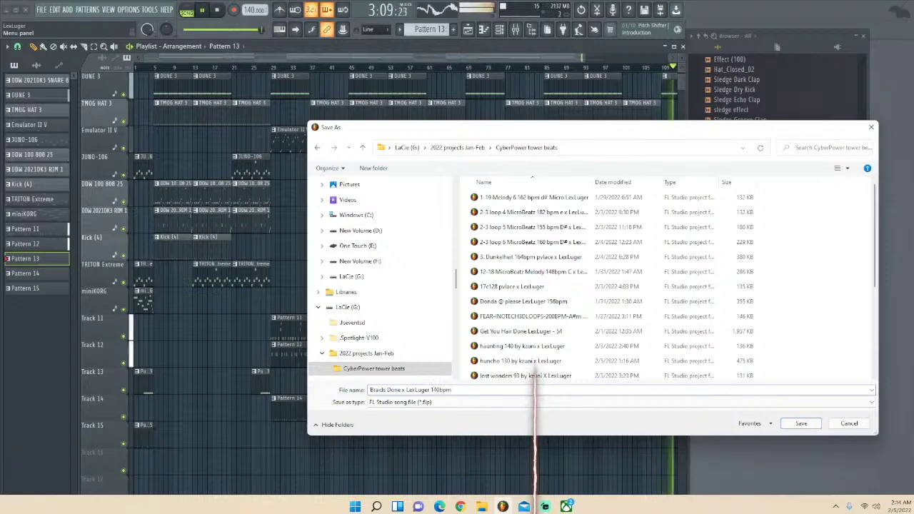
key(Return)
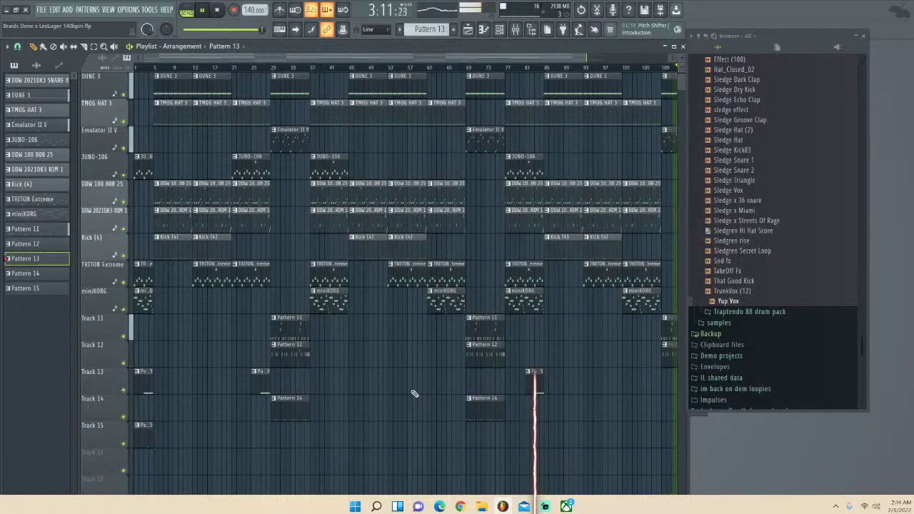
- Switch to Streamlabs Desktop and show the Camera source in the Cook Up scene
click(503, 507)
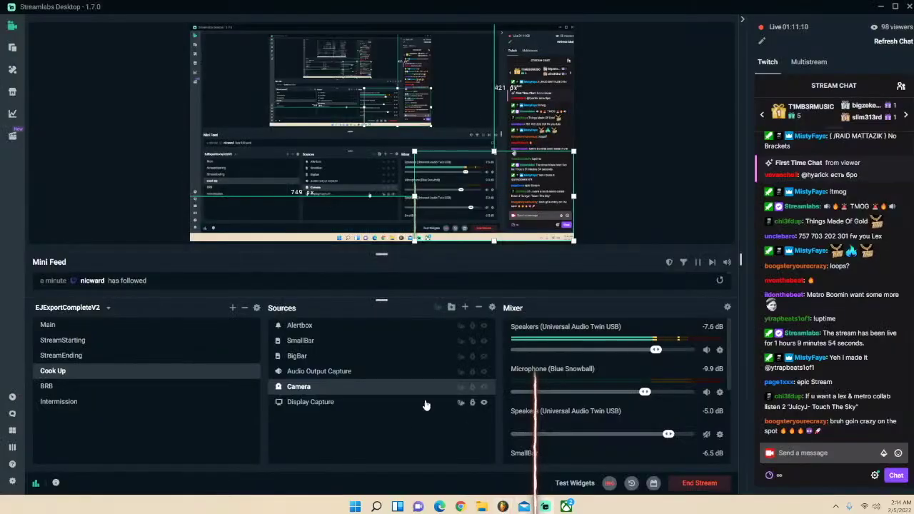
click(484, 388)
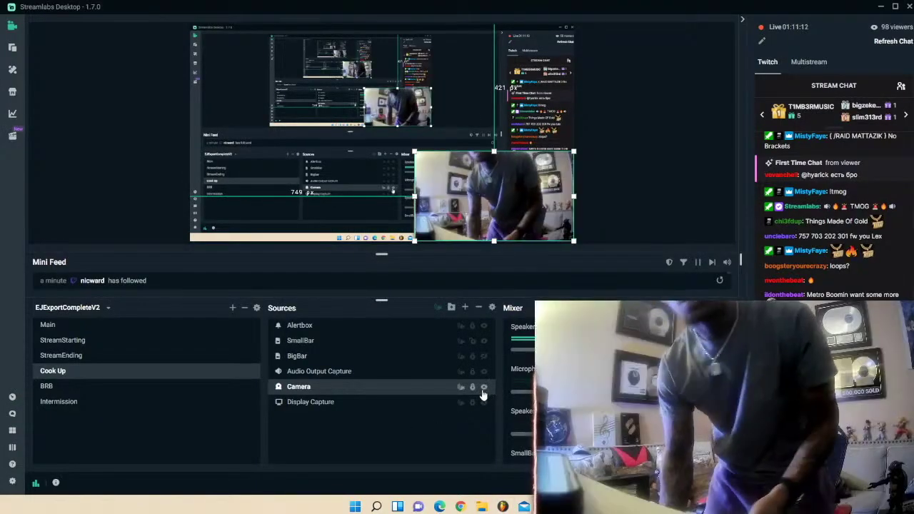
mouse_move(503, 507)
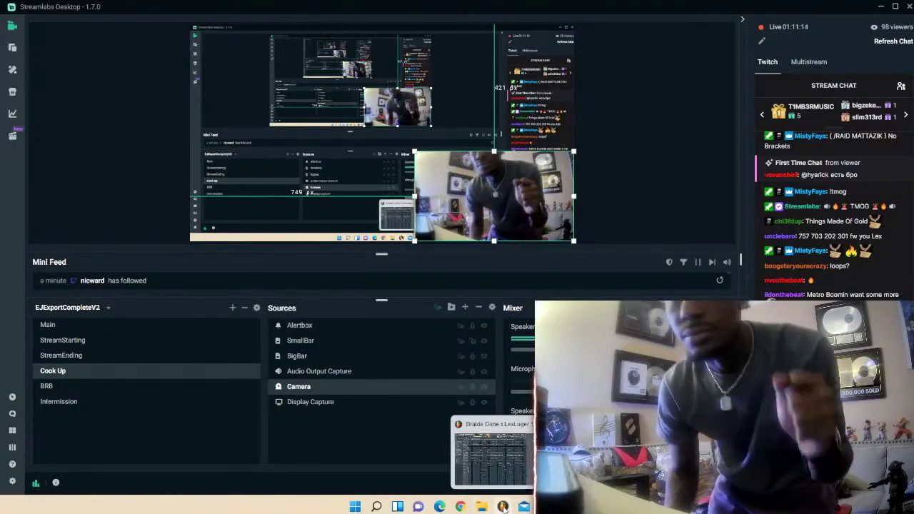